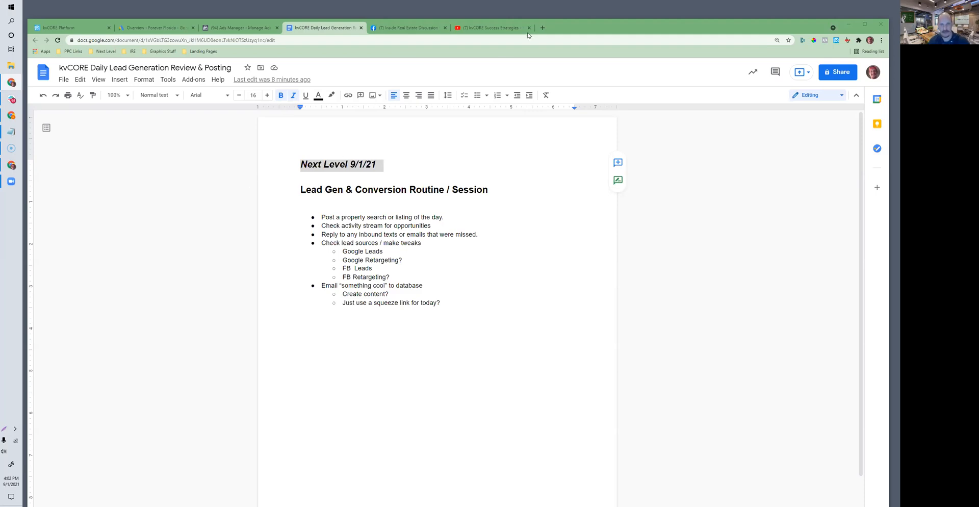
Step: Highlight the checklist item about posting a property search or listing of the day
{"action": "left_click_drag", "start_coordinate": [562, 26], "coordinate": [561, 18]}
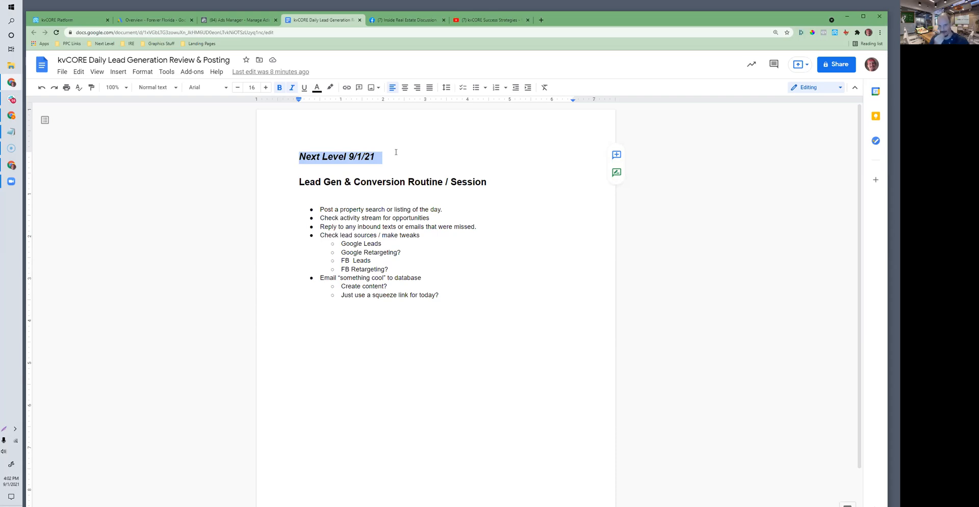
{"action": "left_click", "coordinate": [401, 217]}
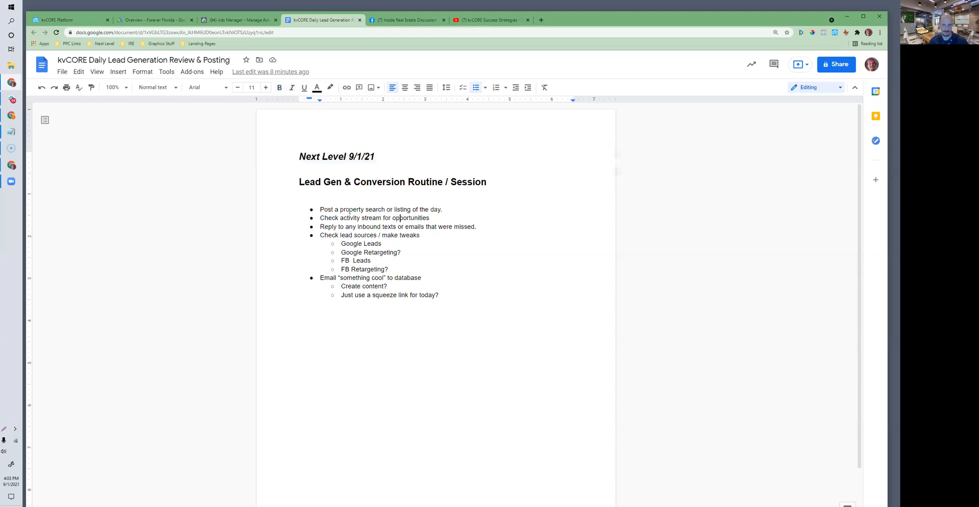
{"action": "left_click_drag", "start_coordinate": [319, 209], "coordinate": [445, 210]}
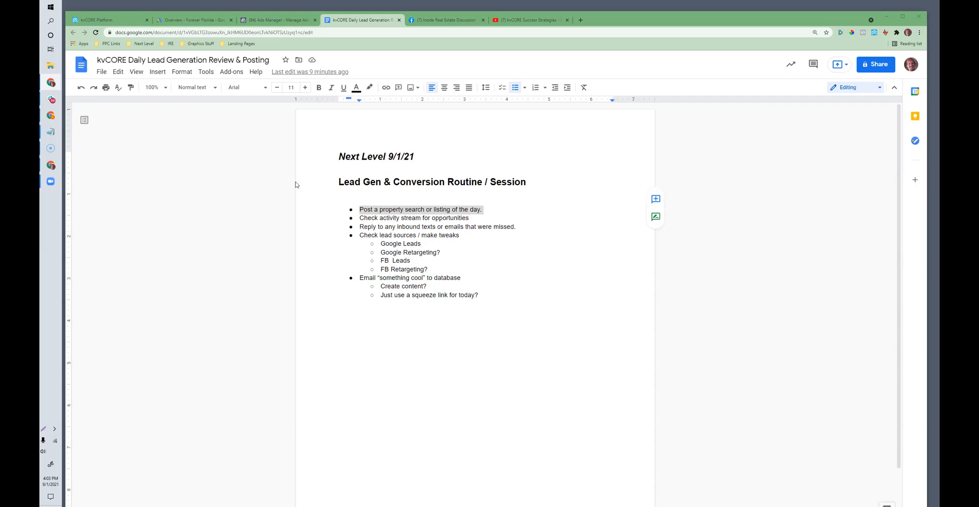
Step: Switch to the kvCORE Platform and open the Lead Engine's squeeze page builder
{"action": "left_click", "coordinate": [108, 20]}
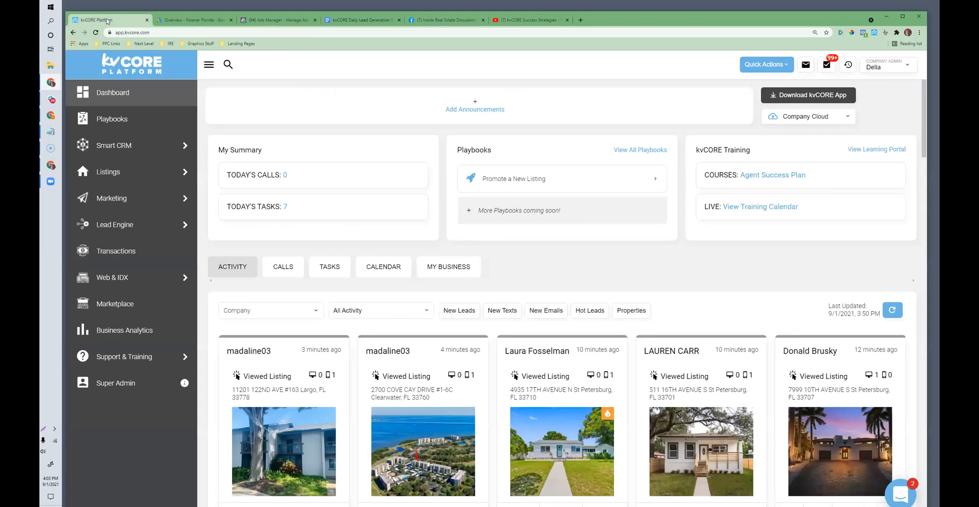
{"action": "scroll", "coordinate": [391, 345], "scroll_direction": "down", "scroll_amount": 3}
{"action": "scroll", "coordinate": [391, 344], "scroll_direction": "up", "scroll_amount": 3}
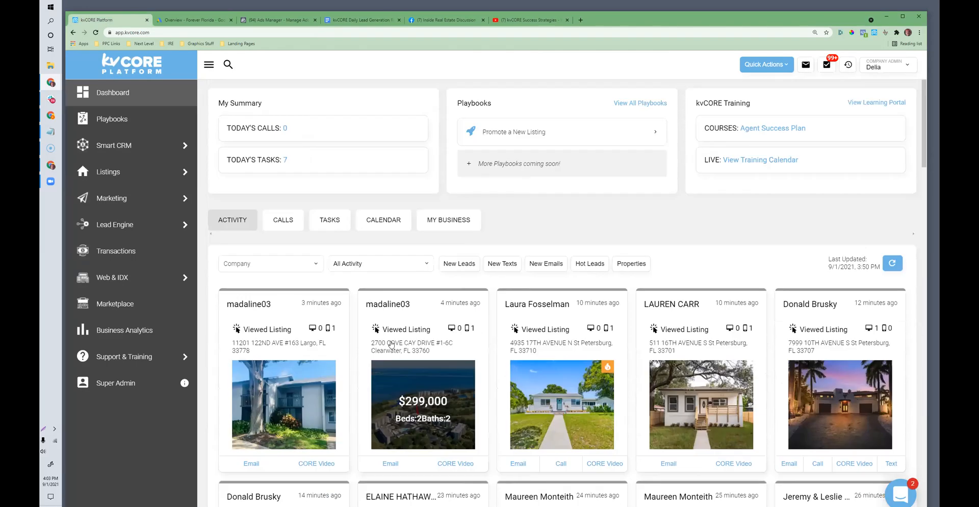
{"action": "left_click", "coordinate": [112, 230]}
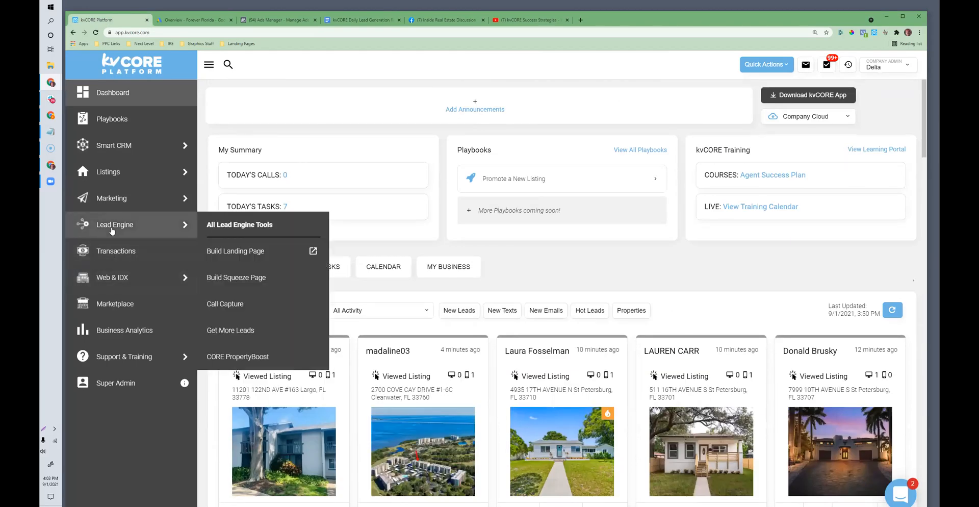
{"action": "left_click", "coordinate": [223, 275]}
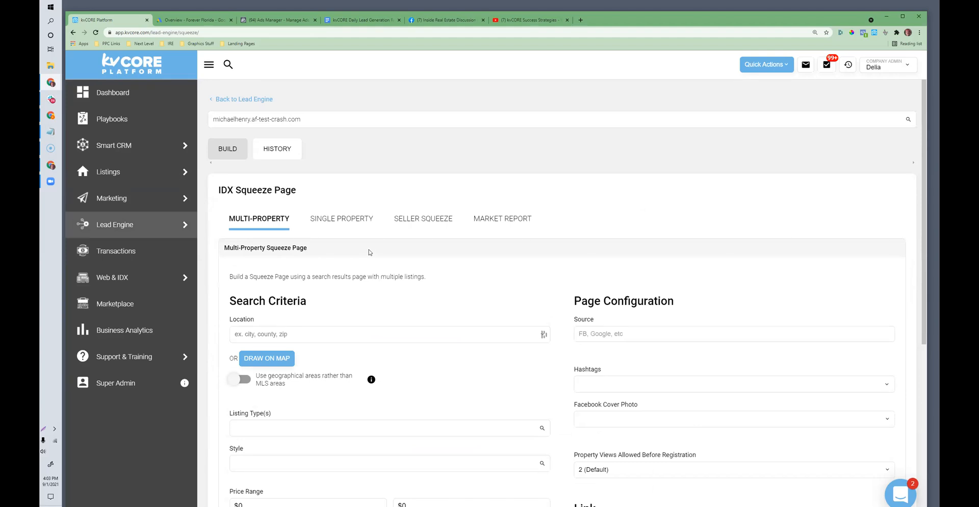
Step: Set the multi-property search location to Pinellas County, FL, and add the Walkable option
{"action": "scroll", "coordinate": [370, 251], "scroll_direction": "down", "scroll_amount": 2}
{"action": "left_click", "coordinate": [269, 261]}
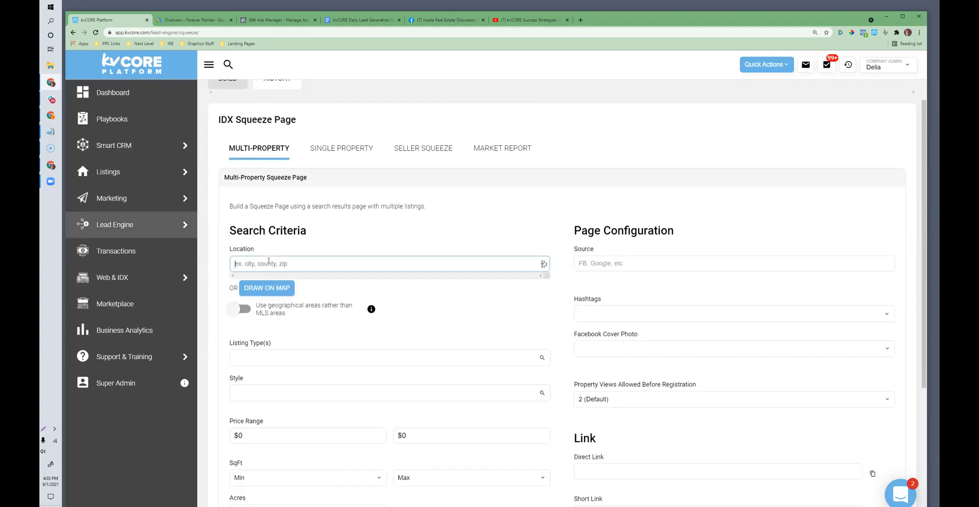
{"action": "type", "text": "pinellas"}
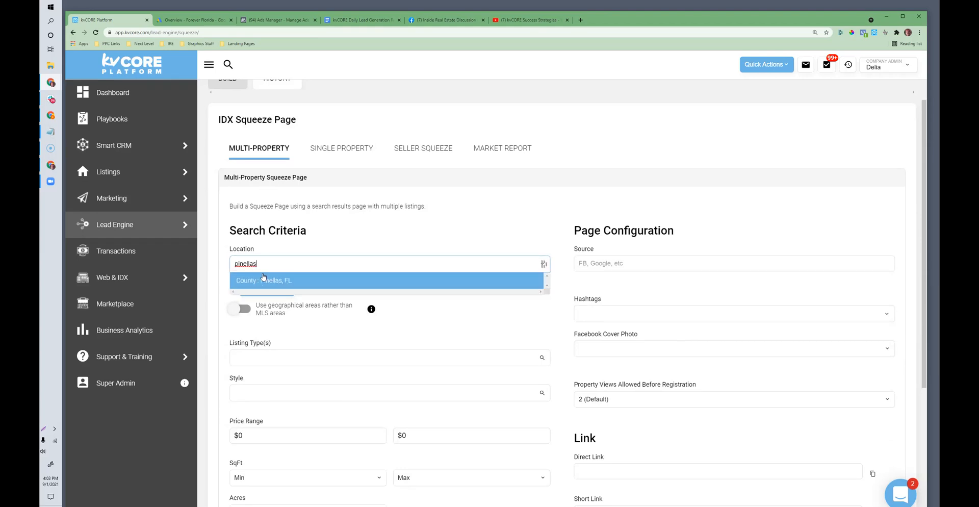
{"action": "left_click", "coordinate": [263, 280]}
{"action": "scroll", "coordinate": [314, 346], "scroll_direction": "down", "scroll_amount": 3}
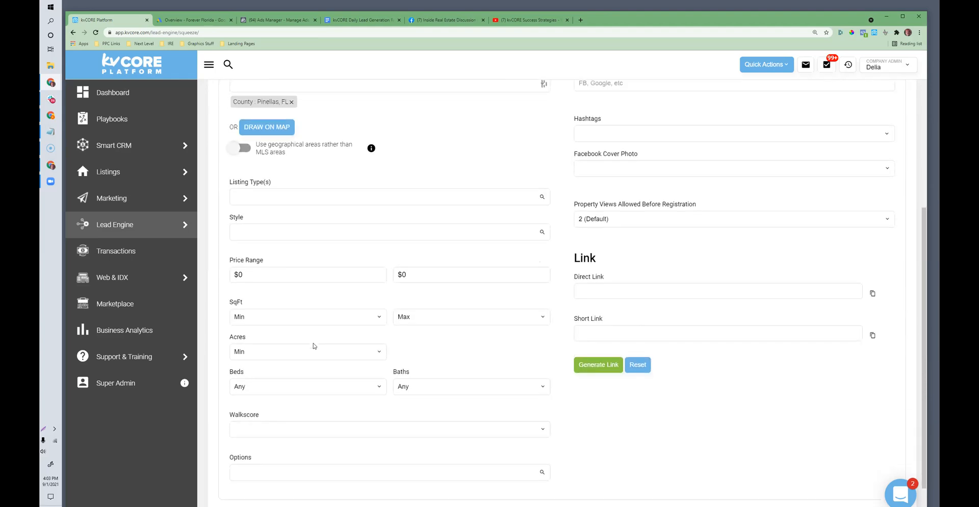
{"action": "left_click", "coordinate": [275, 438]}
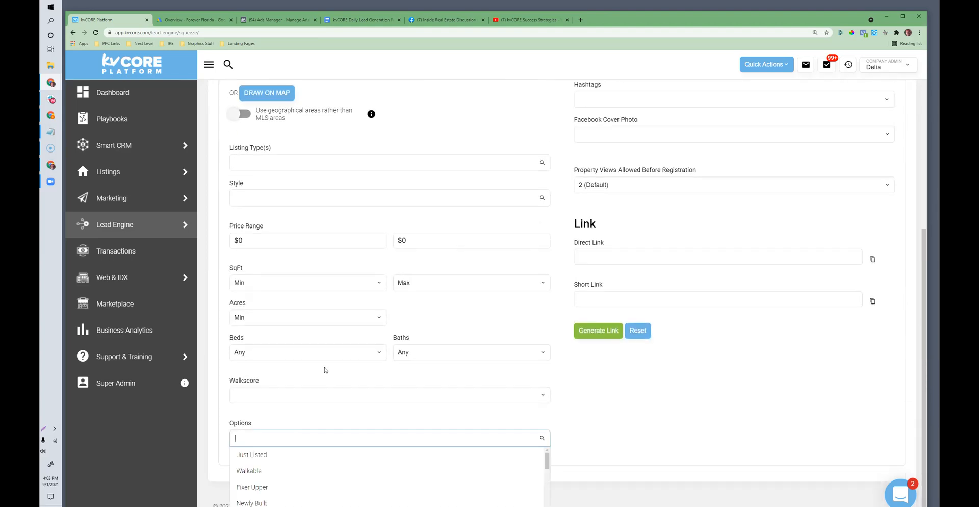
{"action": "left_click", "coordinate": [278, 473]}
Step: Remove the Pinellas County location and try to look up "st petersburg" as the location instead
{"action": "scroll", "coordinate": [284, 274], "scroll_direction": "up", "scroll_amount": 2}
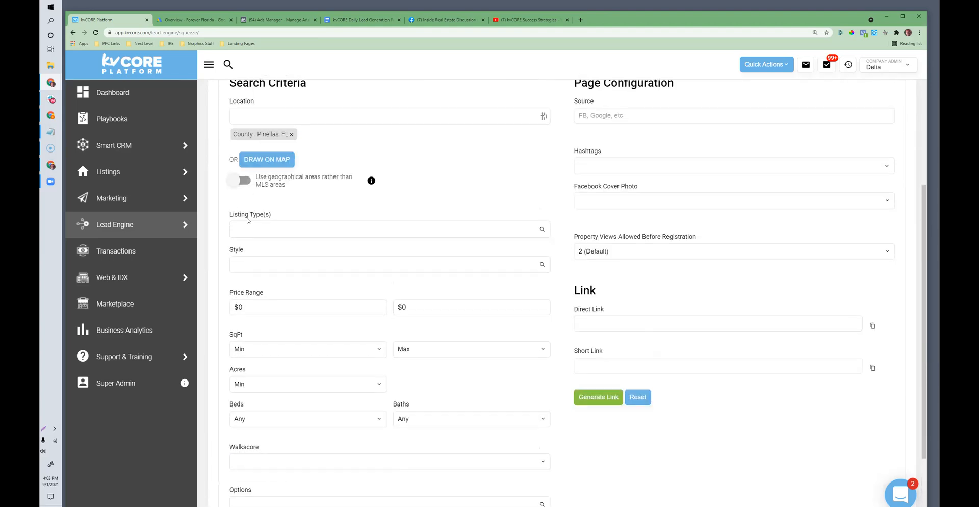
{"action": "left_click", "coordinate": [292, 139]}
{"action": "left_click", "coordinate": [264, 120]}
{"action": "type", "text": "st perte"}
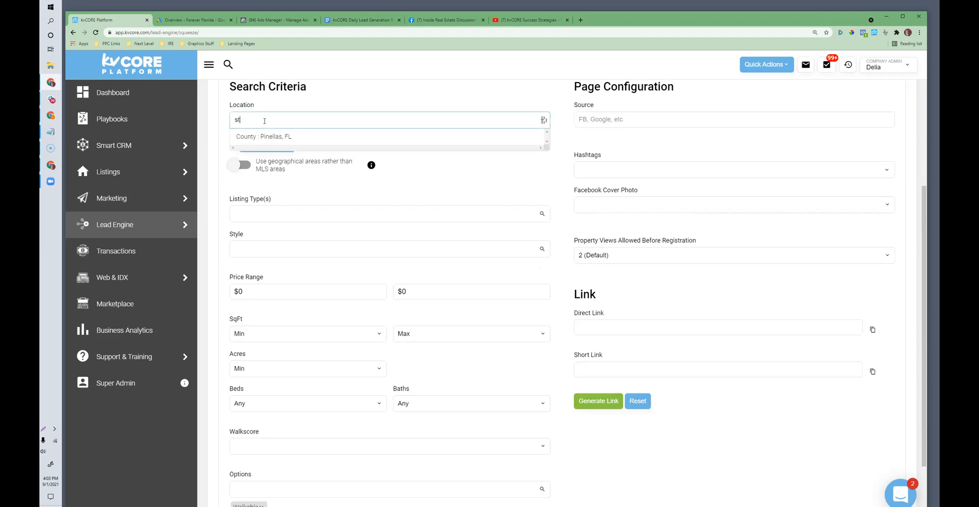
{"action": "key", "text": "BackSpace"}
{"action": "key", "text": "BackSpace"}
{"action": "key", "text": "BackSpace"}
{"action": "type", "text": "tersburg"}
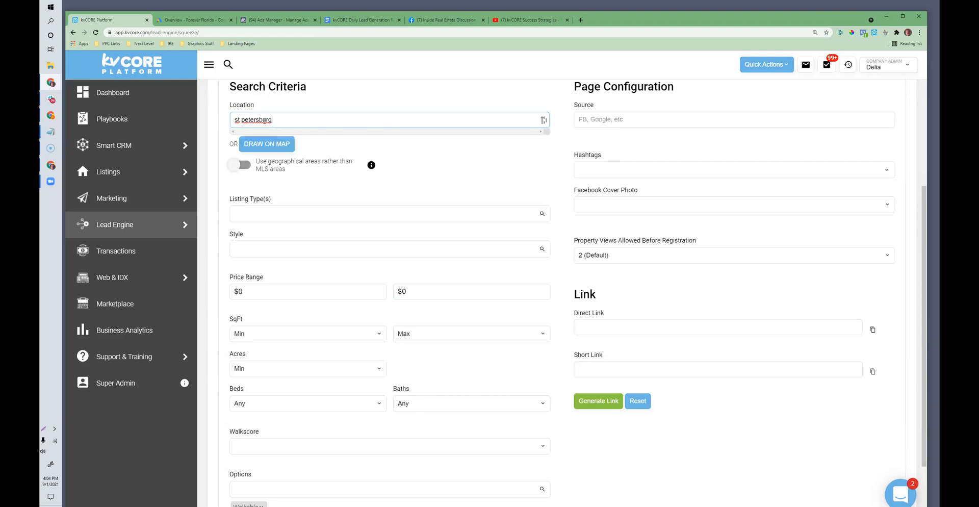
Step: Draw a four-sided polygon around St. Petersburg on the map and apply it as the search area
{"action": "left_click", "coordinate": [258, 147]}
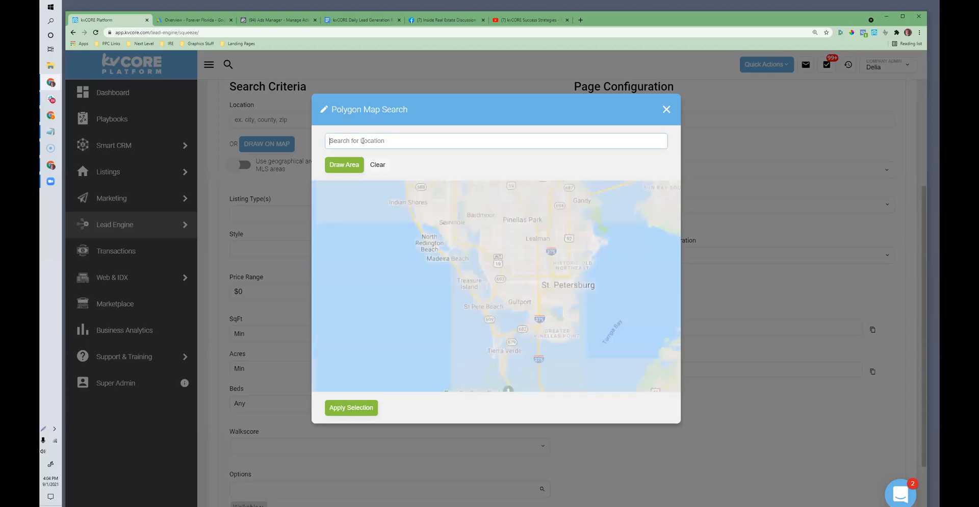
{"action": "left_click", "coordinate": [345, 165]}
{"action": "left_click_drag", "start_coordinate": [519, 265], "coordinate": [517, 308]}
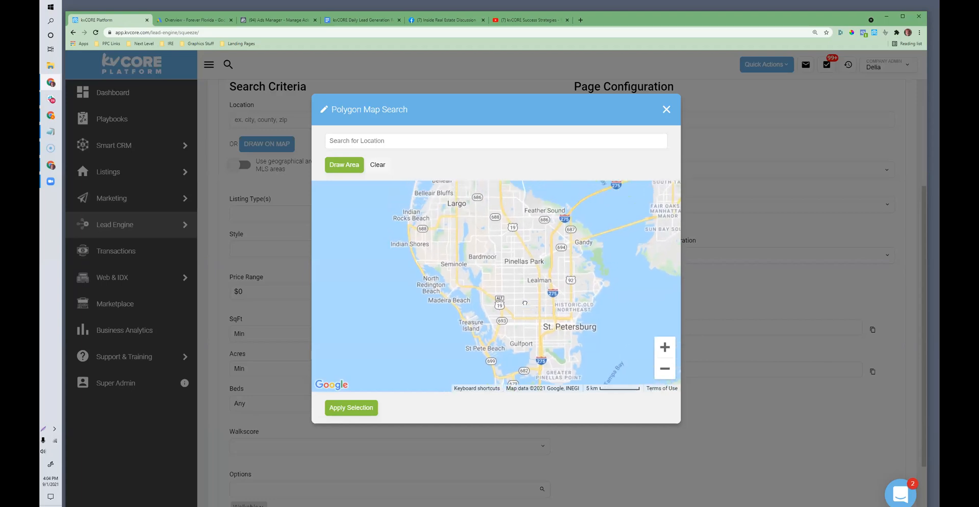
{"action": "left_click", "coordinate": [520, 300]}
{"action": "mouse_move", "coordinate": [523, 376]}
{"action": "left_mouse_down"}
{"action": "mouse_move", "coordinate": [599, 381]}
{"action": "mouse_move", "coordinate": [617, 253]}
{"action": "mouse_move", "coordinate": [518, 243]}
{"action": "mouse_move", "coordinate": [521, 305]}
{"action": "left_mouse_up"}
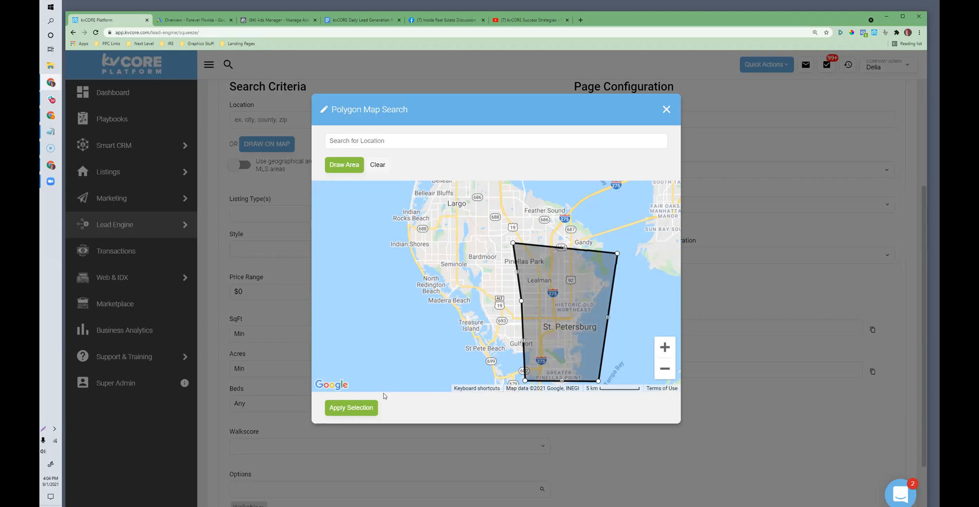
{"action": "left_click", "coordinate": [346, 409]}
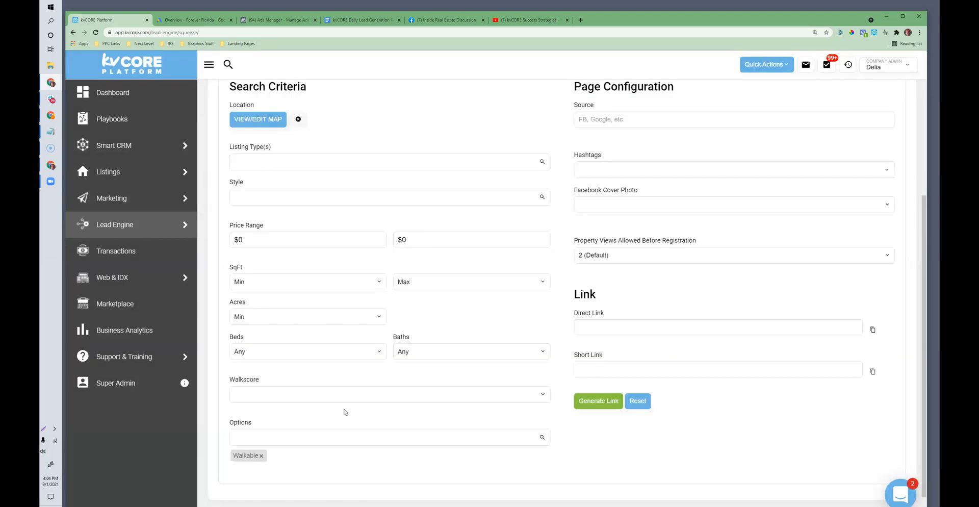
Step: Set the Walkscore to Very Walkable and remove the Walkable option from the search criteria
{"action": "scroll", "coordinate": [338, 382], "scroll_direction": "down", "scroll_amount": 1}
{"action": "left_click", "coordinate": [266, 395]}
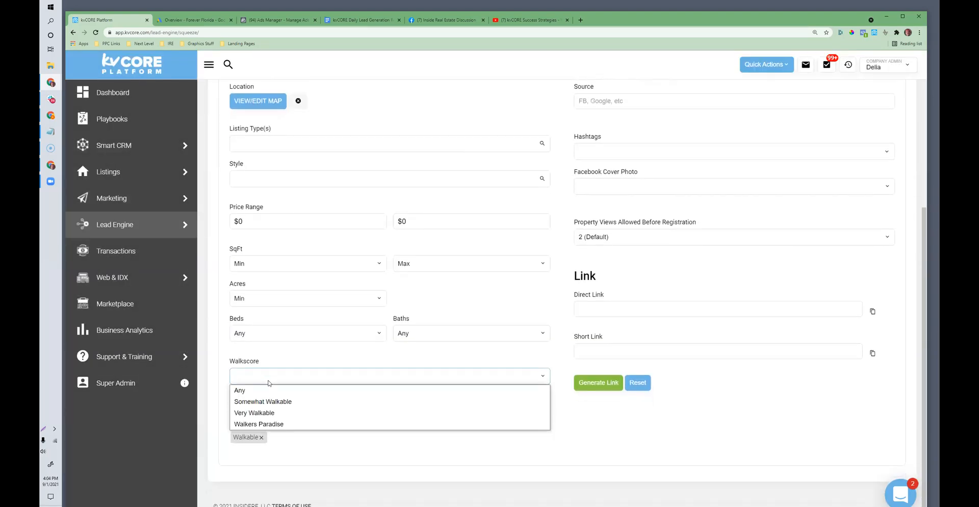
{"action": "left_click", "coordinate": [265, 412]}
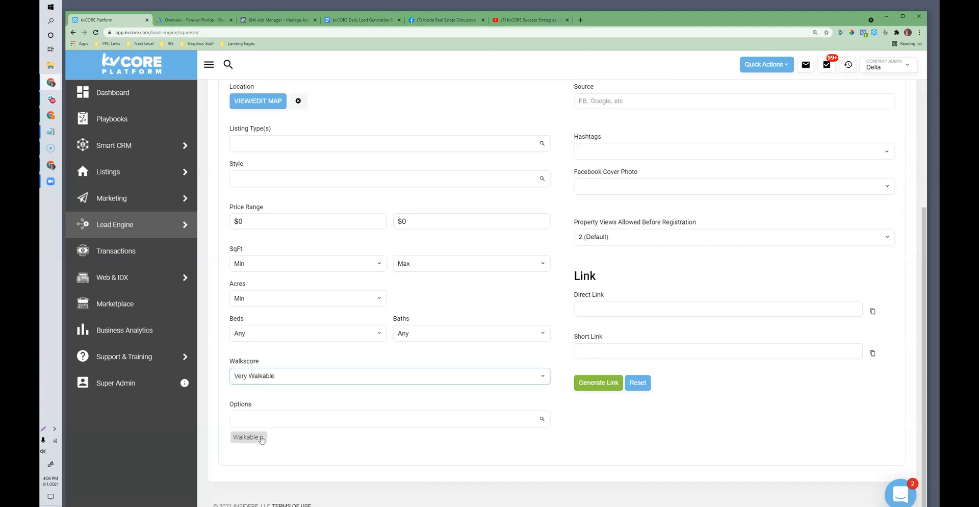
{"action": "left_click", "coordinate": [261, 437]}
Step: Set the Walkscore criterion to Walkers Paradise
{"action": "left_click_drag", "start_coordinate": [261, 382], "coordinate": [229, 381]}
{"action": "left_click", "coordinate": [261, 395]}
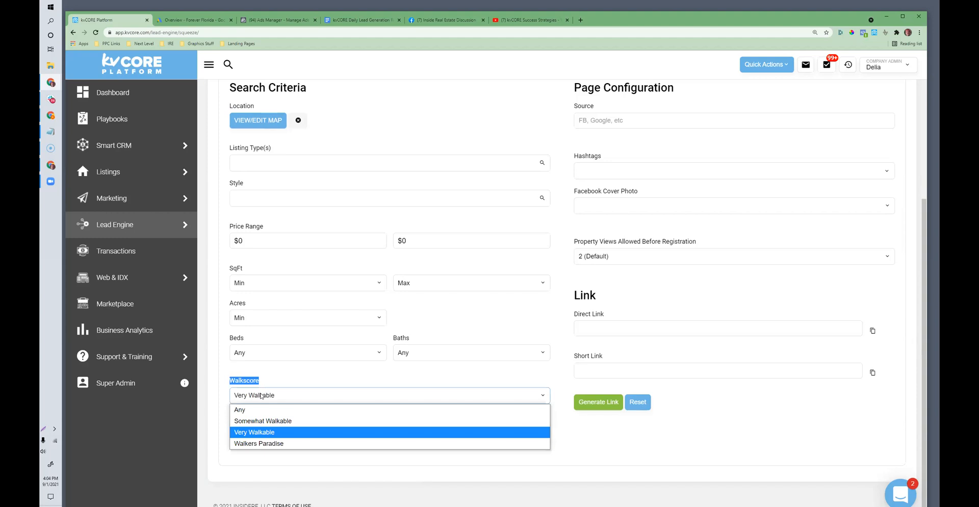
{"action": "left_click", "coordinate": [259, 443]}
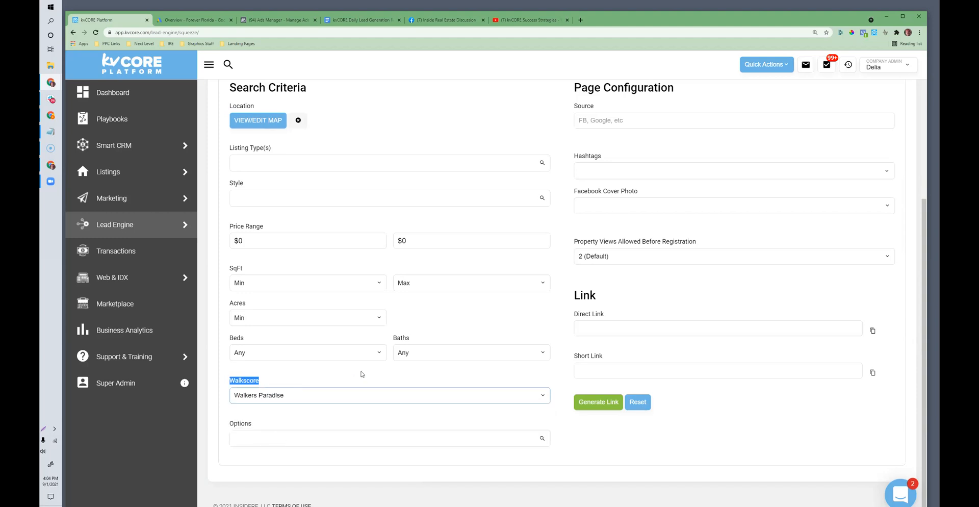
Step: Set the squeeze page's source to "fb" and add the hashtag "walkable"
{"action": "left_click", "coordinate": [611, 123]}
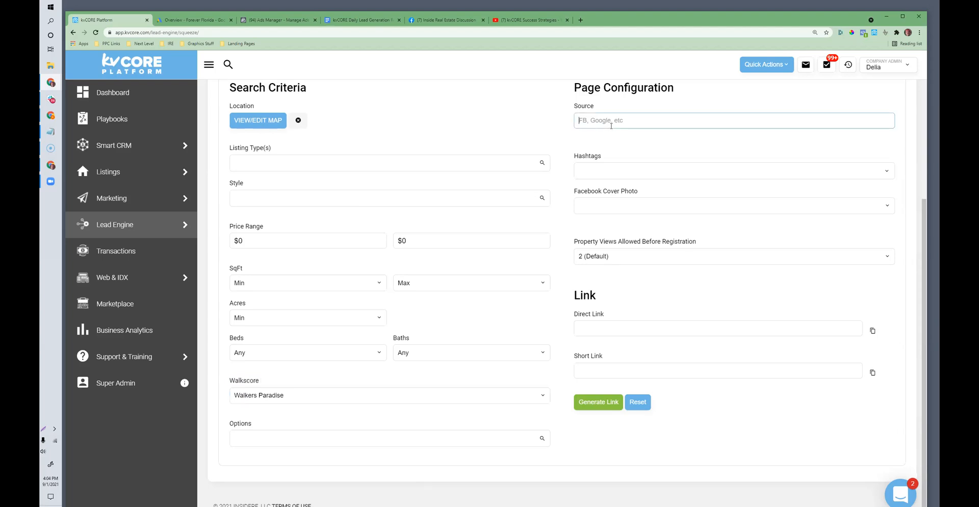
{"action": "type", "text": "fb"}
{"action": "key", "text": "Tab"}
{"action": "type", "text": "walkable"}
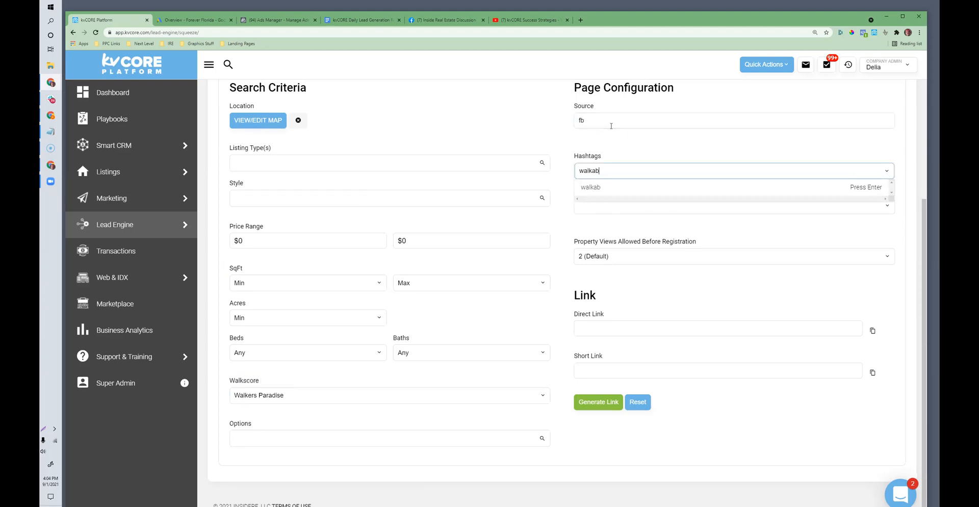
{"action": "left_click", "coordinate": [868, 188]}
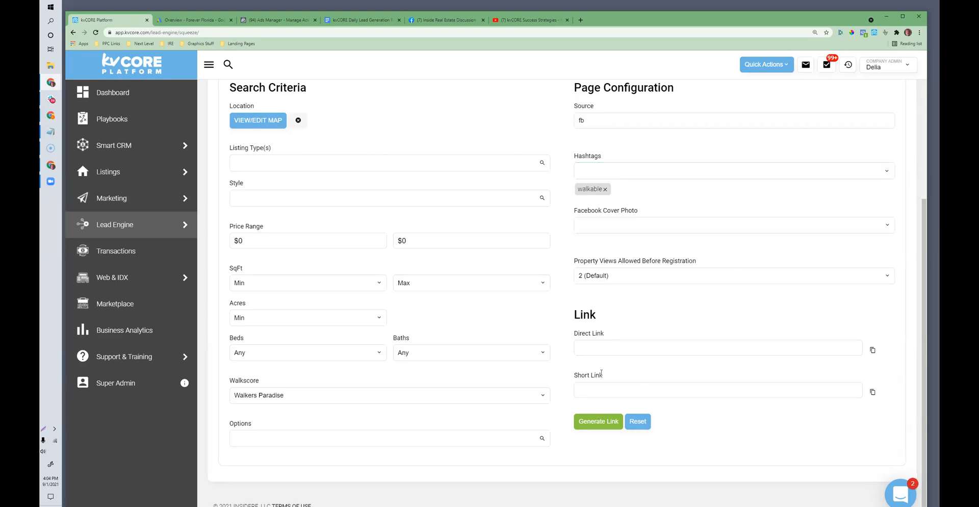
Step: Set the property views allowed before registration to 1 (Immediate)
{"action": "left_click", "coordinate": [605, 282]}
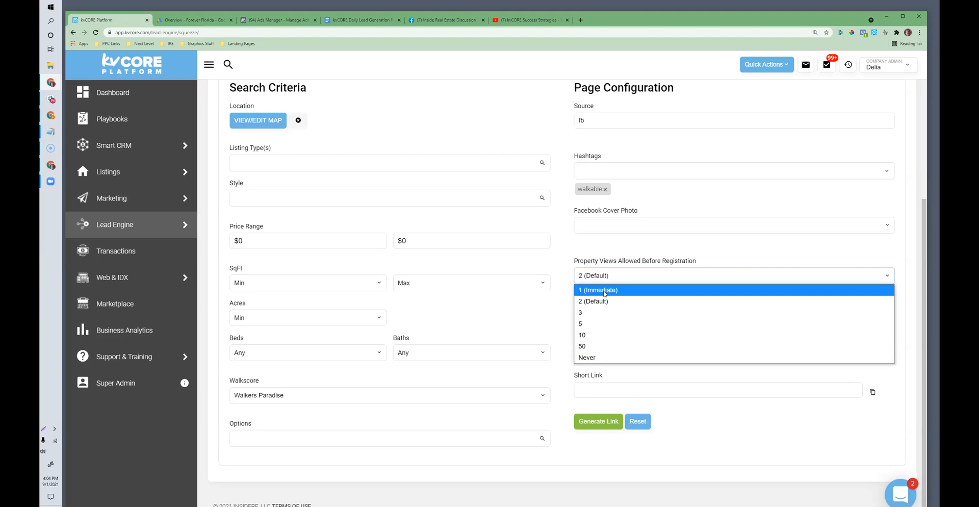
{"action": "left_click", "coordinate": [604, 291]}
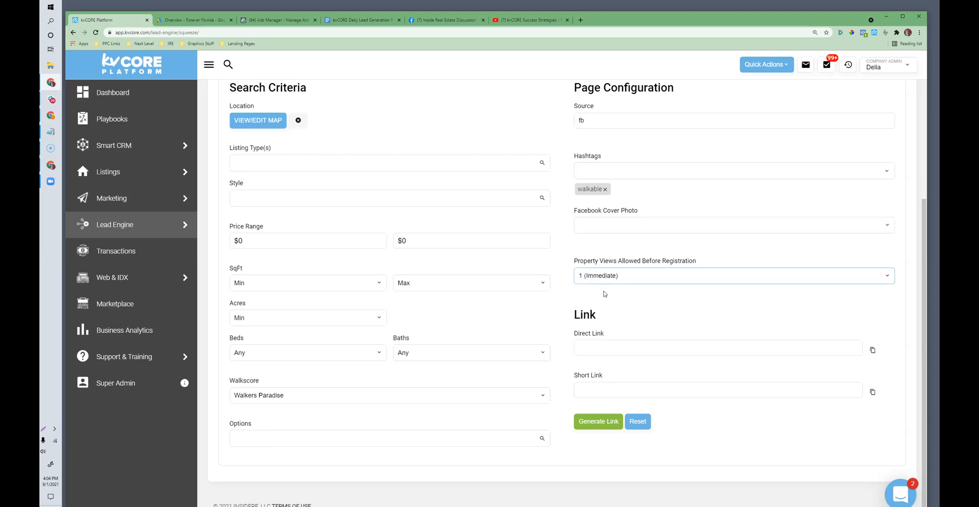
{"action": "left_click", "coordinate": [600, 278]}
{"action": "left_click", "coordinate": [591, 289]}
{"action": "left_click", "coordinate": [592, 282]}
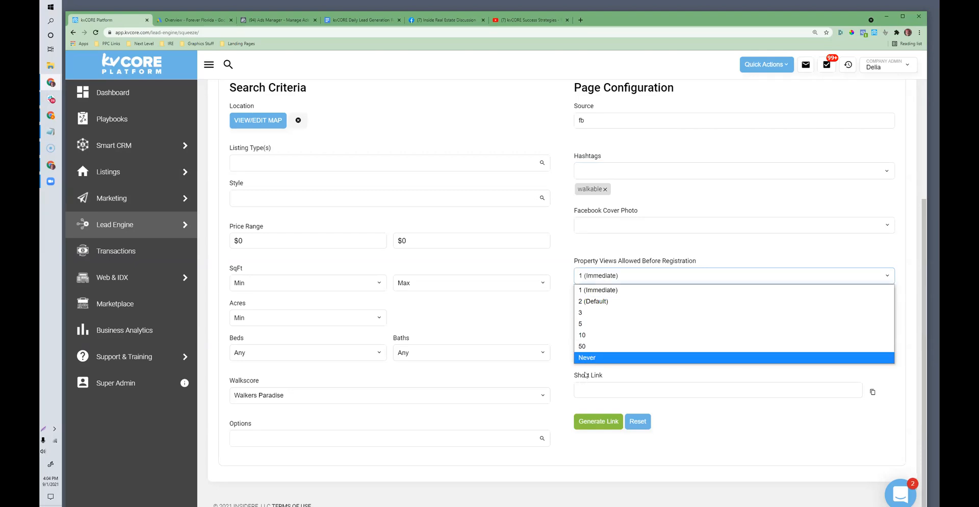
{"action": "left_click", "coordinate": [591, 290]}
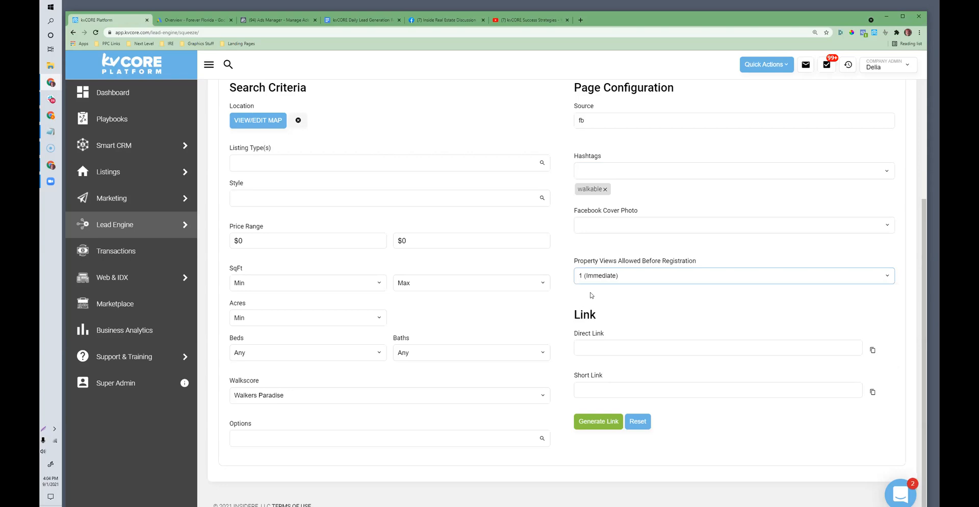
Step: Generate the squeeze page link, copy the short link and load it in a new browser tab
{"action": "left_click", "coordinate": [617, 422]}
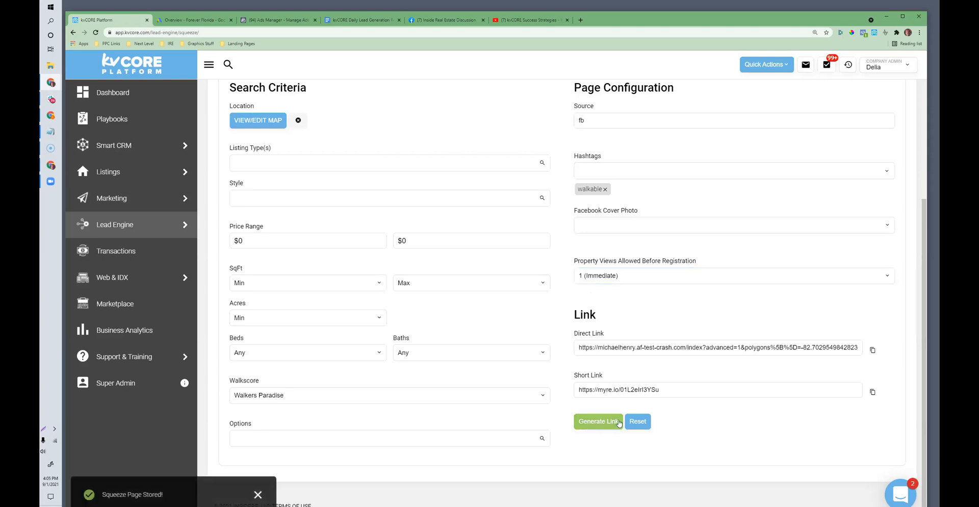
{"action": "left_click", "coordinate": [623, 389]}
{"action": "triple_click", "coordinate": [623, 389]}
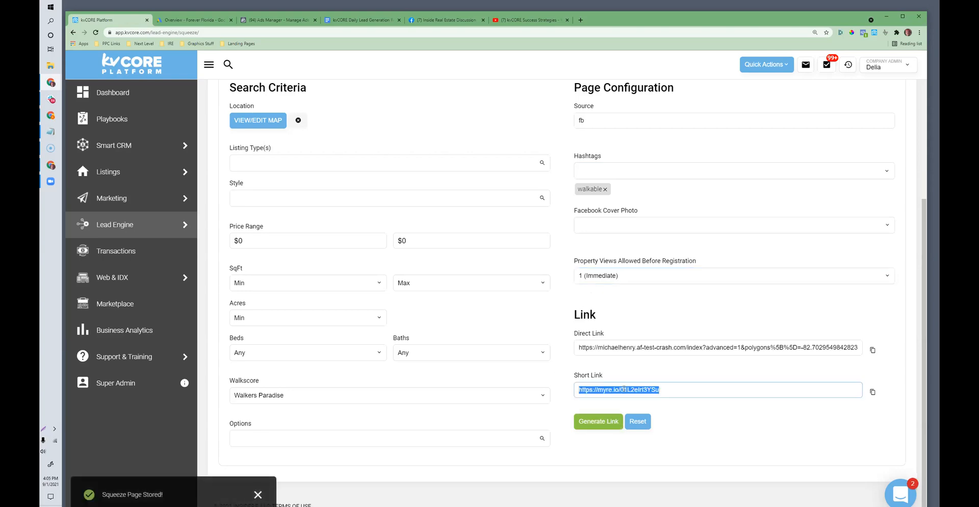
{"action": "left_click", "coordinate": [581, 20]}
{"action": "type", "text": "https://myre.io/01L2elrl3YSu"}
{"action": "key", "text": "Return"}
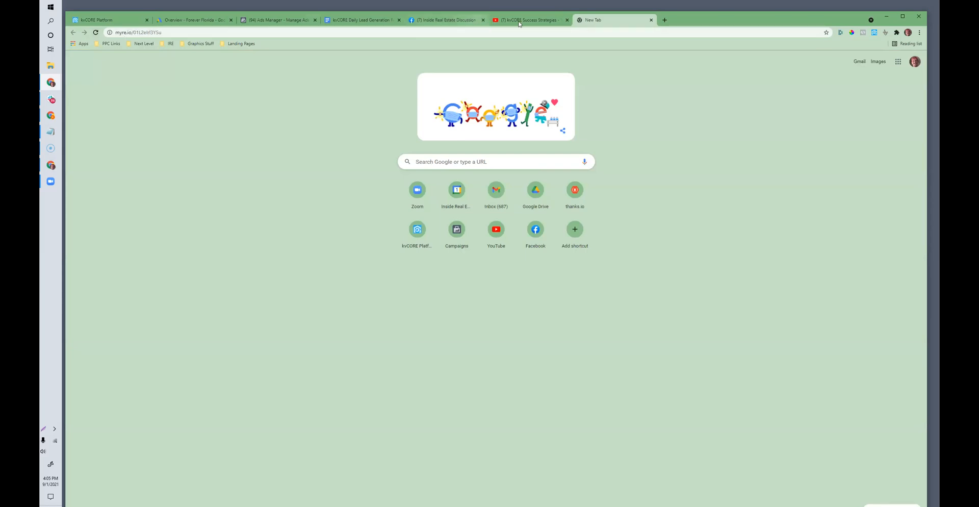
{"action": "left_click", "coordinate": [554, 30]}
{"action": "key", "text": "ctrl+c"}
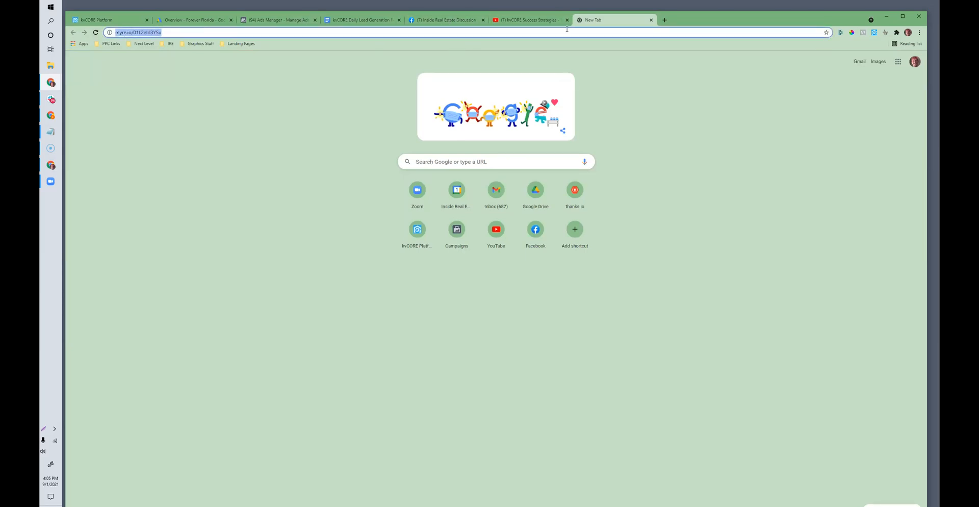
Step: Switch to the Facebook tab, load the facebook.com home feed and start a new post
{"action": "left_click_drag", "start_coordinate": [730, 22], "coordinate": [723, 21]}
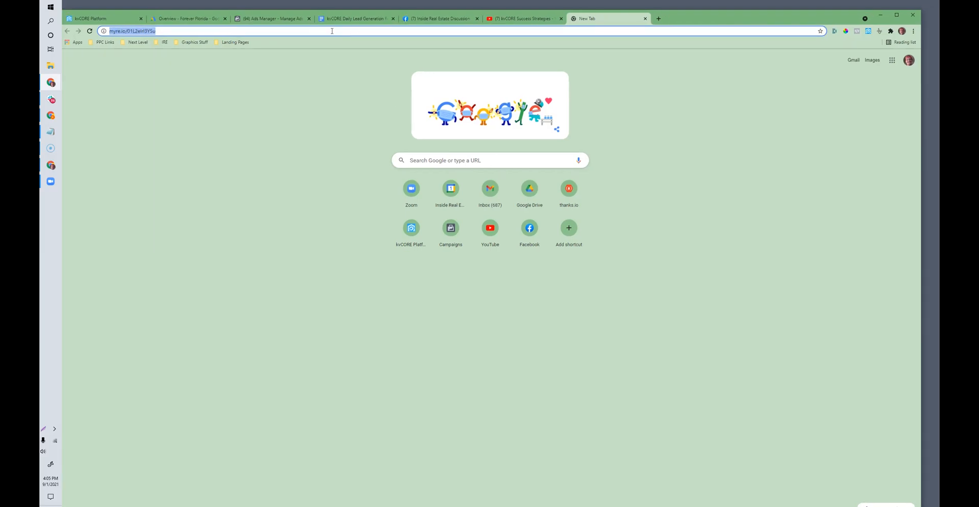
{"action": "left_click", "coordinate": [438, 18]}
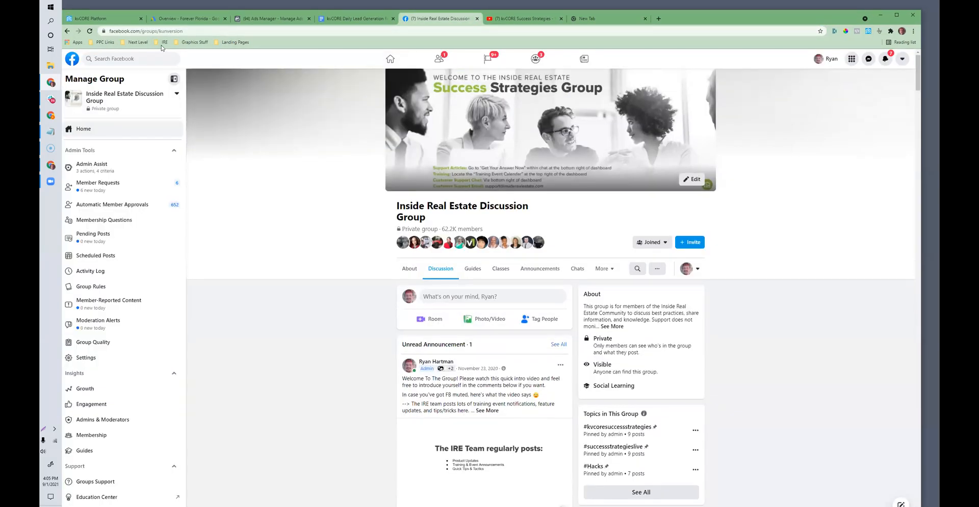
{"action": "left_click_drag", "start_coordinate": [140, 32], "coordinate": [299, 32]}
{"action": "key", "text": "BackSpace"}
{"action": "key", "text": "Return"}
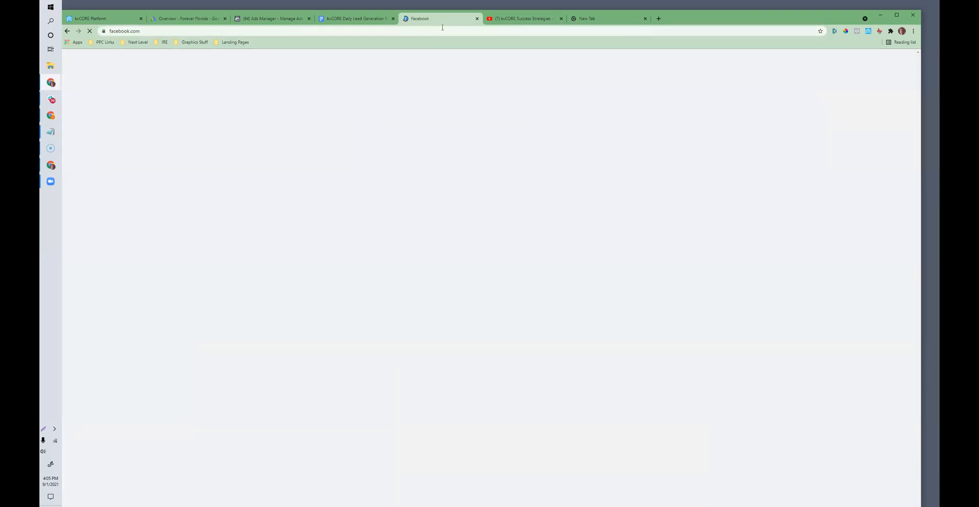
{"action": "left_click", "coordinate": [601, 19]}
{"action": "left_click", "coordinate": [439, 18]}
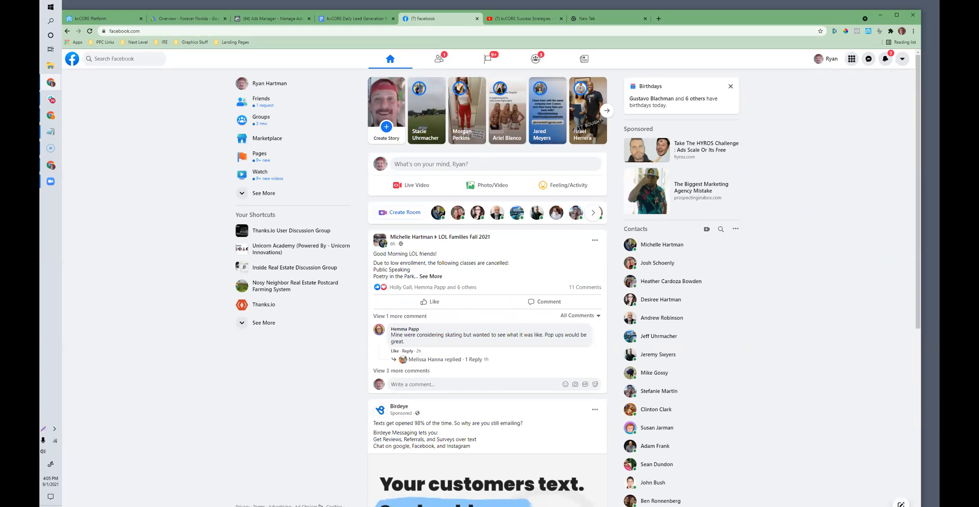
{"action": "left_click", "coordinate": [400, 163]}
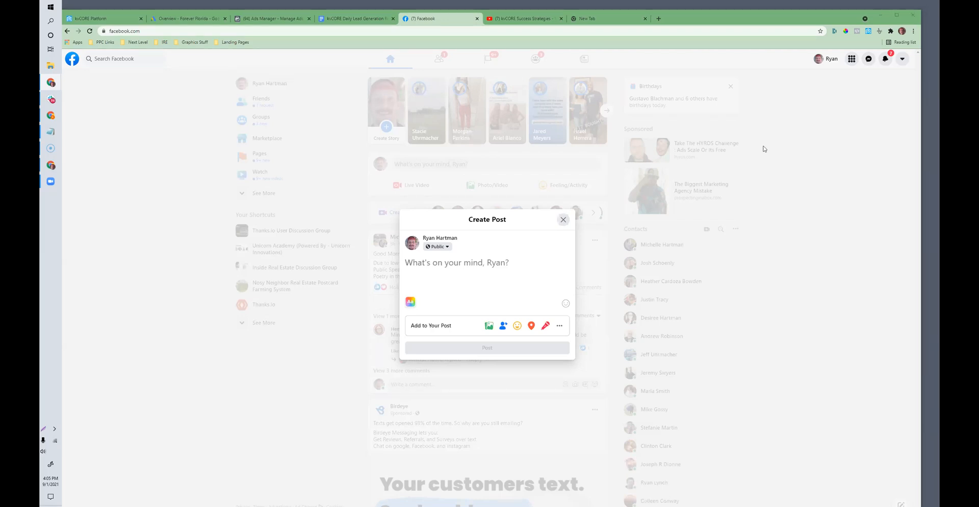
Step: Write the post text: Property List of The Day. "VERY WALKABLE" Homes In St Pete FL
{"action": "type", "text": "Pr"}
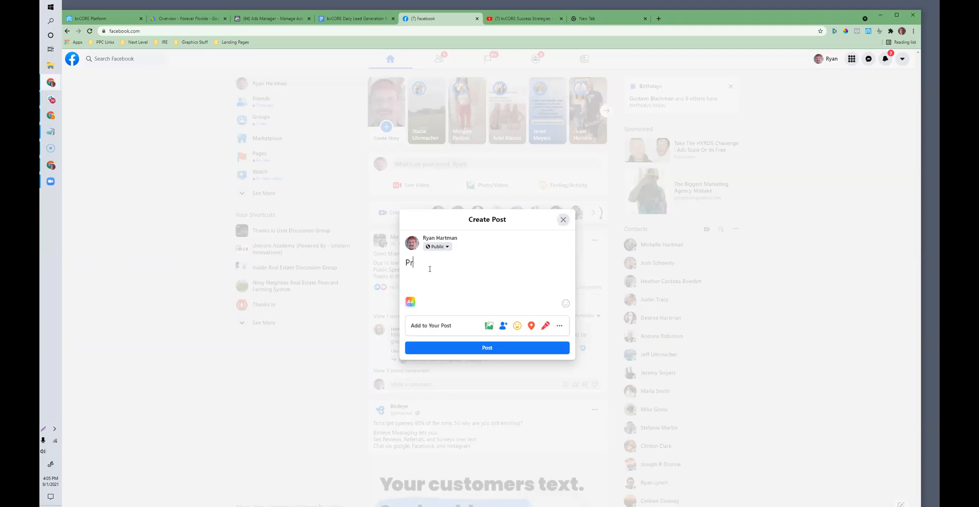
{"action": "type", "text": "operty Search Of The Day! "}
{"action": "type", "text": "We"}
{"action": "key", "text": "BackSpace"}
{"action": "key", "text": "BackSpace"}
{"action": "key", "text": "BackSpace"}
{"action": "key", "text": "BackSpace"}
{"action": "key", "text": "BackSpace"}
{"action": "key", "text": "BackSpace"}
{"action": "key", "text": "BackSpace"}
{"action": "key", "text": "BackSpace"}
{"action": "key", "text": "BackSpace"}
{"action": "key", "text": "BackSpace"}
{"action": "key", "text": "BackSpace"}
{"action": "key", "text": "BackSpace"}
{"action": "key", "text": "BackSpace"}
{"action": "key", "text": "BackSpace"}
{"action": "key", "text": "BackSpace"}
{"action": "key", "text": "BackSpace"}
{"action": "key", "text": "BackSpace"}
{"action": "key", "text": "BackSpace"}
{"action": "key", "text": "BackSpace"}
{"action": "key", "text": "BackSpace"}
{"action": "key", "text": "BackSpace"}
{"action": "type", "text": "List of The Day. \"VERY WALKABLE\" Homes In ST"}
{"action": "key", "text": "BackSpace"}
{"action": "key", "text": "BackSpace"}
{"action": "type", "text": "t Pete FL"}
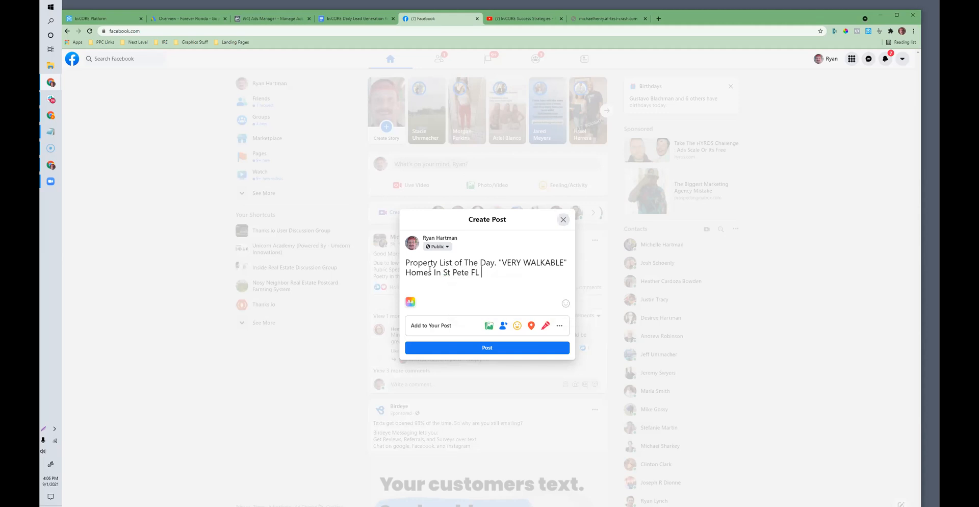
Step: Paste the squeeze page short link below the post text and remove its link preview
{"action": "key", "text": "Return"}
{"action": "key", "text": "Return"}
{"action": "key", "text": "ctrl+v"}
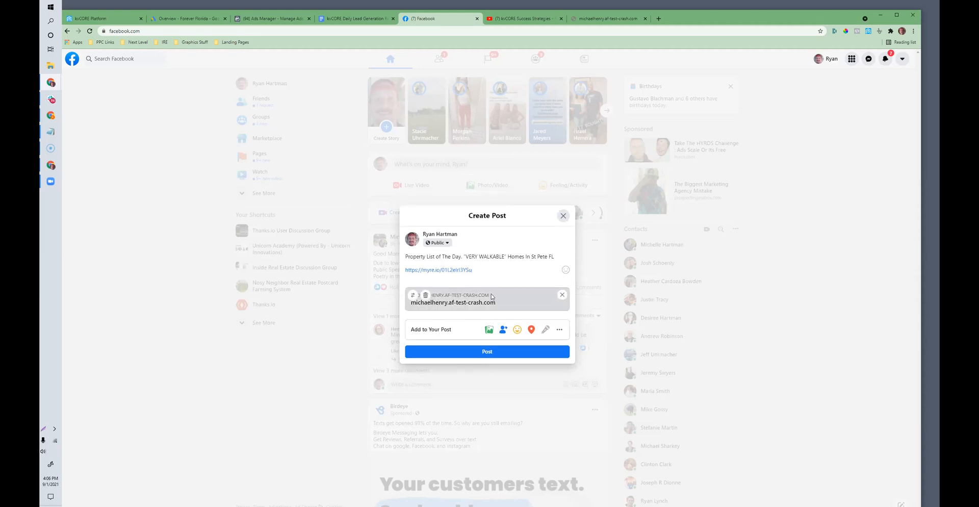
{"action": "left_click", "coordinate": [562, 295]}
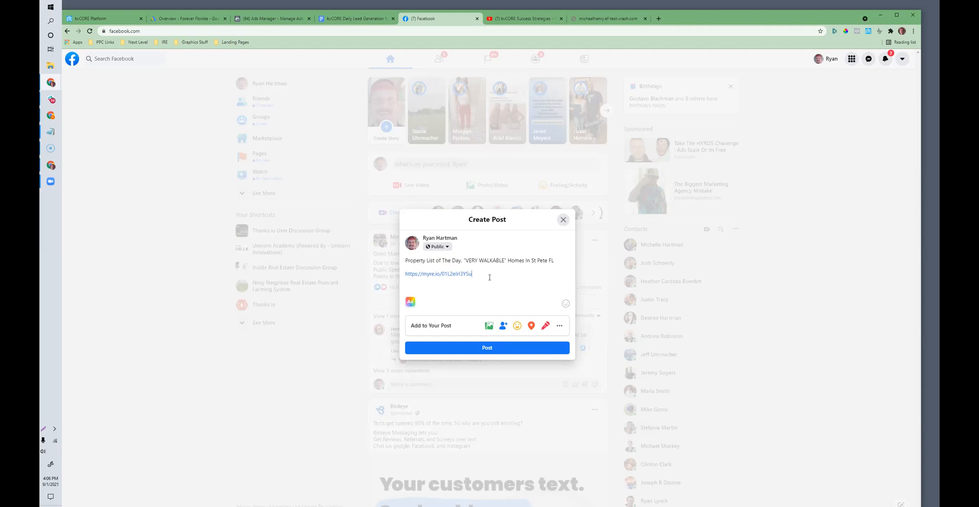
Step: Search Google Images for "walking funny" in a new browser tab
{"action": "left_click", "coordinate": [659, 19]}
{"action": "type", "text": "images.google.com"}
{"action": "key", "text": "Return"}
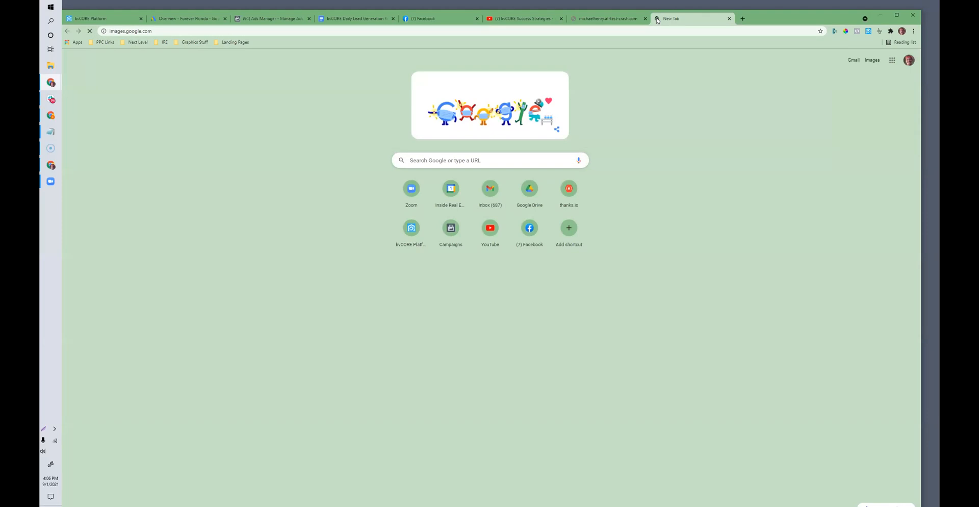
{"action": "type", "text": "walking funny"}
{"action": "key", "text": "Return"}
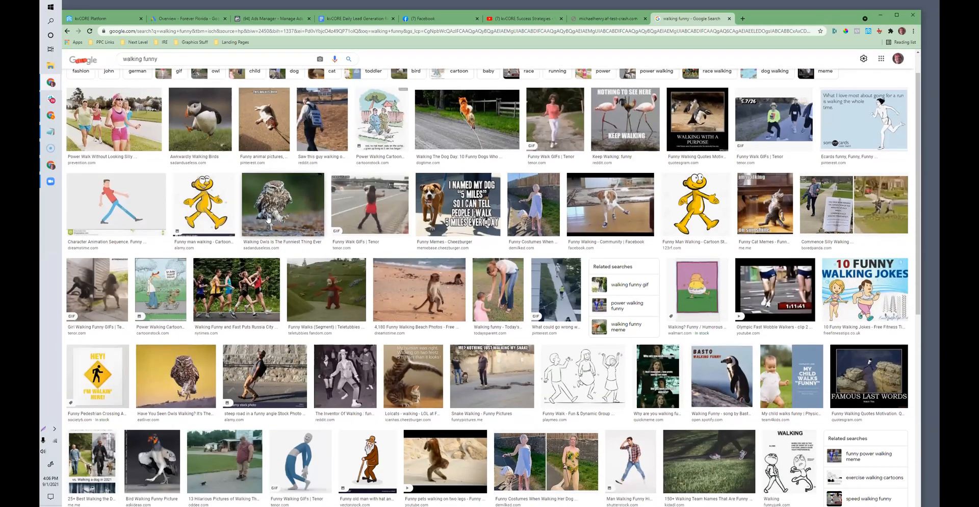
Step: Capture the walking owl picture from the image results and paste it into the Facebook post
{"action": "left_click", "coordinate": [265, 266]}
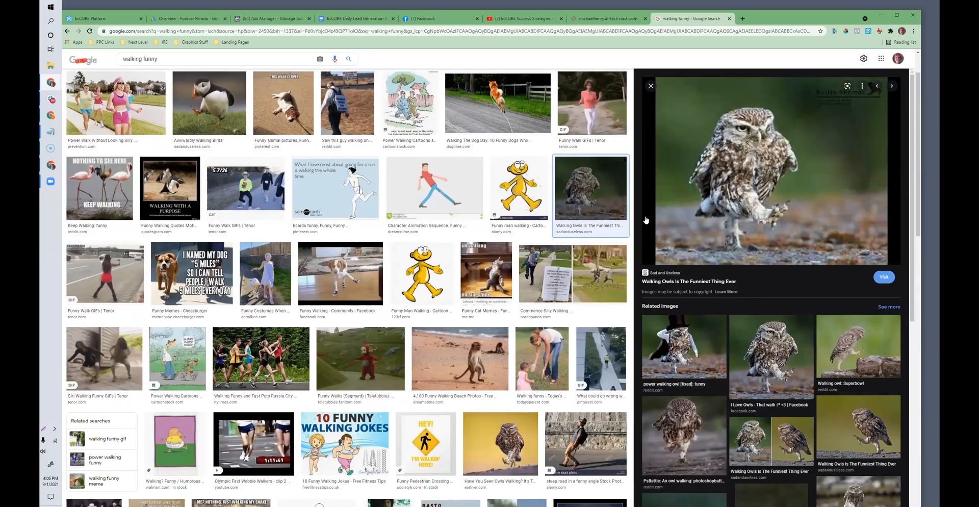
{"action": "key", "text": "Print"}
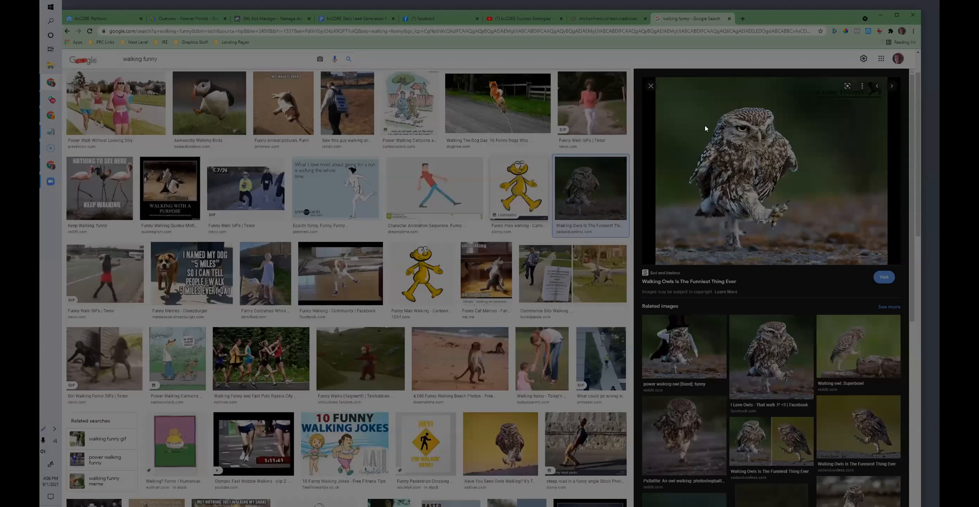
{"action": "left_click_drag", "start_coordinate": [669, 99], "coordinate": [833, 244]}
{"action": "right_click", "coordinate": [802, 201]}
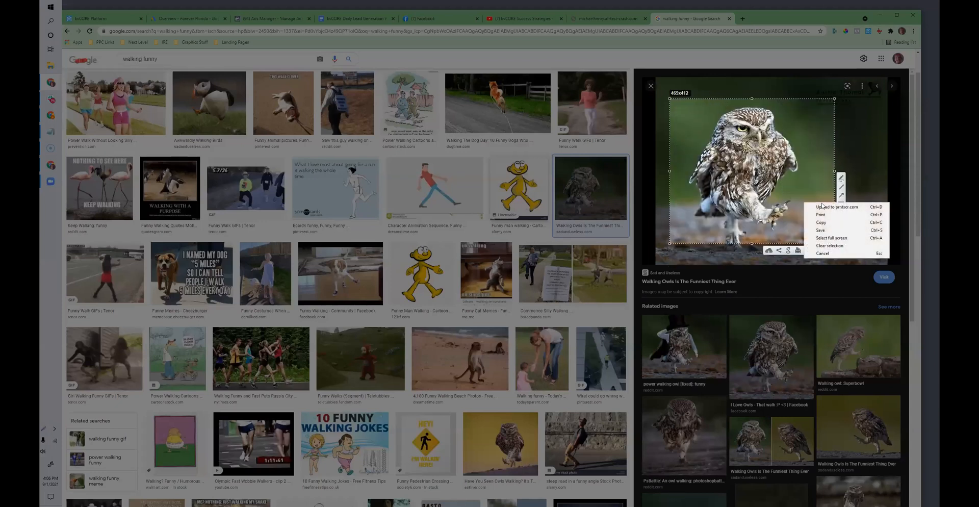
{"action": "left_click", "coordinate": [824, 223]}
{"action": "left_click", "coordinate": [417, 21]}
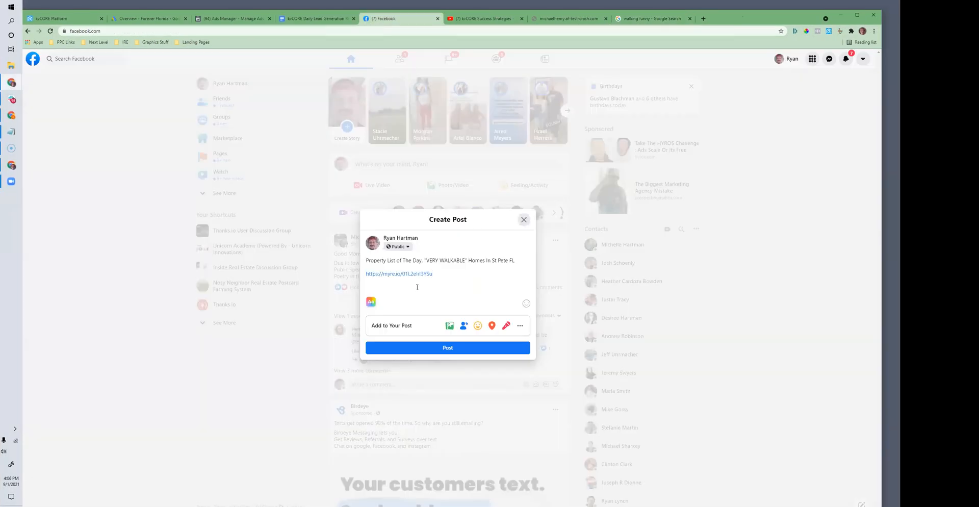
{"action": "key", "text": "Return"}
{"action": "key", "text": "ctrl+v"}
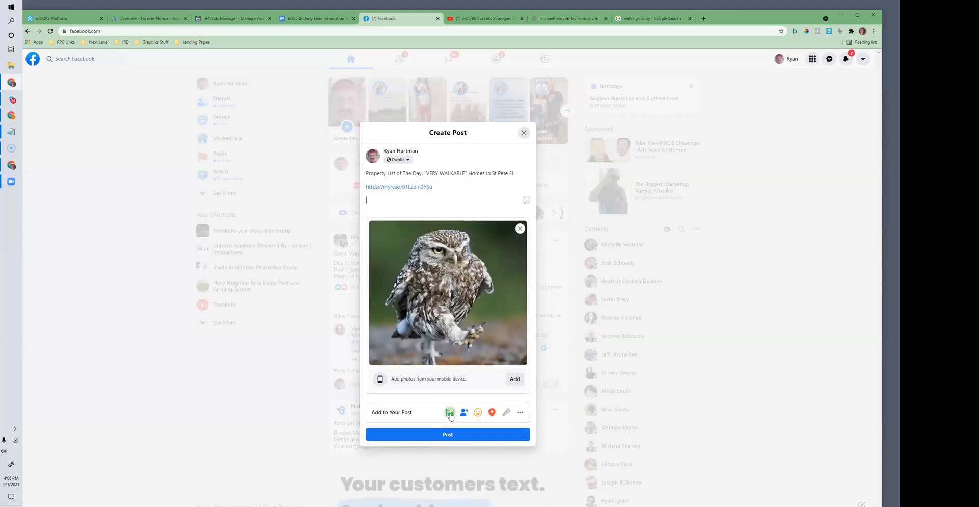
Step: Remove the owl picture from the post
{"action": "left_click", "coordinate": [521, 412]}
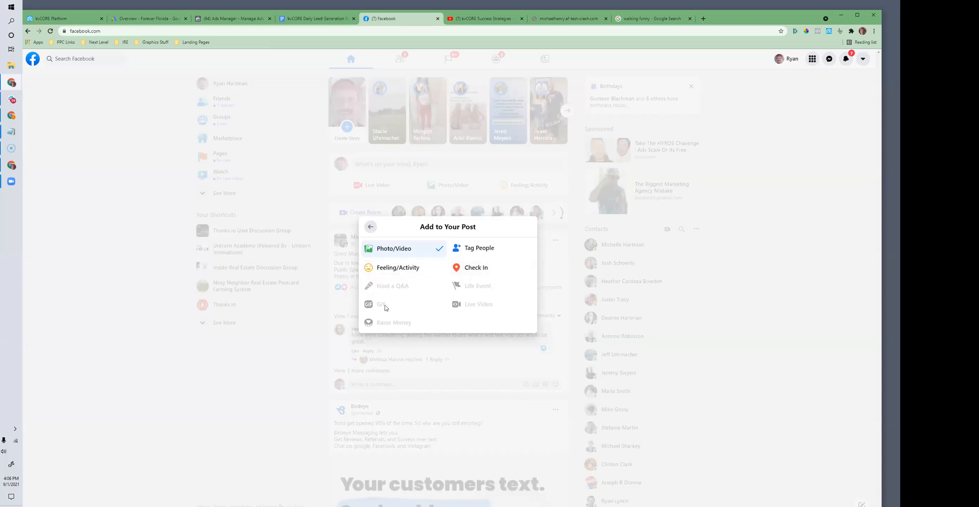
{"action": "left_click", "coordinate": [371, 227]}
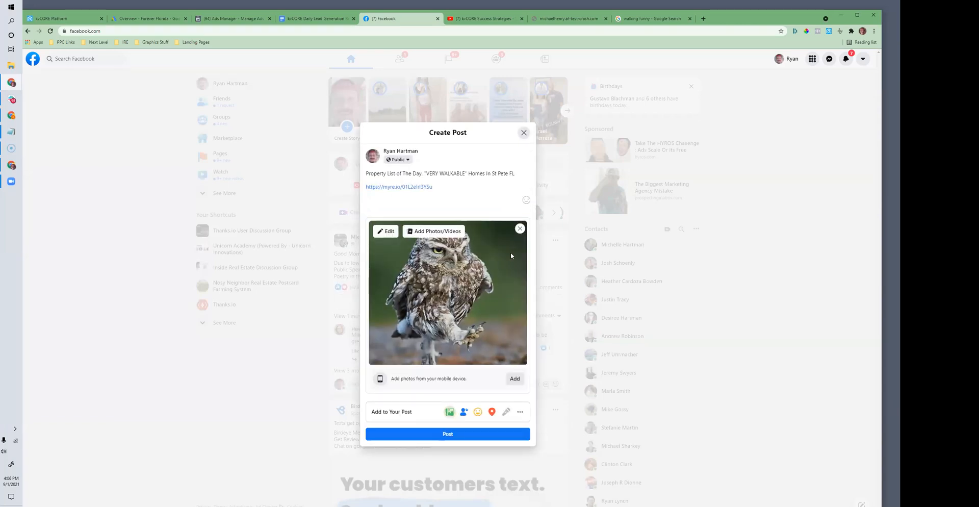
{"action": "left_click", "coordinate": [520, 228]}
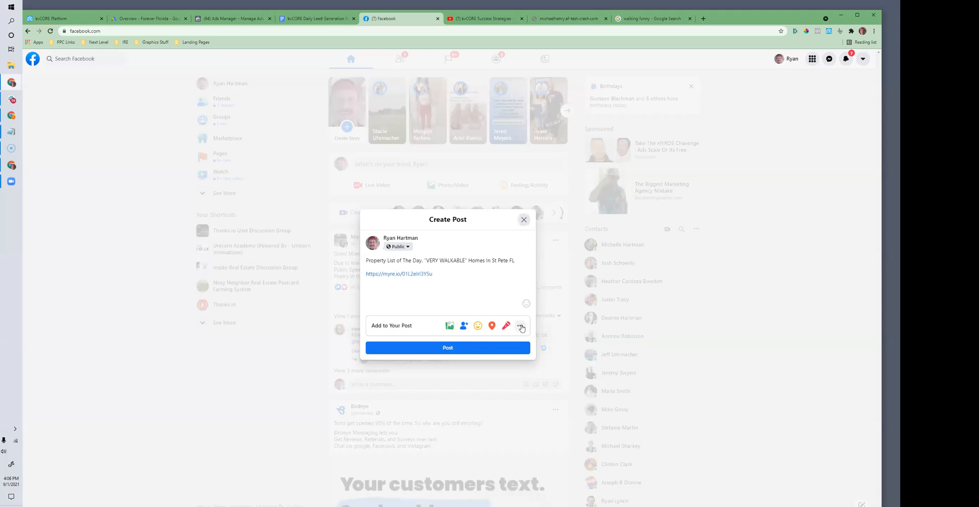
Step: Search the post's GIFs for "walking", attach the one of the race walkers on the sidewalk and publish the post
{"action": "left_click", "coordinate": [518, 326]}
{"action": "left_click", "coordinate": [382, 301]}
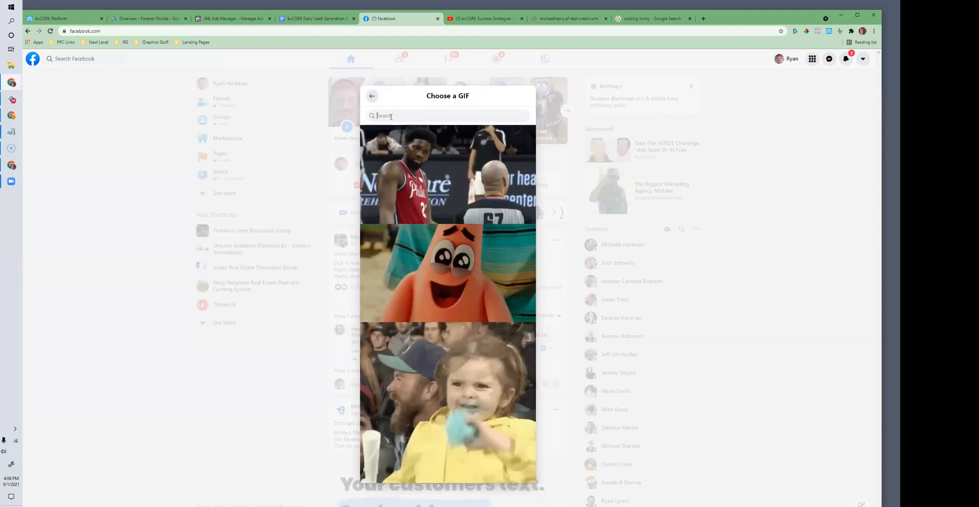
{"action": "type", "text": "walking"}
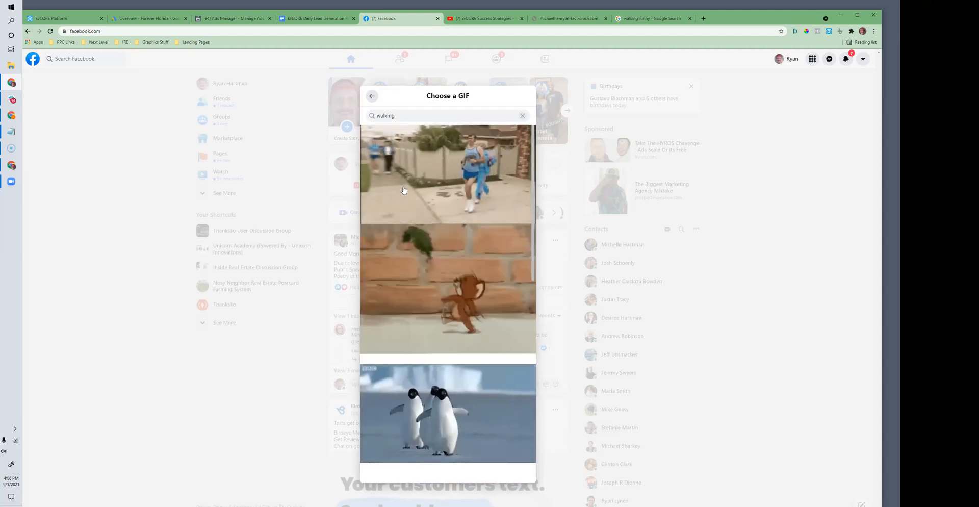
{"action": "left_click", "coordinate": [423, 216]}
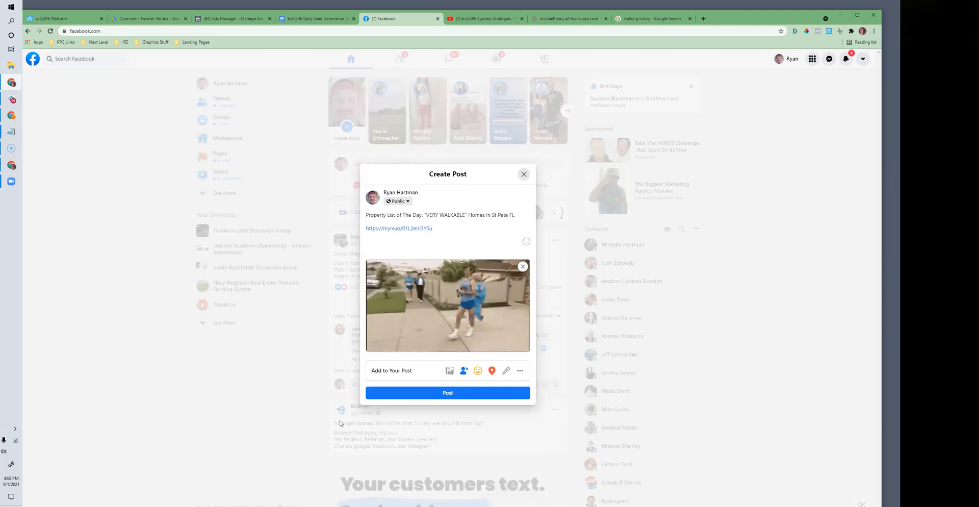
{"action": "left_click", "coordinate": [419, 392]}
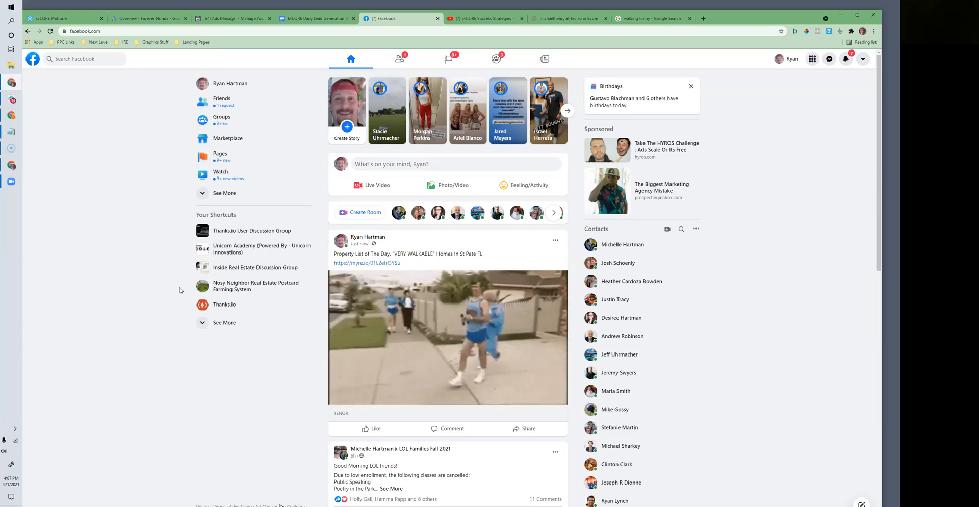
Step: View the full list of items that can be added to a new Facebook post and close the composer
{"action": "mouse_move", "coordinate": [579, 321]}
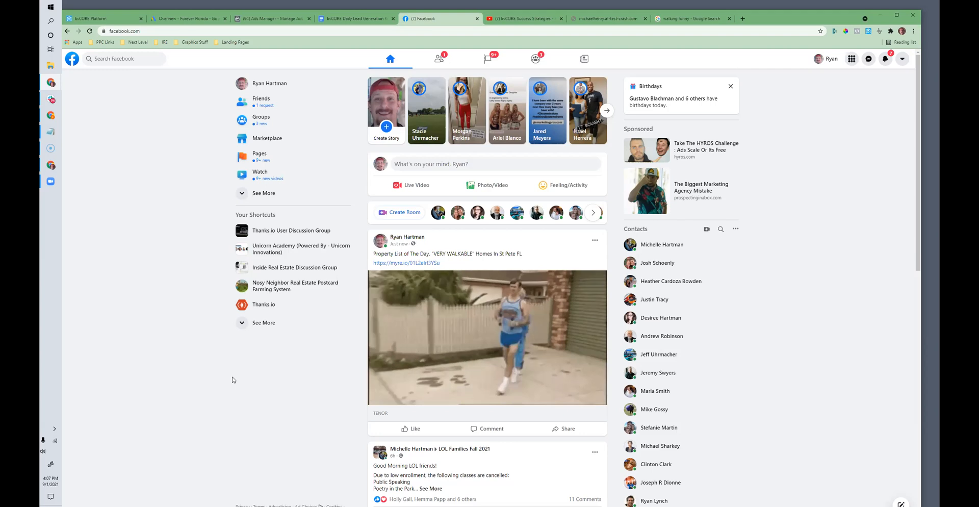
{"action": "left_click", "coordinate": [474, 165]}
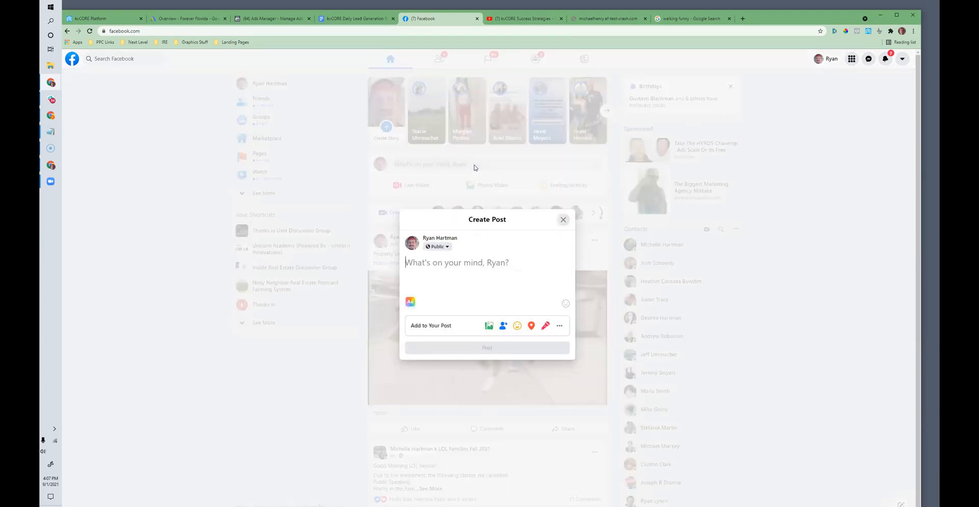
{"action": "left_click", "coordinate": [560, 326]}
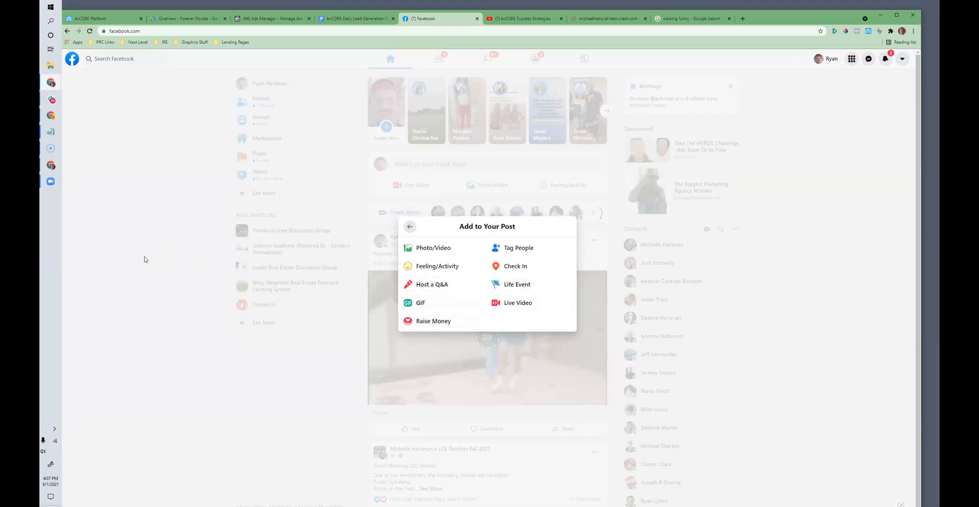
{"action": "left_click", "coordinate": [145, 260]}
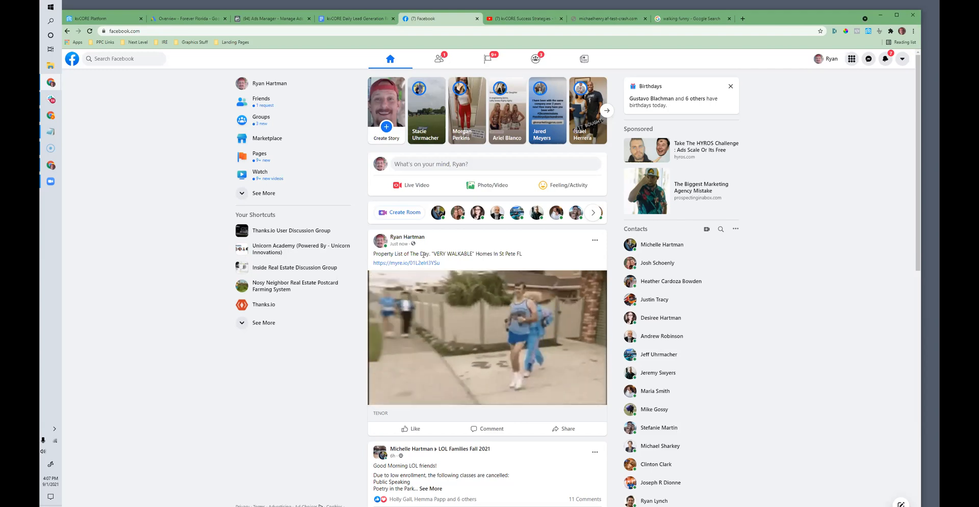
{"action": "scroll", "coordinate": [490, 275], "scroll_direction": "down", "scroll_amount": 3}
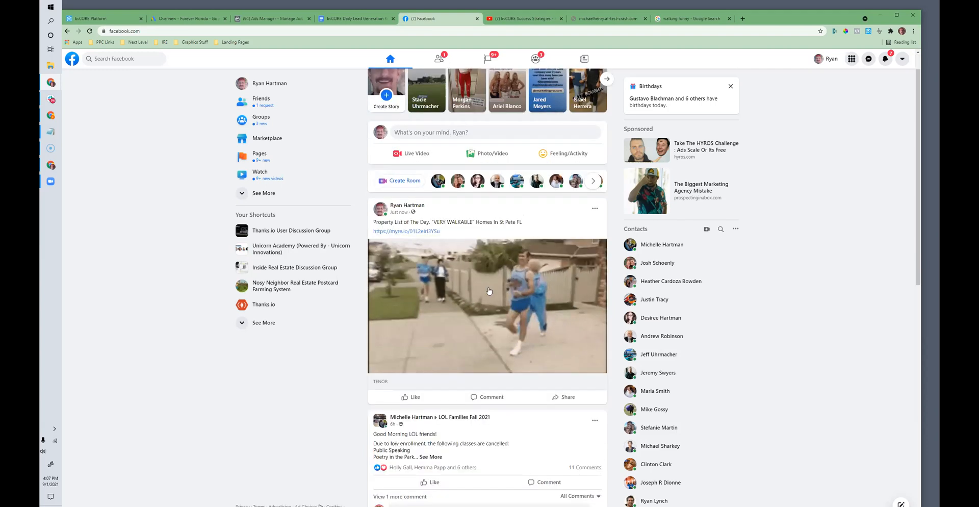
{"action": "scroll", "coordinate": [490, 274], "scroll_direction": "up", "scroll_amount": 2}
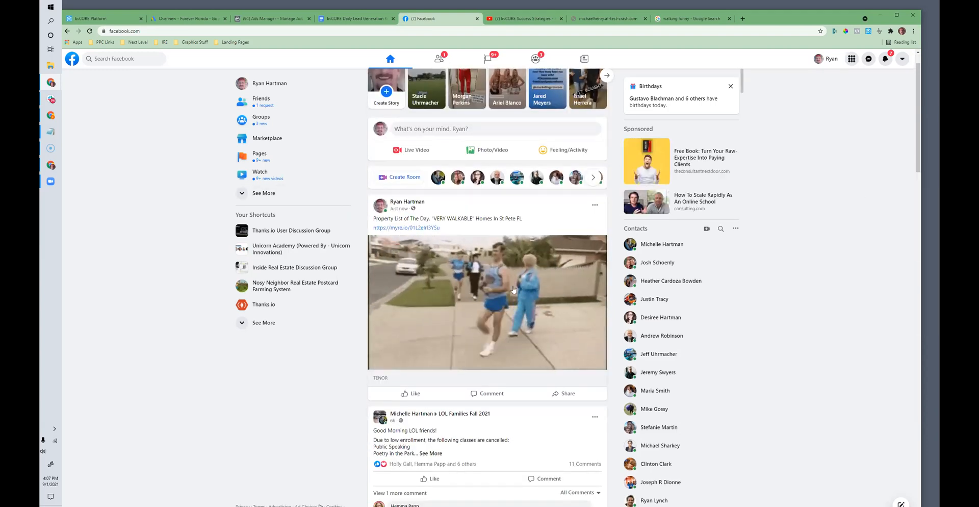
{"action": "scroll", "coordinate": [482, 172], "scroll_direction": "down", "scroll_amount": 2}
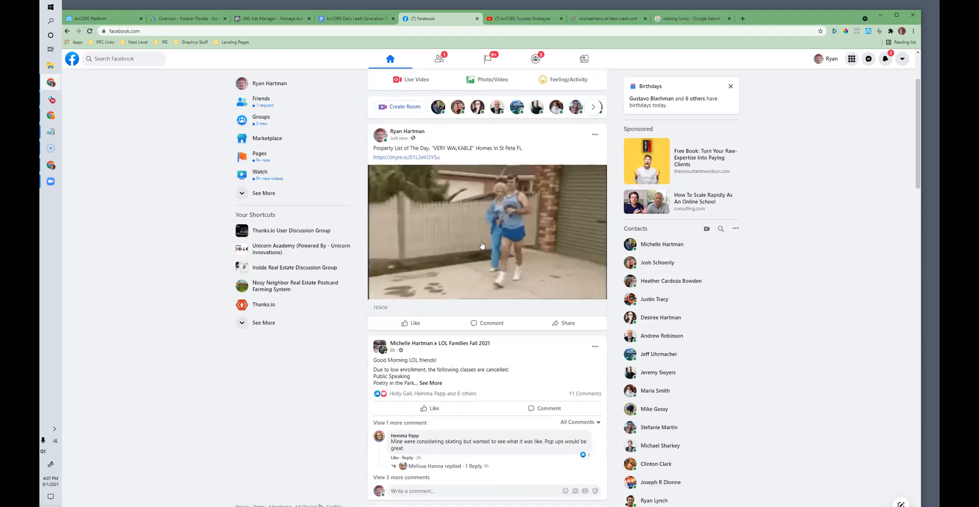
{"action": "scroll", "coordinate": [482, 172], "scroll_direction": "up", "scroll_amount": 2}
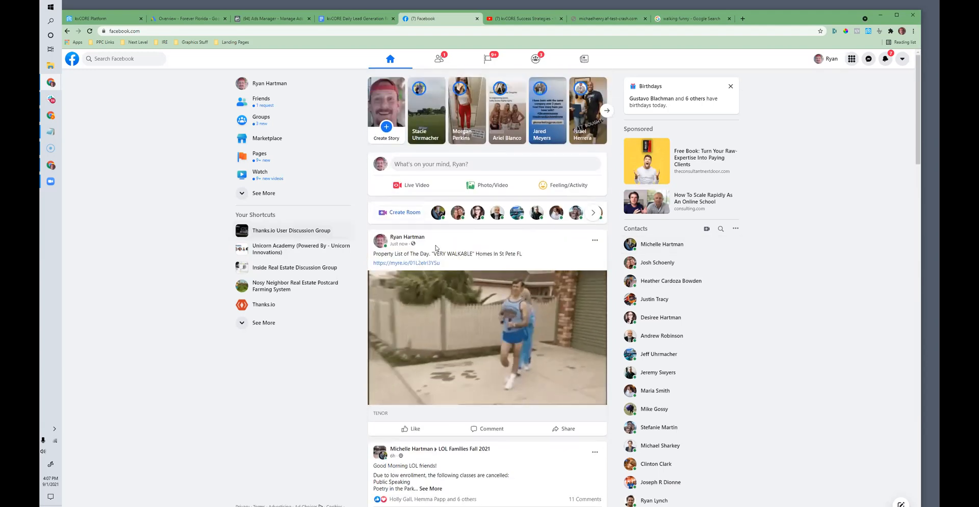
Step: Switch to the daily lead generation document and highlight the item "Check activity stream for opportunities"
{"action": "left_click", "coordinate": [100, 23]}
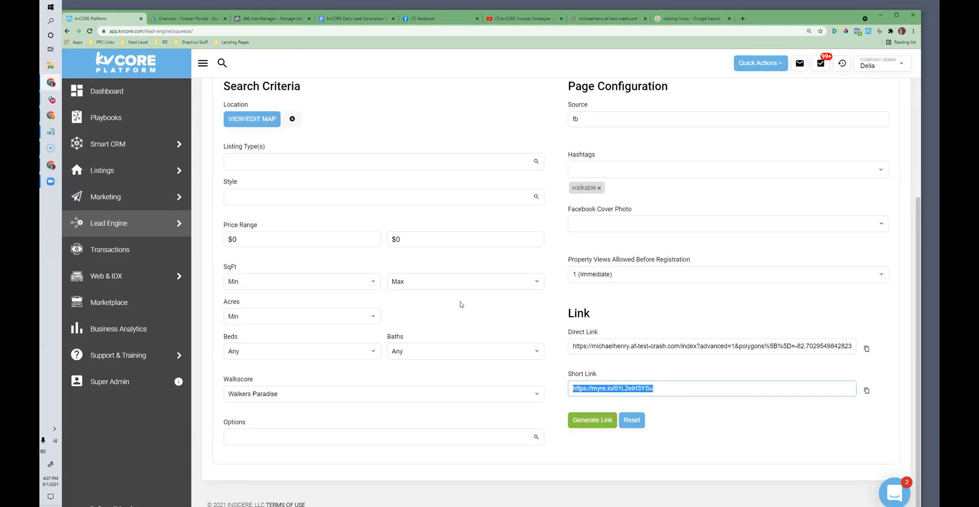
{"action": "scroll", "coordinate": [462, 304], "scroll_direction": "up", "scroll_amount": 4}
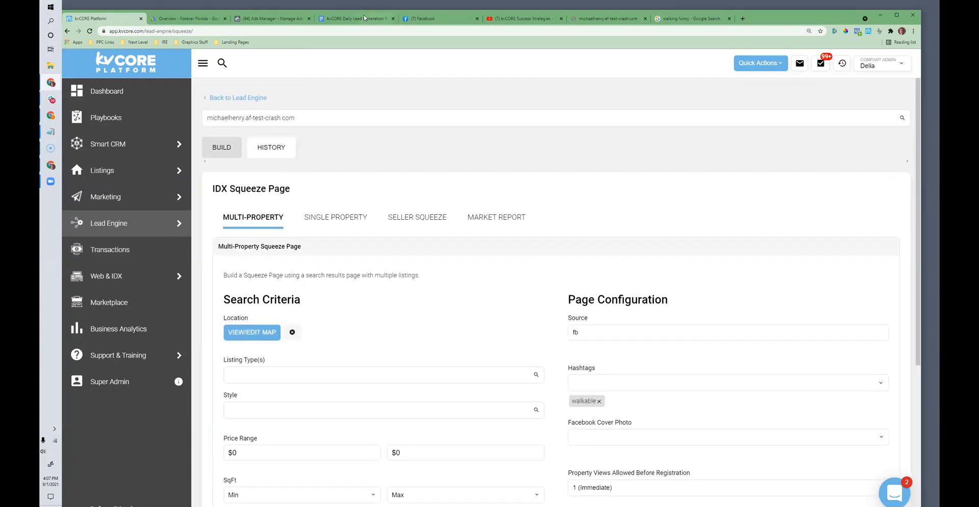
{"action": "left_click", "coordinate": [356, 19]}
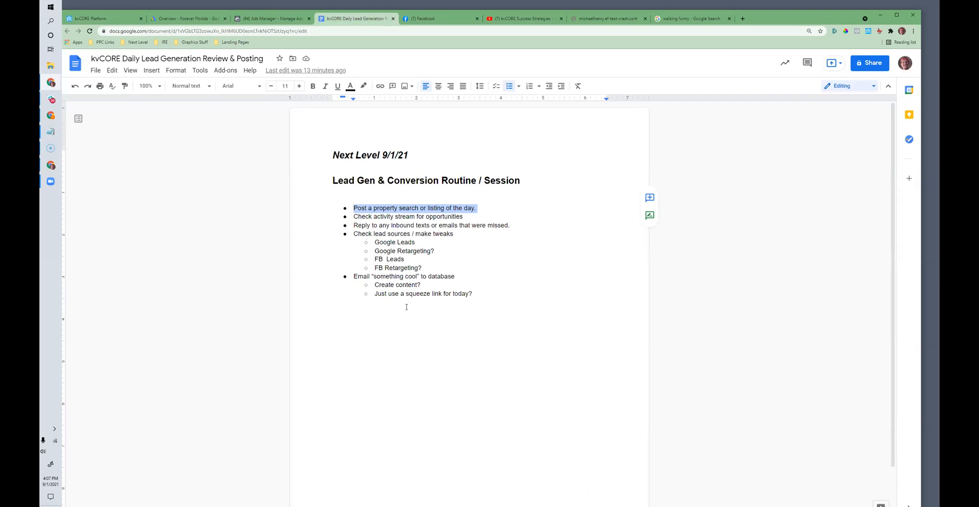
{"action": "left_click", "coordinate": [383, 216]}
{"action": "left_click_drag", "start_coordinate": [357, 216], "coordinate": [451, 216]}
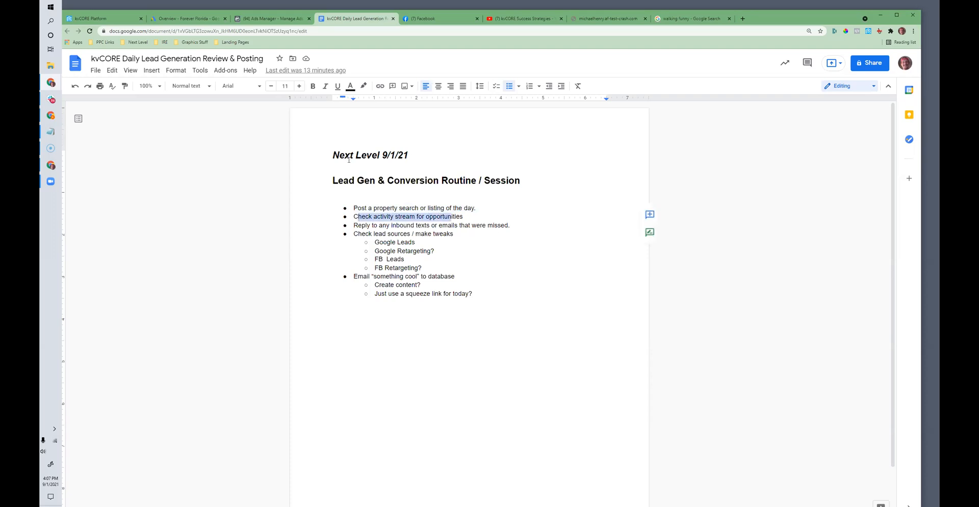
Step: Switch to kvCORE's dashboard and examine the most recent viewed-listing cards in the activity stream, including those with the hot marker
{"action": "left_click", "coordinate": [106, 17]}
{"action": "left_click", "coordinate": [115, 93]}
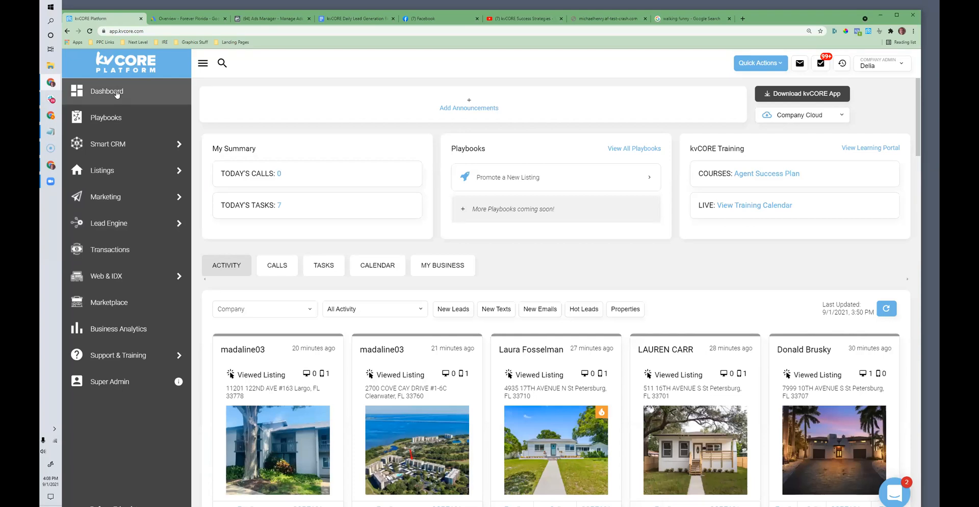
{"action": "scroll", "coordinate": [319, 225], "scroll_direction": "down", "scroll_amount": 4}
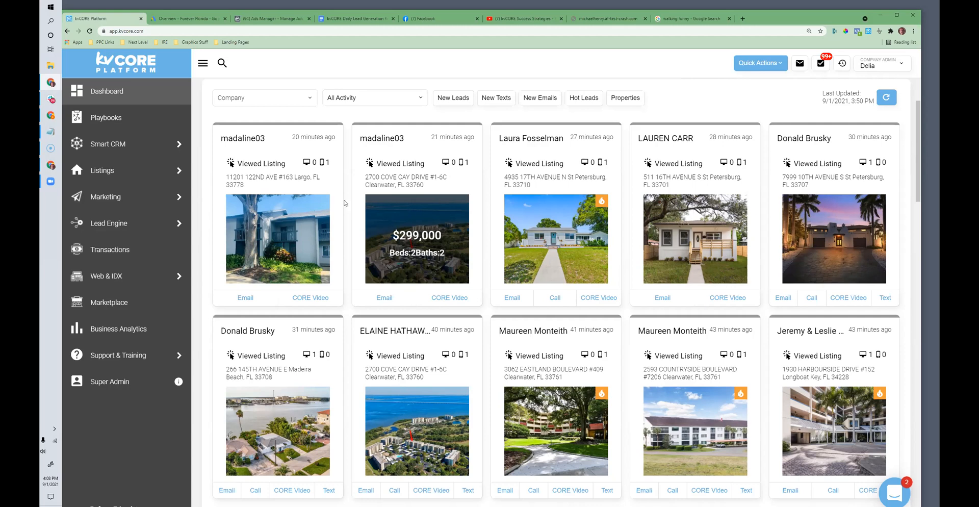
{"action": "scroll", "coordinate": [493, 194], "scroll_direction": "down", "scroll_amount": 2}
{"action": "scroll", "coordinate": [494, 194], "scroll_direction": "down", "scroll_amount": 4}
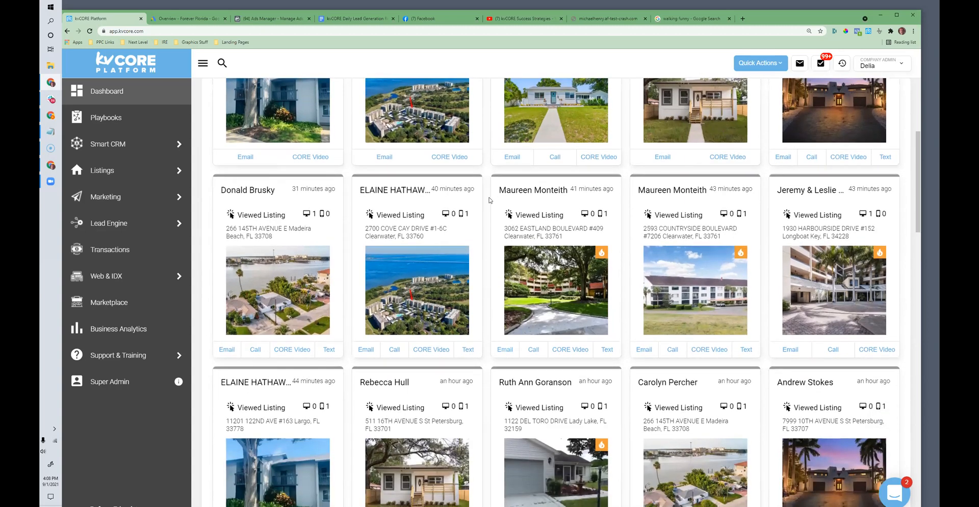
{"action": "scroll", "coordinate": [490, 200], "scroll_direction": "down", "scroll_amount": 1}
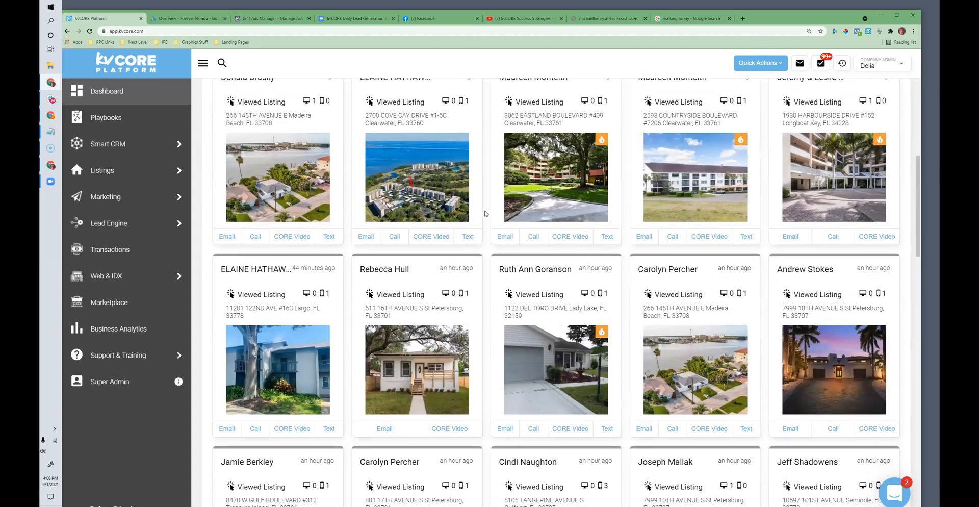
{"action": "scroll", "coordinate": [487, 209], "scroll_direction": "up", "scroll_amount": 2}
{"action": "scroll", "coordinate": [486, 214], "scroll_direction": "up", "scroll_amount": 3}
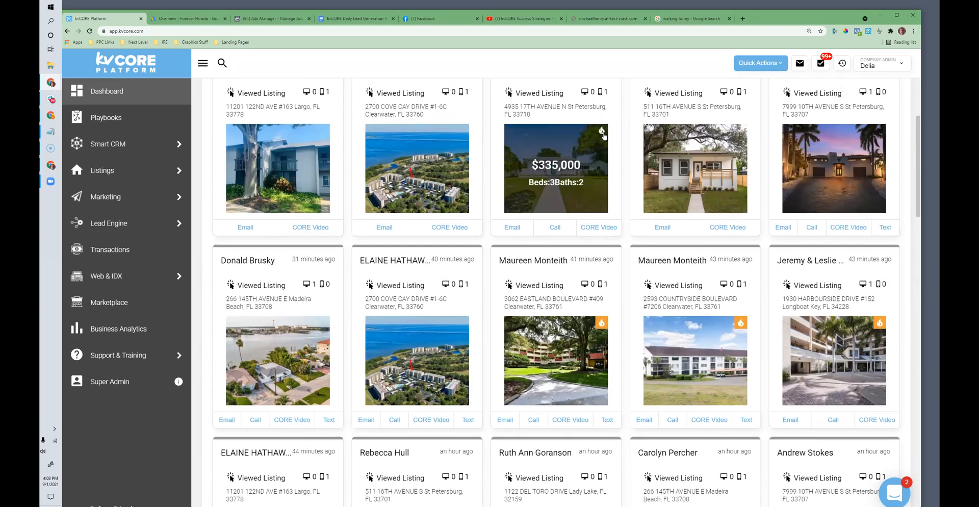
Step: Look through the older listing views, texts, new leads and emails down to the end of the loaded activity stream
{"action": "scroll", "coordinate": [566, 278], "scroll_direction": "down", "scroll_amount": 2}
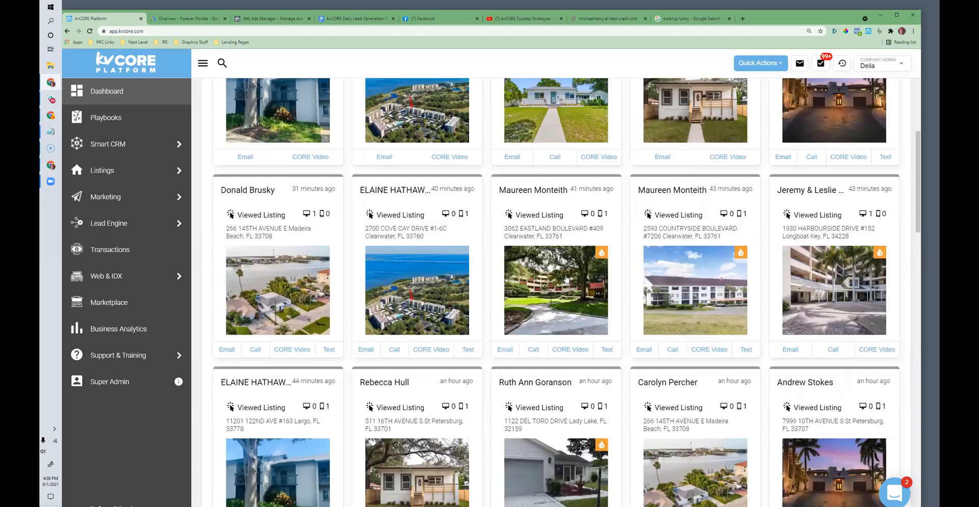
{"action": "scroll", "coordinate": [565, 278], "scroll_direction": "down", "scroll_amount": 3}
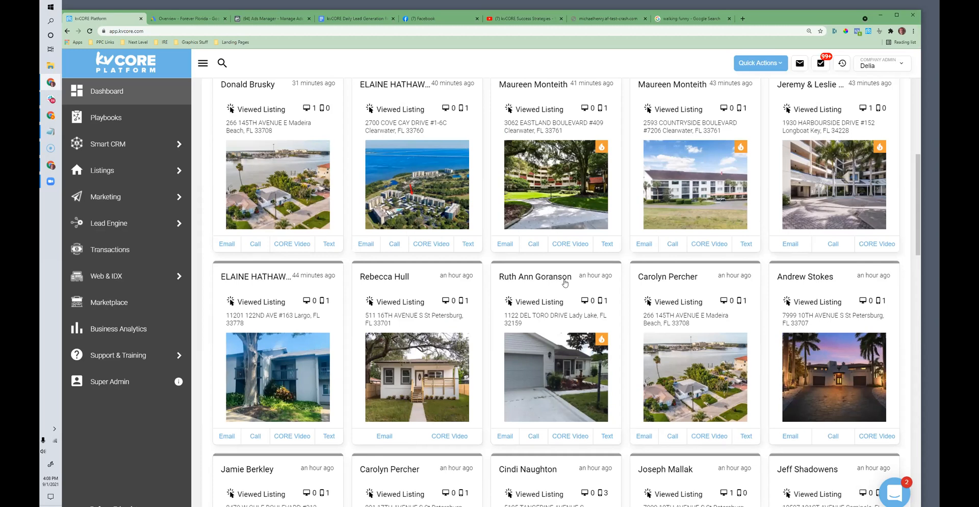
{"action": "scroll", "coordinate": [565, 283], "scroll_direction": "down", "scroll_amount": 6}
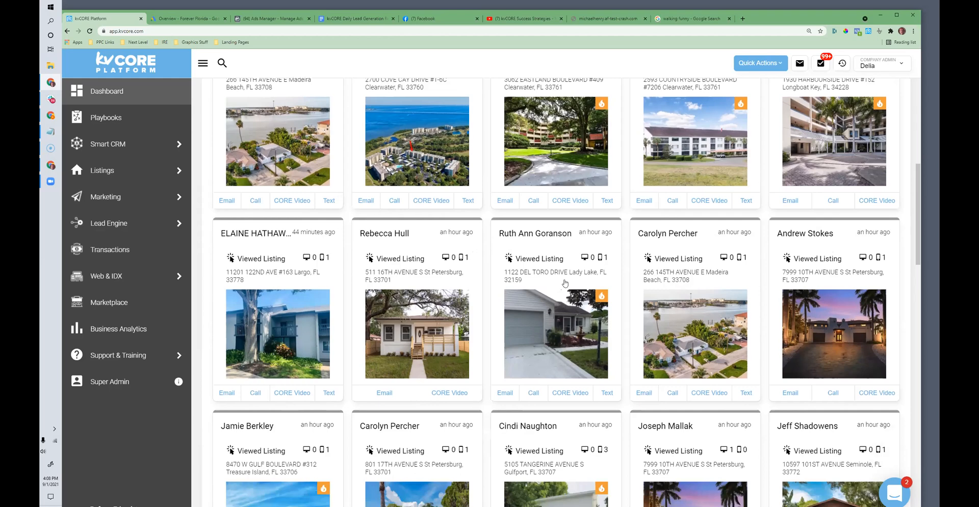
{"action": "scroll", "coordinate": [569, 295], "scroll_direction": "down", "scroll_amount": 2}
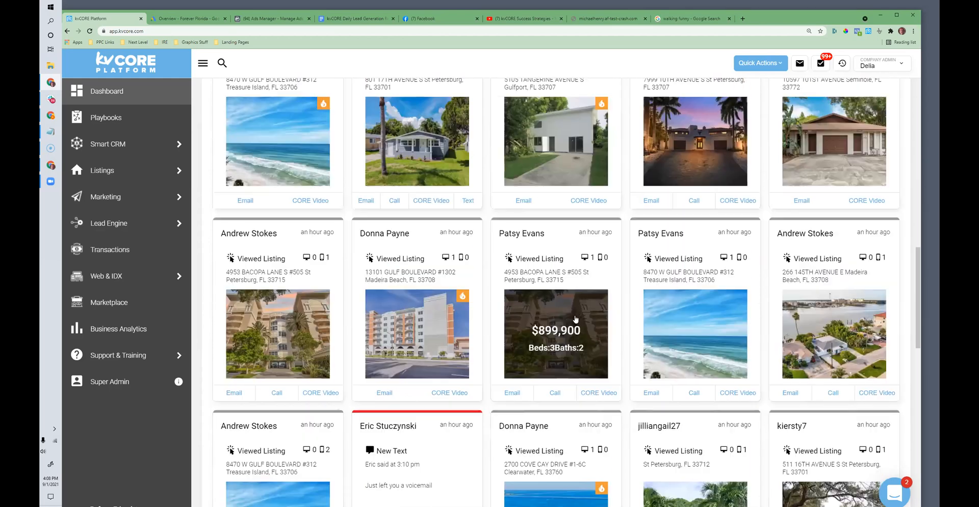
{"action": "scroll", "coordinate": [575, 319], "scroll_direction": "down", "scroll_amount": 5}
{"action": "scroll", "coordinate": [570, 320], "scroll_direction": "down", "scroll_amount": 3}
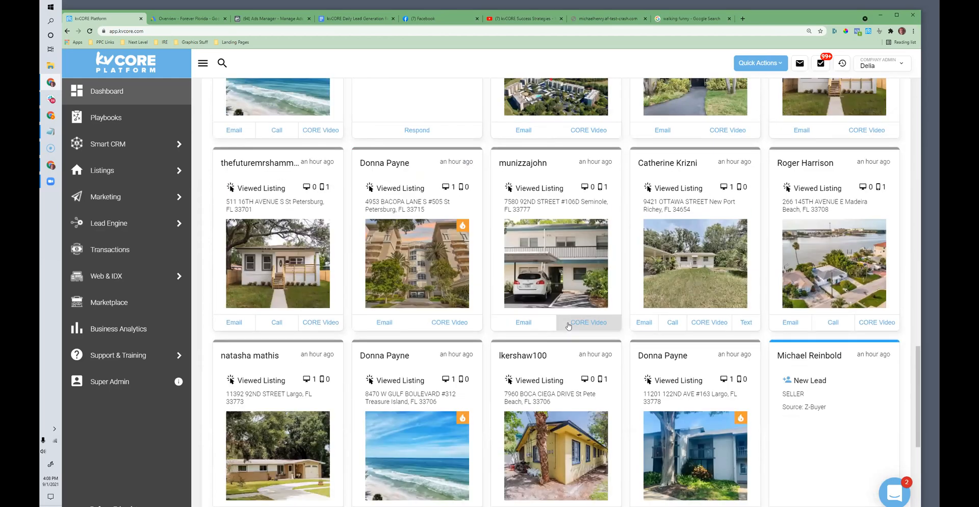
{"action": "scroll", "coordinate": [566, 333], "scroll_direction": "down", "scroll_amount": 5}
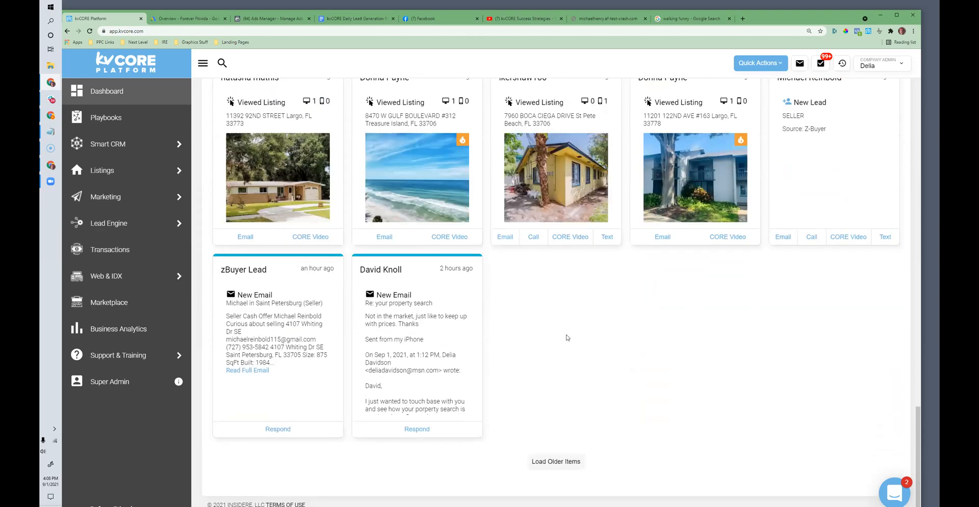
Step: Return to the newest cards in the activity stream and review which listings the leads viewed
{"action": "scroll", "coordinate": [567, 338], "scroll_direction": "up", "scroll_amount": 15}
{"action": "scroll", "coordinate": [566, 337], "scroll_direction": "up", "scroll_amount": 2}
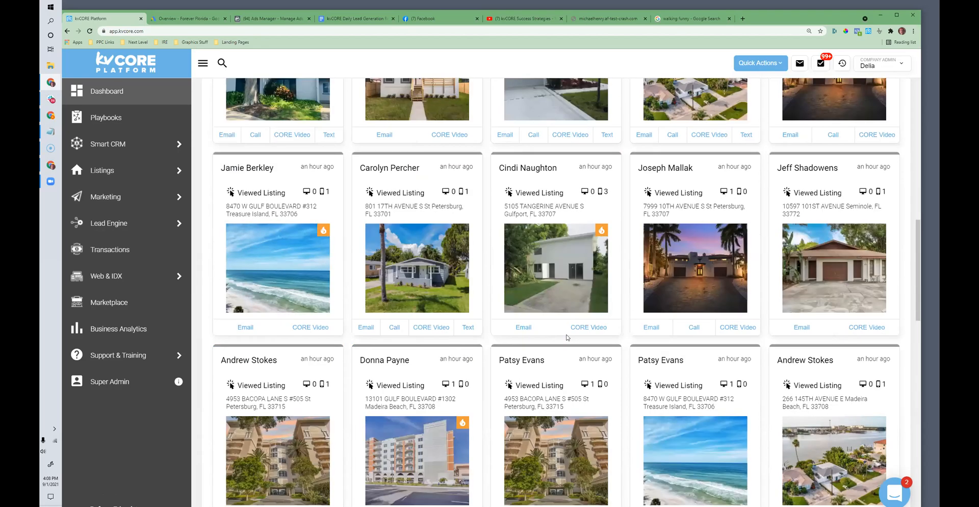
{"action": "scroll", "coordinate": [567, 337], "scroll_direction": "up", "scroll_amount": 15}
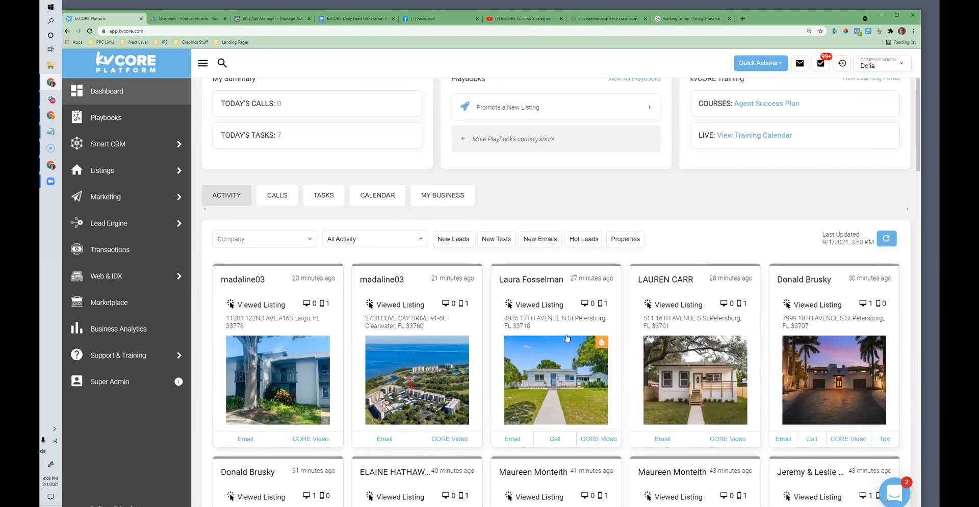
{"action": "scroll", "coordinate": [567, 338], "scroll_direction": "down", "scroll_amount": 2}
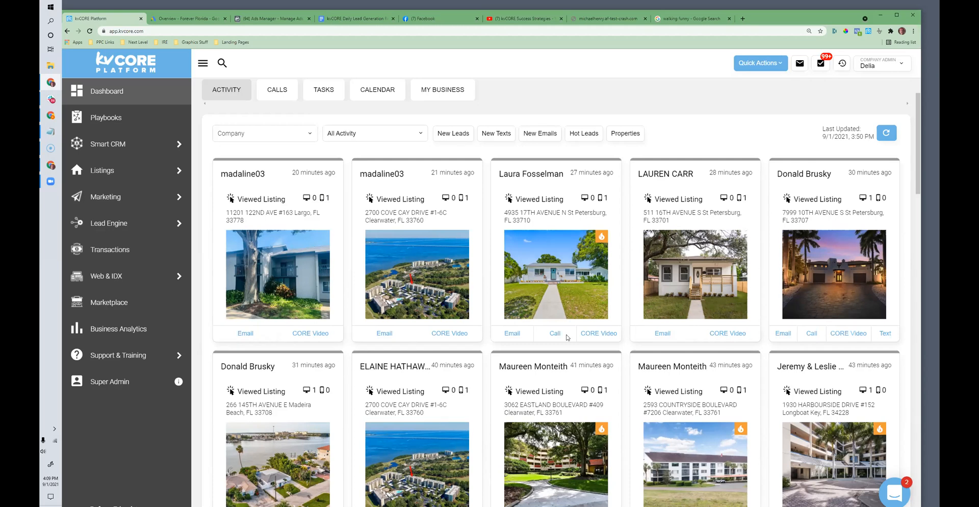
{"action": "scroll", "coordinate": [566, 336], "scroll_direction": "down", "scroll_amount": 2}
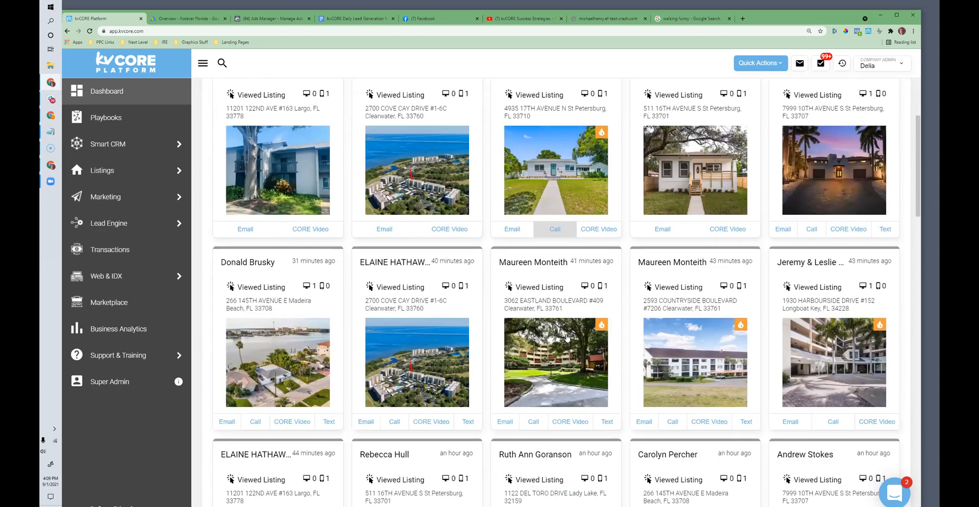
{"action": "scroll", "coordinate": [567, 336], "scroll_direction": "up", "scroll_amount": 1}
{"action": "scroll", "coordinate": [567, 337], "scroll_direction": "up", "scroll_amount": 2}
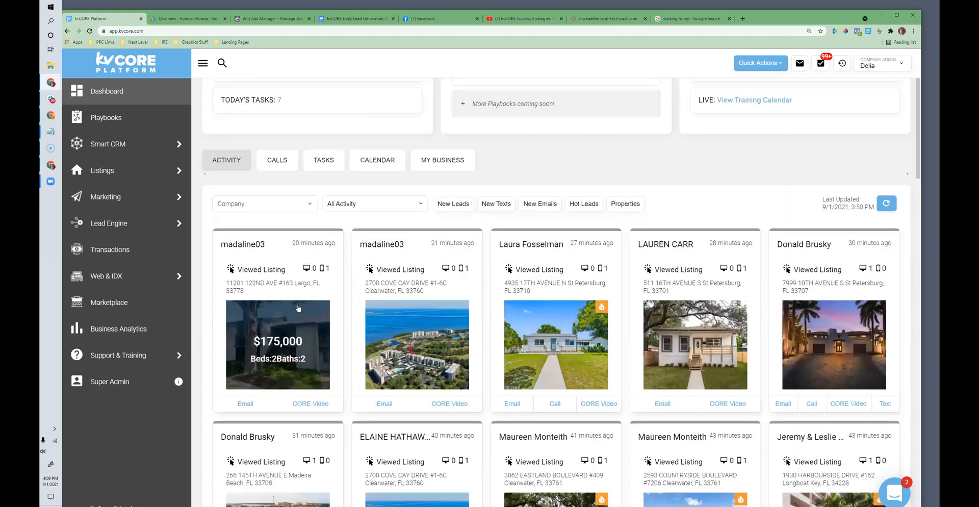
{"action": "scroll", "coordinate": [474, 263], "scroll_direction": "down", "scroll_amount": 2}
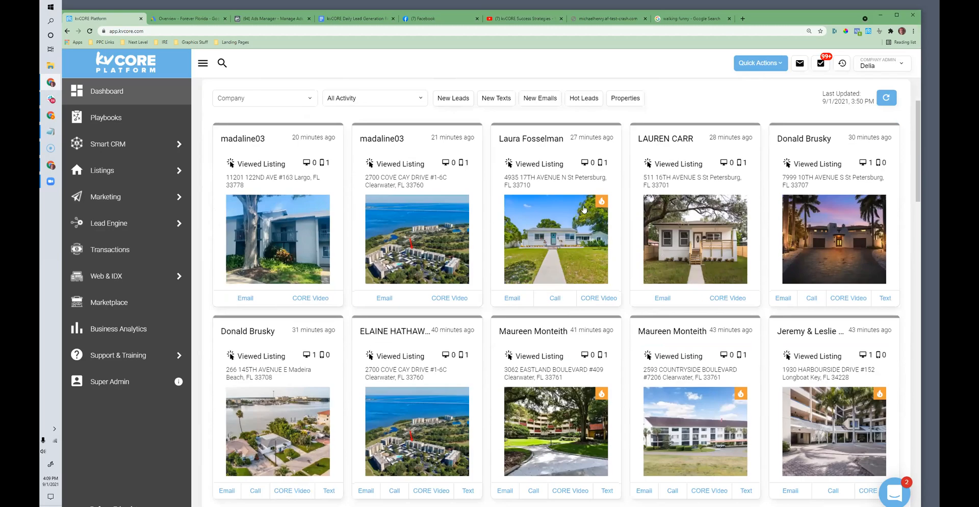
Step: Highlight the lead's name on the $335,000 St Petersburg listing card, view its CORE Video email composer and close it unsent
{"action": "left_click_drag", "start_coordinate": [505, 141], "coordinate": [563, 146]}
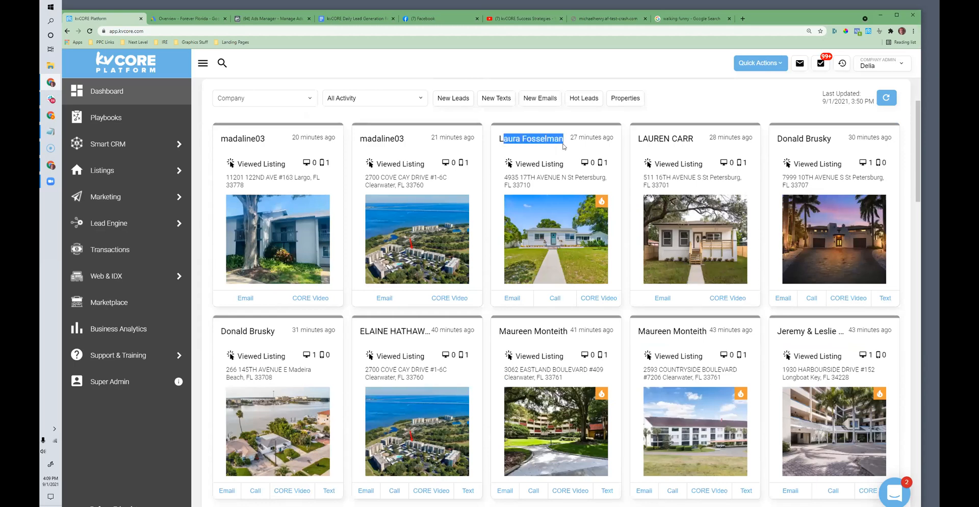
{"action": "left_click_drag", "start_coordinate": [553, 149], "coordinate": [581, 153]}
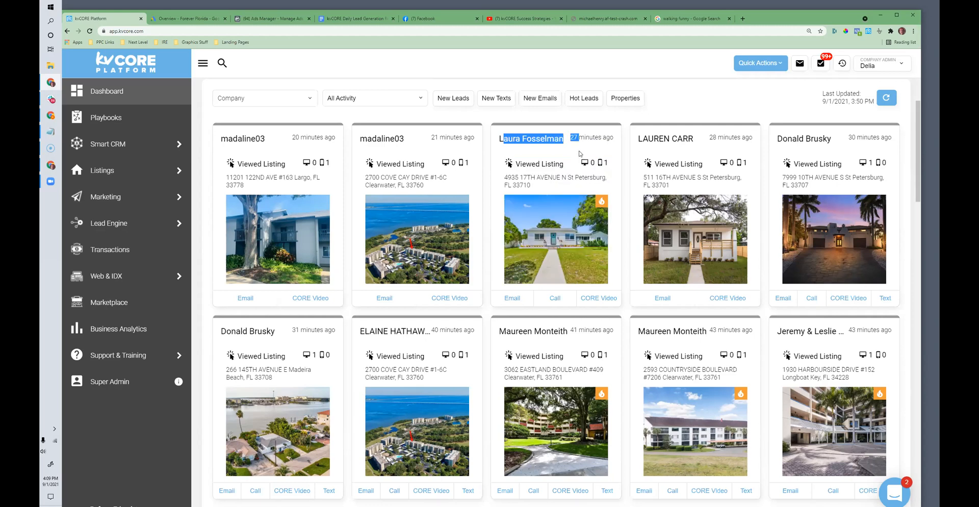
{"action": "left_click", "coordinate": [595, 297]}
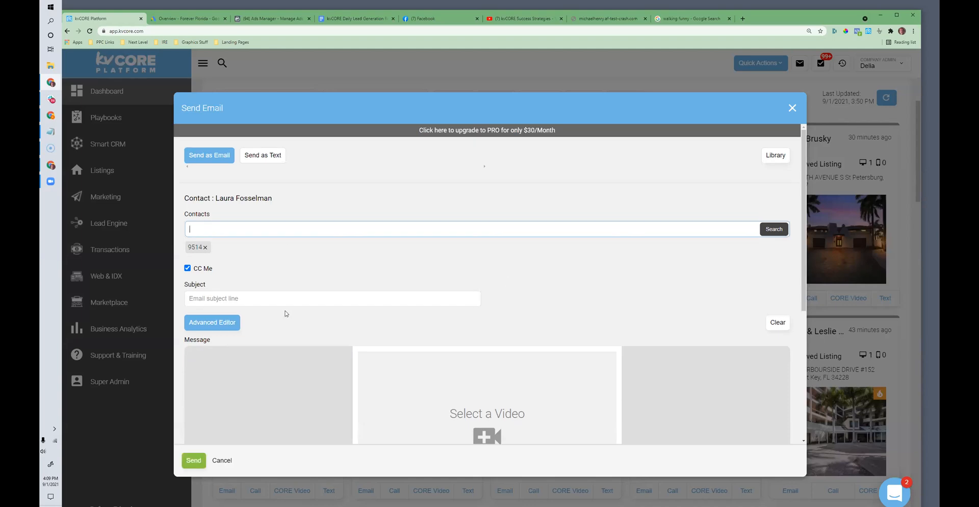
{"action": "scroll", "coordinate": [544, 325], "scroll_direction": "down", "scroll_amount": 2}
{"action": "scroll", "coordinate": [501, 285], "scroll_direction": "up", "scroll_amount": 2}
{"action": "left_click", "coordinate": [792, 108]}
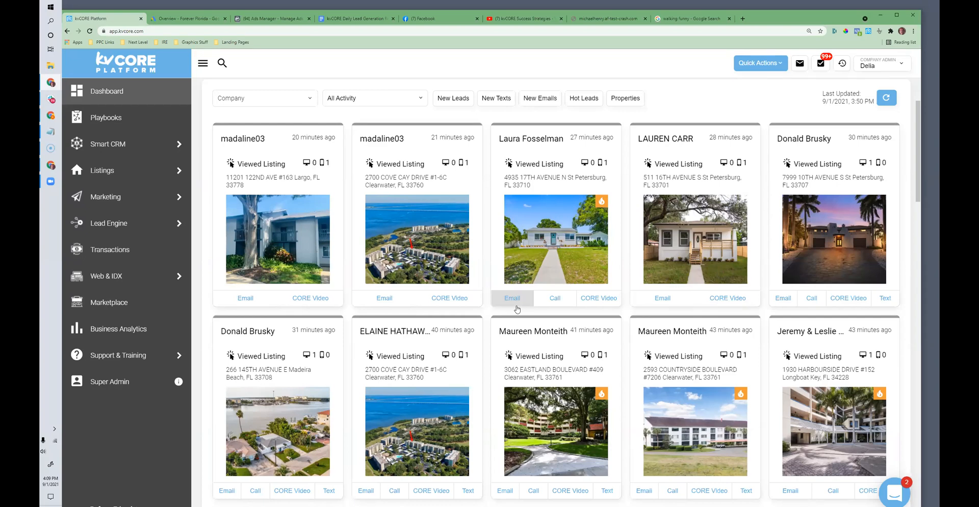
Step: Filter the activity stream to New Texts and read through the leads' incoming messages
{"action": "scroll", "coordinate": [517, 309], "scroll_direction": "up", "scroll_amount": 3}
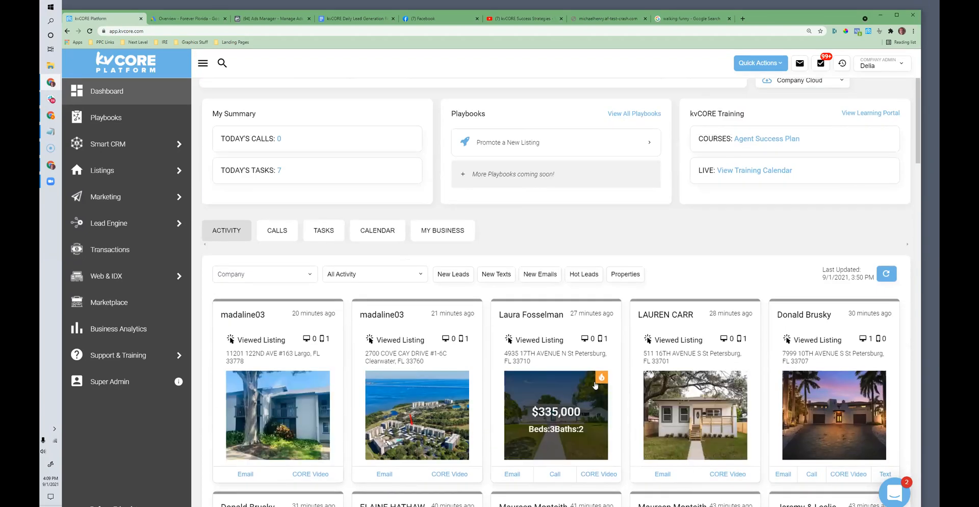
{"action": "left_click", "coordinate": [496, 275]}
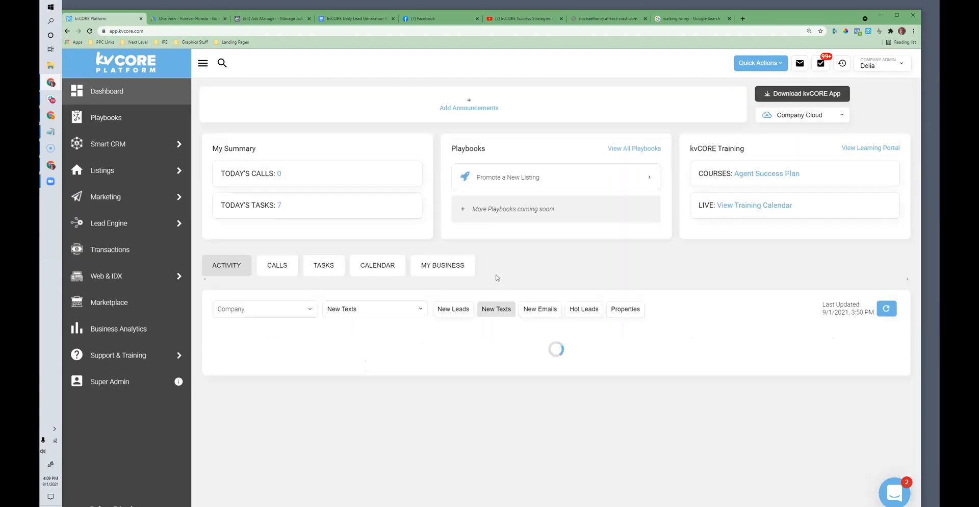
{"action": "scroll", "coordinate": [468, 299], "scroll_direction": "down", "scroll_amount": 1}
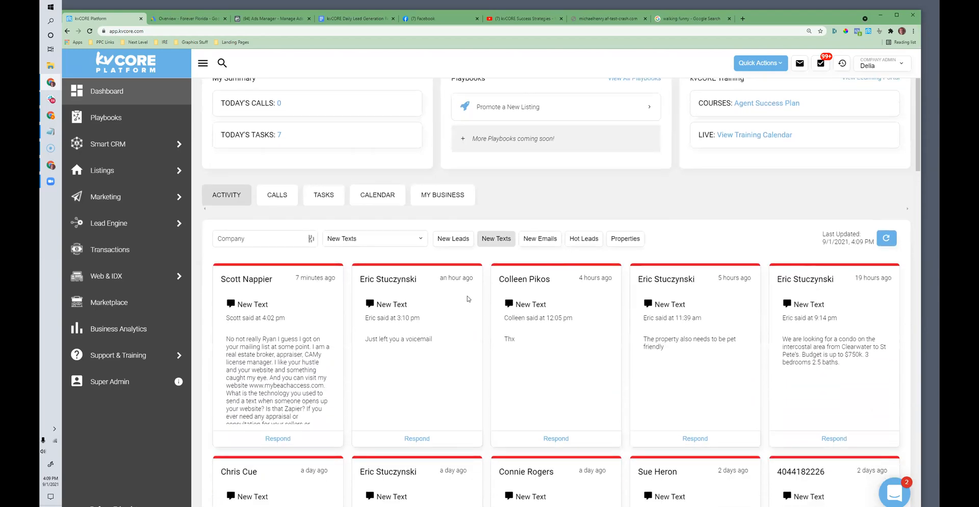
{"action": "scroll", "coordinate": [468, 299], "scroll_direction": "down", "scroll_amount": 2}
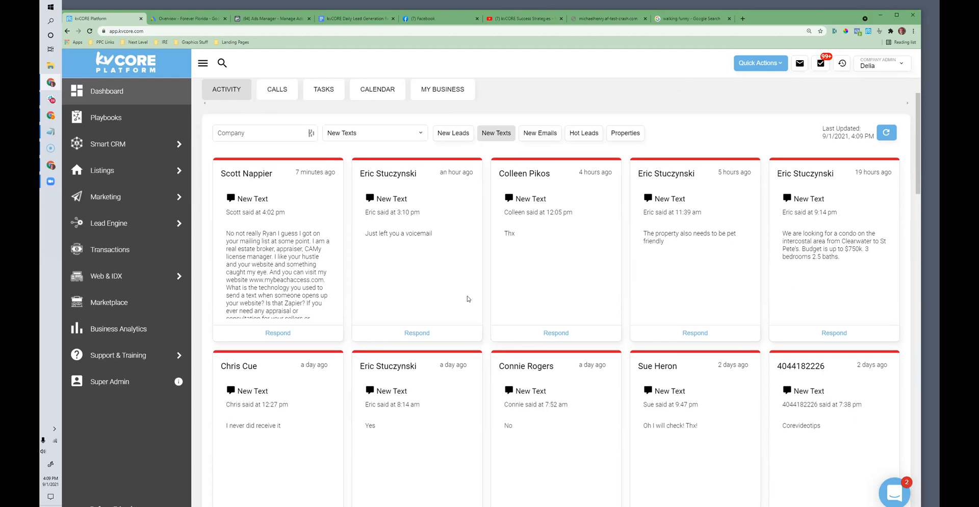
{"action": "scroll", "coordinate": [468, 299], "scroll_direction": "down", "scroll_amount": 6}
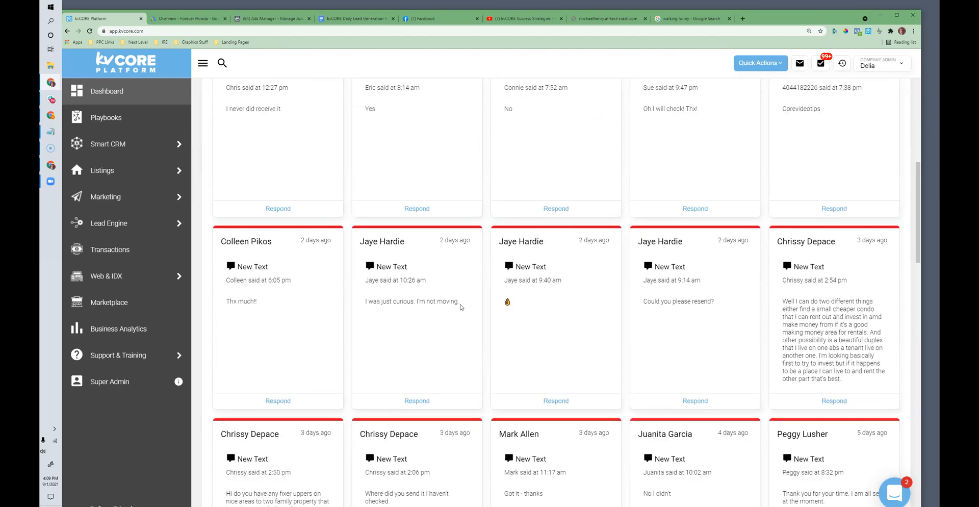
{"action": "scroll", "coordinate": [460, 306], "scroll_direction": "down", "scroll_amount": 1}
{"action": "scroll", "coordinate": [456, 299], "scroll_direction": "up", "scroll_amount": 7}
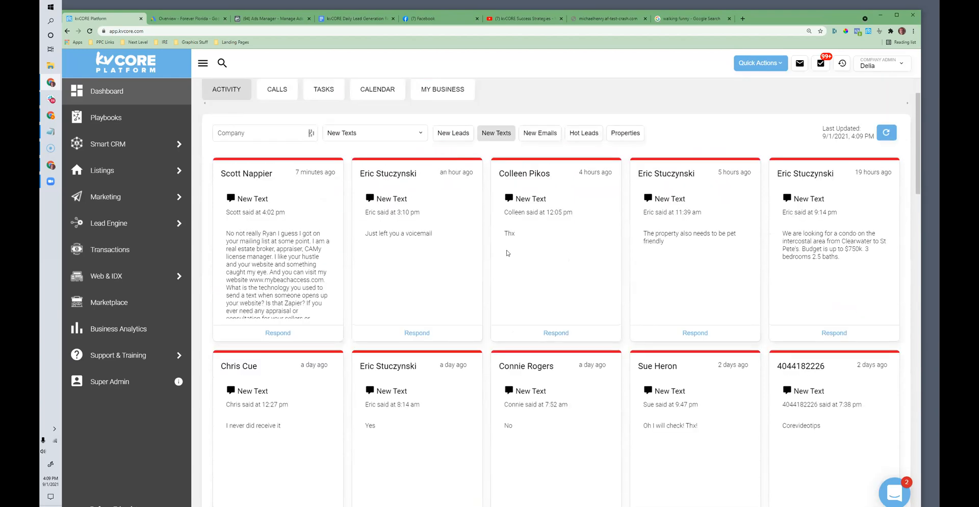
{"action": "scroll", "coordinate": [615, 244], "scroll_direction": "down", "scroll_amount": 4}
{"action": "scroll", "coordinate": [616, 251], "scroll_direction": "down", "scroll_amount": 2}
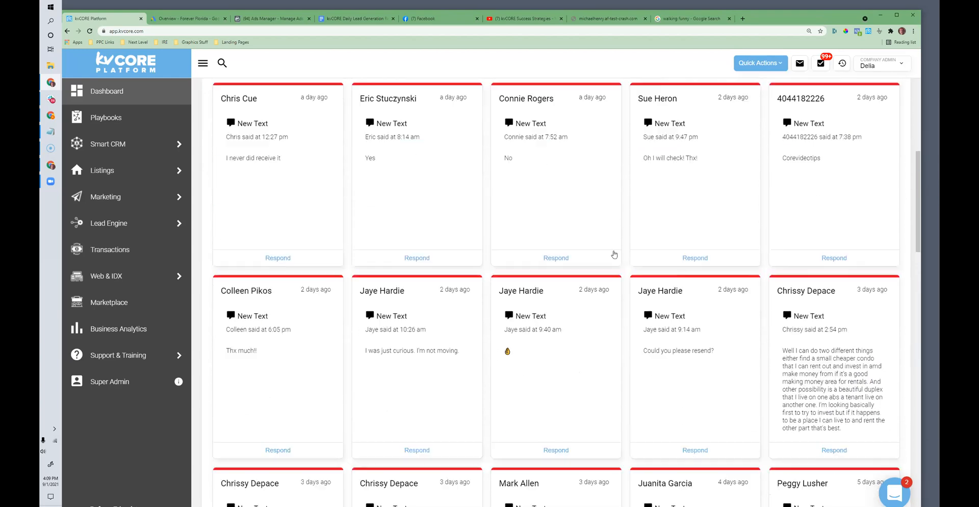
{"action": "scroll", "coordinate": [613, 255], "scroll_direction": "up", "scroll_amount": 6}
{"action": "scroll", "coordinate": [612, 255], "scroll_direction": "up", "scroll_amount": 3}
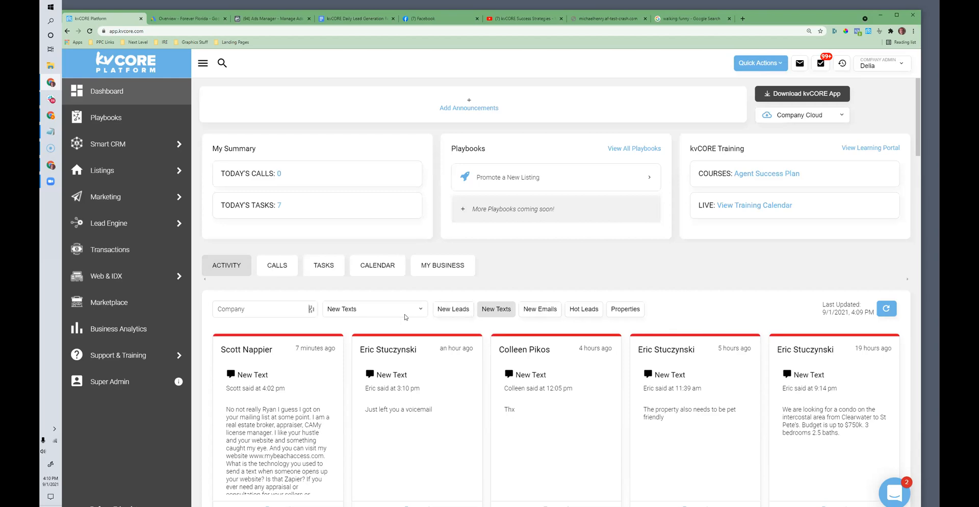
Step: Filter the activity stream to Email Events and examine which leads opened or clicked the listing alert emails
{"action": "left_click", "coordinate": [404, 313]}
{"action": "left_click", "coordinate": [365, 436]}
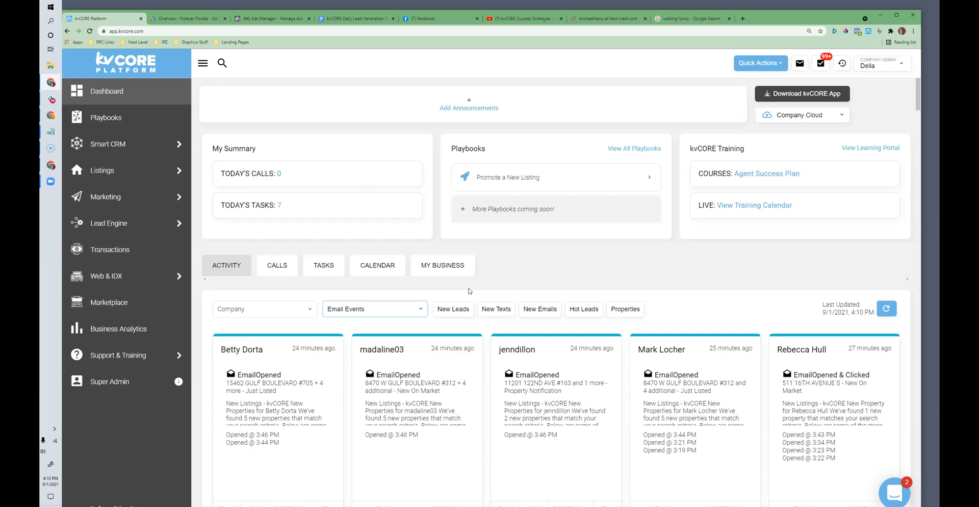
{"action": "scroll", "coordinate": [470, 291], "scroll_direction": "down", "scroll_amount": 2}
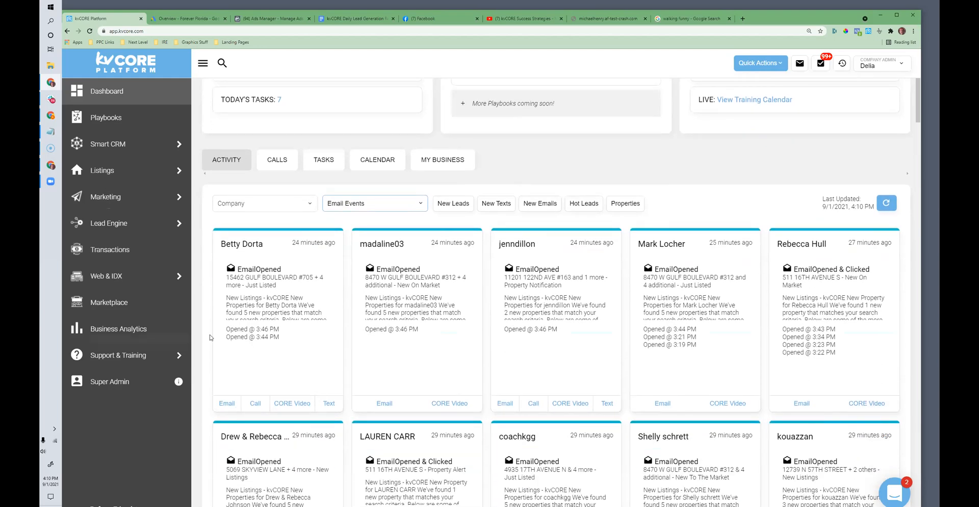
{"action": "left_click", "coordinate": [361, 206]}
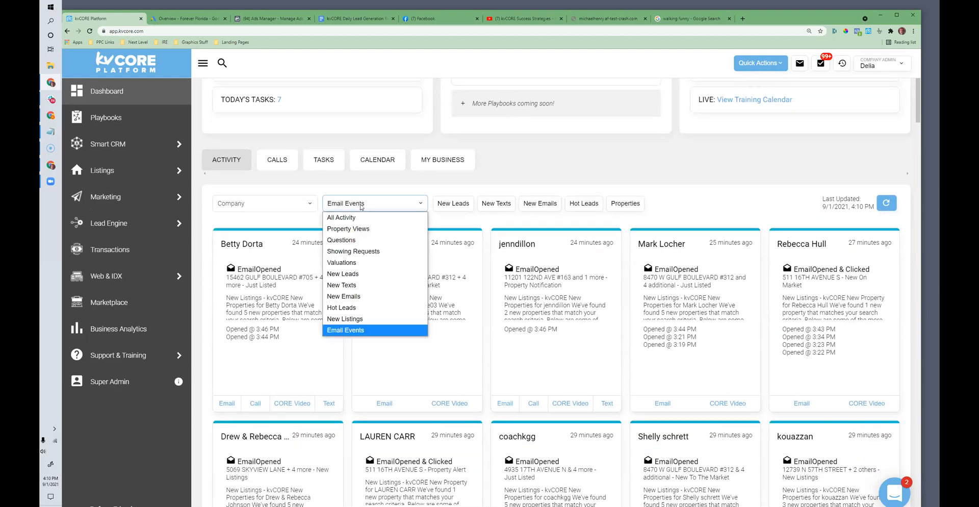
{"action": "left_click", "coordinate": [355, 331]}
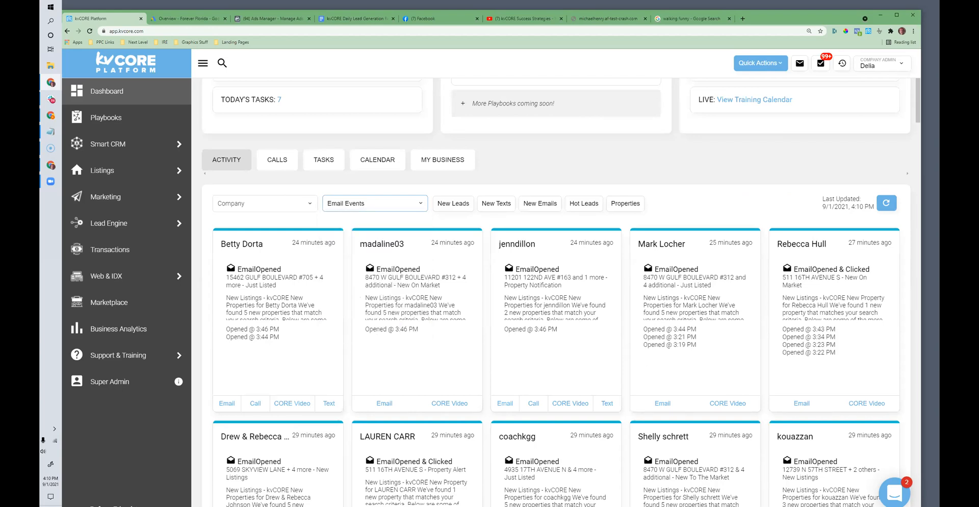
{"action": "scroll", "coordinate": [490, 353], "scroll_direction": "down", "scroll_amount": 1}
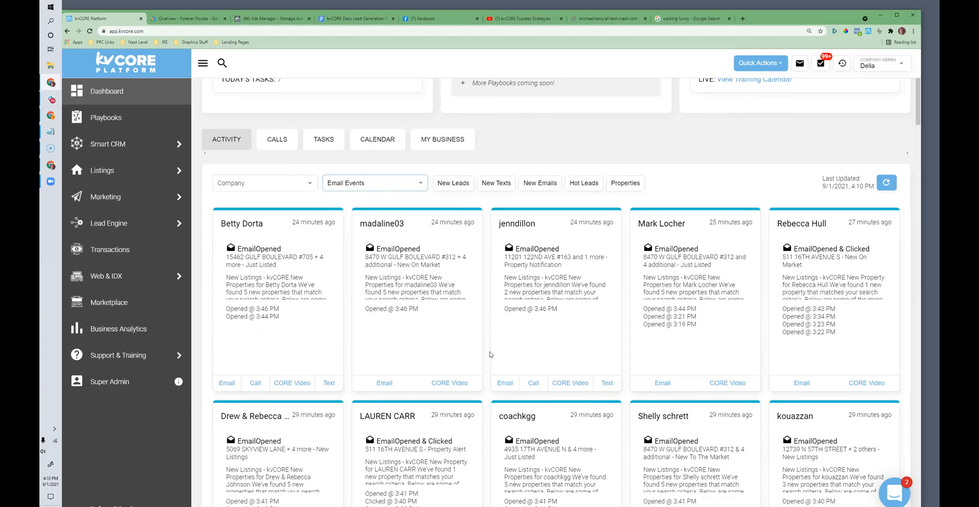
{"action": "scroll", "coordinate": [490, 353], "scroll_direction": "down", "scroll_amount": 3}
{"action": "scroll", "coordinate": [391, 322], "scroll_direction": "down", "scroll_amount": 2}
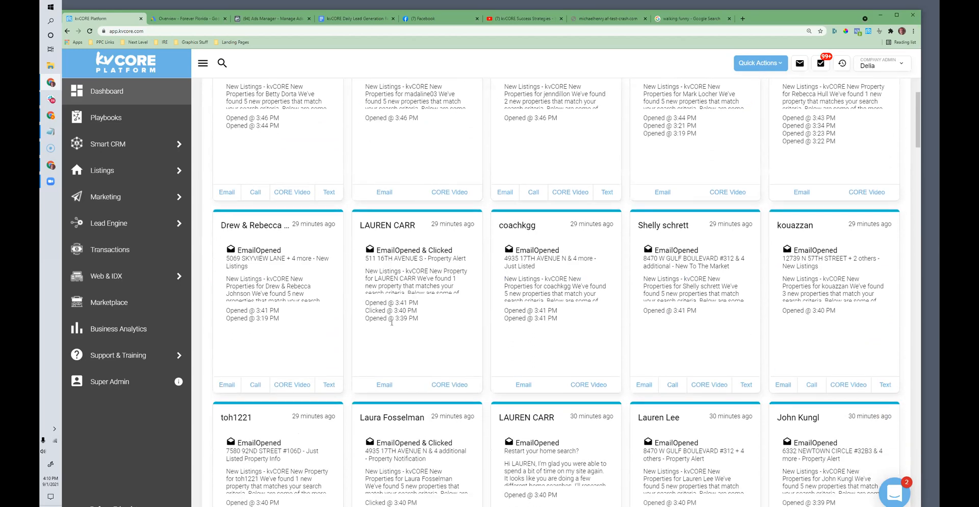
Step: Go back over the email event cards and compare which leads opened or clicked their listing alerts
{"action": "scroll", "coordinate": [391, 322], "scroll_direction": "up", "scroll_amount": 5}
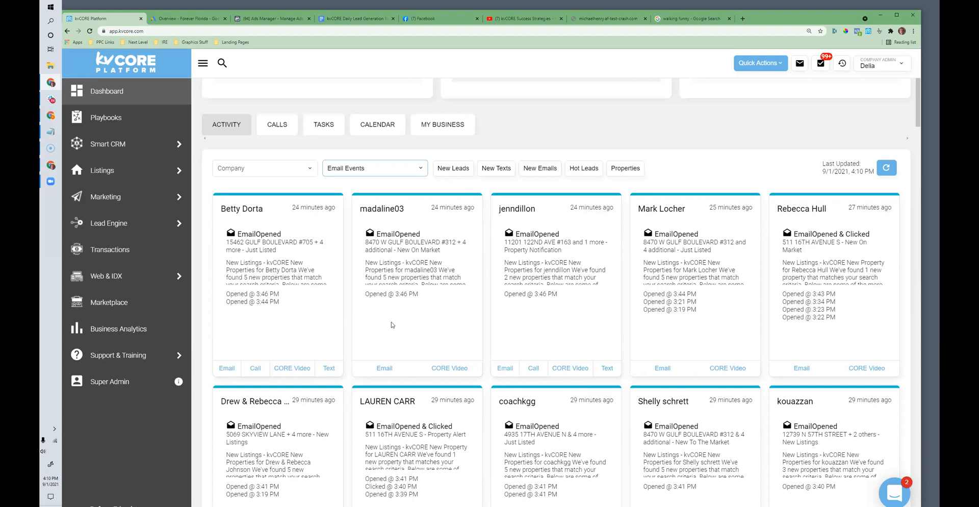
{"action": "scroll", "coordinate": [393, 323], "scroll_direction": "down", "scroll_amount": 9}
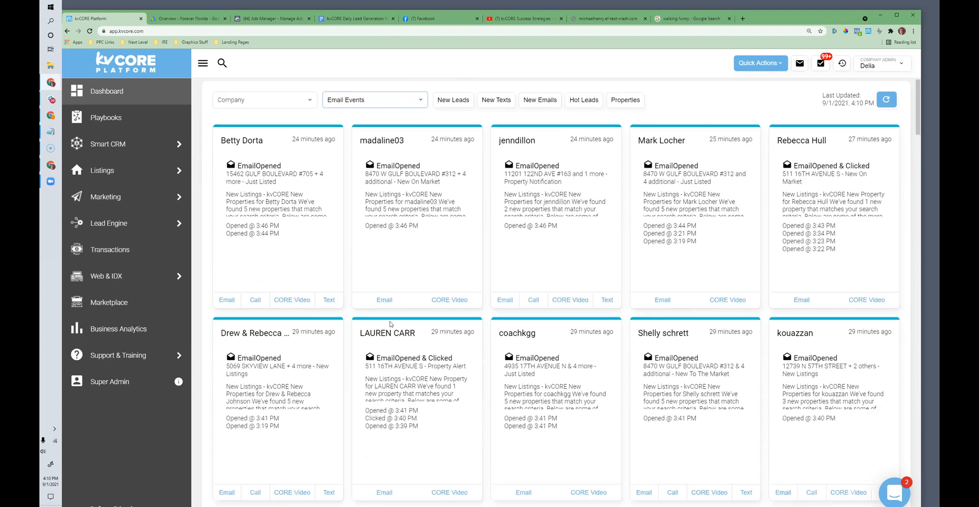
{"action": "scroll", "coordinate": [394, 318], "scroll_direction": "down", "scroll_amount": 4}
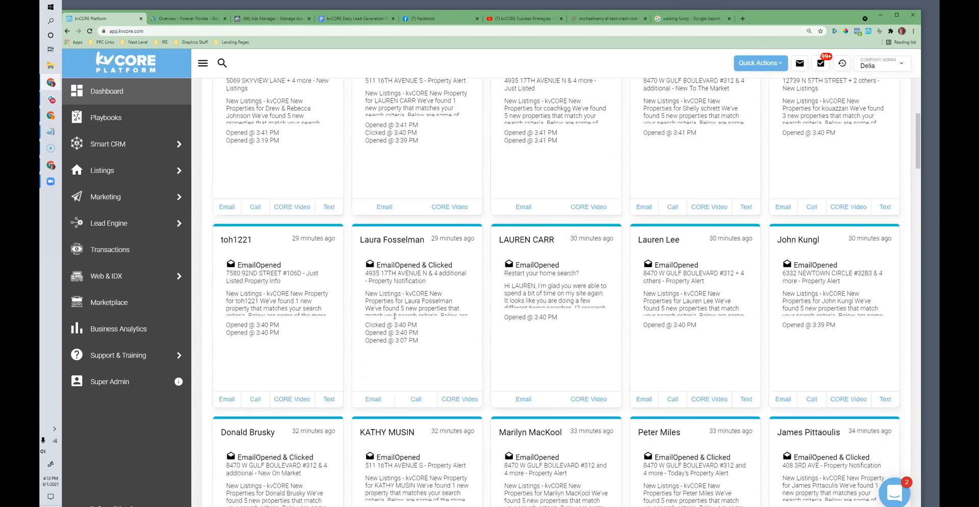
{"action": "scroll", "coordinate": [394, 318], "scroll_direction": "up", "scroll_amount": 7}
{"action": "scroll", "coordinate": [394, 318], "scroll_direction": "up", "scroll_amount": 3}
{"action": "scroll", "coordinate": [394, 317], "scroll_direction": "down", "scroll_amount": 3}
{"action": "scroll", "coordinate": [394, 316], "scroll_direction": "up", "scroll_amount": 4}
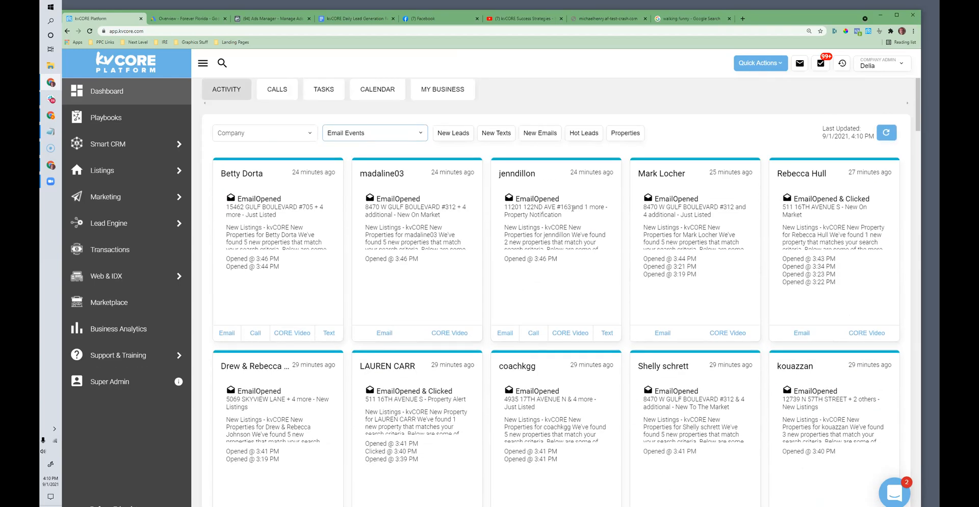
{"action": "scroll", "coordinate": [571, 208], "scroll_direction": "down", "scroll_amount": 7}
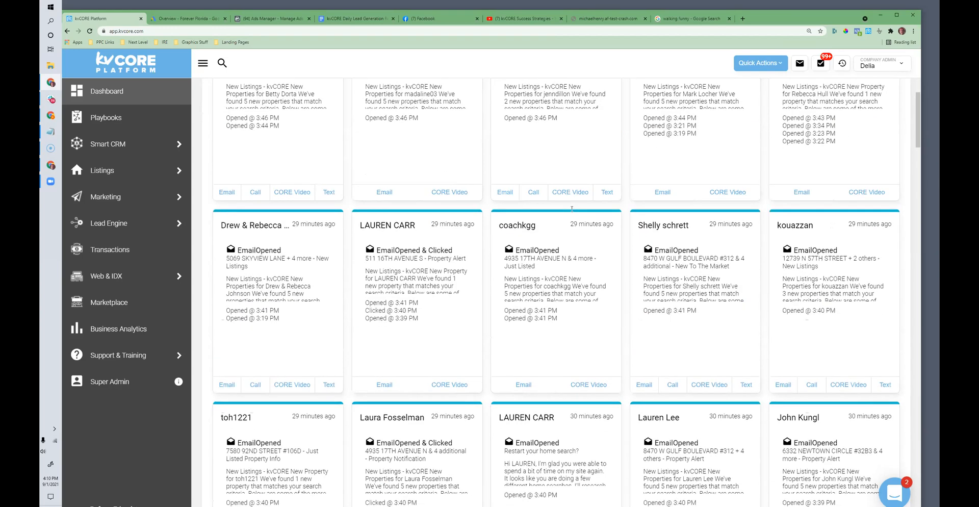
{"action": "scroll", "coordinate": [566, 219], "scroll_direction": "up", "scroll_amount": 12}
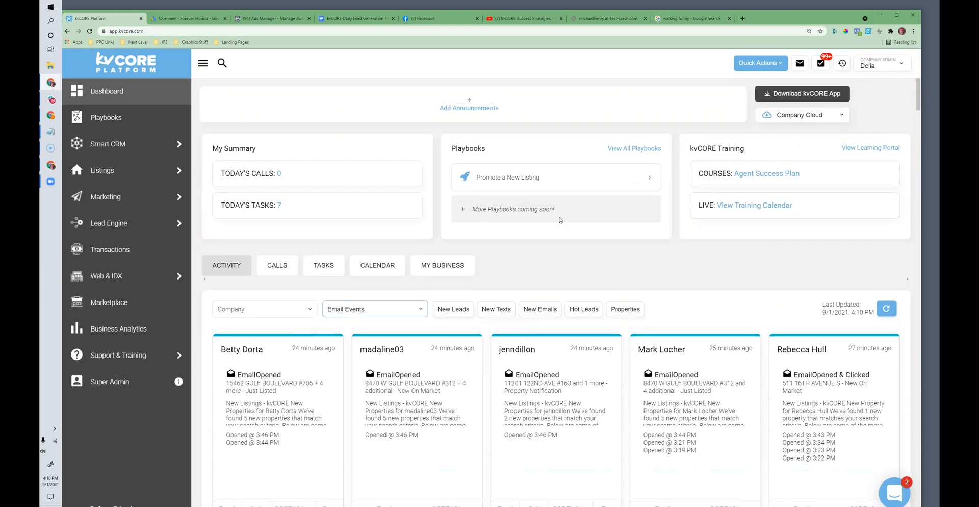
Step: View the dashboard's calendar and the tasks due today, and switch to the daily lead generation document in Google Docs
{"action": "left_click", "coordinate": [378, 265]}
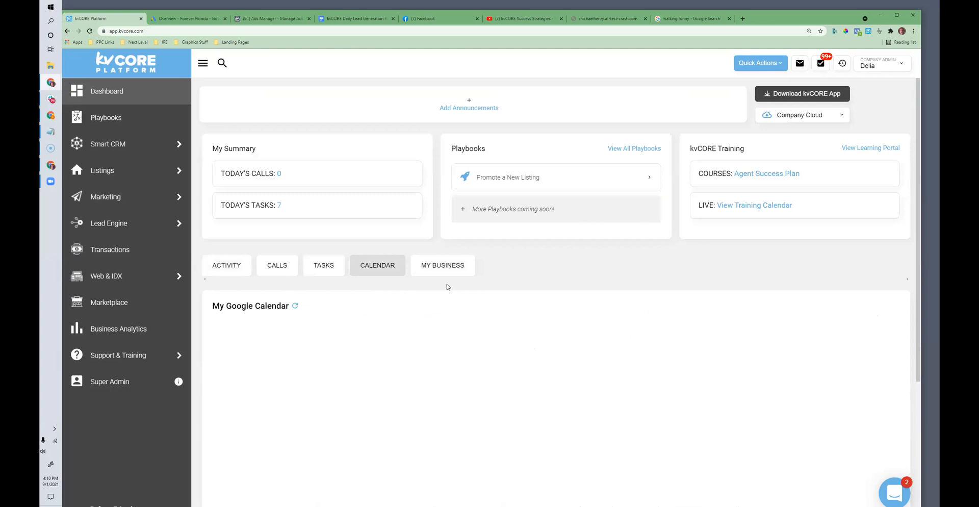
{"action": "left_click", "coordinate": [329, 269]}
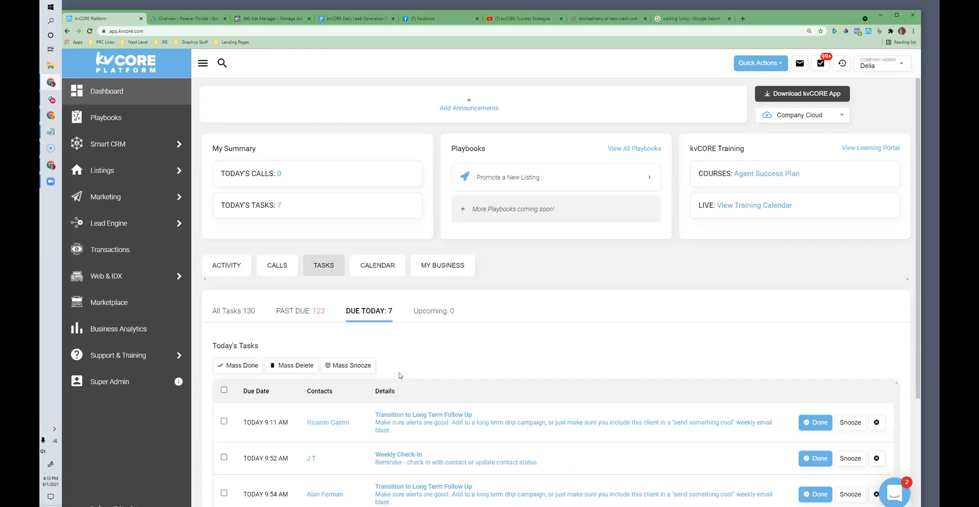
{"action": "scroll", "coordinate": [411, 366], "scroll_direction": "down", "scroll_amount": 2}
{"action": "scroll", "coordinate": [411, 366], "scroll_direction": "up", "scroll_amount": 2}
{"action": "left_click", "coordinate": [364, 19]}
{"action": "left_click", "coordinate": [476, 215]}
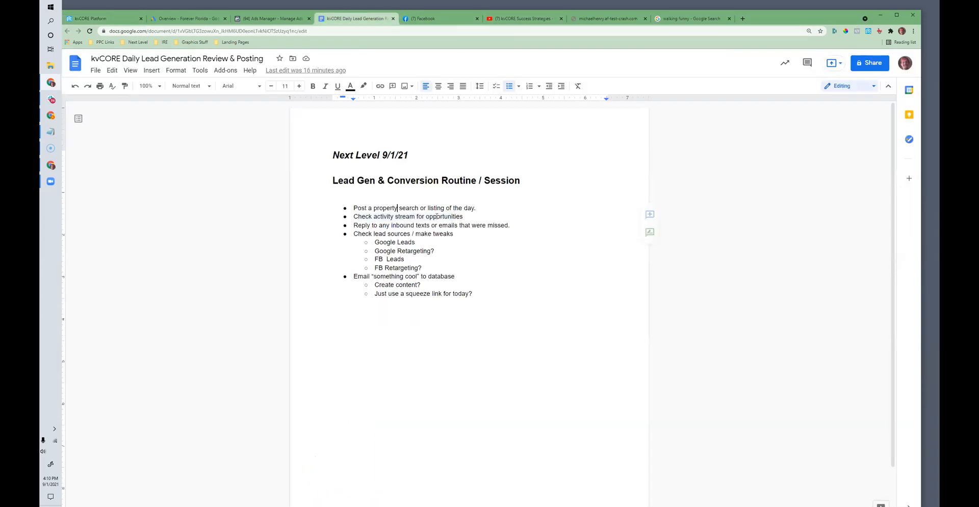
{"action": "key", "text": "Return"}
{"action": "key", "text": "BackSpace"}
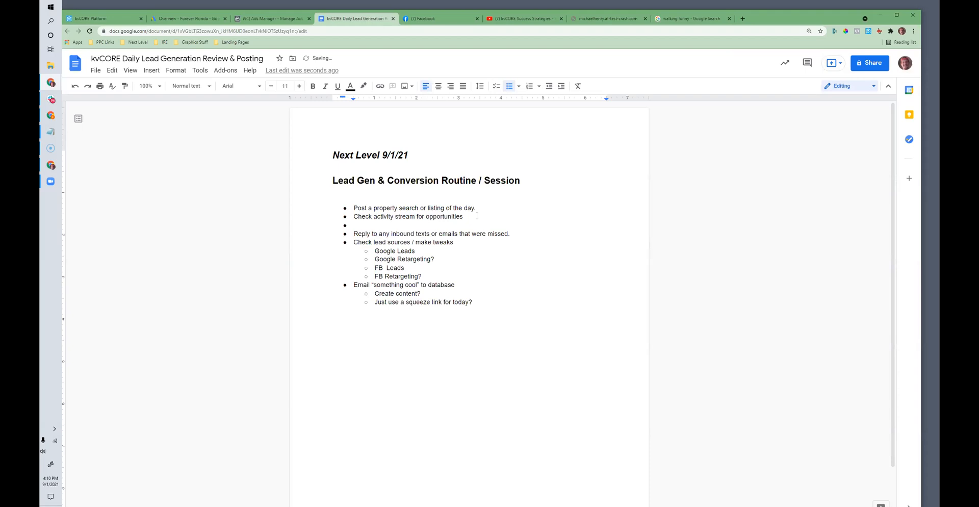
{"action": "key", "text": "BackSpace"}
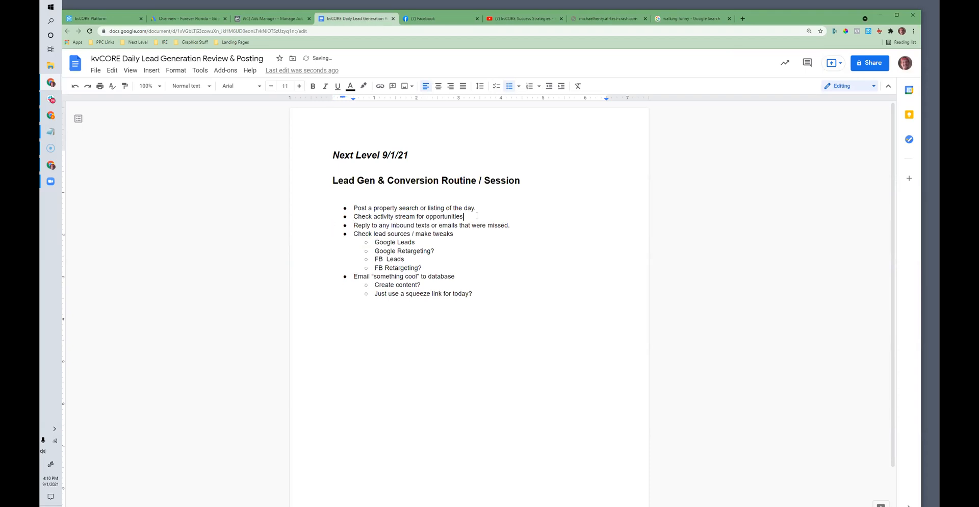
Step: Add the bullet "Execute calls and tasks" below the one about missed inbound texts or emails and highlight it
{"action": "left_click", "coordinate": [521, 226]}
{"action": "key", "text": "Return"}
{"action": "type", "text": "Execute calls and tasks"}
{"action": "left_click_drag", "start_coordinate": [422, 234], "coordinate": [352, 235]}
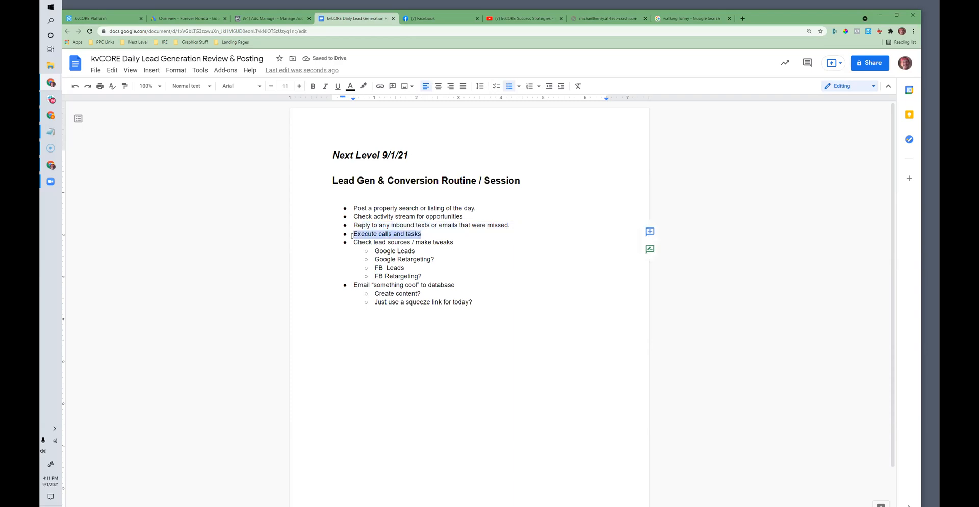
Step: Return to kvCORE and look through the past due, all and due today task lists, reading today's follow-ups
{"action": "left_click", "coordinate": [105, 19]}
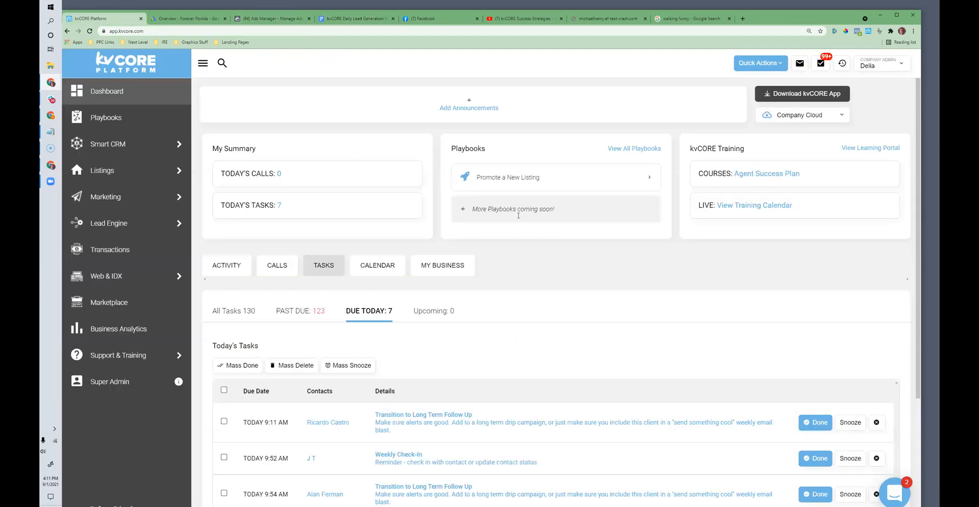
{"action": "scroll", "coordinate": [498, 320], "scroll_direction": "down", "scroll_amount": 3}
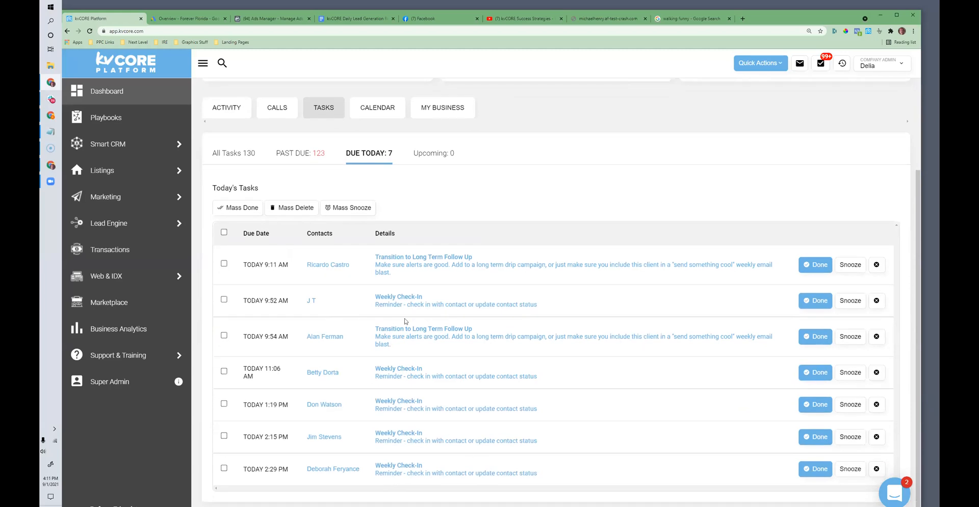
{"action": "scroll", "coordinate": [363, 224], "scroll_direction": "up", "scroll_amount": 1}
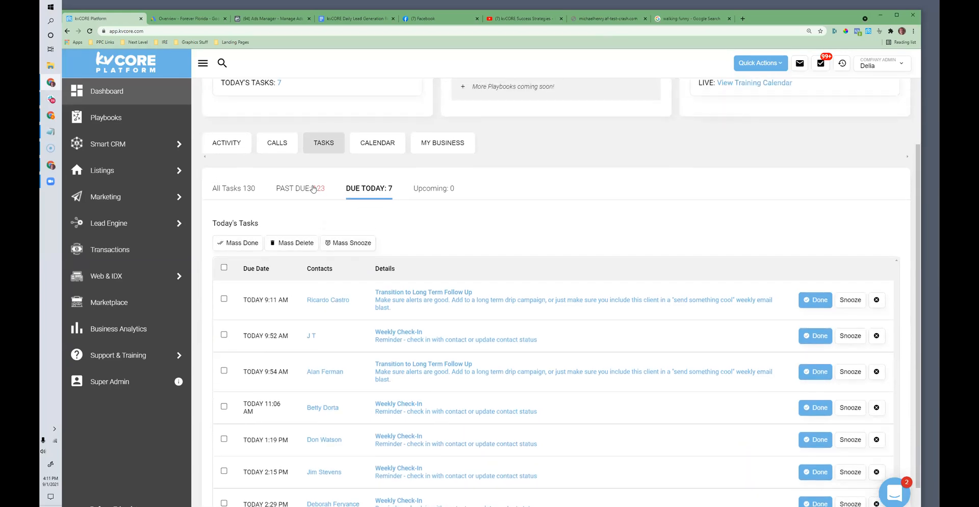
{"action": "left_click", "coordinate": [304, 189]}
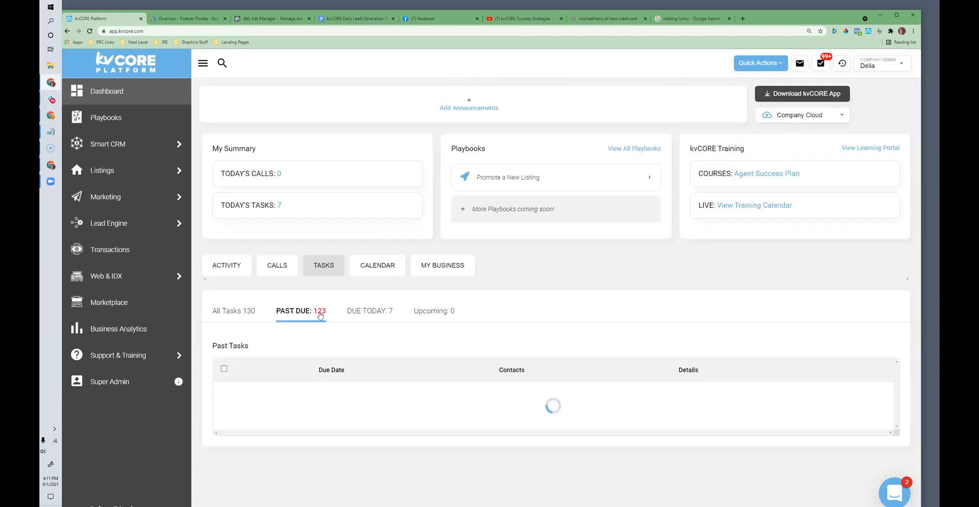
{"action": "left_click", "coordinate": [378, 312]}
{"action": "left_click", "coordinate": [255, 312]}
{"action": "left_click", "coordinate": [370, 310]}
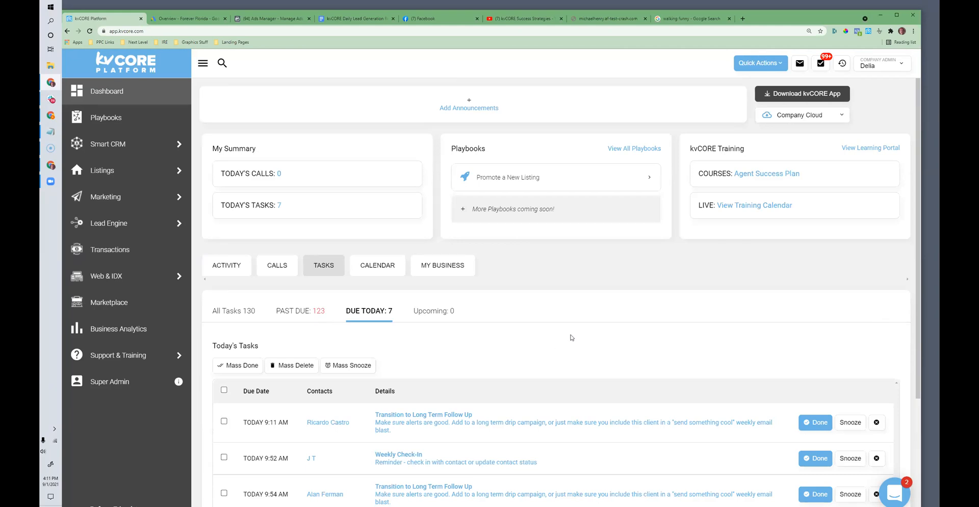
{"action": "scroll", "coordinate": [572, 338], "scroll_direction": "down", "scroll_amount": 4}
{"action": "scroll", "coordinate": [571, 337], "scroll_direction": "up", "scroll_amount": 4}
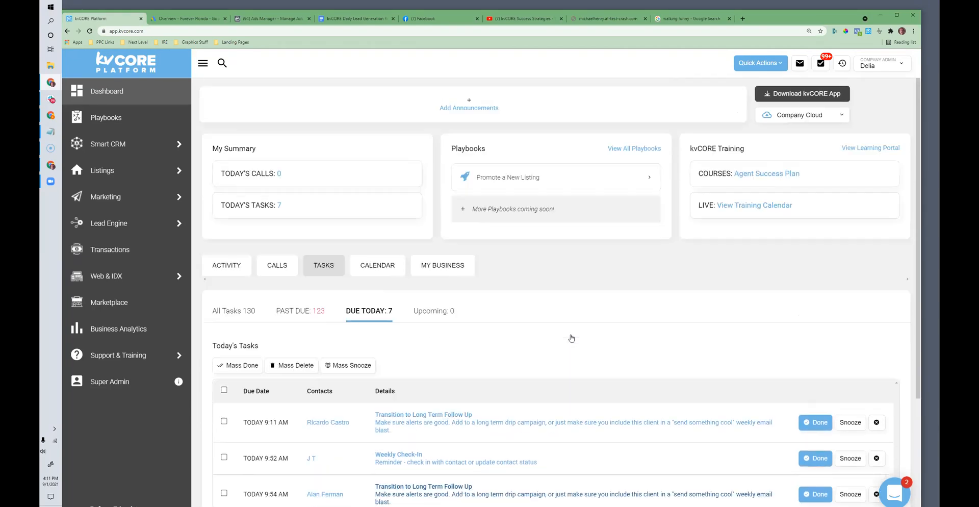
{"action": "scroll", "coordinate": [705, 384], "scroll_direction": "down", "scroll_amount": 3}
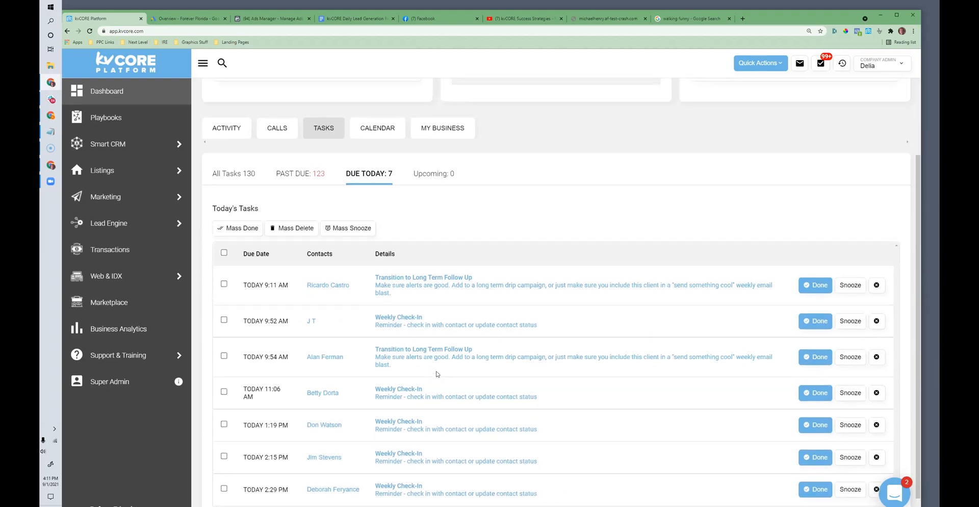
{"action": "scroll", "coordinate": [436, 373], "scroll_direction": "up", "scroll_amount": 3}
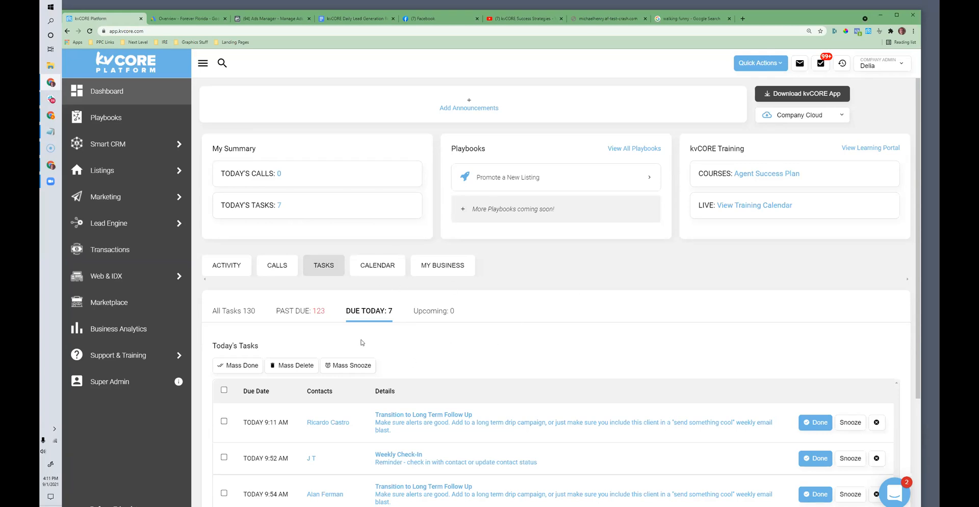
Step: Switch to the Google Docs routine and move the "Execute calls and tasks" bullet to the end of the list as a main-level item
{"action": "left_click", "coordinate": [343, 18]}
{"action": "left_click", "coordinate": [475, 243]}
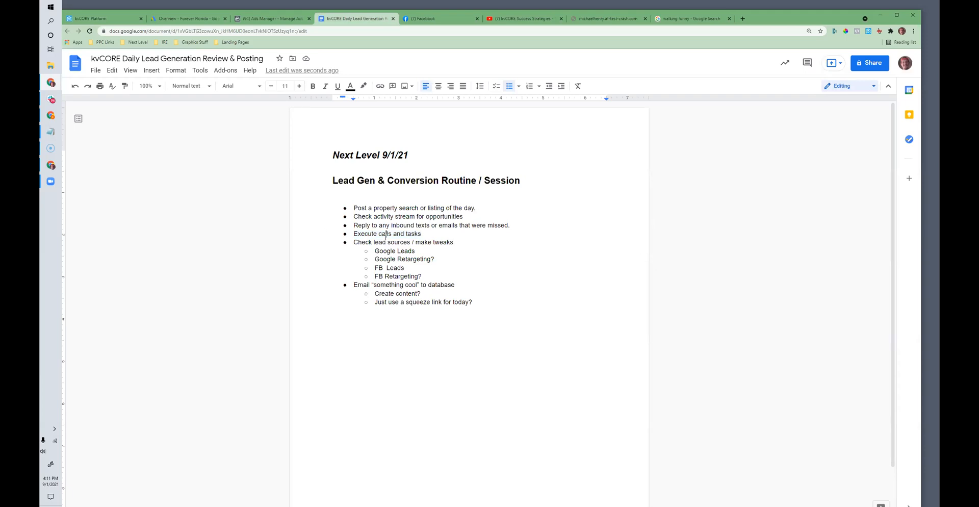
{"action": "left_click", "coordinate": [441, 233], "text": "shift"}
{"action": "key", "text": "ctrl+c"}
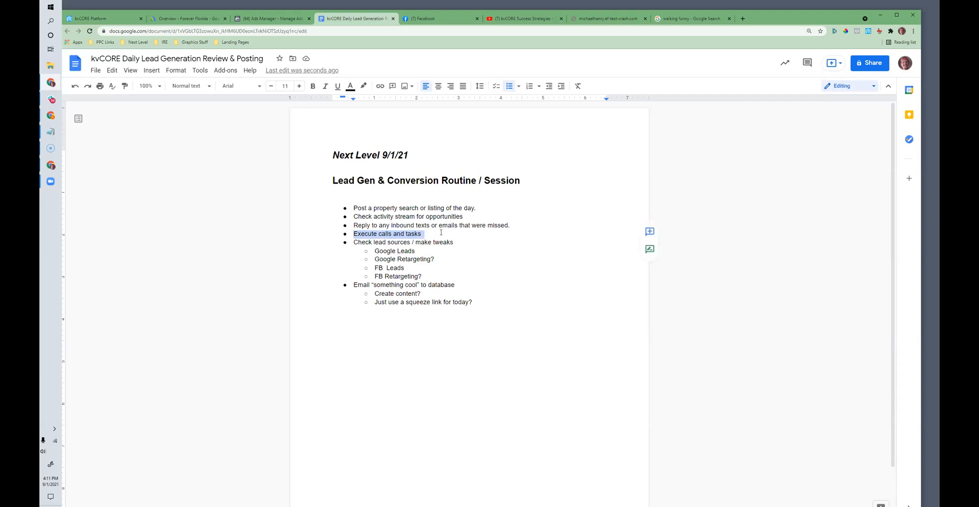
{"action": "key", "text": "BackSpace"}
{"action": "left_click", "coordinate": [491, 290]}
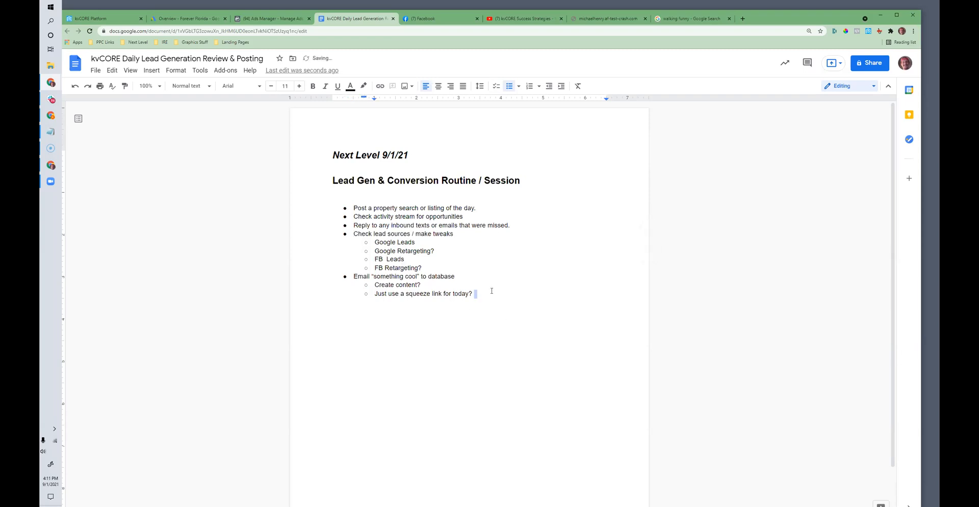
{"action": "key", "text": "ctrl+v"}
{"action": "key", "text": "BackSpace"}
Step: Highlight the "Check lead sources / make tweaks" bullet together with its Google and FB sub-items
{"action": "left_click", "coordinate": [425, 241]}
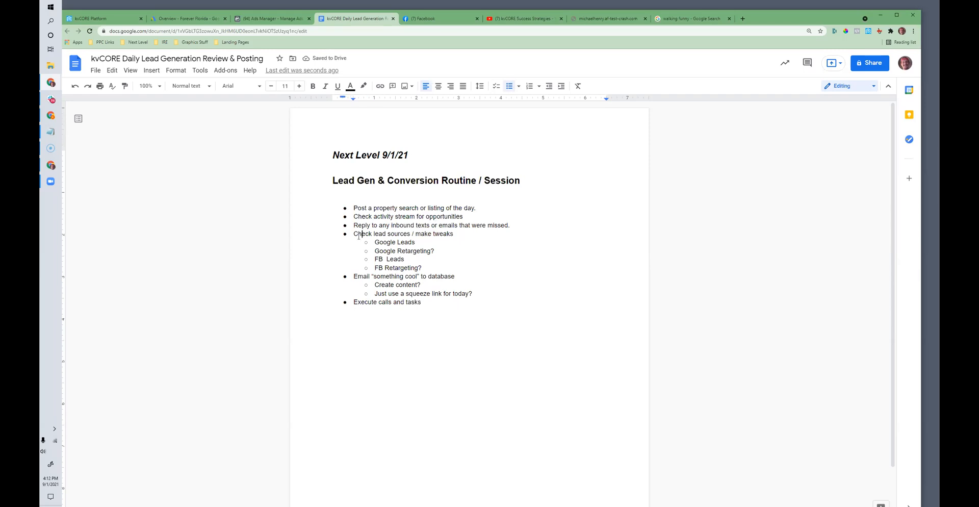
{"action": "left_click_drag", "start_coordinate": [353, 234], "coordinate": [388, 235]}
{"action": "left_click_drag", "start_coordinate": [437, 271], "coordinate": [353, 232]}
{"action": "left_click", "coordinate": [388, 237]}
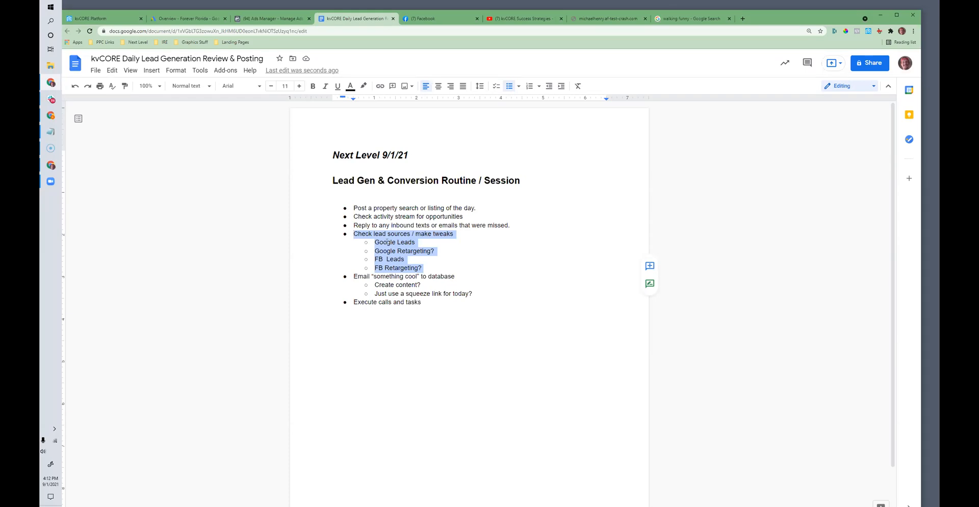
Step: Add "Property Boost" as the first sub-item under "Check lead sources / make tweaks"
{"action": "left_click", "coordinate": [375, 243]}
{"action": "key", "text": "Return"}
{"action": "key", "text": "Up"}
{"action": "type", "text": "Property Boost"}
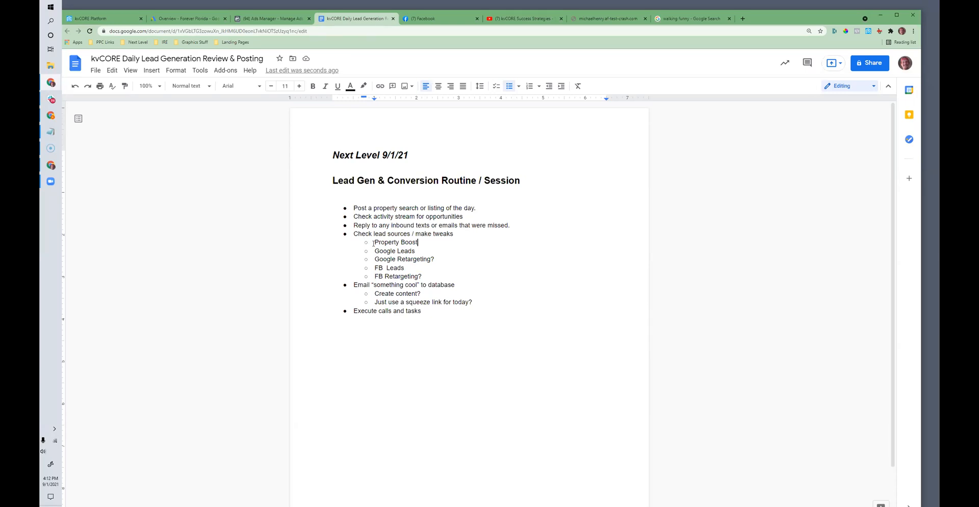
Step: Switch to kvCORE and open CORE PropertyBoost from the Marketplace
{"action": "left_click", "coordinate": [117, 20]}
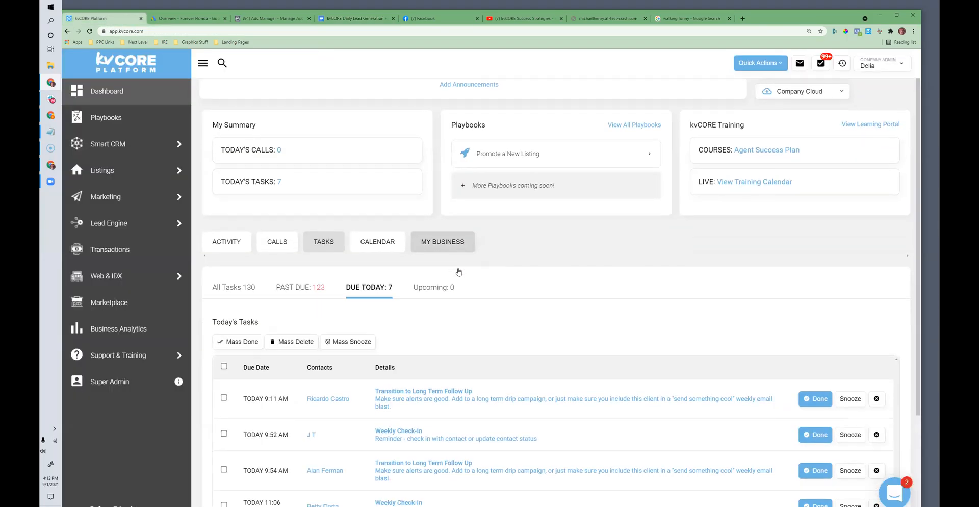
{"action": "left_click", "coordinate": [110, 304]}
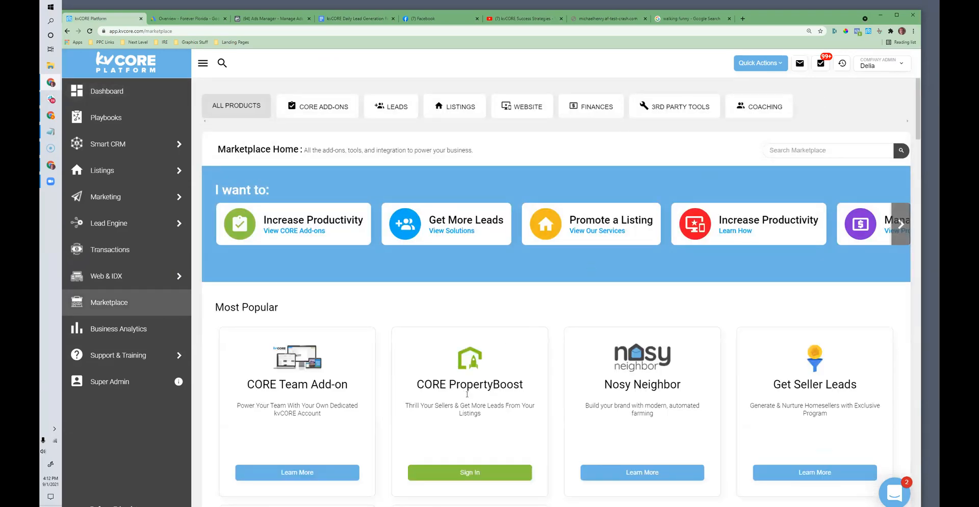
{"action": "left_click", "coordinate": [470, 472]}
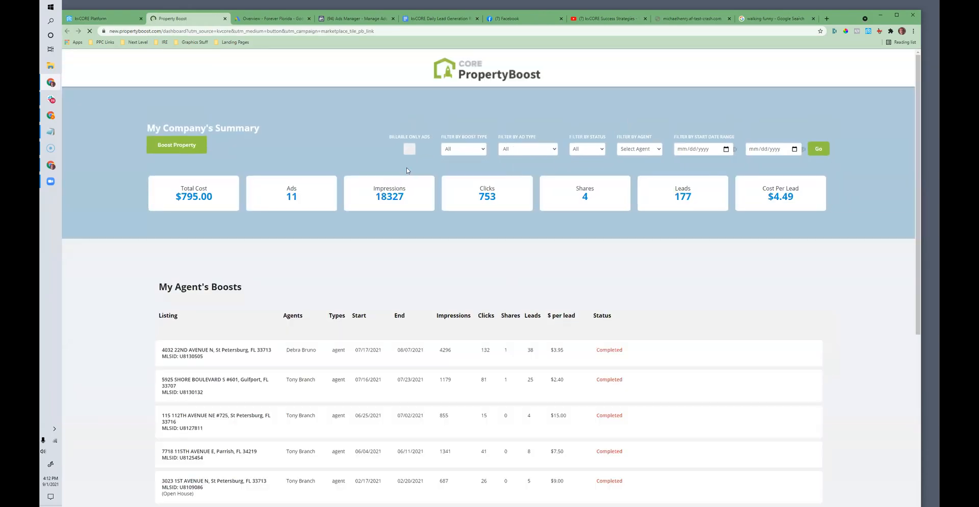
Step: Review the company's PropertyBoost summary, cost per lead, and the agents' boosts with their start and end dates
{"action": "scroll", "coordinate": [628, 312], "scroll_direction": "down", "scroll_amount": 5}
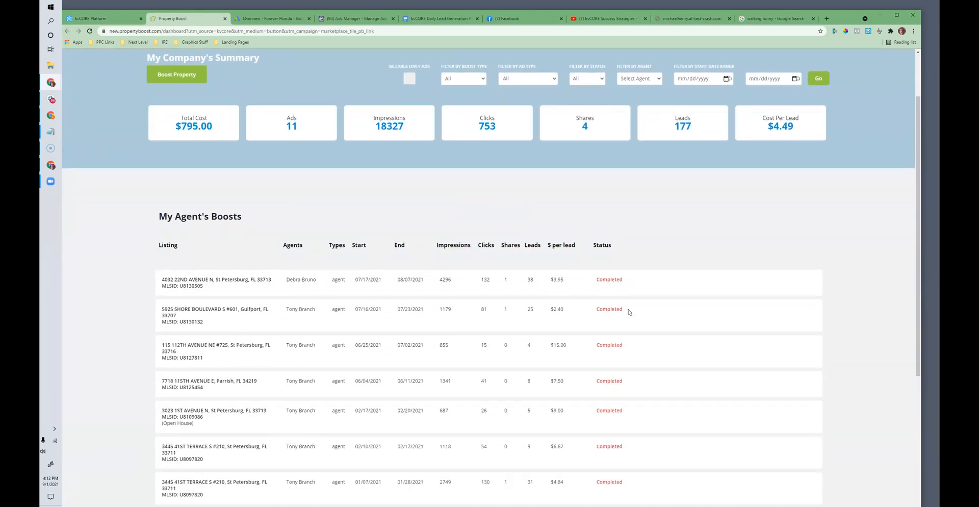
{"action": "scroll", "coordinate": [628, 312], "scroll_direction": "up", "scroll_amount": 1}
{"action": "scroll", "coordinate": [570, 260], "scroll_direction": "up", "scroll_amount": 2}
{"action": "scroll", "coordinate": [642, 234], "scroll_direction": "up", "scroll_amount": 2}
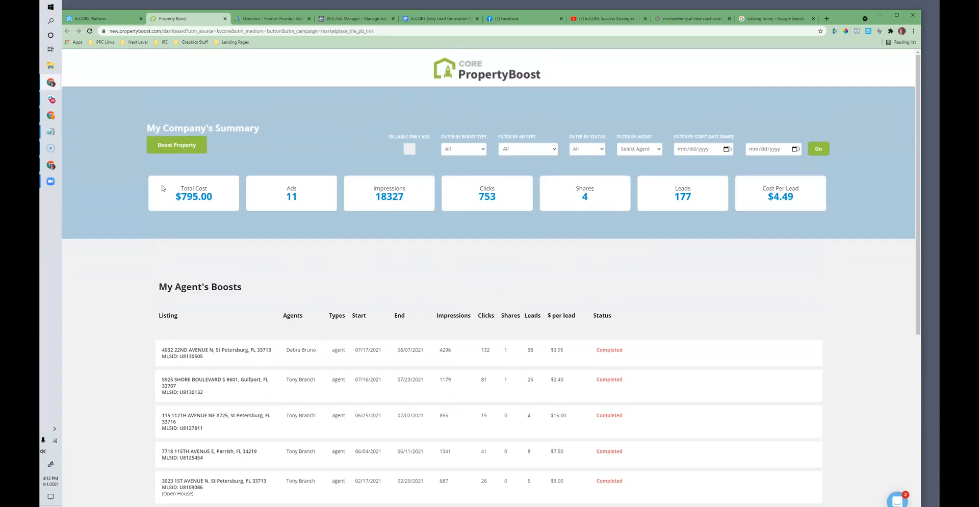
{"action": "left_click_drag", "start_coordinate": [798, 196], "coordinate": [776, 197]}
{"action": "scroll", "coordinate": [645, 201], "scroll_direction": "down", "scroll_amount": 5}
{"action": "scroll", "coordinate": [632, 221], "scroll_direction": "up", "scroll_amount": 5}
{"action": "left_click_drag", "start_coordinate": [428, 352], "coordinate": [352, 350]}
Step: Switch to Google Ads, dismiss the campaign performance survey and list the enabled search campaigns
{"action": "left_click", "coordinate": [97, 19]}
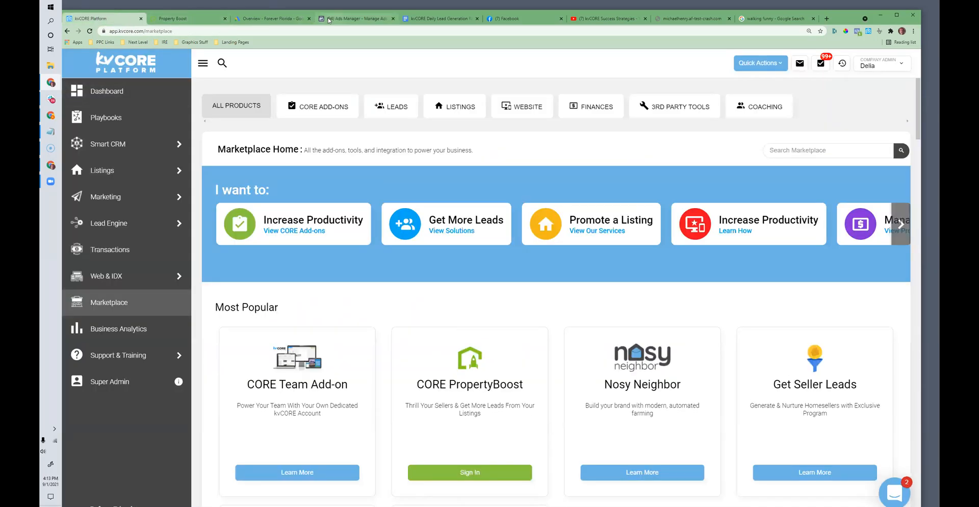
{"action": "left_click", "coordinate": [269, 18]}
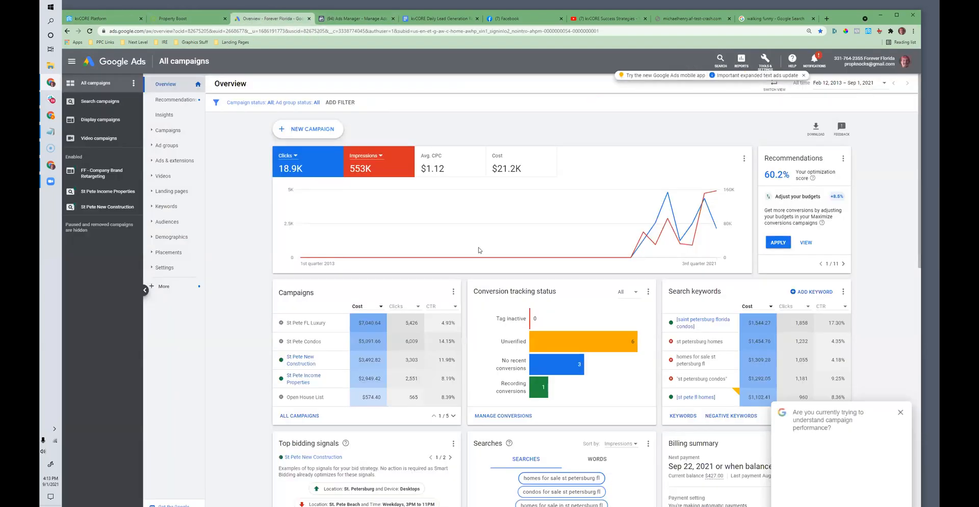
{"action": "left_click", "coordinate": [99, 101]}
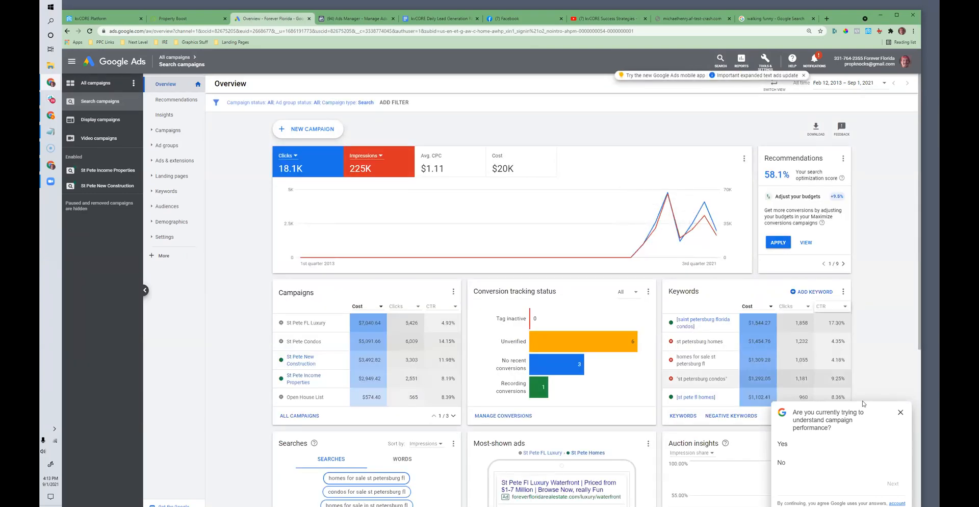
{"action": "left_click", "coordinate": [900, 412]}
{"action": "left_click", "coordinate": [173, 131]}
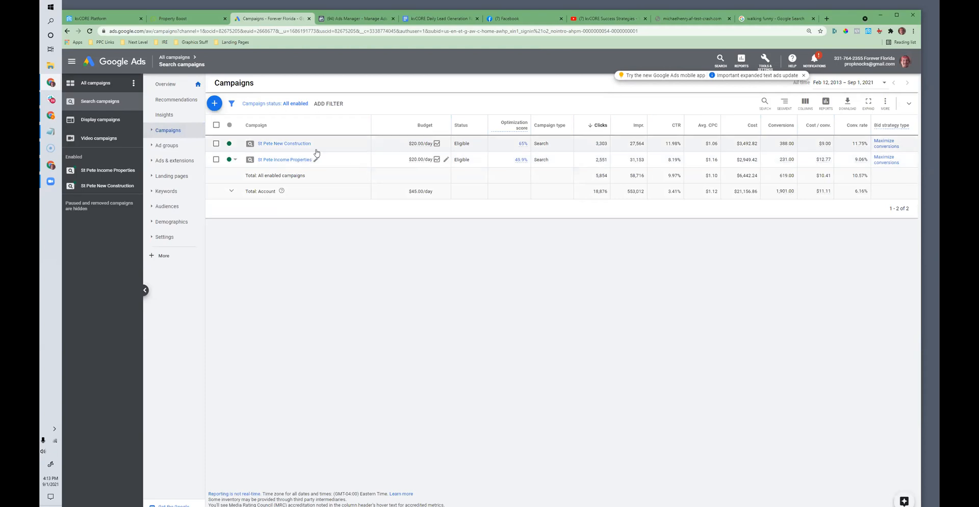
Step: Set the campaign date range to Last 30 days and compare the cost per conversion of the two St Pete campaigns
{"action": "left_click", "coordinate": [849, 85]}
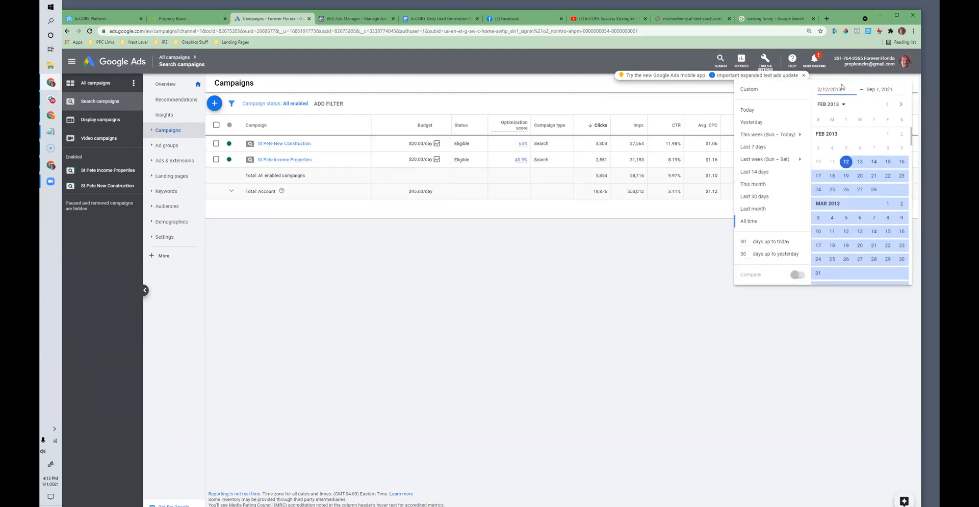
{"action": "left_click", "coordinate": [757, 198]}
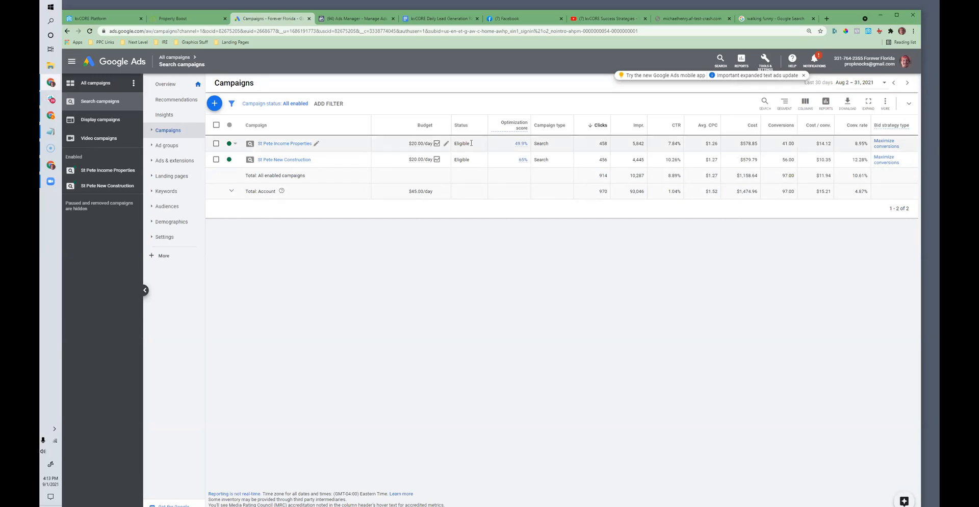
{"action": "left_click_drag", "start_coordinate": [832, 145], "coordinate": [817, 143]}
{"action": "left_click_drag", "start_coordinate": [831, 160], "coordinate": [817, 161]}
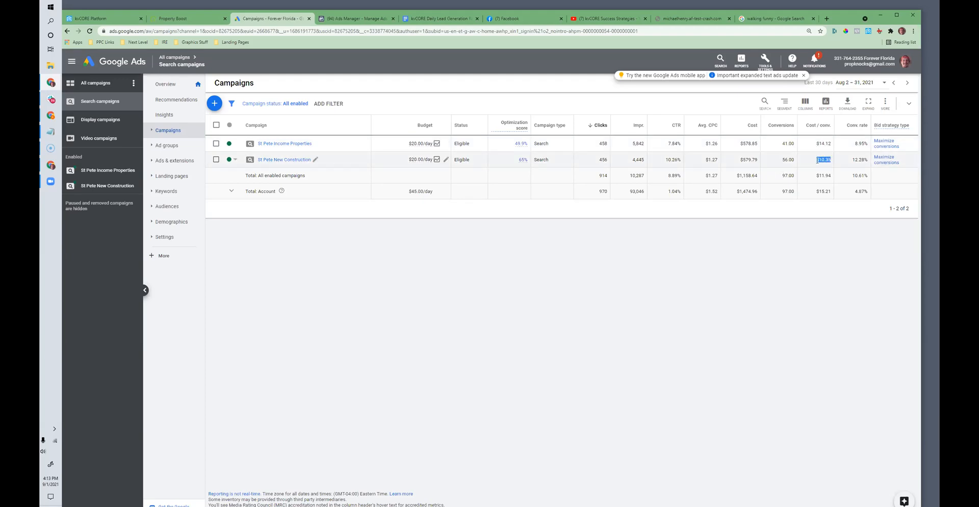
Step: Open the St Pete New Construction campaign's search keywords and check their conversion rates
{"action": "left_click", "coordinate": [266, 161]}
{"action": "left_click", "coordinate": [264, 156]}
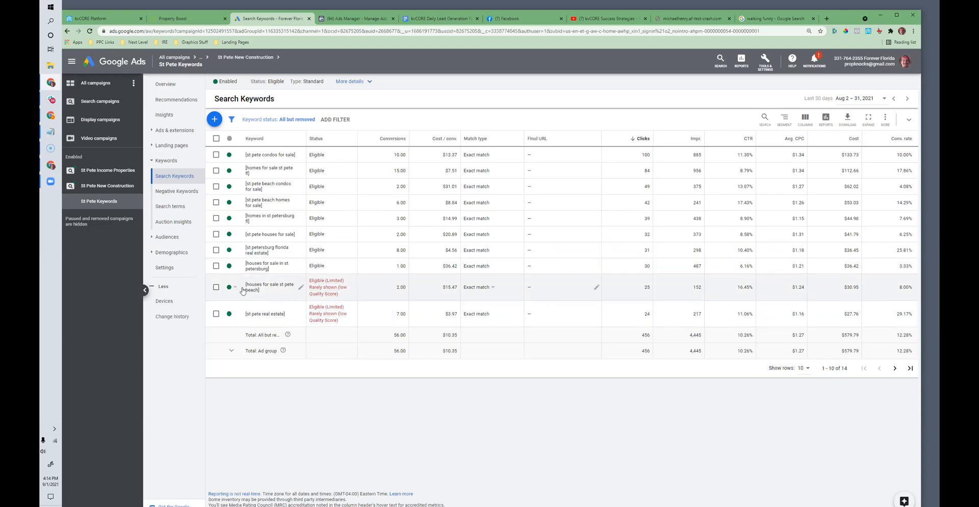
{"action": "double_click", "coordinate": [905, 265]}
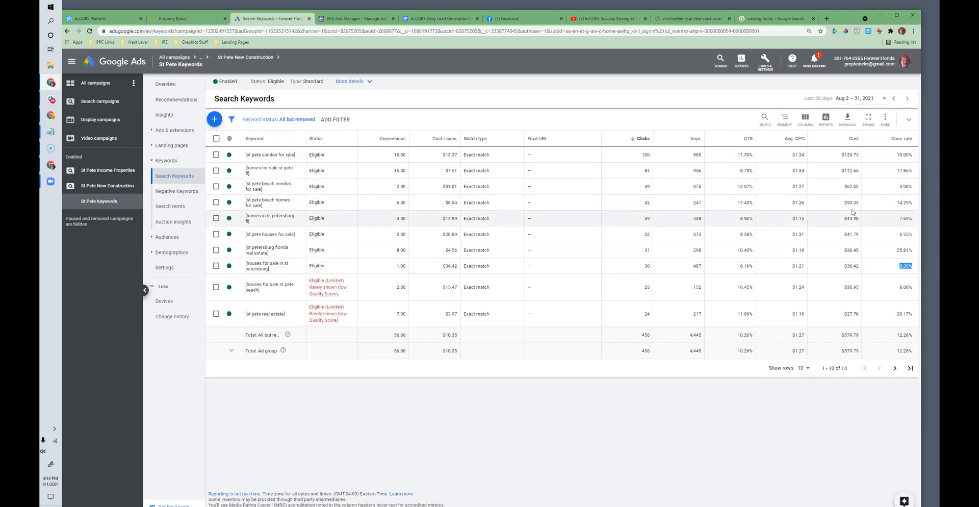
Step: Open the St Pete Keywords ad group's ads and start an editable copy of the existing expanded text ad
{"action": "left_click", "coordinate": [172, 133]}
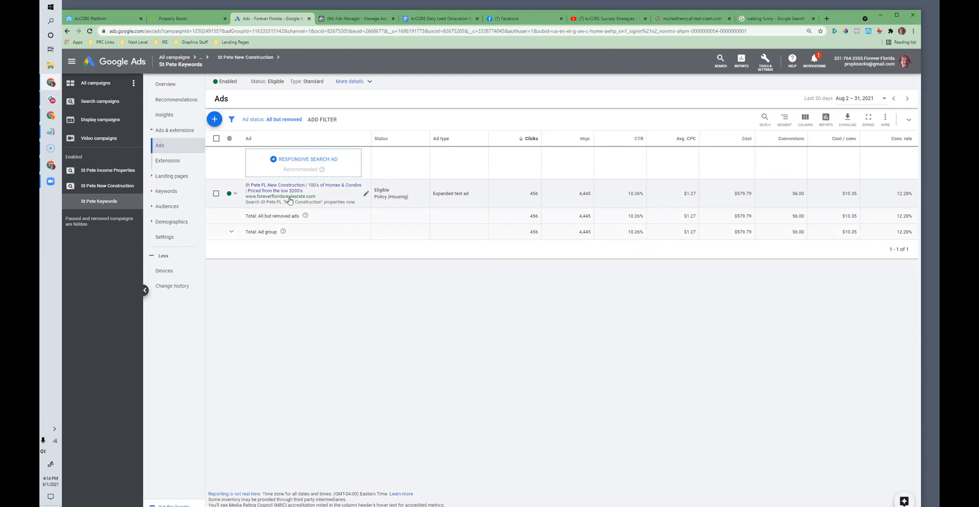
{"action": "left_click", "coordinate": [366, 197]}
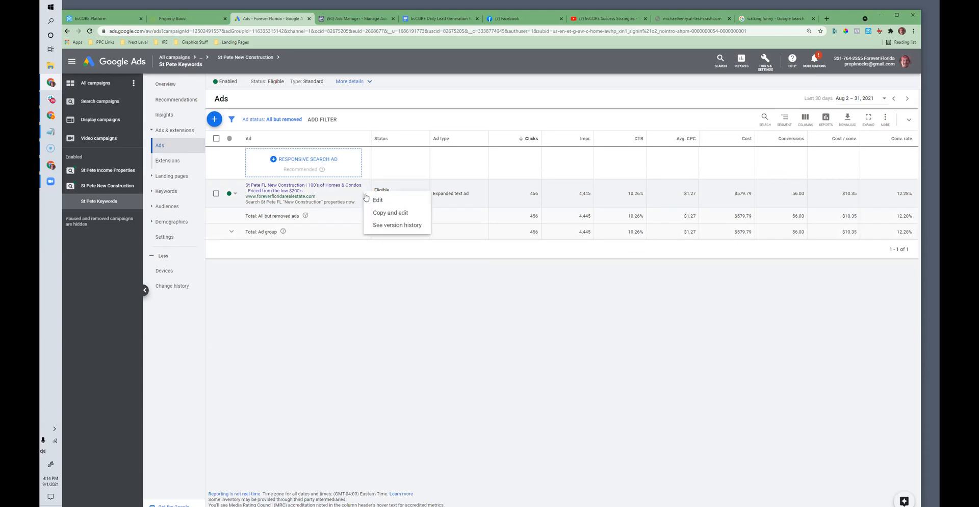
{"action": "left_click", "coordinate": [385, 213]}
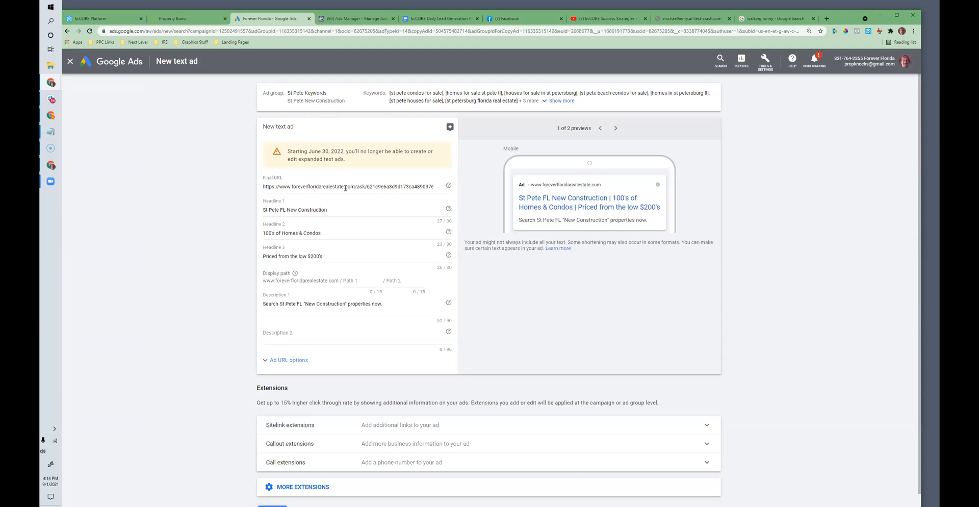
{"action": "left_click", "coordinate": [337, 209]}
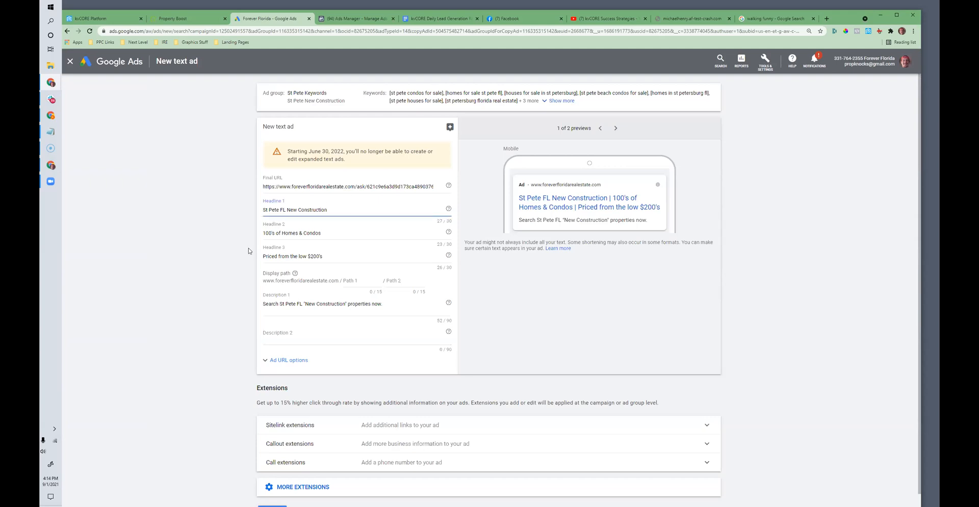
{"action": "left_click_drag", "start_coordinate": [326, 256], "coordinate": [309, 256]}
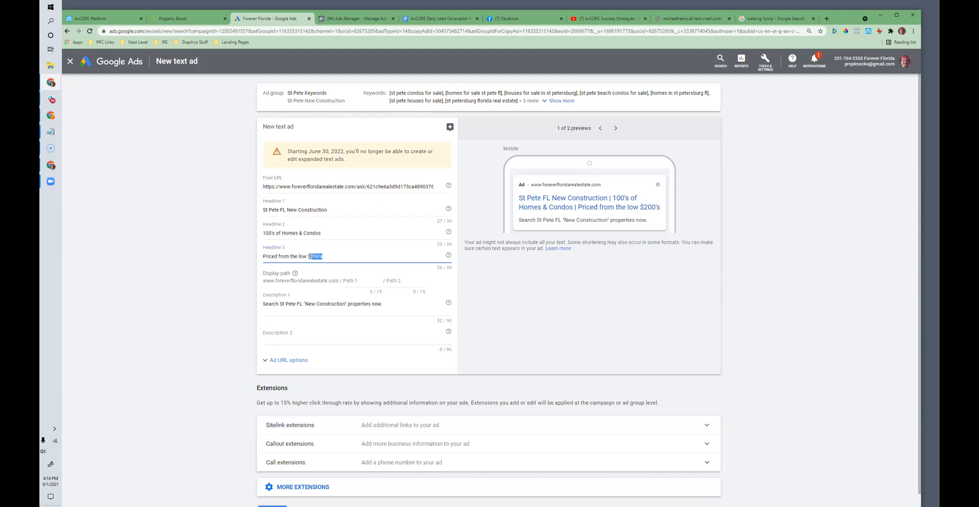
Step: Replace Headline 2 of the copied ad with "Waterfront & In Town" and save the new text ad
{"action": "left_click", "coordinate": [298, 232]}
{"action": "left_click_drag", "start_coordinate": [323, 233], "coordinate": [263, 233]}
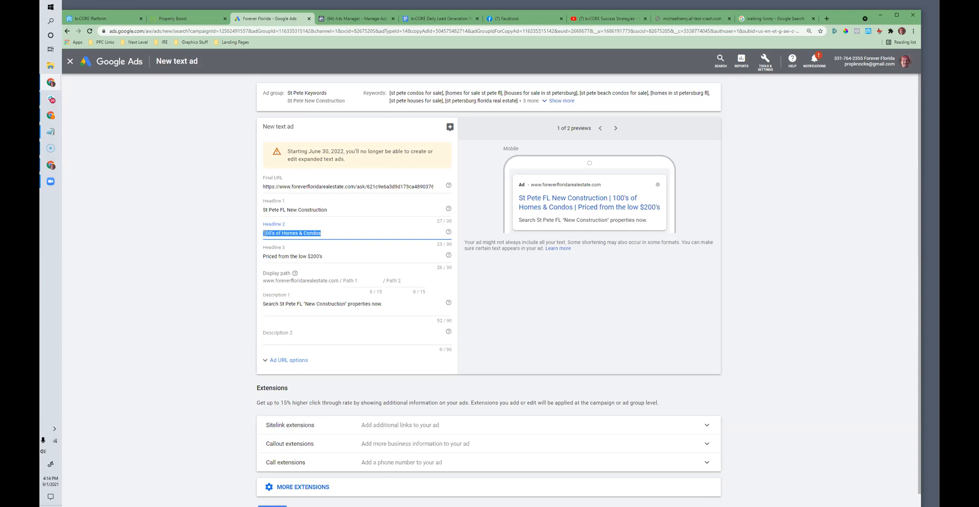
{"action": "type", "text": "Awesome s"}
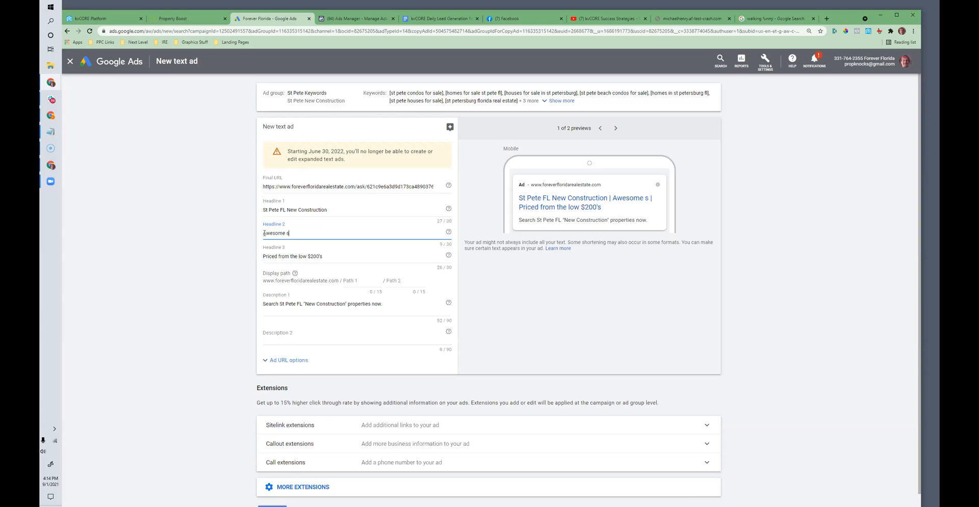
{"action": "key", "text": "BackSpace"}
{"action": "key", "text": "BackSpace"}
{"action": "key", "text": "BackSpace"}
{"action": "key", "text": "BackSpace"}
{"action": "key", "text": "BackSpace"}
{"action": "key", "text": "BackSpace"}
{"action": "key", "text": "BackSpace"}
{"action": "type", "text": "Waterfonr"}
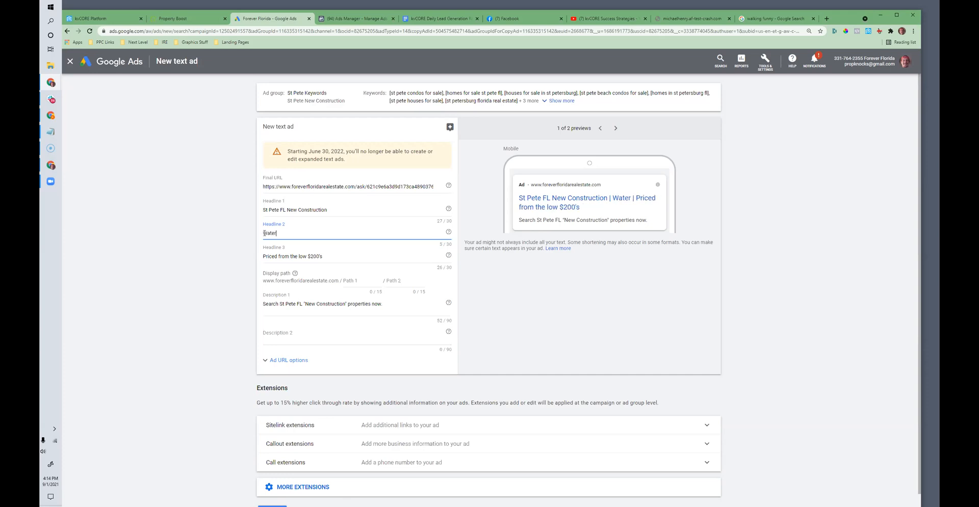
{"action": "key", "text": "BackSpace"}
{"action": "key", "text": "BackSpace"}
{"action": "key", "text": "BackSpace"}
{"action": "type", "text": "ron"}
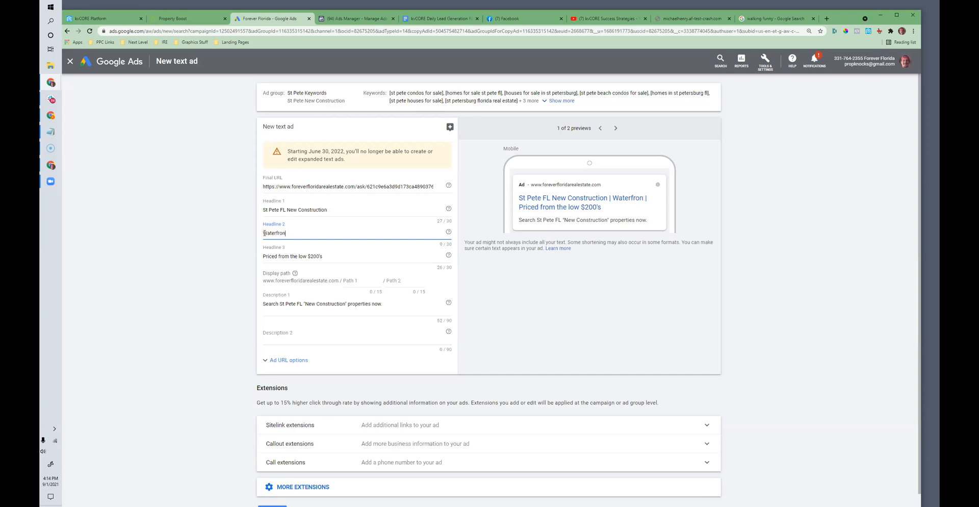
{"action": "type", "text": "t & In Town"}
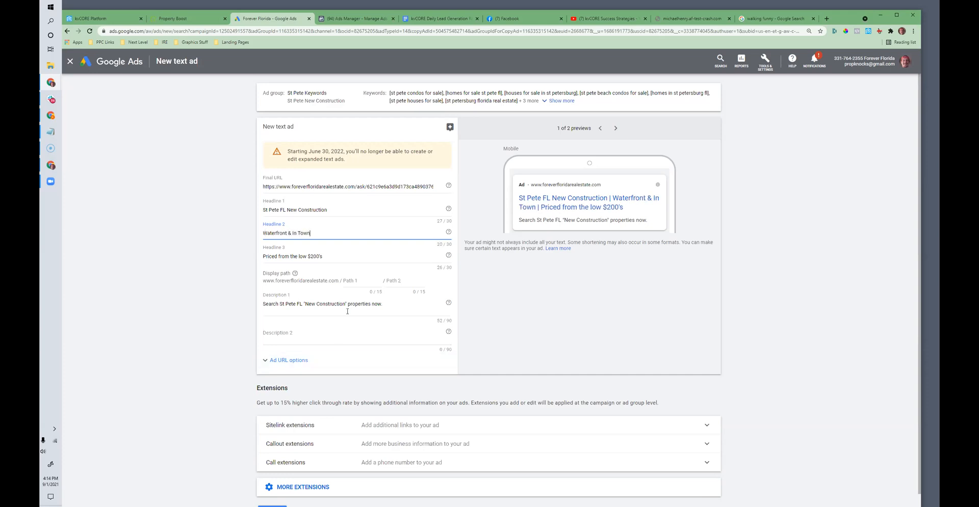
{"action": "scroll", "coordinate": [347, 311], "scroll_direction": "down", "scroll_amount": 1}
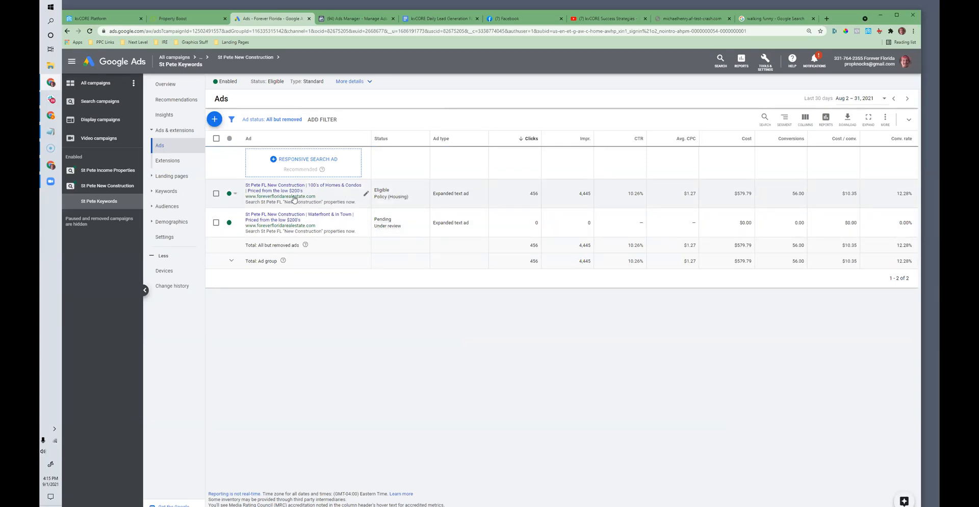
Step: Open the original ad, copy its final URL, and load that landing page in another browser tab to review its headline and form
{"action": "left_click", "coordinate": [275, 200]}
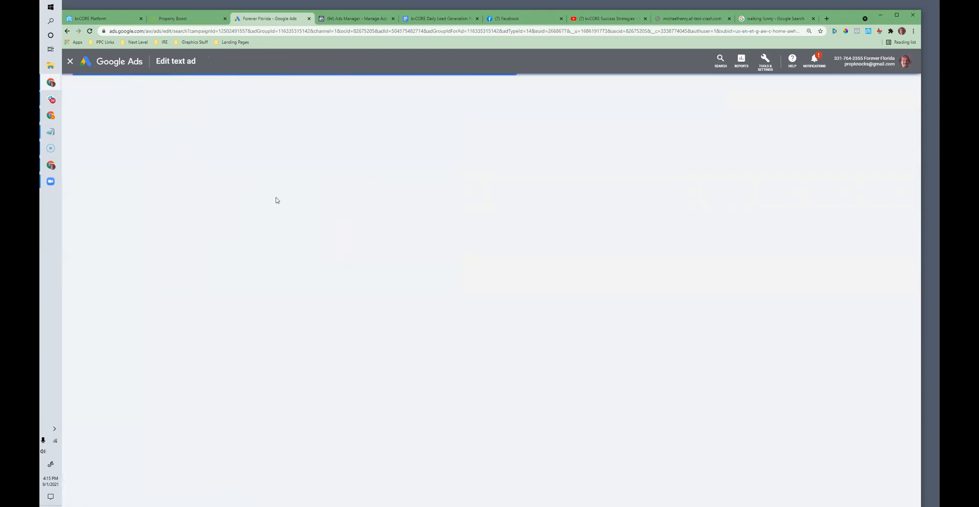
{"action": "left_click", "coordinate": [328, 185]}
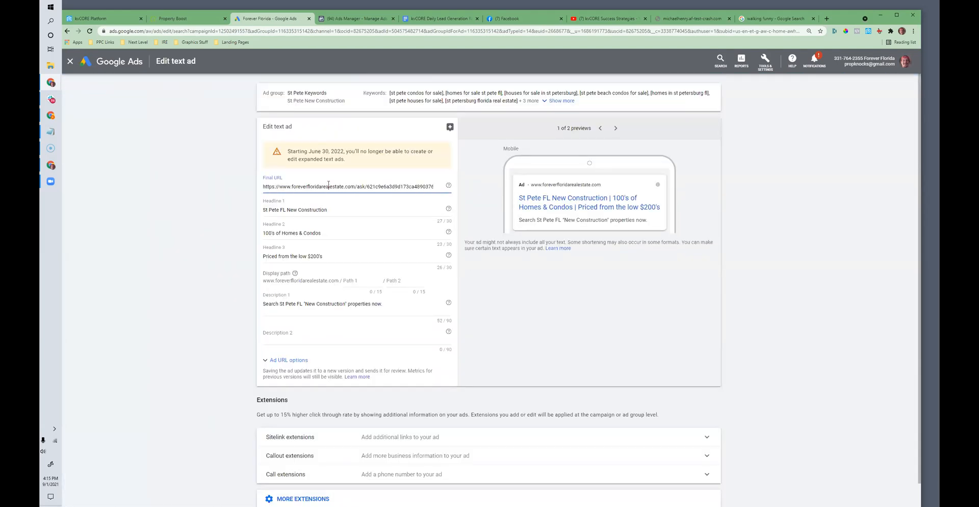
{"action": "triple_click", "coordinate": [328, 186]}
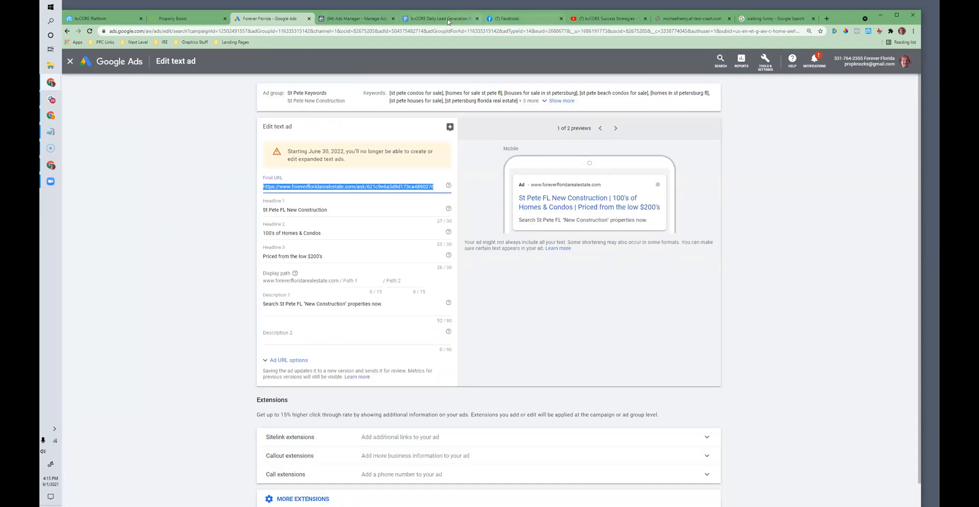
{"action": "left_click", "coordinate": [423, 18]}
{"action": "left_click", "coordinate": [468, 31]}
{"action": "key", "text": "ctrl+v"}
{"action": "key", "text": "Return"}
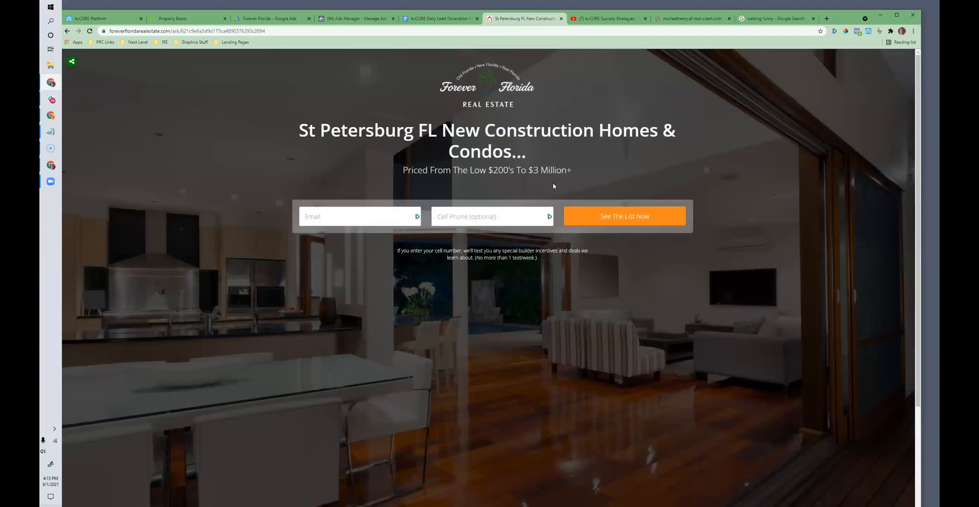
{"action": "left_click_drag", "start_coordinate": [302, 132], "coordinate": [631, 298]}
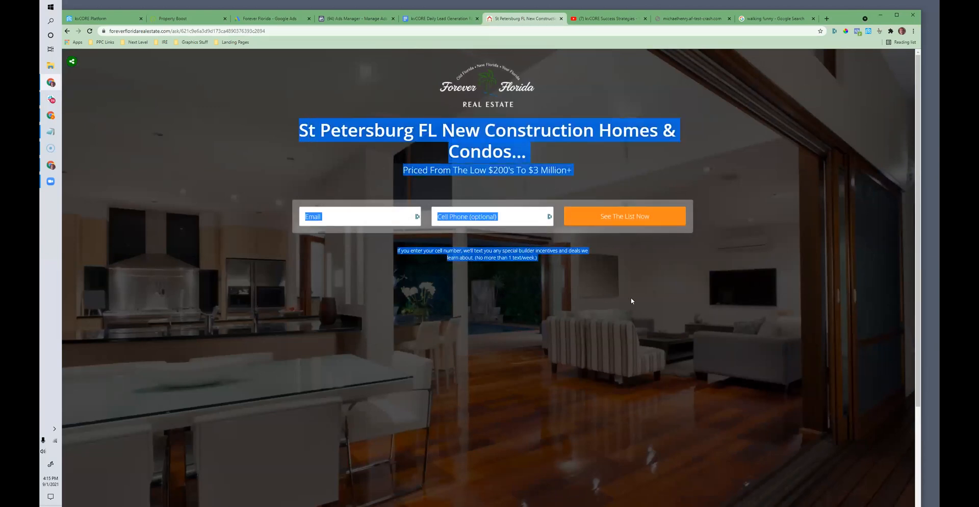
{"action": "left_click", "coordinate": [516, 160]}
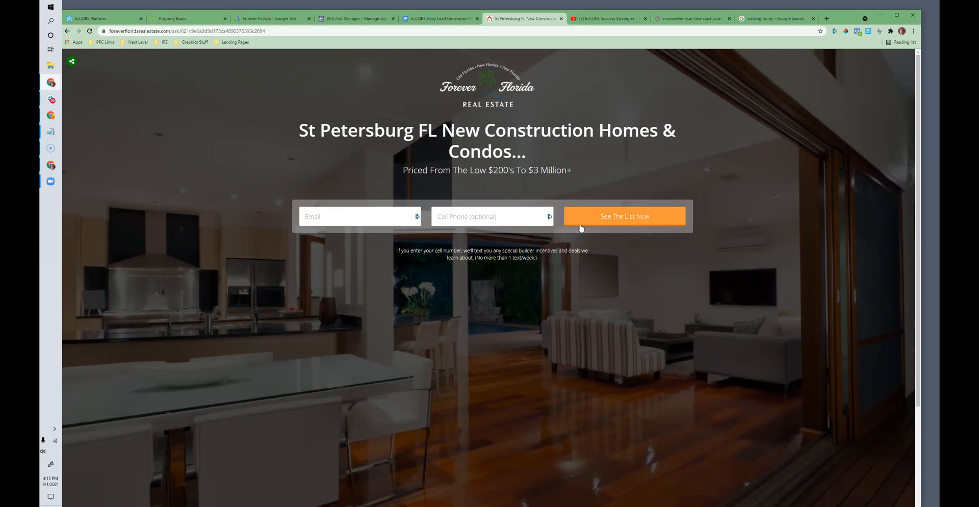
Step: Return to kvCORE and open the company's Business Analytics
{"action": "left_click", "coordinate": [254, 18]}
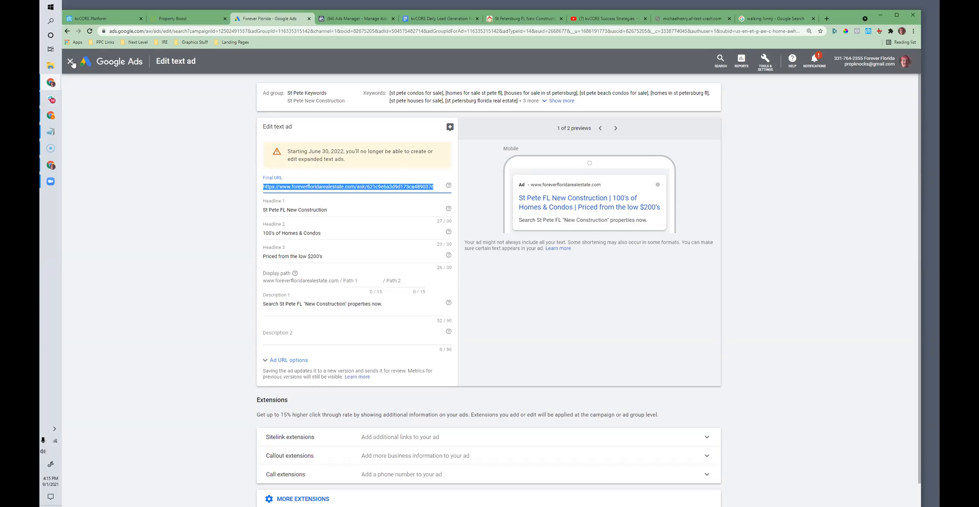
{"action": "left_click", "coordinate": [437, 21]}
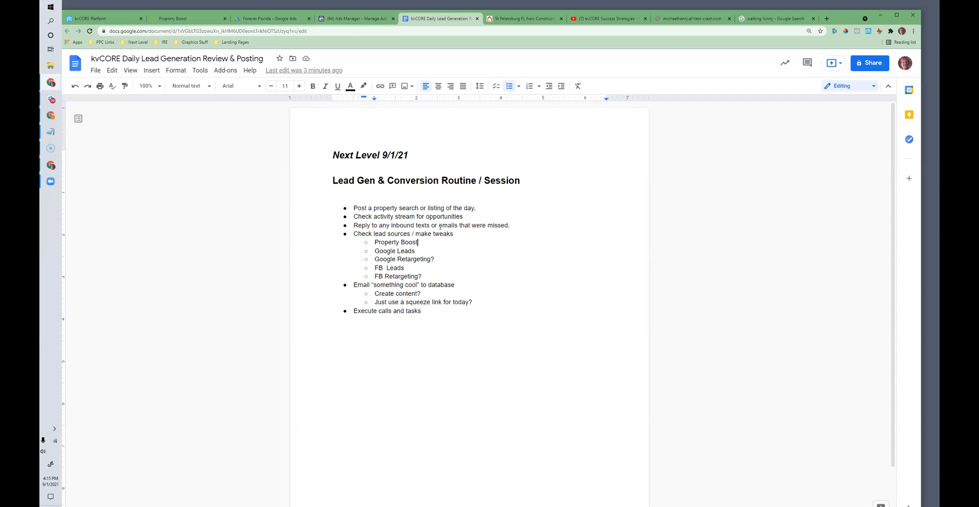
{"action": "left_click", "coordinate": [100, 19]}
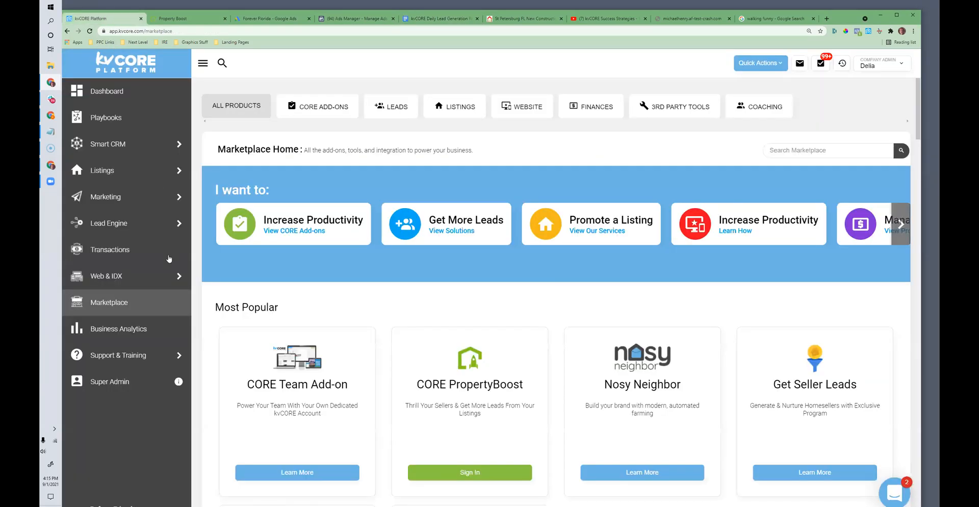
{"action": "left_click", "coordinate": [108, 330]}
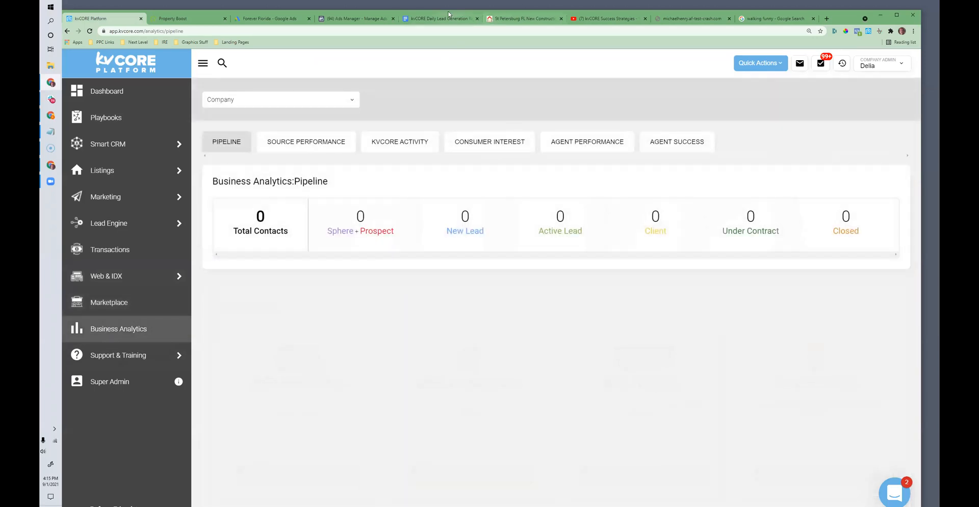
Step: Switch to the checklist document and add the sub-item "Check Bix Analytics" directly below "Property Boost"
{"action": "left_click", "coordinate": [439, 18]}
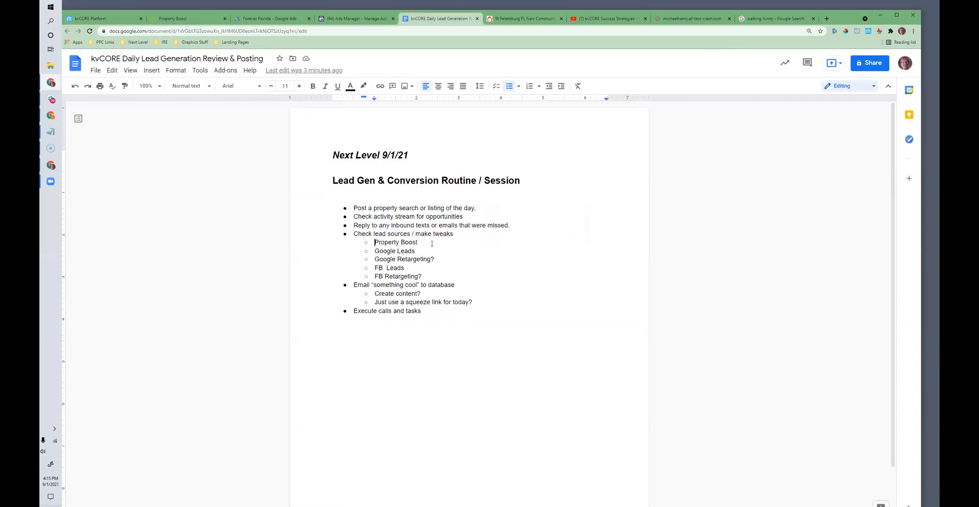
{"action": "key", "text": "Return"}
{"action": "type", "text": "C"}
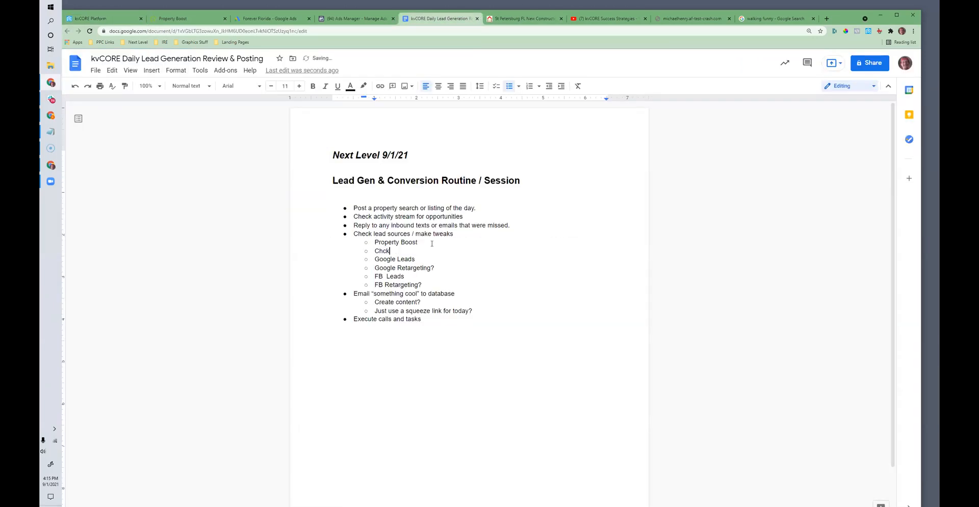
{"action": "type", "text": "heck Bix"}
{"action": "type", "text": " Analytics"}
Step: Switch back to kvCORE and examine the company pipeline counts by stage, especially Under Contract and Closed
{"action": "left_click", "coordinate": [102, 19]}
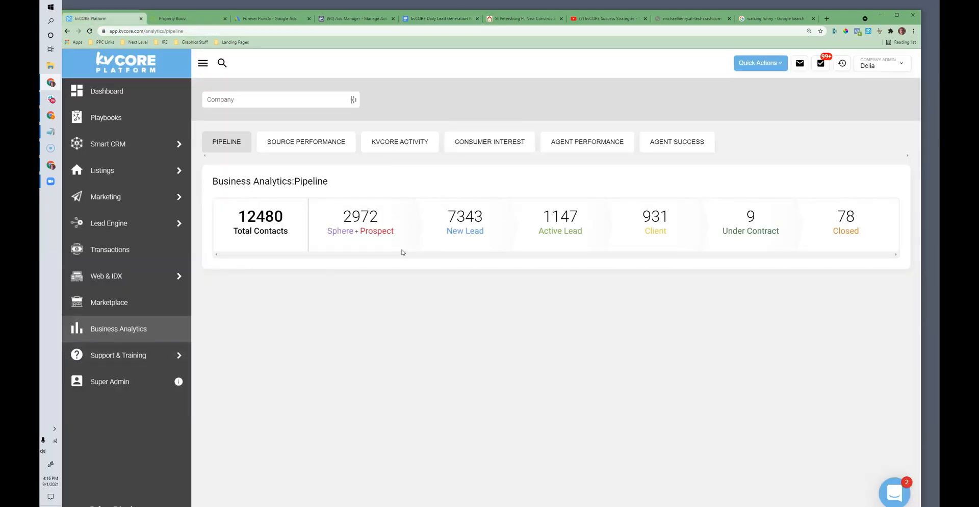
{"action": "left_click_drag", "start_coordinate": [402, 221], "coordinate": [663, 232]}
{"action": "left_click_drag", "start_coordinate": [778, 234], "coordinate": [749, 214]}
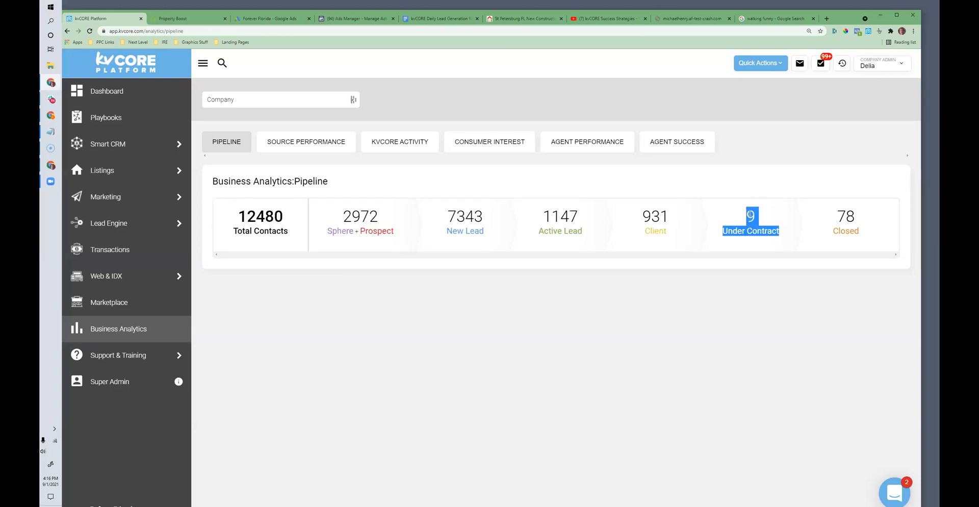
{"action": "left_click", "coordinate": [753, 220]}
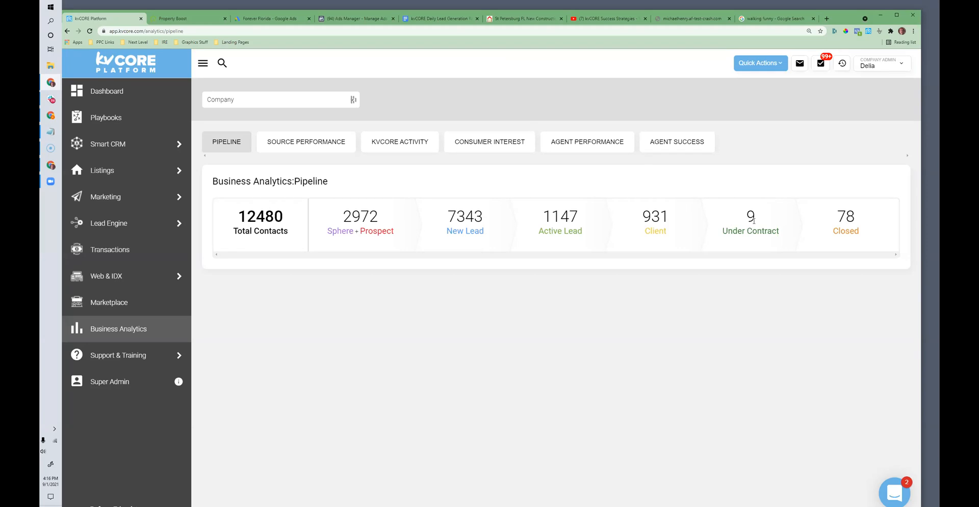
{"action": "triple_click", "coordinate": [781, 236]}
{"action": "left_click", "coordinate": [524, 236]}
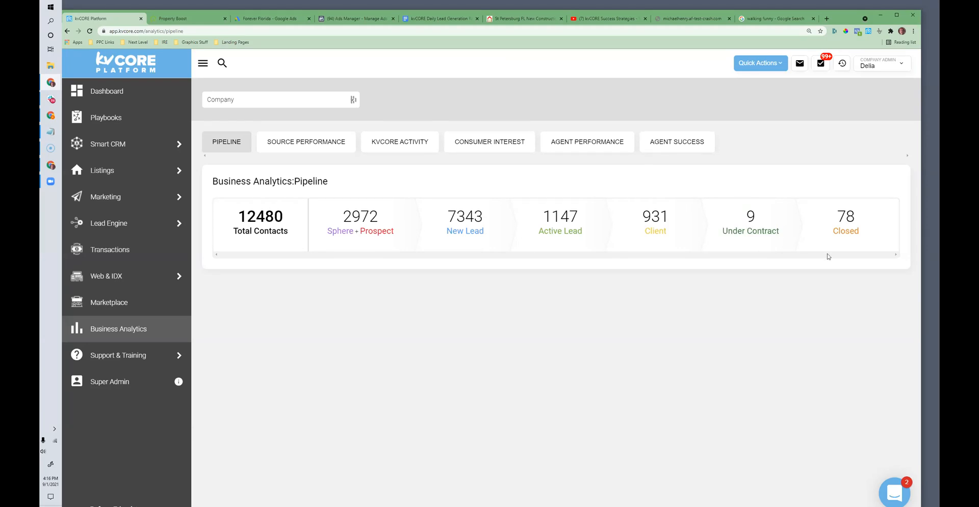
{"action": "double_click", "coordinate": [749, 216]}
{"action": "left_click", "coordinate": [764, 225]}
{"action": "left_click_drag", "start_coordinate": [863, 222], "coordinate": [832, 215]}
Step: Open the Source Performance report and review the sources breakdown and contacts chart for the last month
{"action": "left_click", "coordinate": [288, 144]}
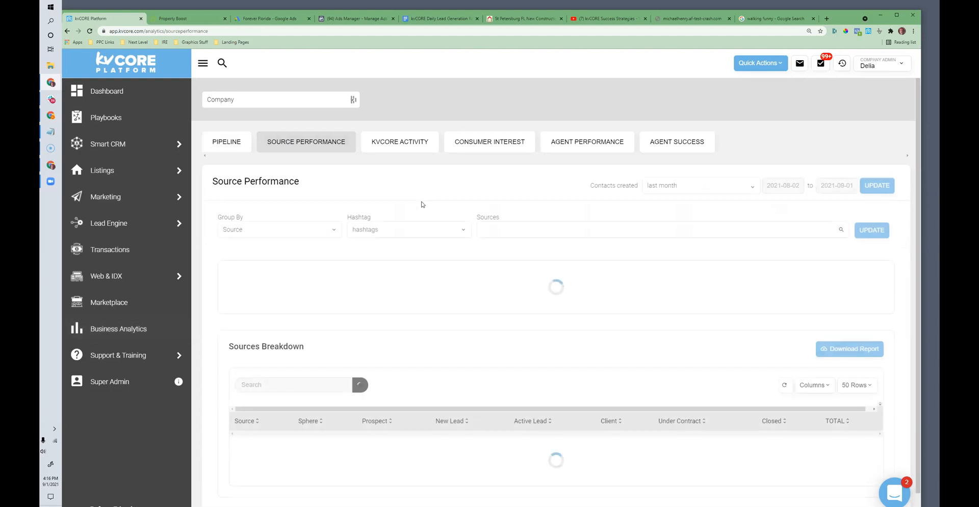
{"action": "scroll", "coordinate": [468, 324], "scroll_direction": "down", "scroll_amount": 8}
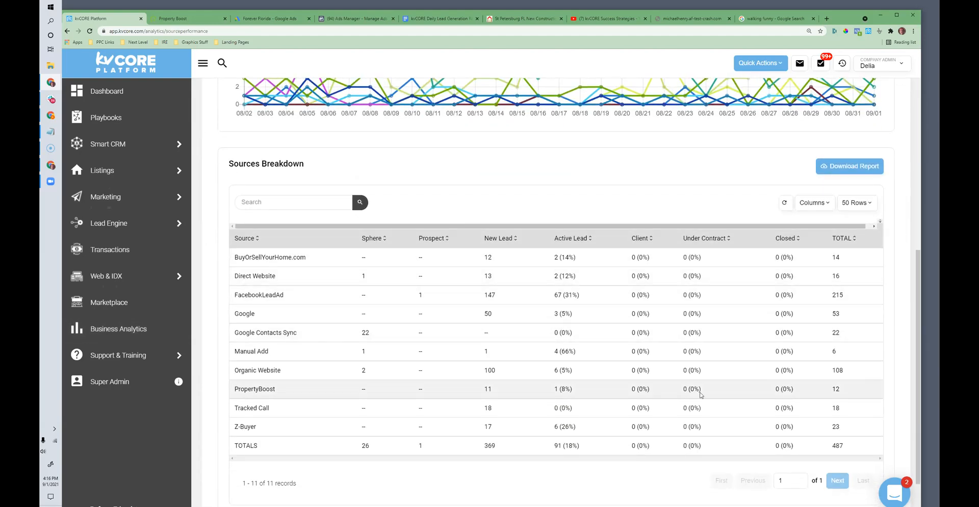
{"action": "scroll", "coordinate": [766, 208], "scroll_direction": "up", "scroll_amount": 6}
{"action": "scroll", "coordinate": [766, 208], "scroll_direction": "up", "scroll_amount": 2}
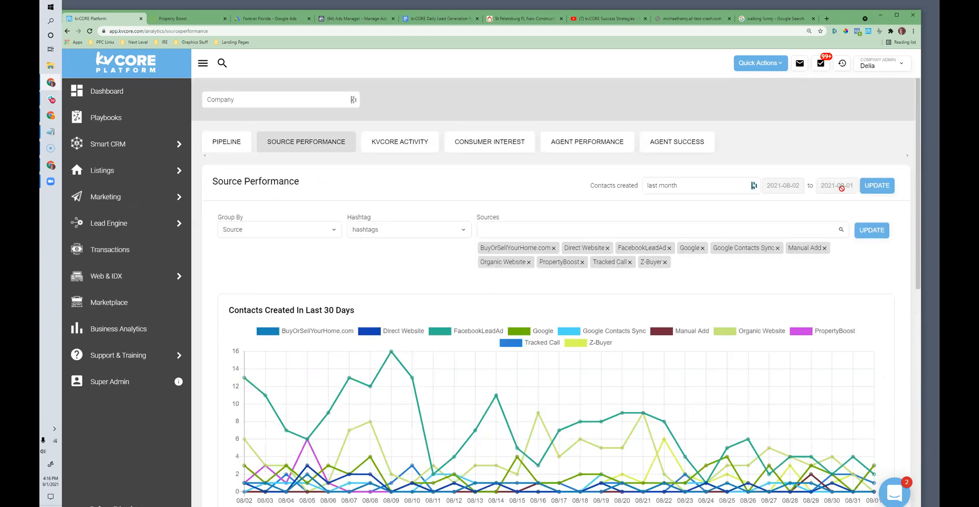
Step: Set the Source Performance report to contacts created in the last 6 months and bring up its sources breakdown
{"action": "left_click", "coordinate": [693, 185]}
{"action": "left_click", "coordinate": [690, 282]}
{"action": "left_click", "coordinate": [878, 187]}
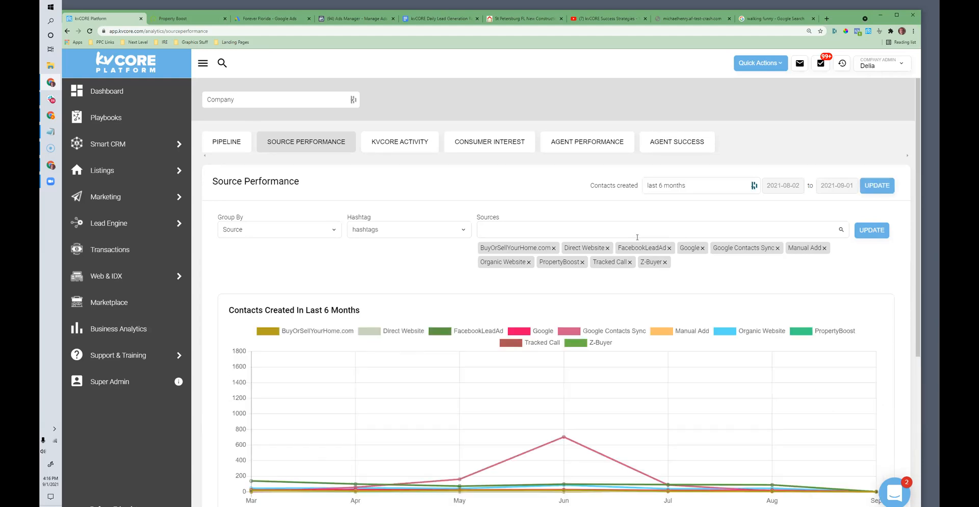
{"action": "scroll", "coordinate": [637, 239], "scroll_direction": "down", "scroll_amount": 7}
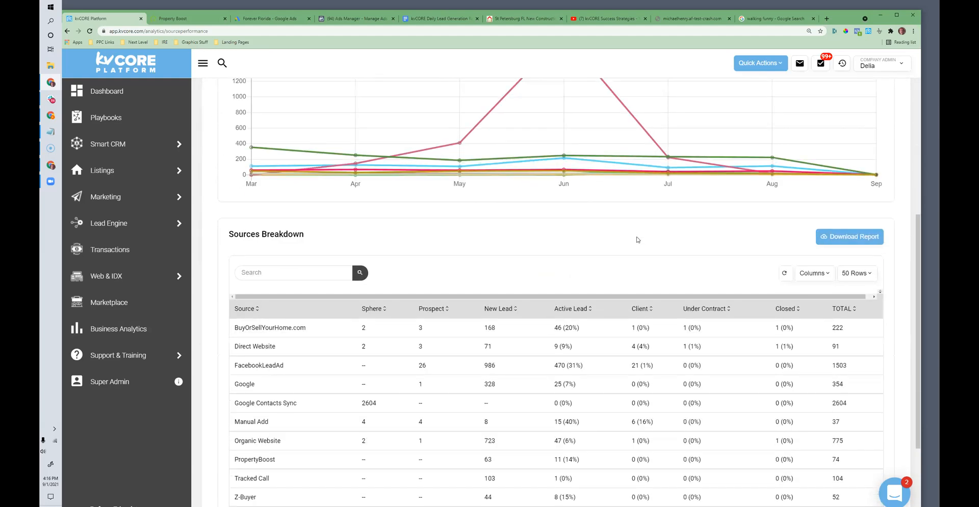
{"action": "scroll", "coordinate": [637, 240], "scroll_direction": "down", "scroll_amount": 2}
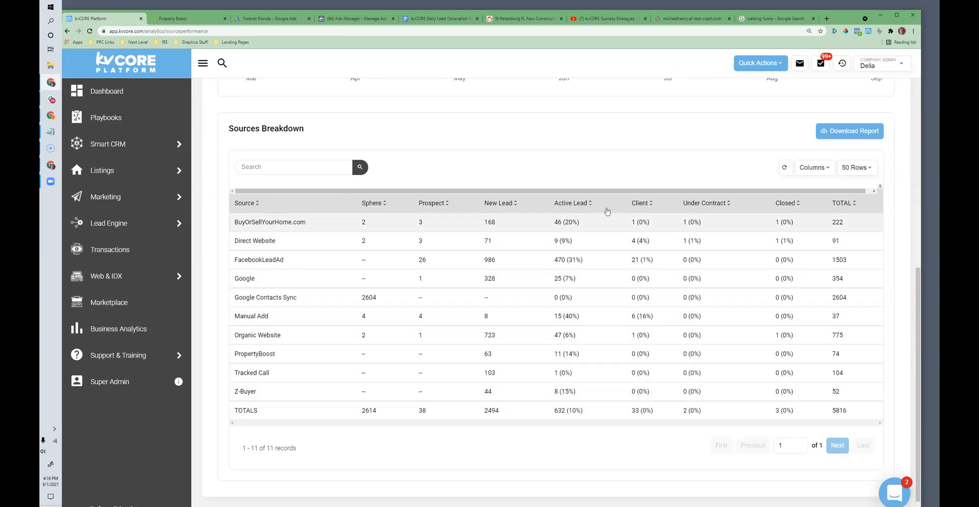
{"action": "mouse_move", "coordinate": [178, 199]}
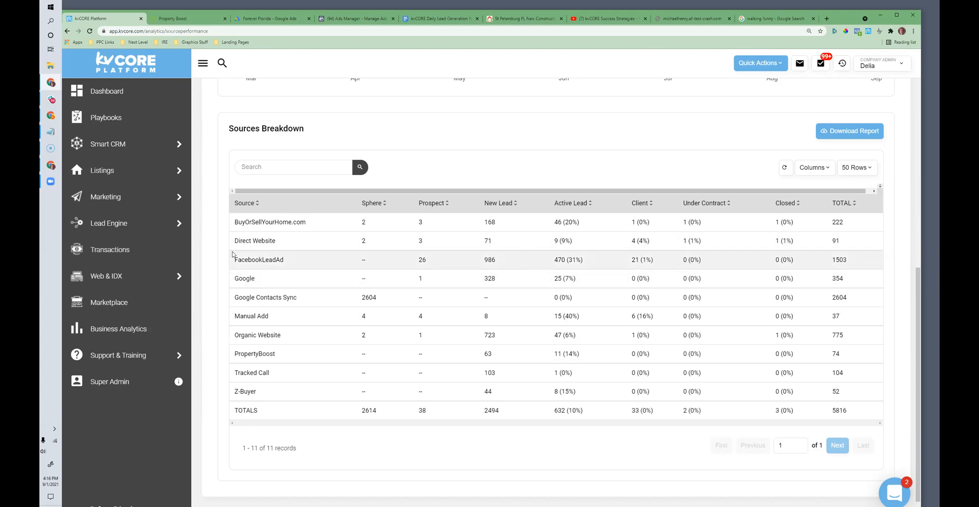
Step: Examine the FacebookLeadAd row of the sources breakdown, comparing its Active Lead, Client and Closed figures
{"action": "left_click_drag", "start_coordinate": [665, 265], "coordinate": [630, 262]}
{"action": "left_click_drag", "start_coordinate": [286, 260], "coordinate": [233, 261]}
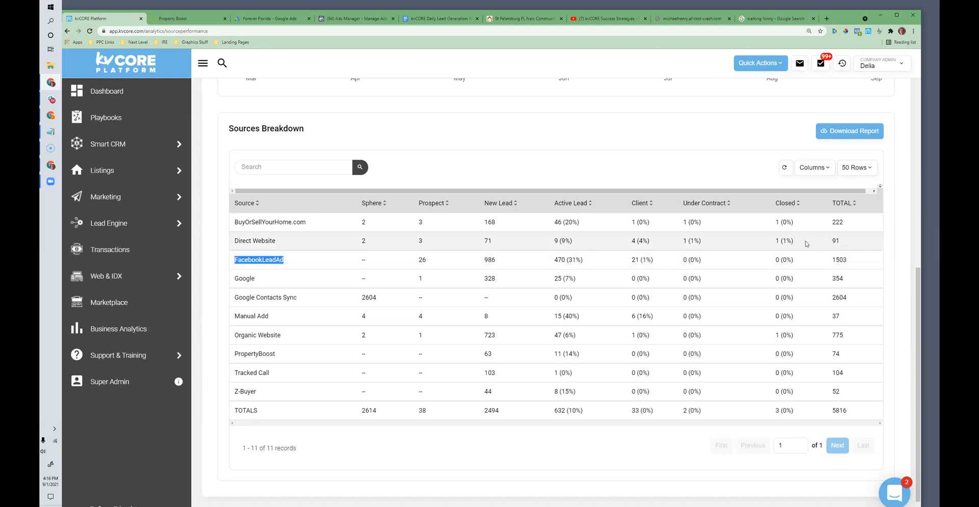
{"action": "left_click_drag", "start_coordinate": [801, 262], "coordinate": [774, 263]}
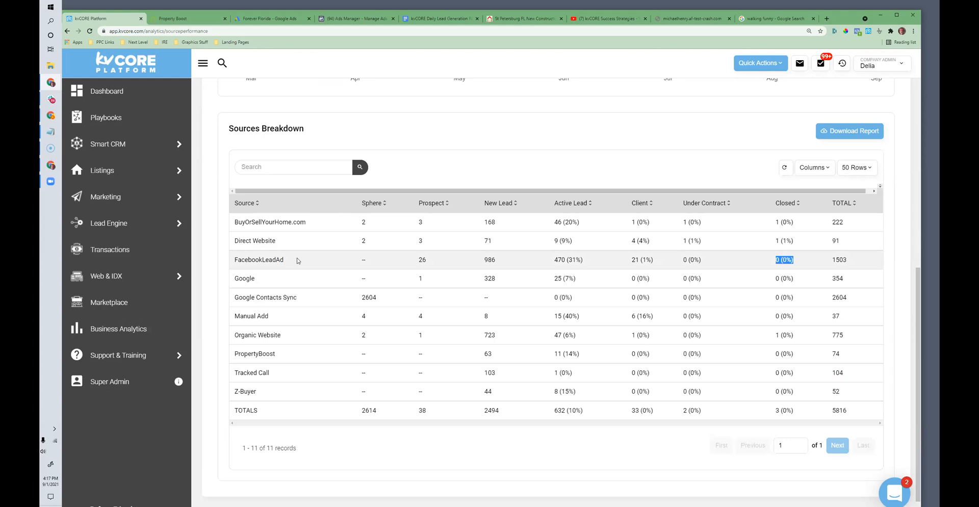
{"action": "left_click_drag", "start_coordinate": [285, 260], "coordinate": [233, 260]}
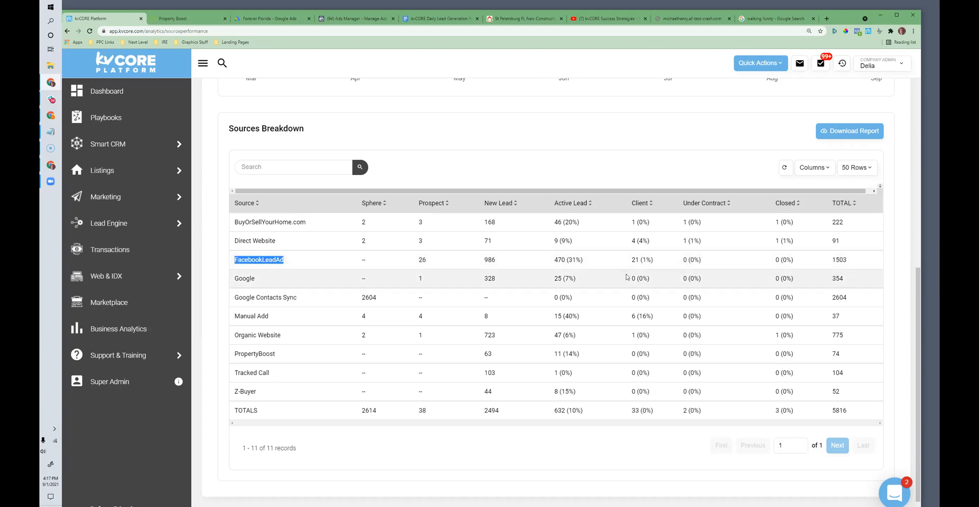
{"action": "left_click_drag", "start_coordinate": [655, 261], "coordinate": [630, 261]}
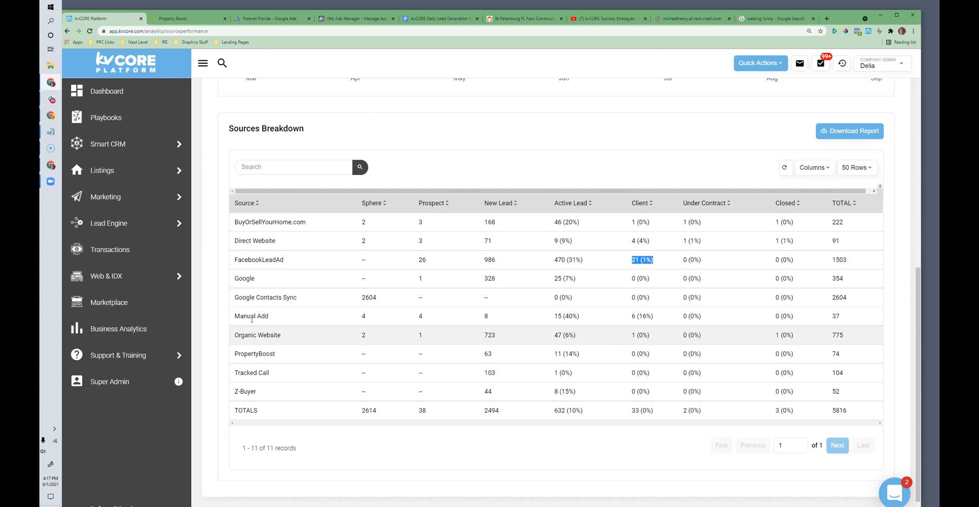
{"action": "left_click_drag", "start_coordinate": [284, 261], "coordinate": [234, 260]}
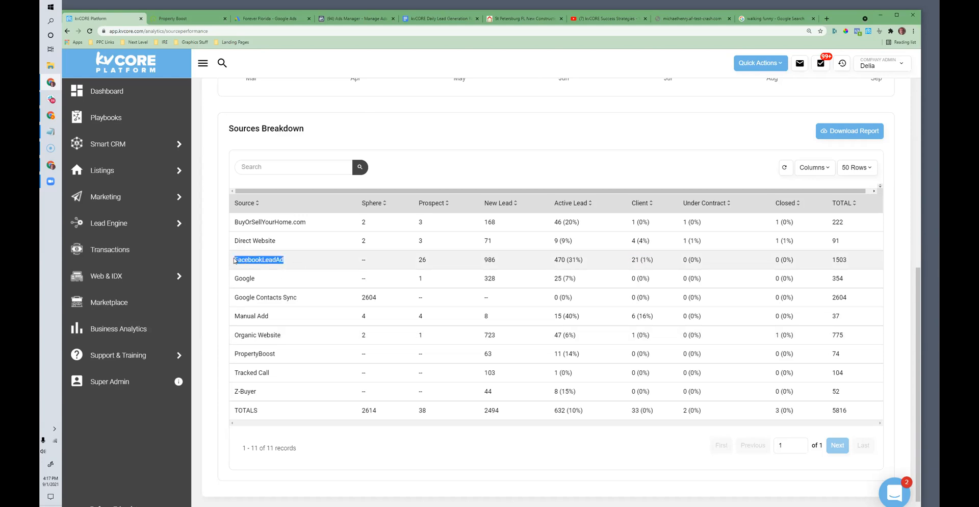
{"action": "left_click_drag", "start_coordinate": [655, 261], "coordinate": [630, 261]}
{"action": "left_click_drag", "start_coordinate": [795, 261], "coordinate": [775, 266]}
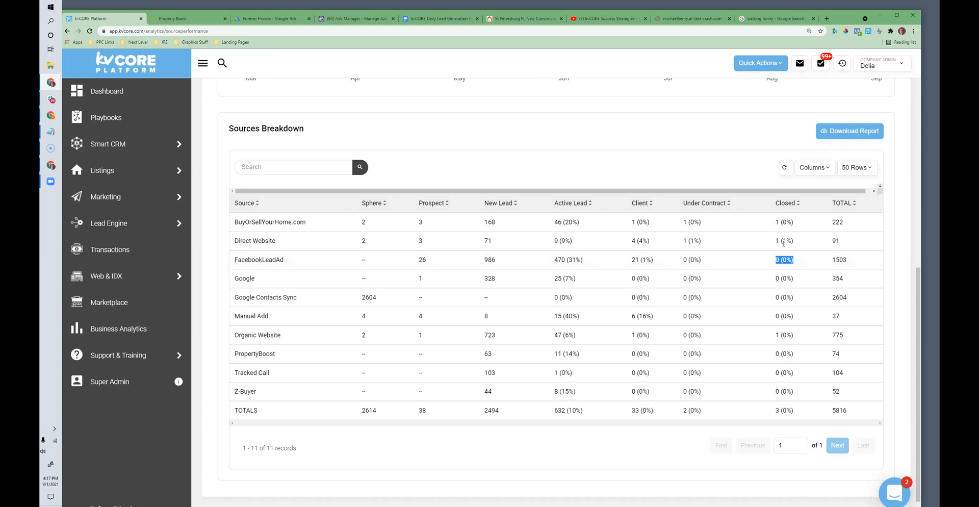
{"action": "left_click_drag", "start_coordinate": [299, 263], "coordinate": [235, 260]}
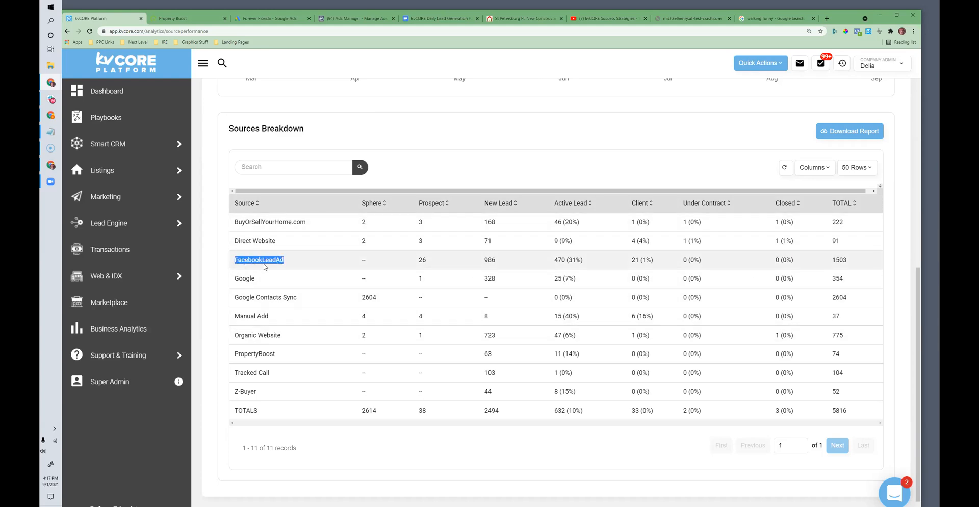
{"action": "left_click_drag", "start_coordinate": [295, 263], "coordinate": [235, 257]}
{"action": "left_click_drag", "start_coordinate": [586, 259], "coordinate": [554, 260]}
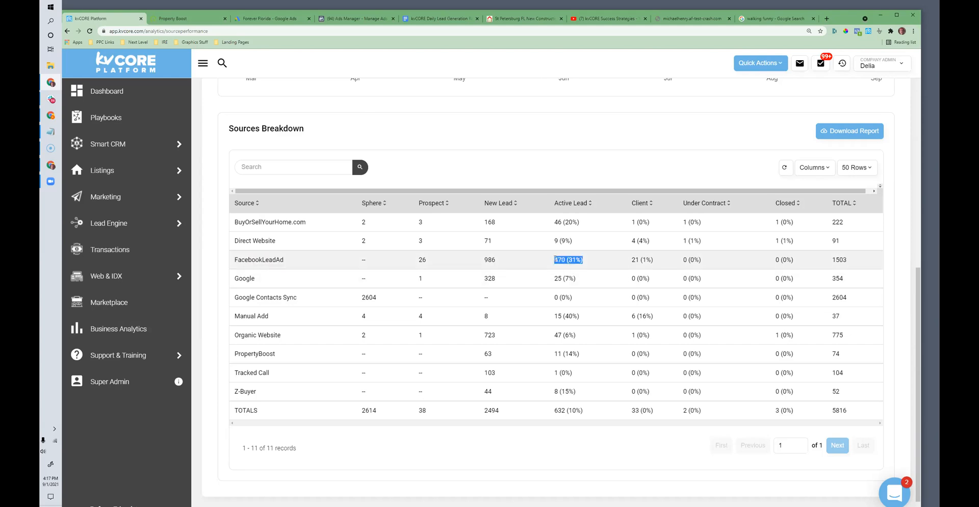
{"action": "left_click", "coordinate": [526, 277]}
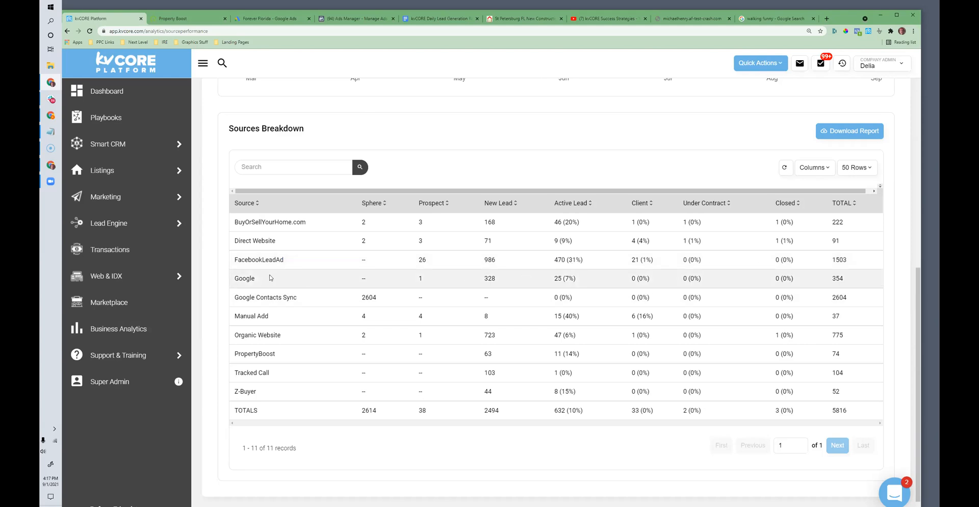
Step: Examine the Google row of the sources breakdown, from New Lead and Active Lead through Under Contract
{"action": "left_click_drag", "start_coordinate": [523, 281], "coordinate": [477, 281]}
{"action": "left_click_drag", "start_coordinate": [576, 279], "coordinate": [555, 277]}
{"action": "left_click_drag", "start_coordinate": [717, 280], "coordinate": [638, 280]}
{"action": "scroll", "coordinate": [577, 357], "scroll_direction": "down", "scroll_amount": 1}
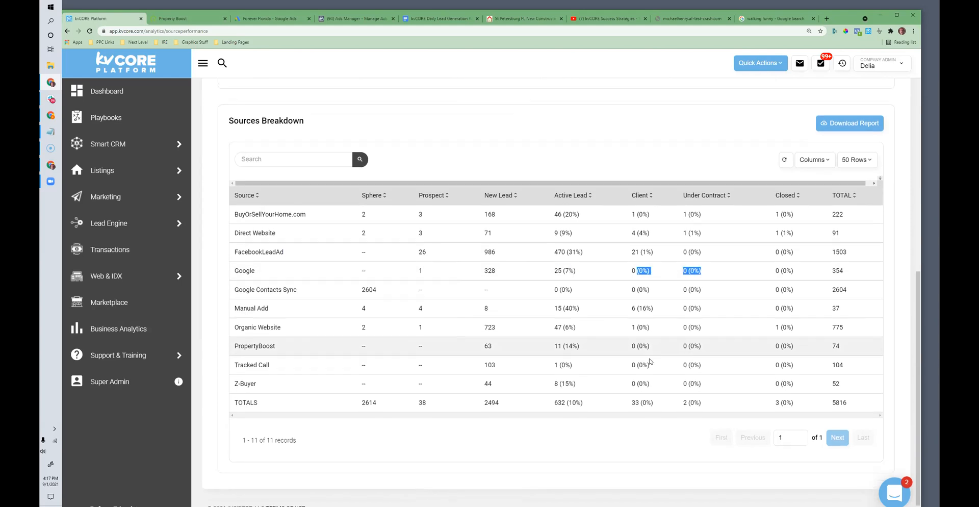
{"action": "scroll", "coordinate": [577, 388], "scroll_direction": "up", "scroll_amount": 3}
{"action": "scroll", "coordinate": [577, 387], "scroll_direction": "down", "scroll_amount": 2}
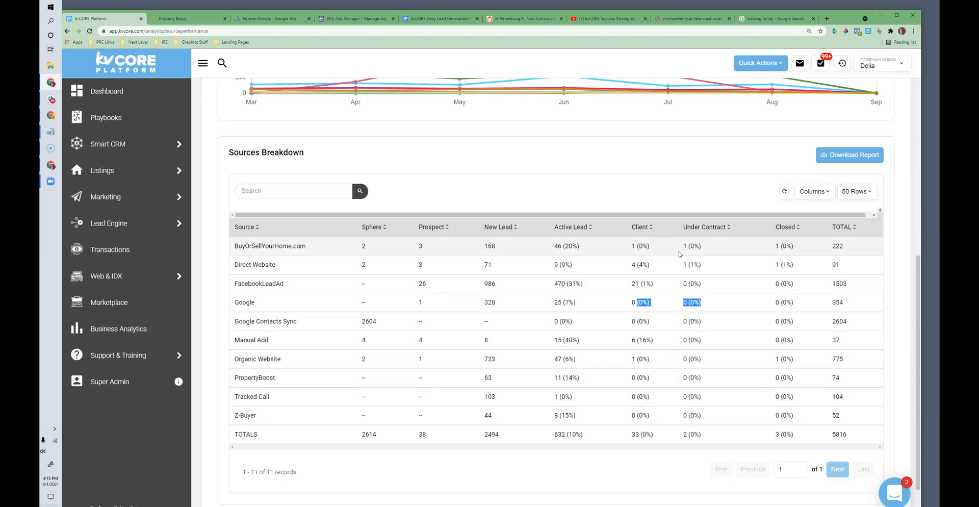
Step: Compare the Active Lead, Client, Under Contract and Closed figures across the lead sources
{"action": "left_click_drag", "start_coordinate": [708, 247], "coordinate": [625, 281]}
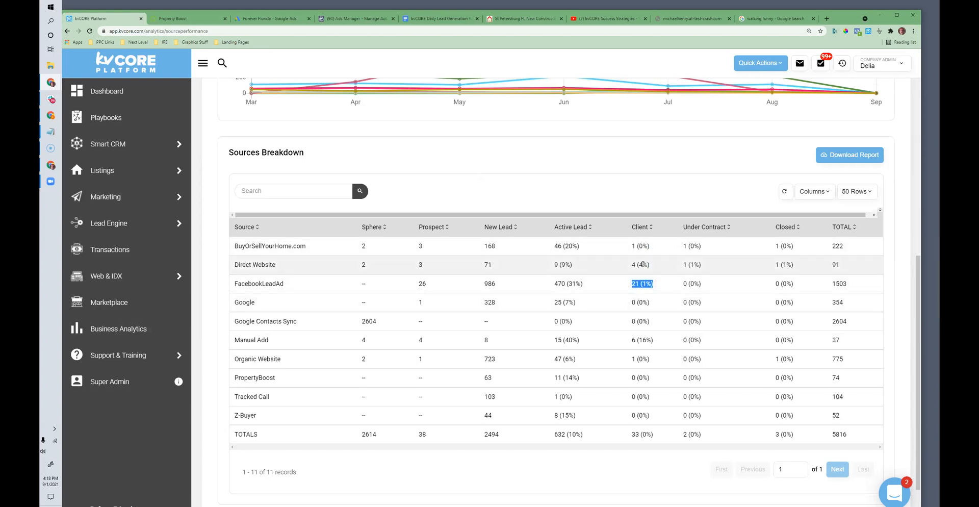
{"action": "left_click_drag", "start_coordinate": [583, 248], "coordinate": [545, 319]}
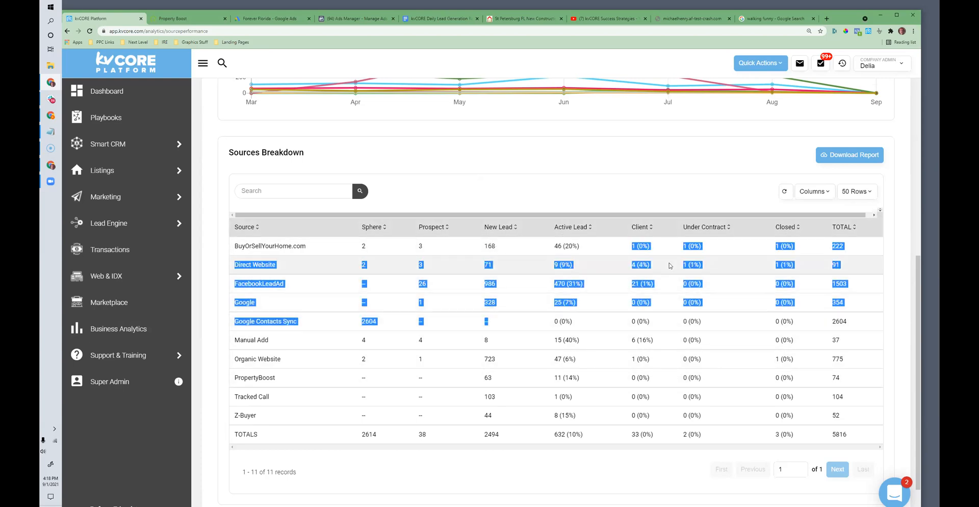
{"action": "left_click", "coordinate": [670, 265]}
{"action": "left_click_drag", "start_coordinate": [632, 234], "coordinate": [800, 321]}
{"action": "scroll", "coordinate": [433, 436], "scroll_direction": "up", "scroll_amount": 8}
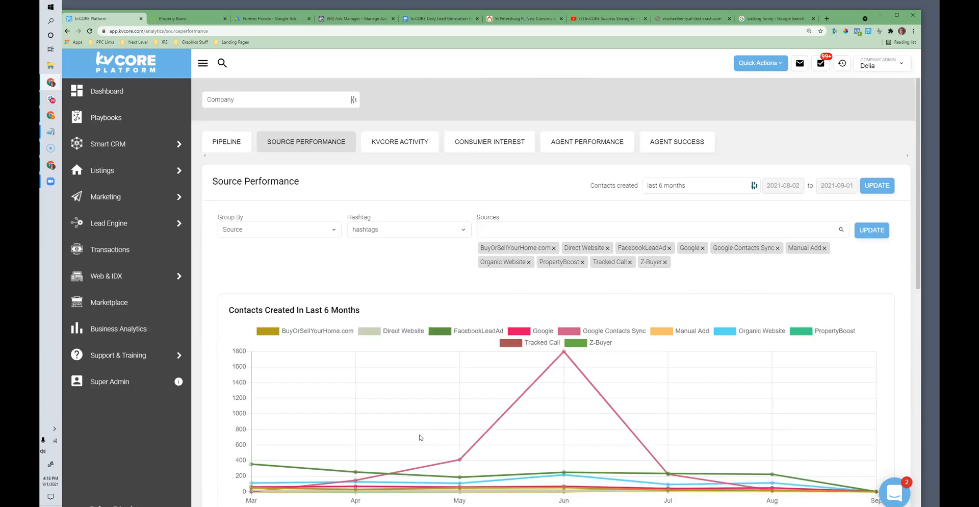
Step: Open the kvCORE Activity report and review the 90-day activity summary, especially the unengaged leads without search alerts
{"action": "left_click", "coordinate": [389, 147]}
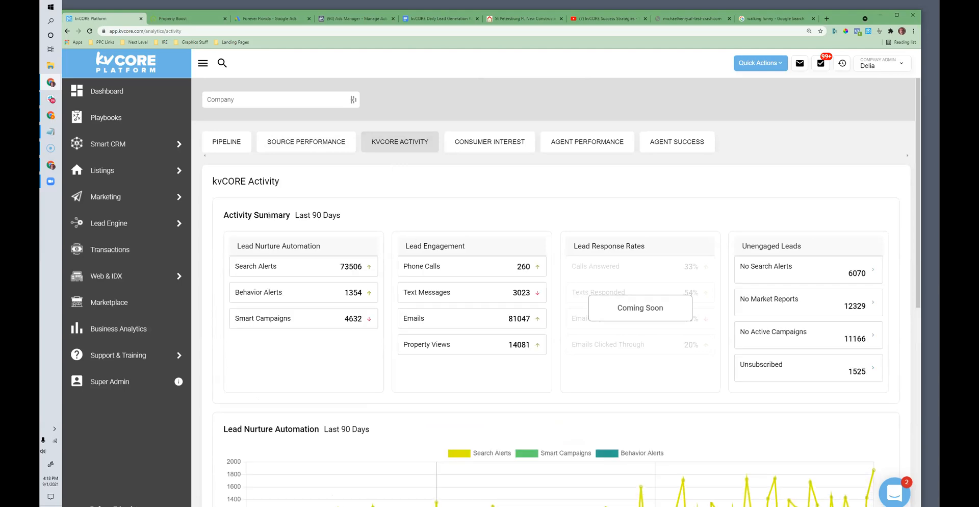
{"action": "scroll", "coordinate": [752, 275], "scroll_direction": "down", "scroll_amount": 1}
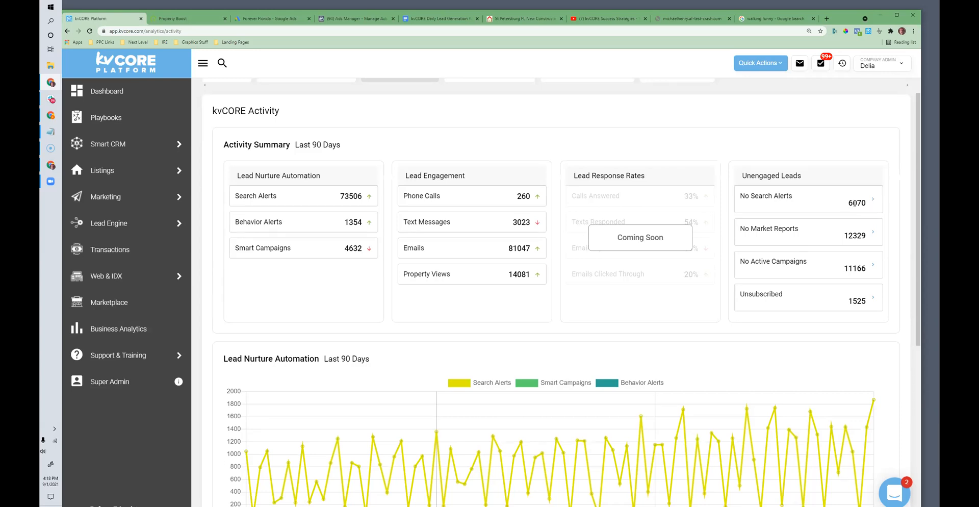
{"action": "left_click_drag", "start_coordinate": [869, 203], "coordinate": [841, 206]}
{"action": "scroll", "coordinate": [873, 203], "scroll_direction": "up", "scroll_amount": 2}
Step: Browse the office and agent choices for filtering the activity report, keeping Company selected
{"action": "left_click", "coordinate": [262, 100]}
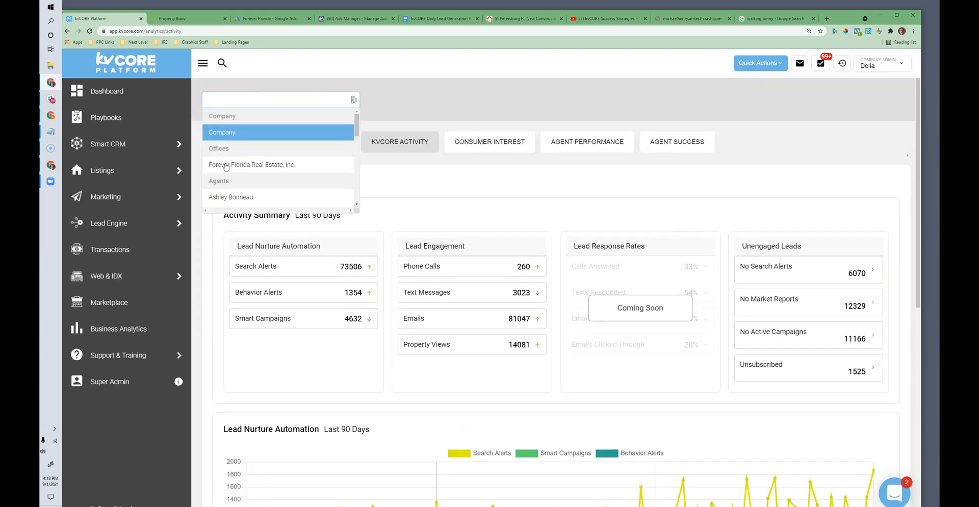
{"action": "scroll", "coordinate": [245, 184], "scroll_direction": "down", "scroll_amount": 5}
{"action": "scroll", "coordinate": [248, 144], "scroll_direction": "down", "scroll_amount": 3}
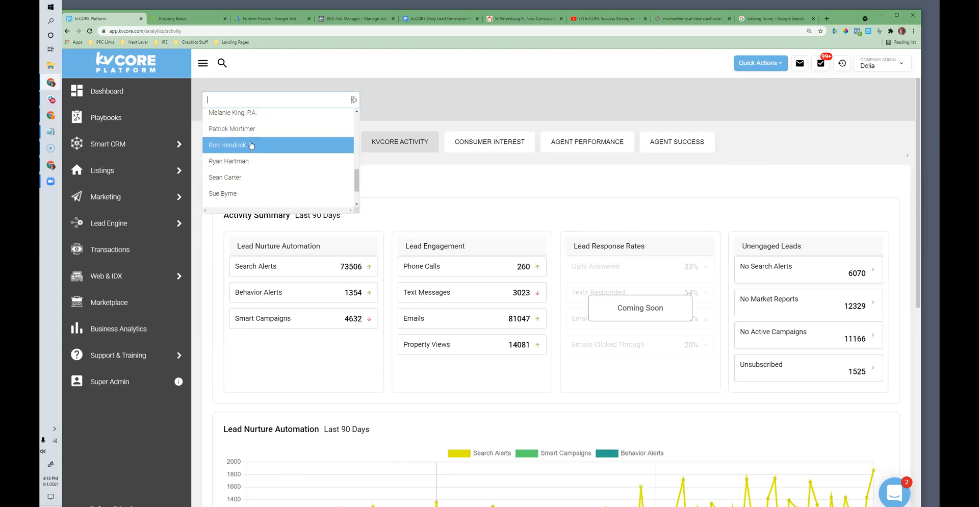
{"action": "left_click", "coordinate": [576, 89]}
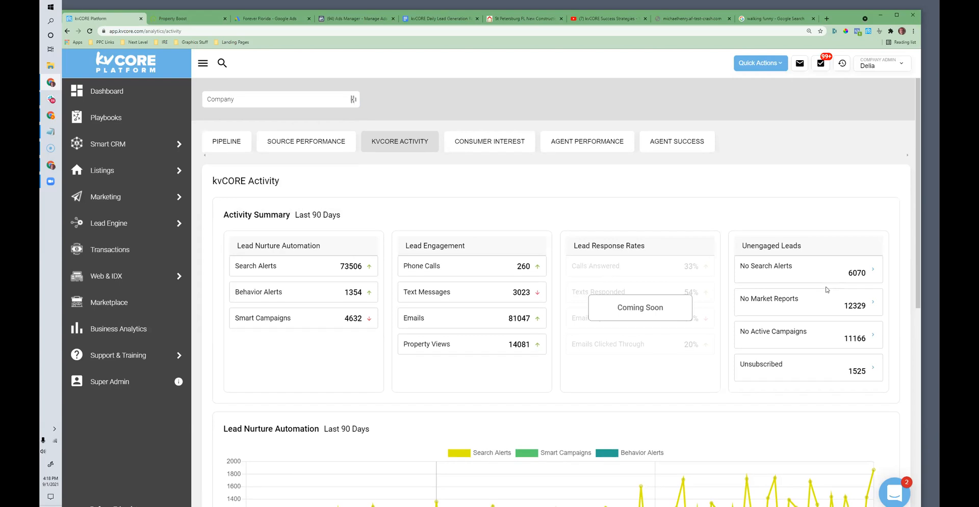
Step: Look at the Consumer Interest report and open the Agent Performance report
{"action": "scroll", "coordinate": [793, 301], "scroll_direction": "down", "scroll_amount": 3}
{"action": "left_click", "coordinate": [485, 145]}
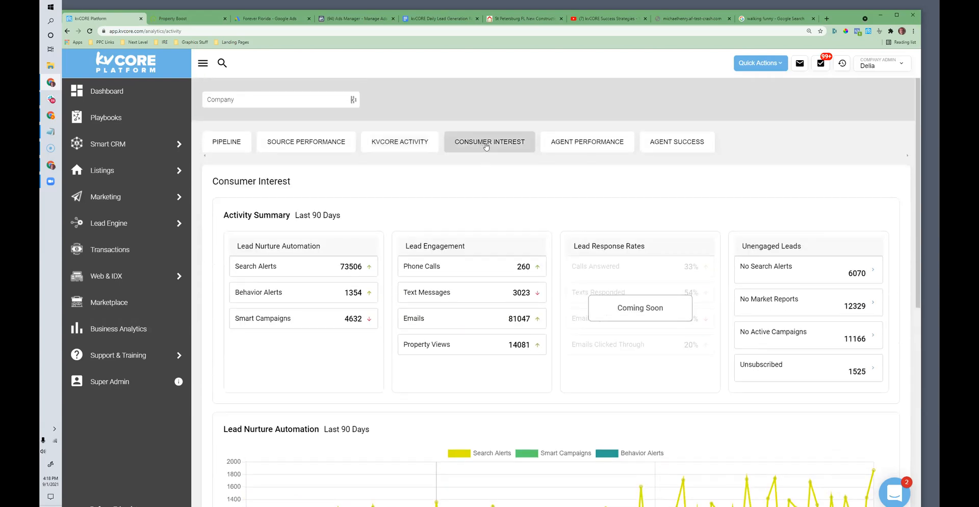
{"action": "left_click", "coordinate": [560, 143]}
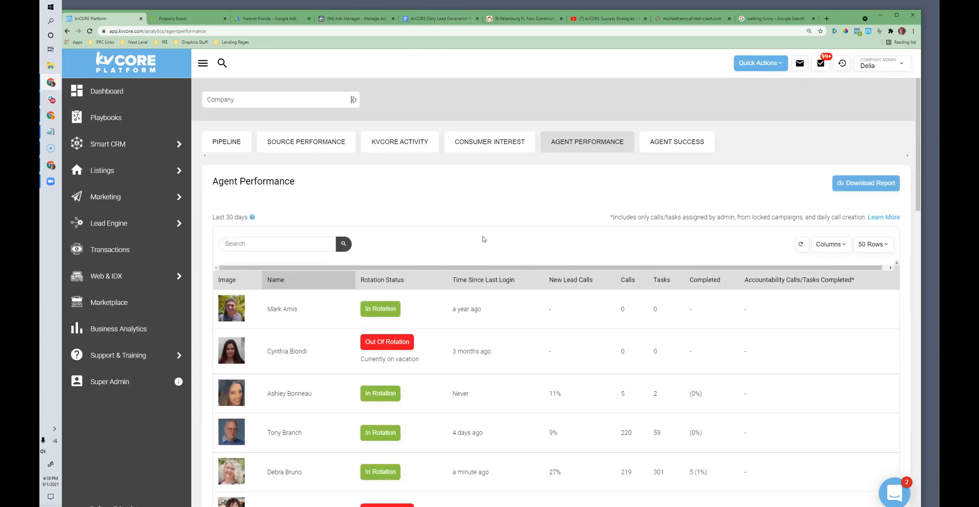
Step: Consult the checklist document and return to kvCORE to reopen the Business Analytics pipeline for the company
{"action": "left_click", "coordinate": [431, 19]}
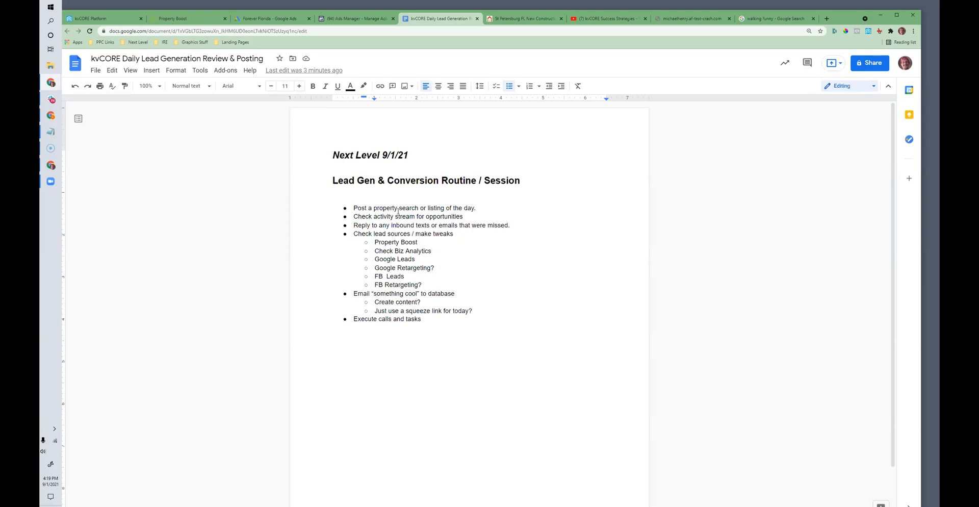
{"action": "left_click", "coordinate": [109, 18]}
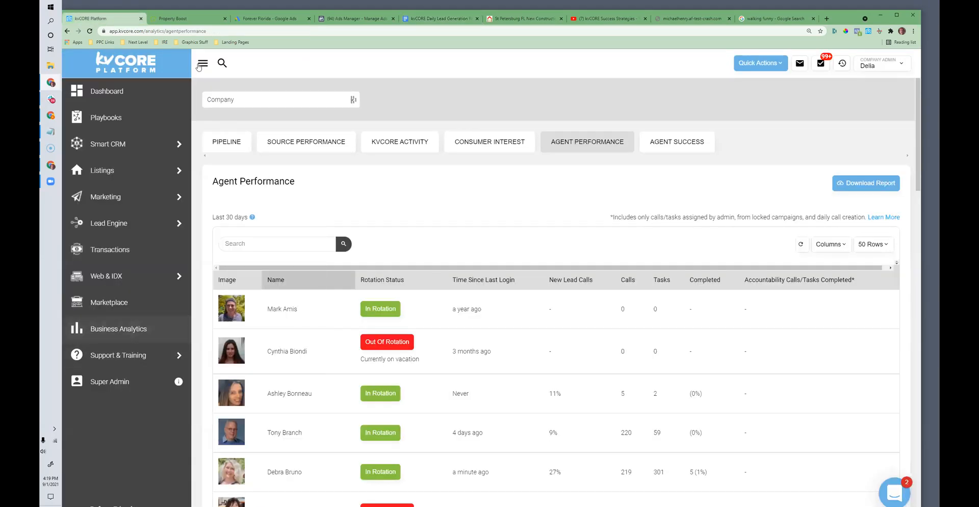
{"action": "mouse_move", "coordinate": [126, 353]}
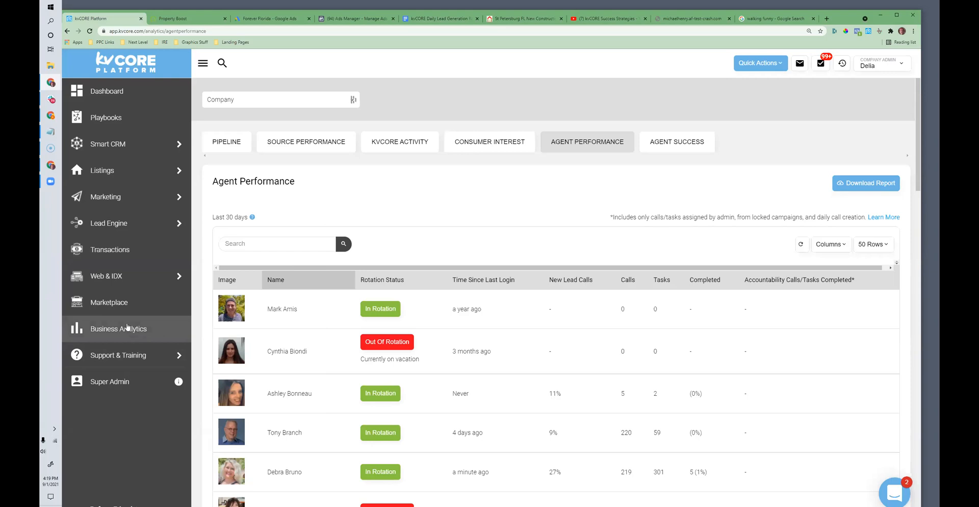
{"action": "left_click", "coordinate": [113, 334]}
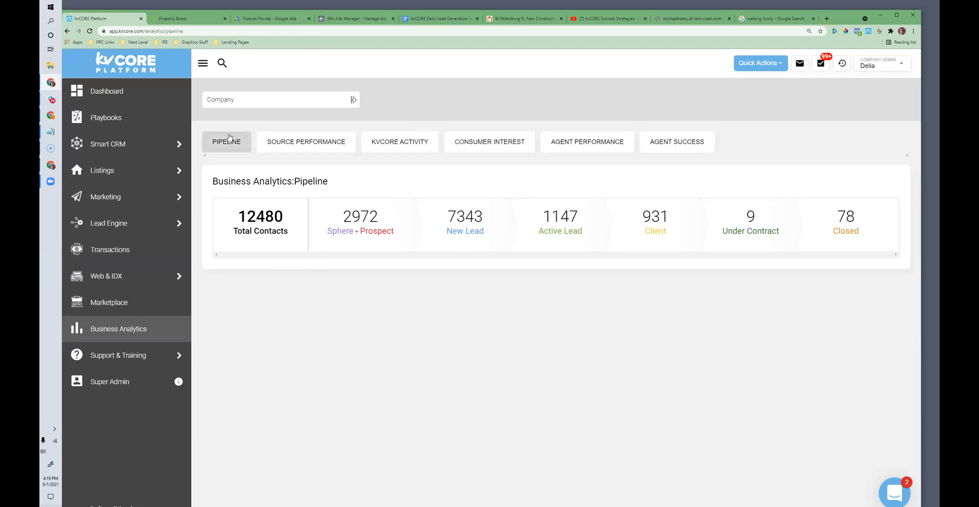
Step: Filter the pipeline by three individual agents in turn to review each one's contact counts by stage
{"action": "left_click", "coordinate": [228, 99]}
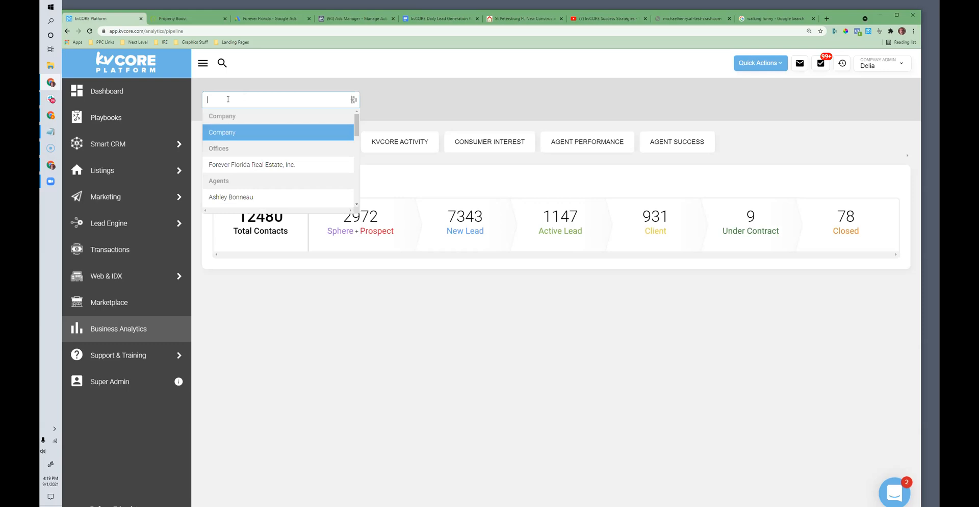
{"action": "scroll", "coordinate": [240, 168], "scroll_direction": "down", "scroll_amount": 5}
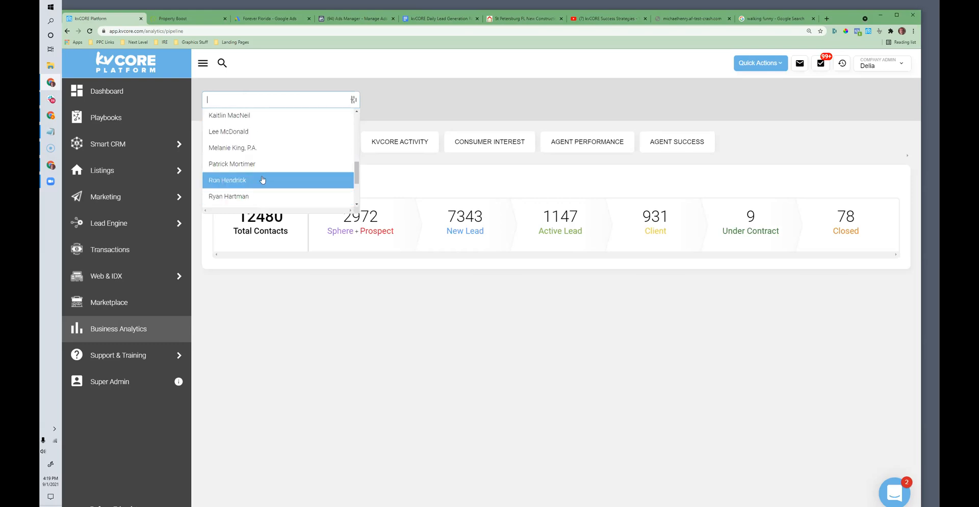
{"action": "left_click", "coordinate": [257, 194]}
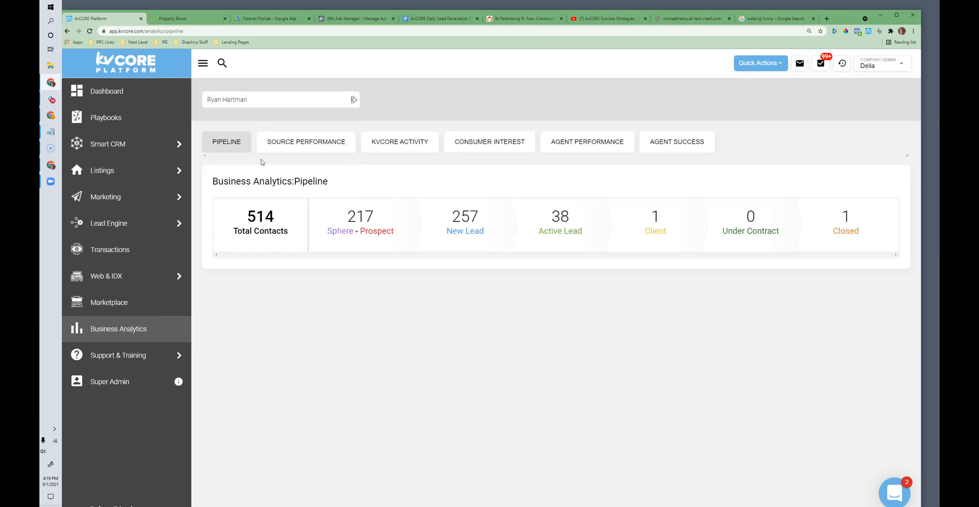
{"action": "left_click", "coordinate": [244, 100]}
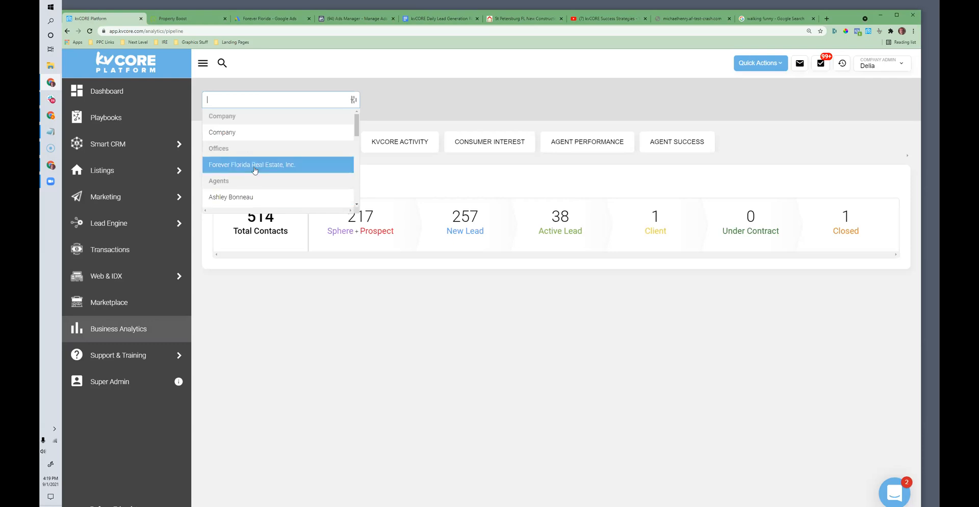
{"action": "scroll", "coordinate": [255, 171], "scroll_direction": "down", "scroll_amount": 4}
{"action": "left_click", "coordinate": [252, 183]}
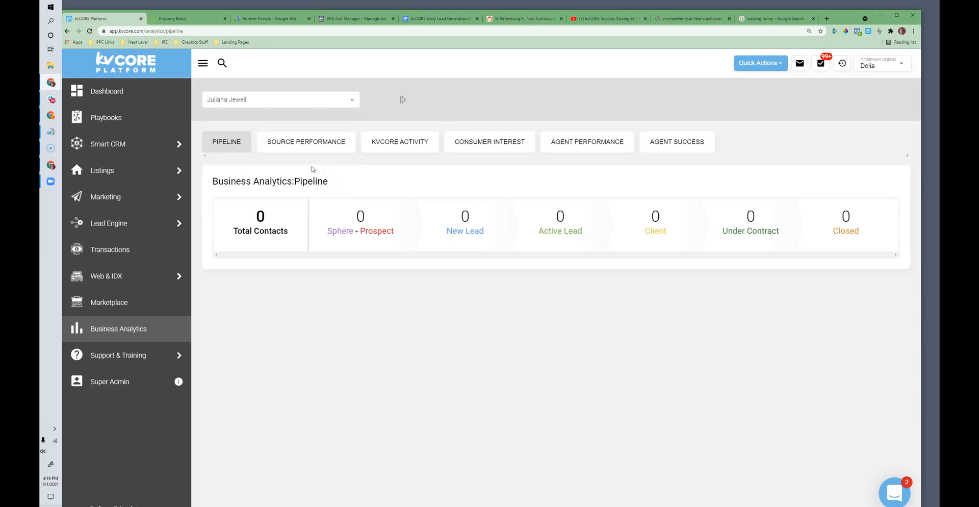
{"action": "left_click", "coordinate": [284, 105]}
{"action": "scroll", "coordinate": [258, 163], "scroll_direction": "down", "scroll_amount": 5}
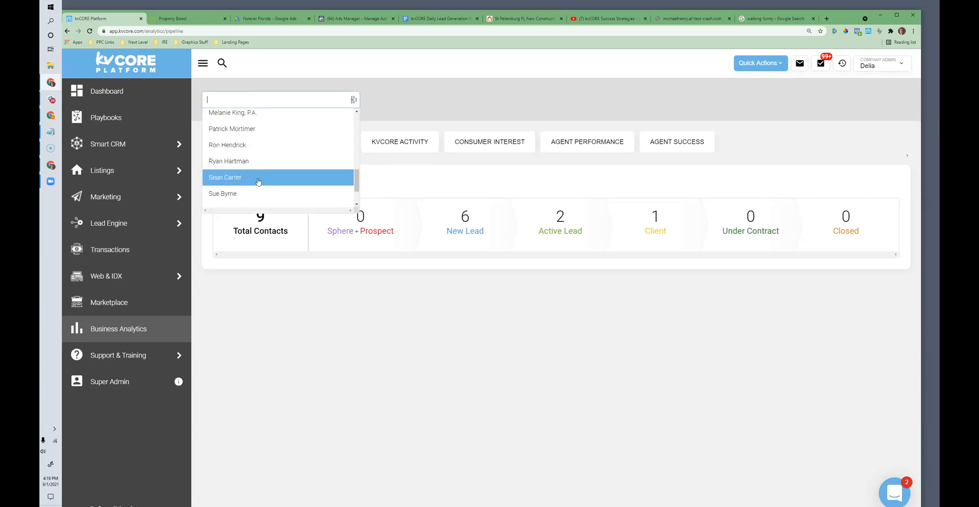
{"action": "left_click", "coordinate": [246, 193]}
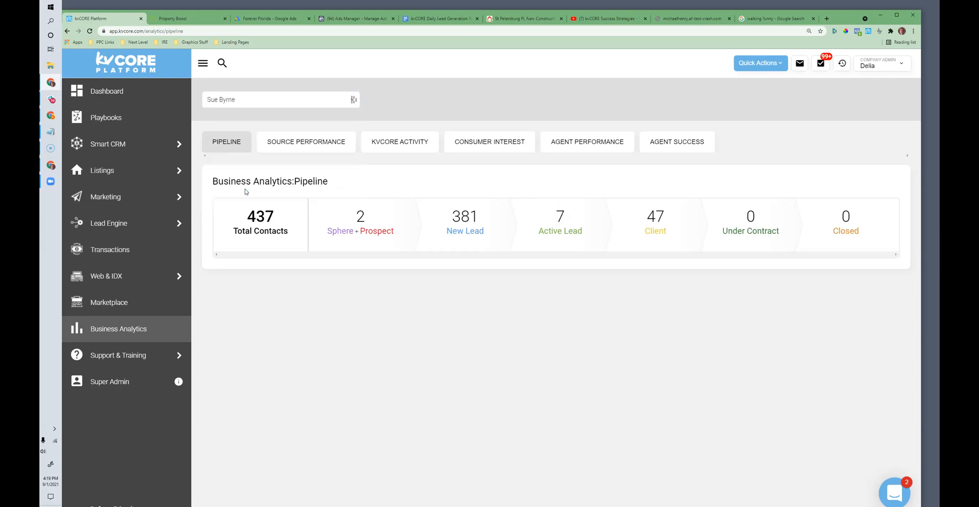
Step: Open the Source Performance report for the selected agent and remove facebookad from the source filter
{"action": "left_click", "coordinate": [307, 146]}
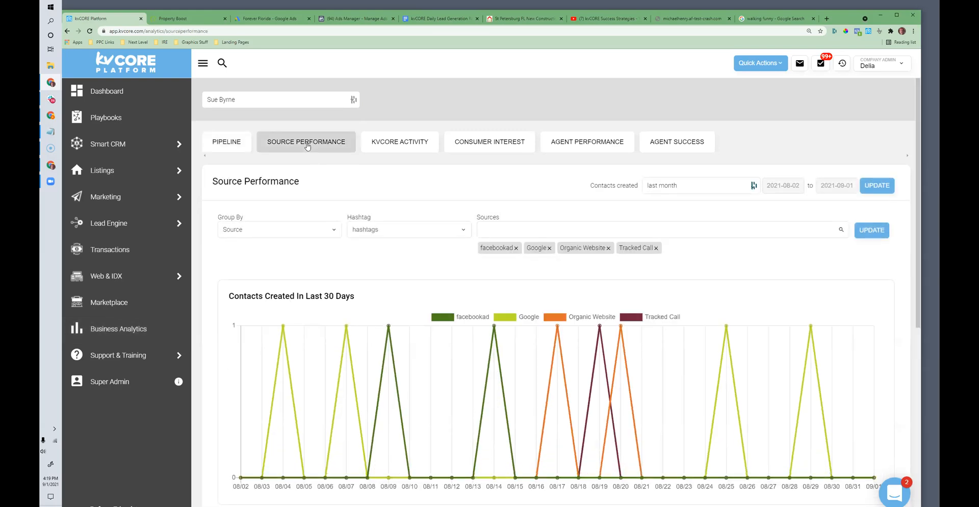
{"action": "scroll", "coordinate": [416, 231], "scroll_direction": "down", "scroll_amount": 1}
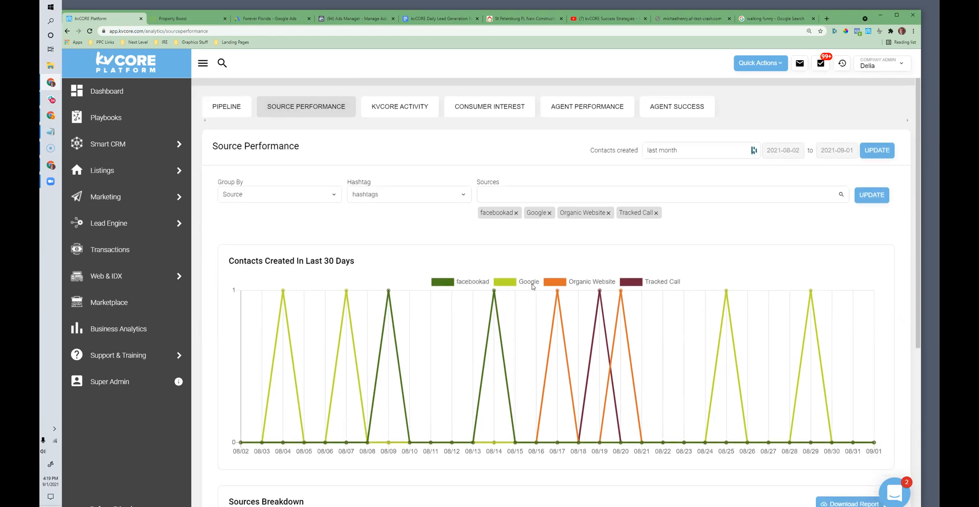
{"action": "left_click", "coordinate": [516, 213]}
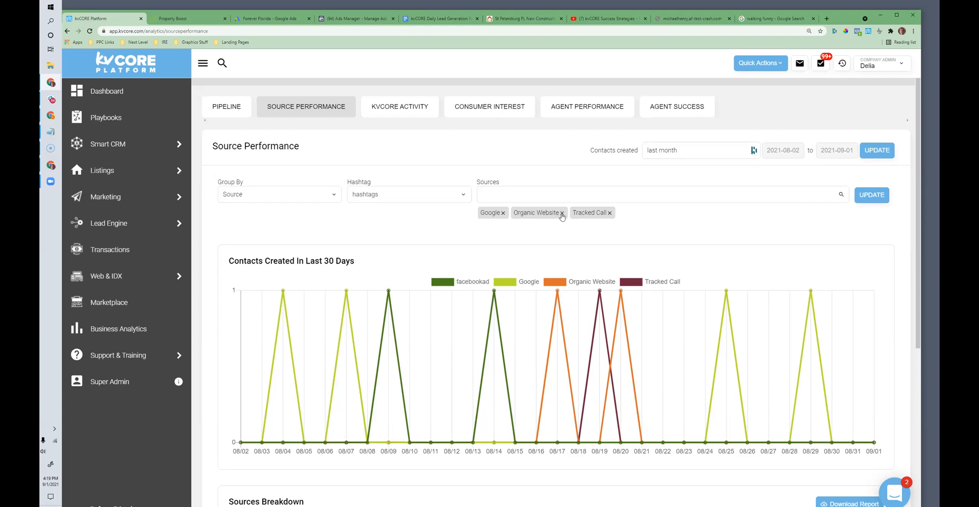
Step: Hide the Google, Organic Website and Tracked Call lines in the contacts chart to isolate facebookad, and examine the Sources Breakdown table
{"action": "left_click", "coordinate": [510, 282]}
{"action": "left_click", "coordinate": [560, 282]}
{"action": "left_click", "coordinate": [463, 284]}
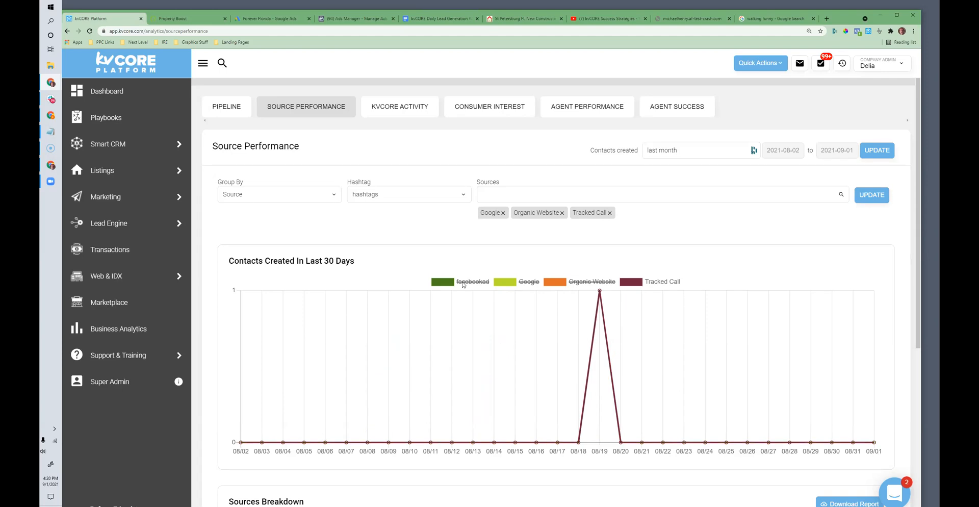
{"action": "left_click", "coordinate": [445, 284]}
{"action": "left_click", "coordinate": [511, 283]}
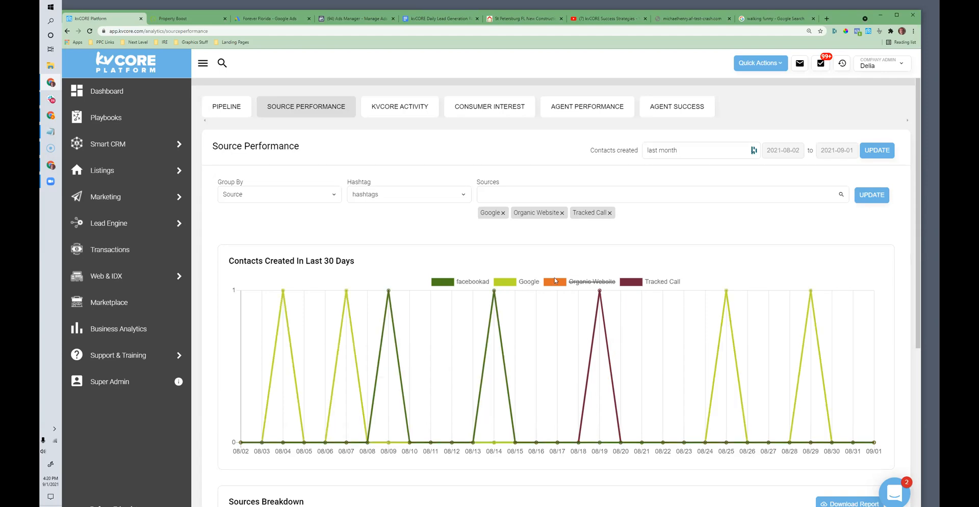
{"action": "left_click", "coordinate": [632, 282]}
{"action": "left_click", "coordinate": [509, 286]}
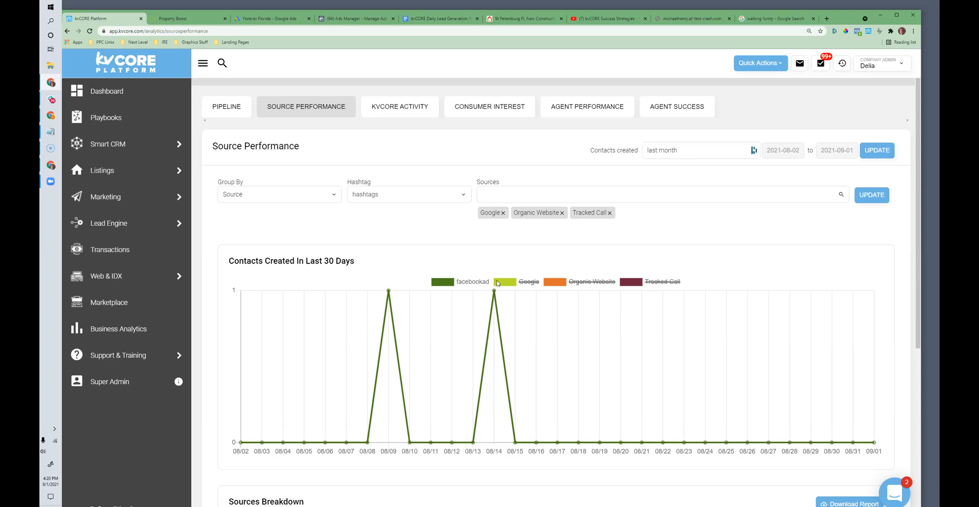
{"action": "left_click", "coordinate": [498, 283]}
{"action": "left_click", "coordinate": [497, 283]}
{"action": "scroll", "coordinate": [499, 282], "scroll_direction": "down", "scroll_amount": 2}
{"action": "scroll", "coordinate": [858, 323], "scroll_direction": "down", "scroll_amount": 3}
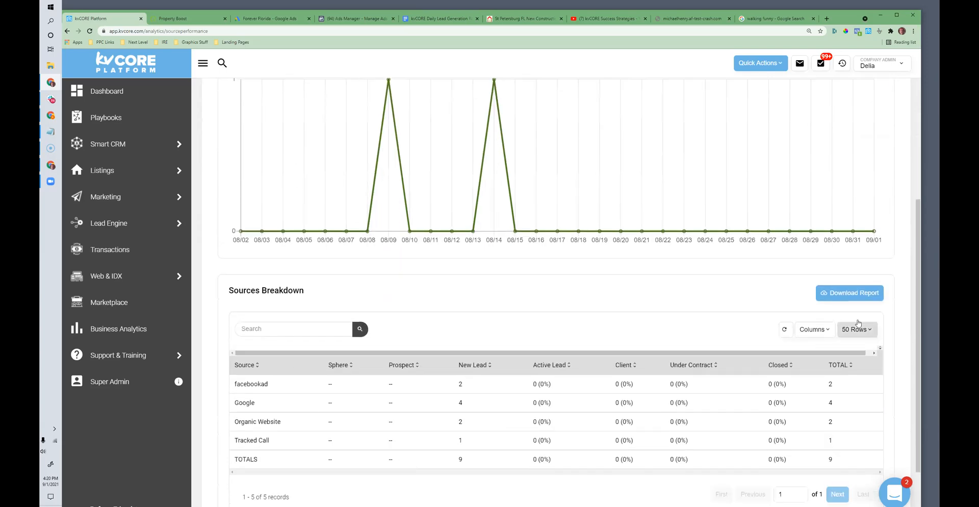
{"action": "left_click_drag", "start_coordinate": [316, 291], "coordinate": [233, 291]}
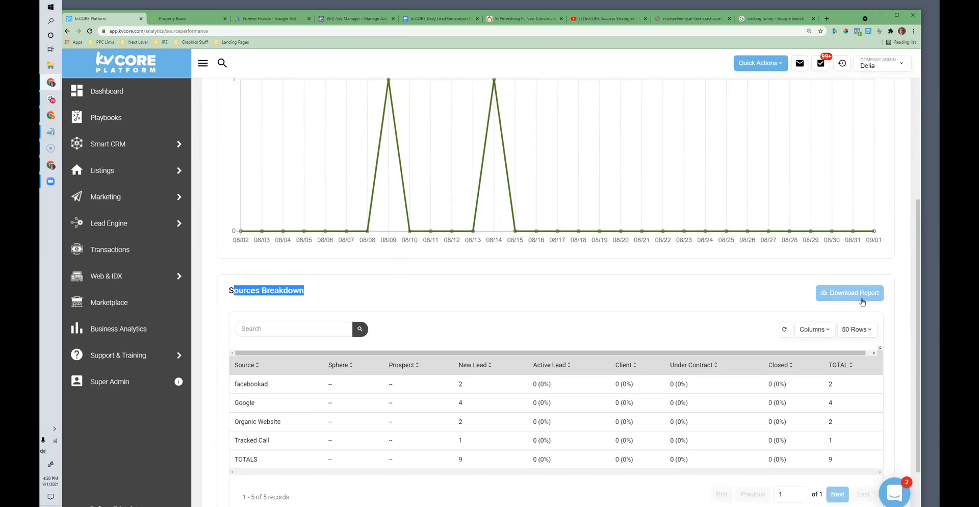
{"action": "scroll", "coordinate": [860, 301], "scroll_direction": "up", "scroll_amount": 5}
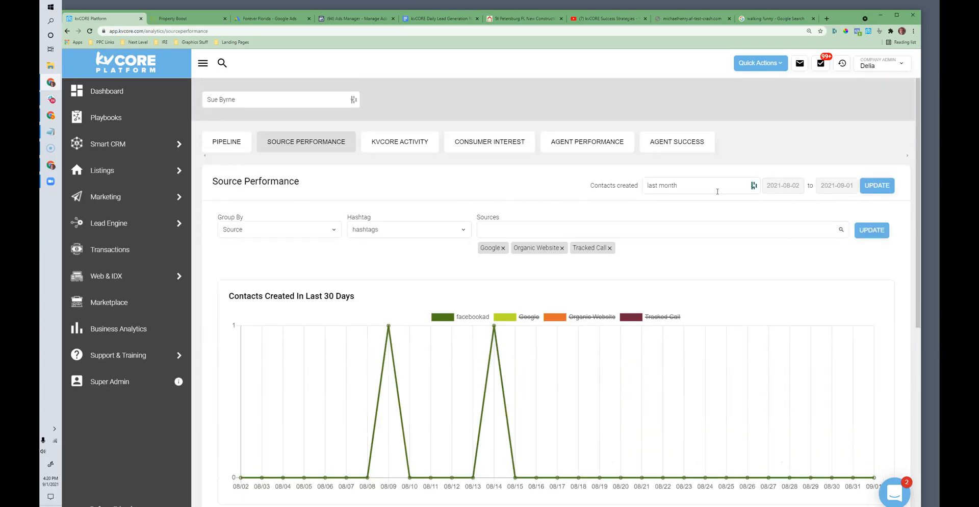
Step: Set the Source Performance contacts-created range to last 6 months and update the report
{"action": "left_click", "coordinate": [717, 191]}
{"action": "left_click", "coordinate": [690, 278]}
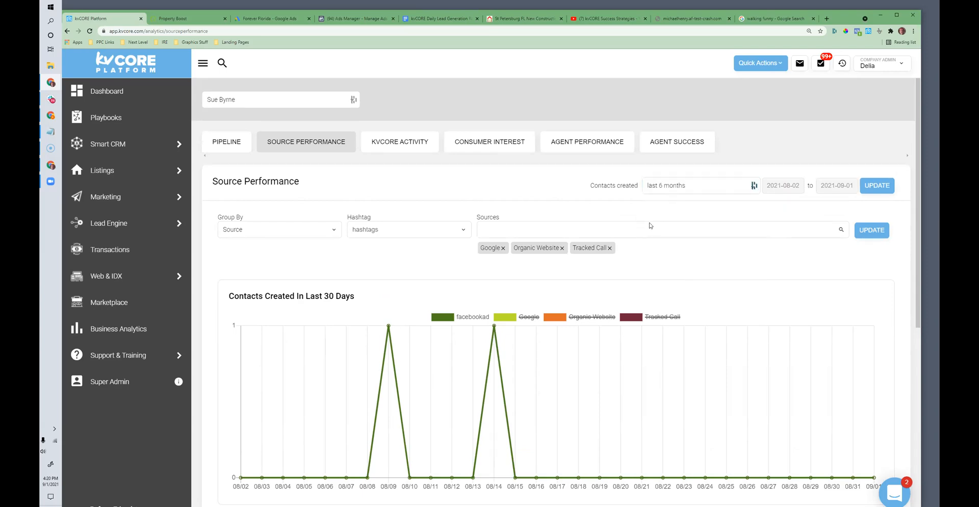
{"action": "left_click", "coordinate": [691, 183]}
{"action": "left_click", "coordinate": [679, 278]}
{"action": "scroll", "coordinate": [679, 278], "scroll_direction": "down", "scroll_amount": 1}
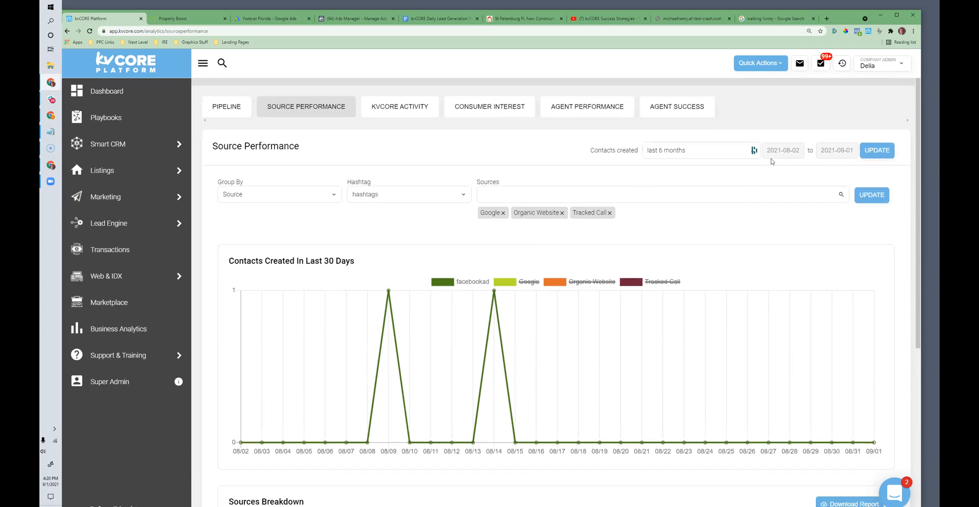
{"action": "left_click", "coordinate": [885, 151]}
Step: Download the six-month Sources Breakdown report and open the downloaded file in Excel
{"action": "scroll", "coordinate": [750, 324], "scroll_direction": "down", "scroll_amount": 3}
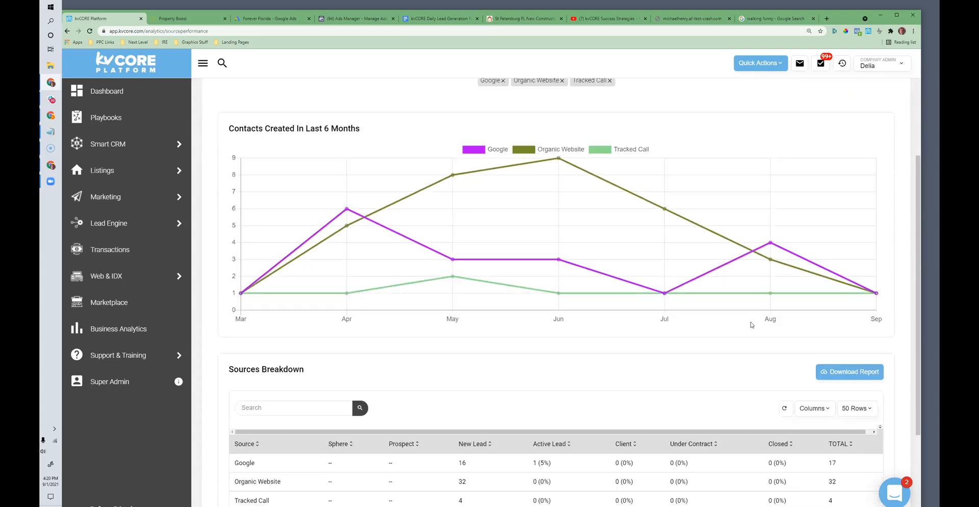
{"action": "left_click", "coordinate": [848, 362]}
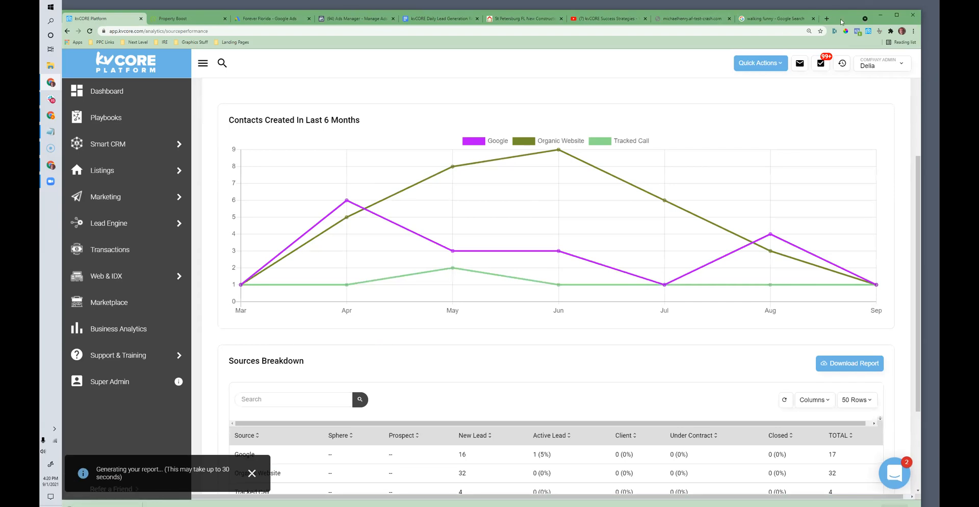
{"action": "left_click", "coordinate": [135, 502]}
{"action": "left_click", "coordinate": [147, 458]}
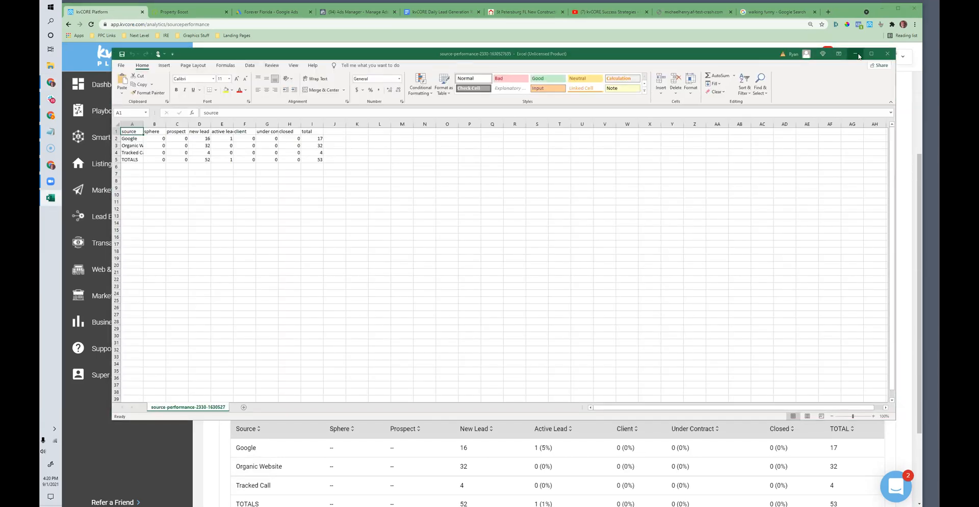
Step: Skip the Office sign-in with view-only use, decline sending optional data and close the Excel workbook
{"action": "left_click", "coordinate": [670, 133]}
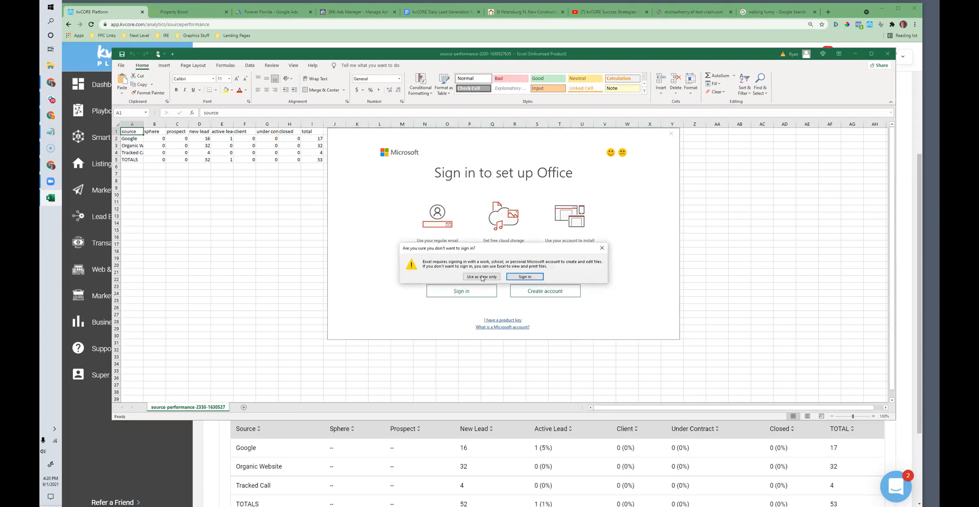
{"action": "left_click", "coordinate": [481, 277]}
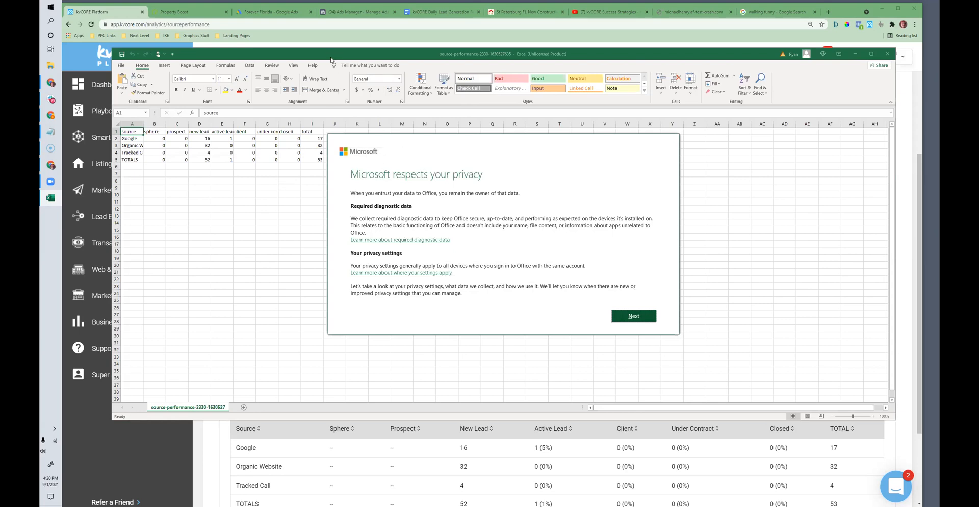
{"action": "left_click", "coordinate": [644, 317]}
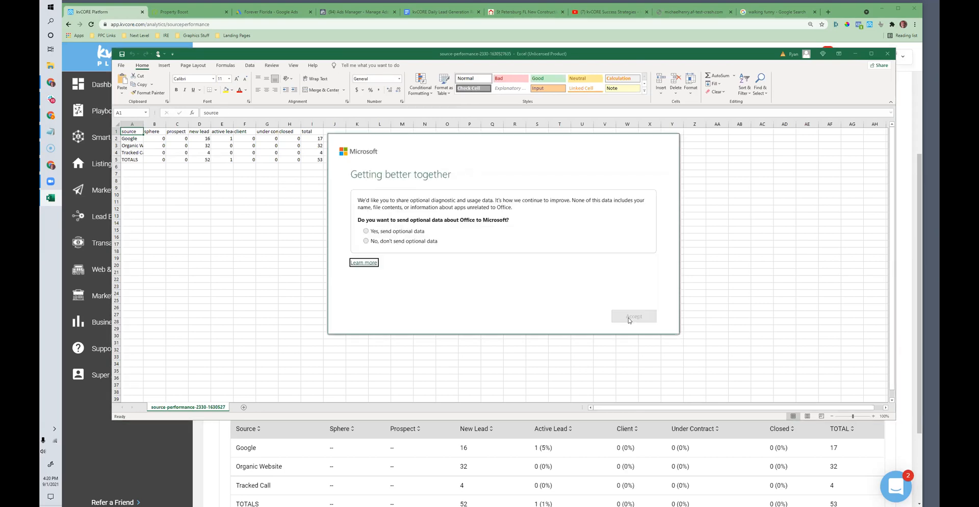
{"action": "left_click", "coordinate": [366, 240]}
{"action": "left_click", "coordinate": [633, 317]}
{"action": "left_click", "coordinate": [630, 317]}
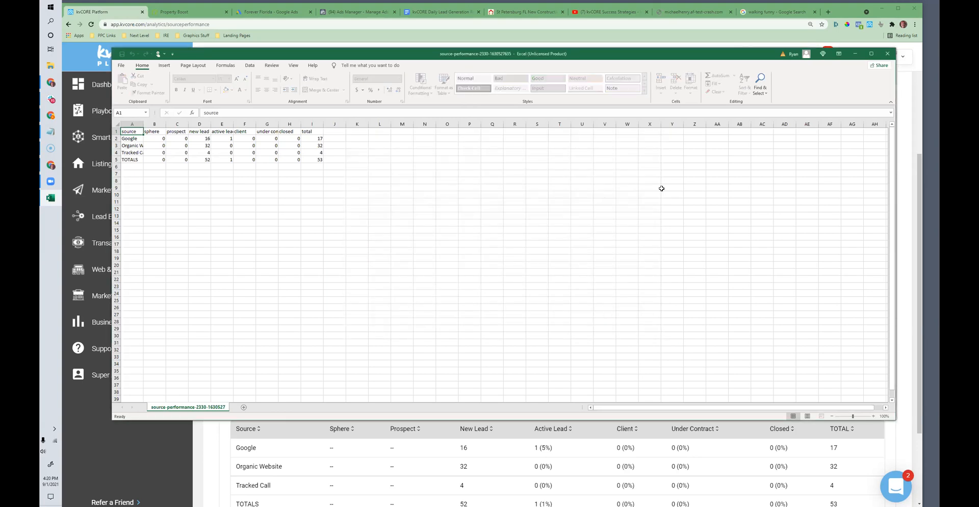
{"action": "left_click", "coordinate": [889, 57]}
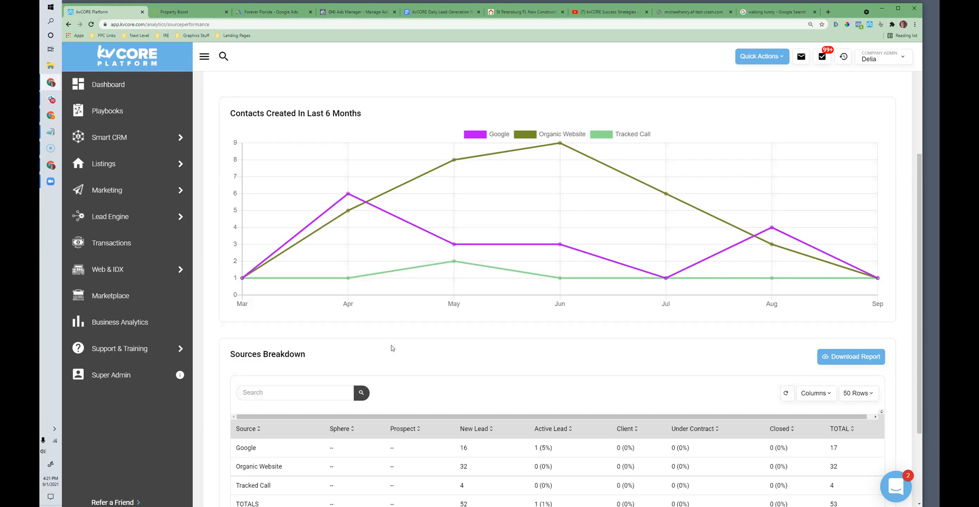
{"action": "scroll", "coordinate": [393, 347], "scroll_direction": "down", "scroll_amount": 2}
{"action": "scroll", "coordinate": [396, 354], "scroll_direction": "up", "scroll_amount": 3}
{"action": "scroll", "coordinate": [396, 355], "scroll_direction": "down", "scroll_amount": 2}
{"action": "scroll", "coordinate": [406, 353], "scroll_direction": "up", "scroll_amount": 1}
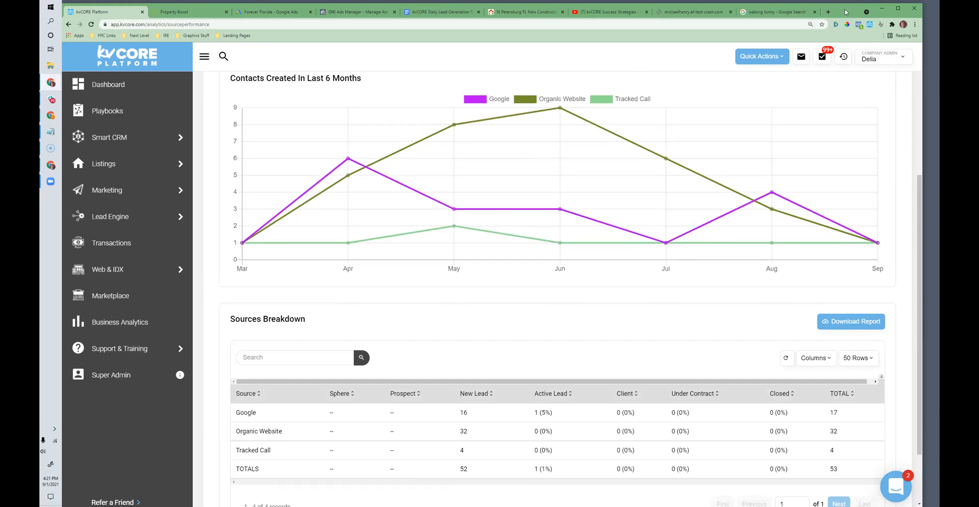
Step: Open Google Drive in a new browser tab
{"action": "left_click_drag", "start_coordinate": [837, 12], "coordinate": [839, 14]}
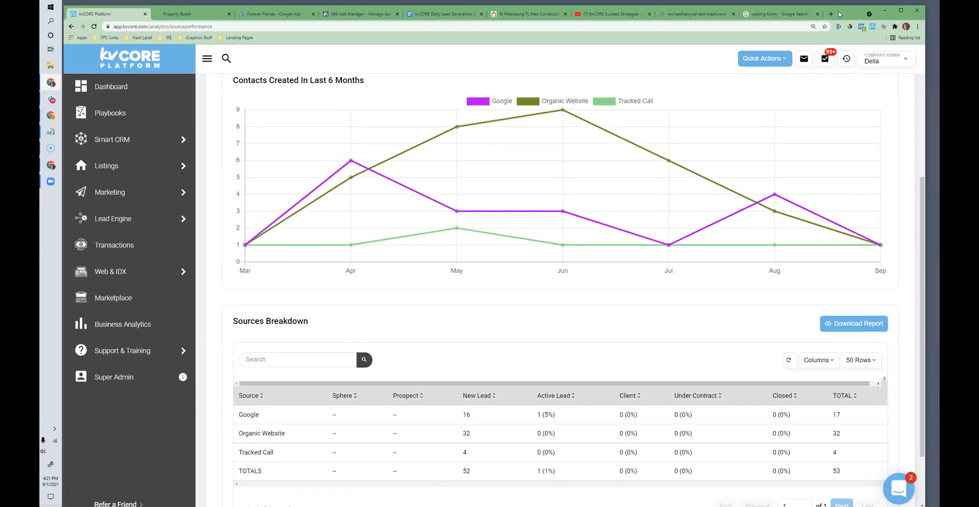
{"action": "left_click", "coordinate": [831, 14]}
{"action": "type", "text": "drive"}
{"action": "key", "text": "Return"}
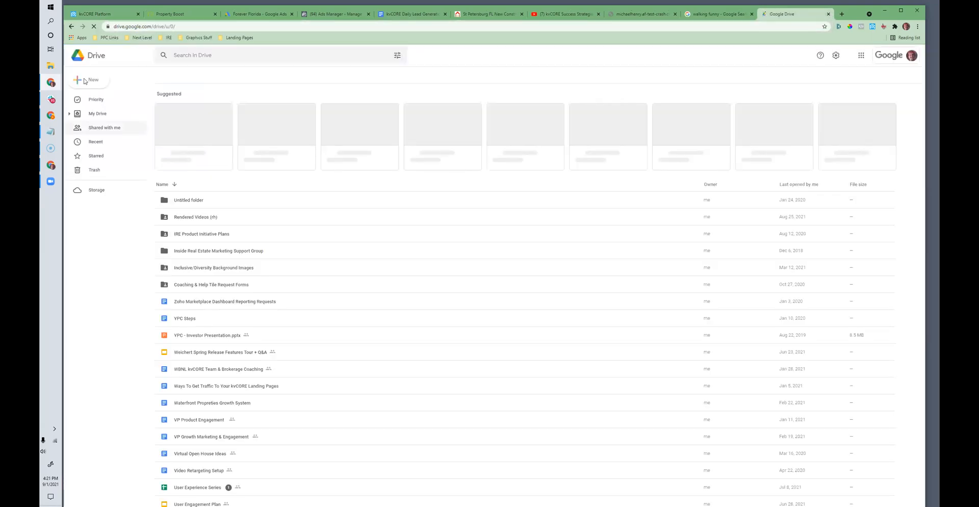
{"action": "left_click", "coordinate": [86, 81]}
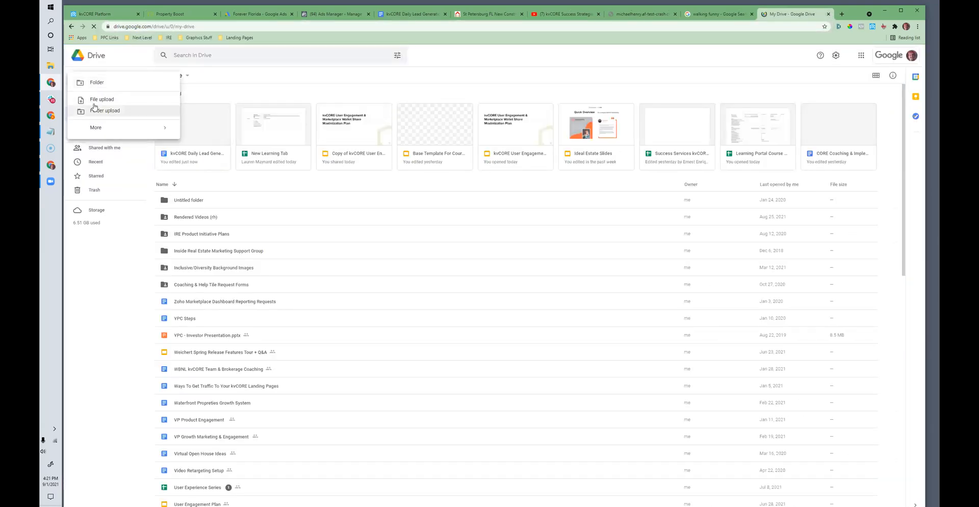
{"action": "left_click", "coordinate": [101, 117]}
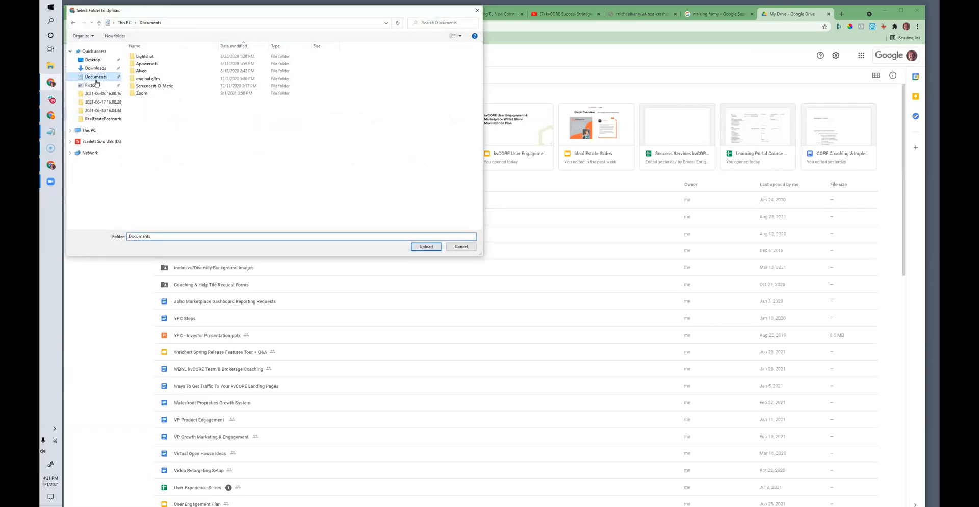
{"action": "left_click", "coordinate": [460, 246]}
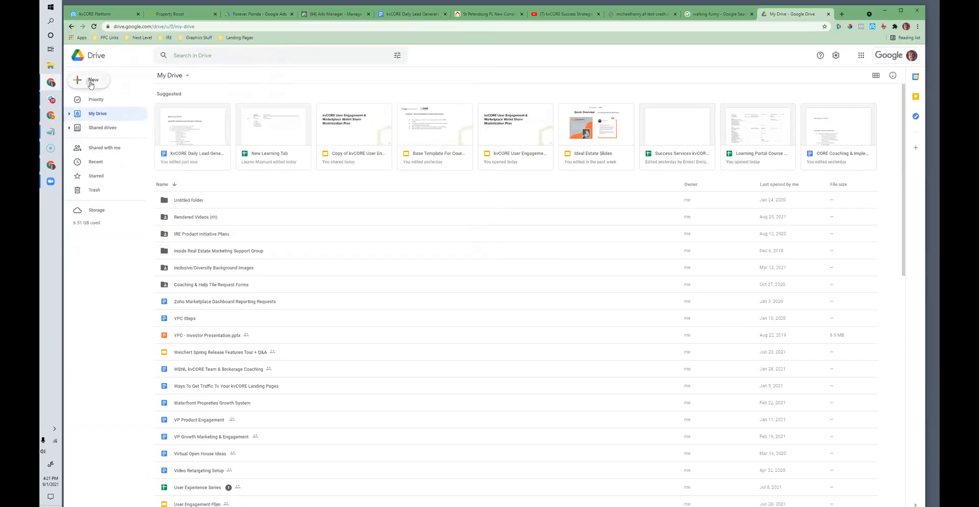
Step: Upload the source-performance CSV file from the Downloads folder to My Drive
{"action": "left_click", "coordinate": [88, 81]}
{"action": "left_click", "coordinate": [102, 99]}
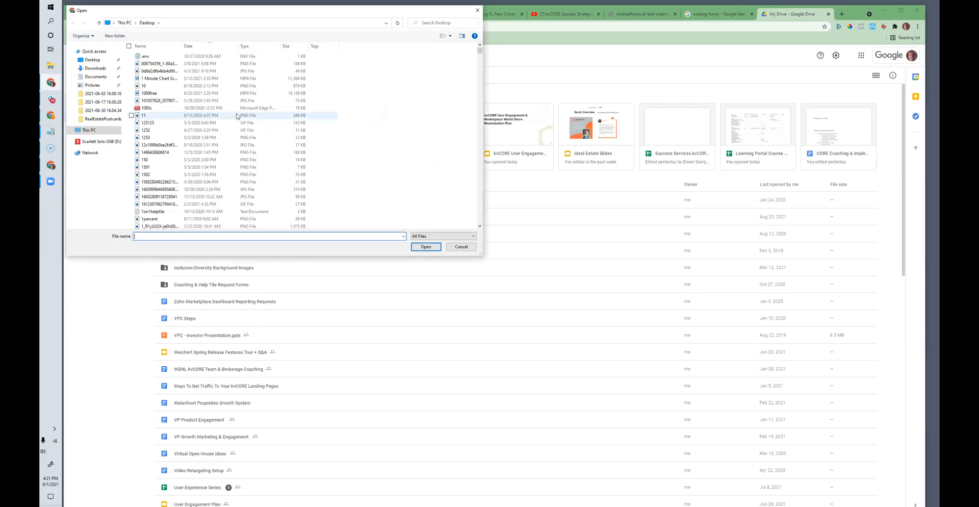
{"action": "left_click", "coordinate": [95, 68]}
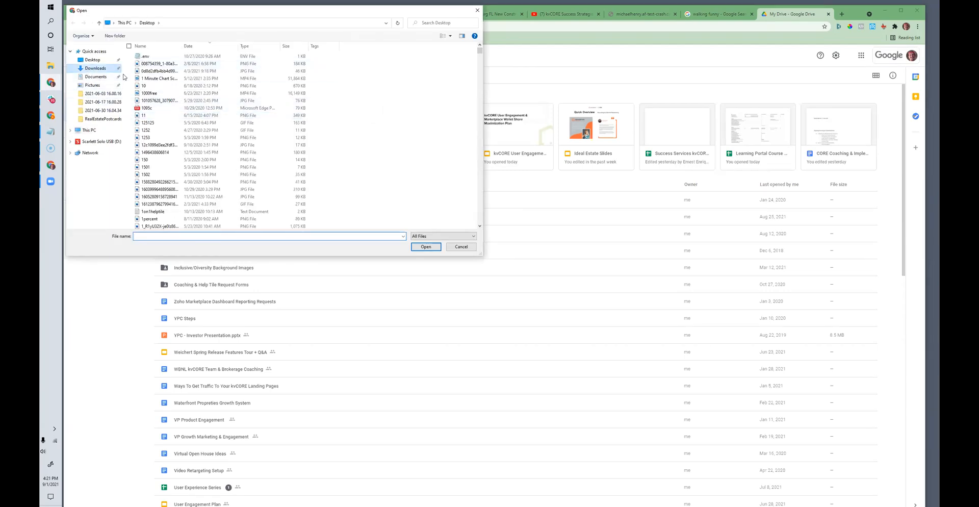
{"action": "left_click", "coordinate": [168, 65]}
{"action": "left_click", "coordinate": [427, 247]}
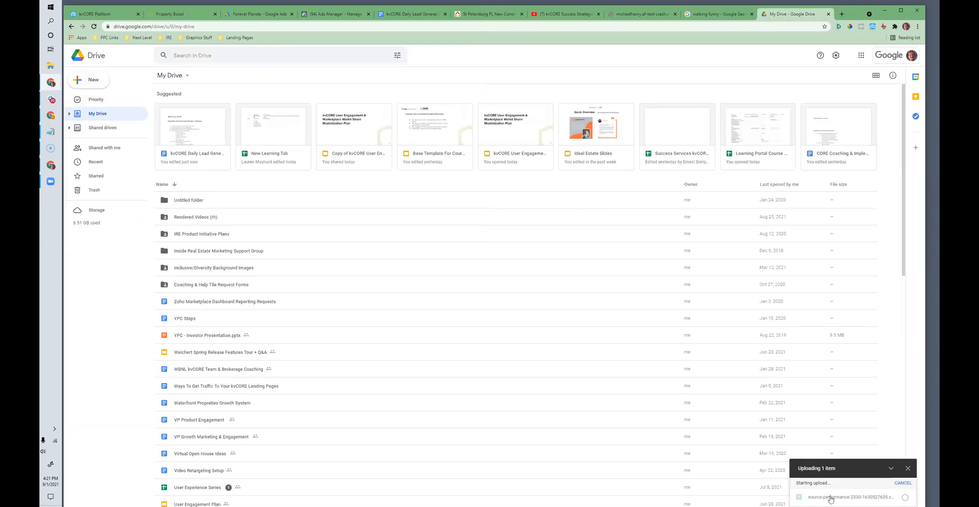
Step: Preview the uploaded source-performance CSV, open it with Google Sheets and close the Sheets tab
{"action": "left_click", "coordinate": [830, 497]}
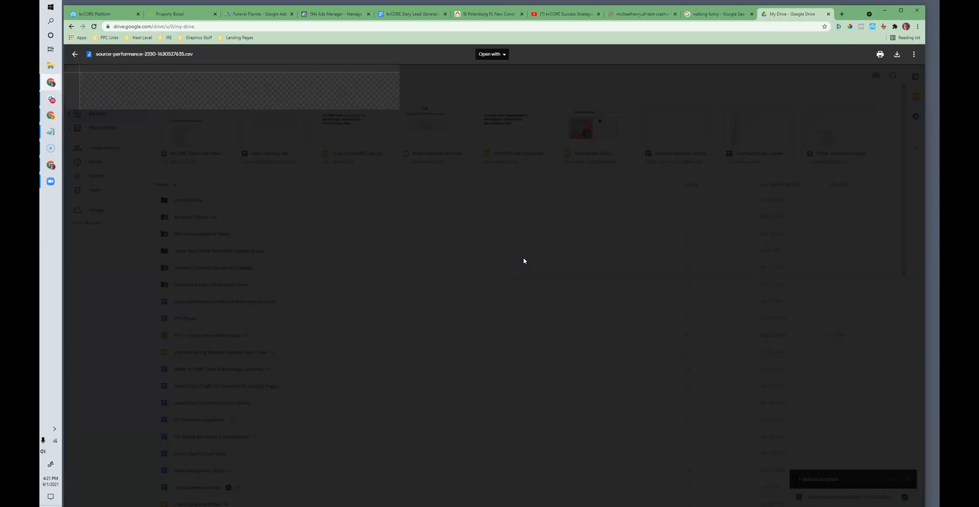
{"action": "left_click", "coordinate": [481, 59]}
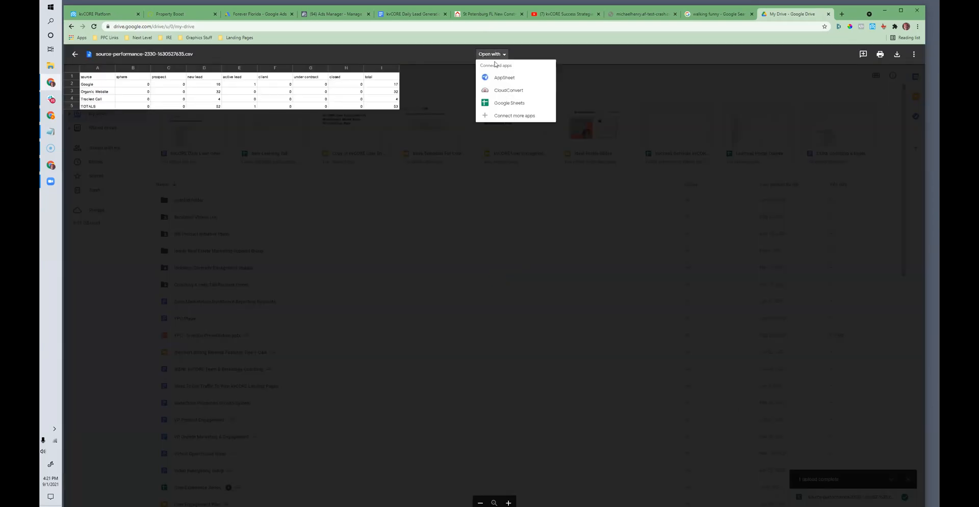
{"action": "left_click", "coordinate": [509, 104]}
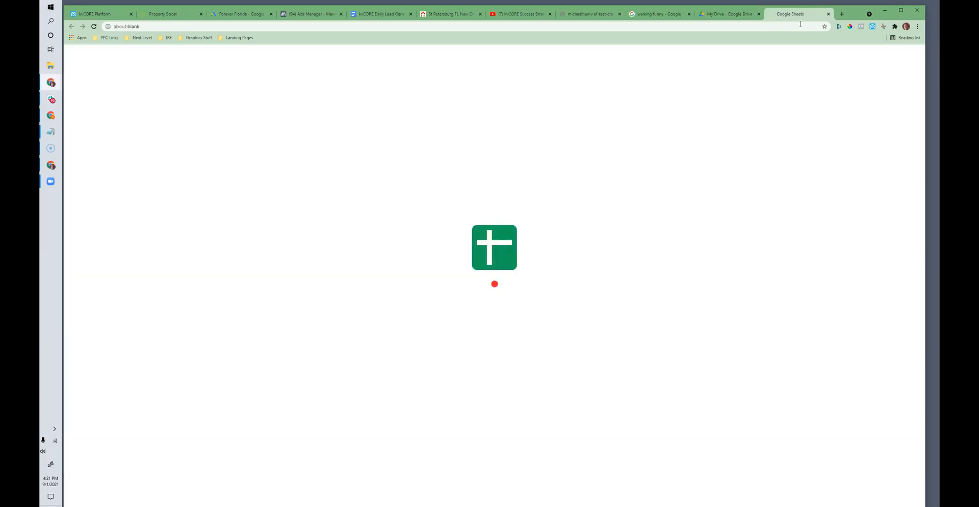
{"action": "left_click", "coordinate": [828, 14]}
{"action": "left_click", "coordinate": [114, 26]}
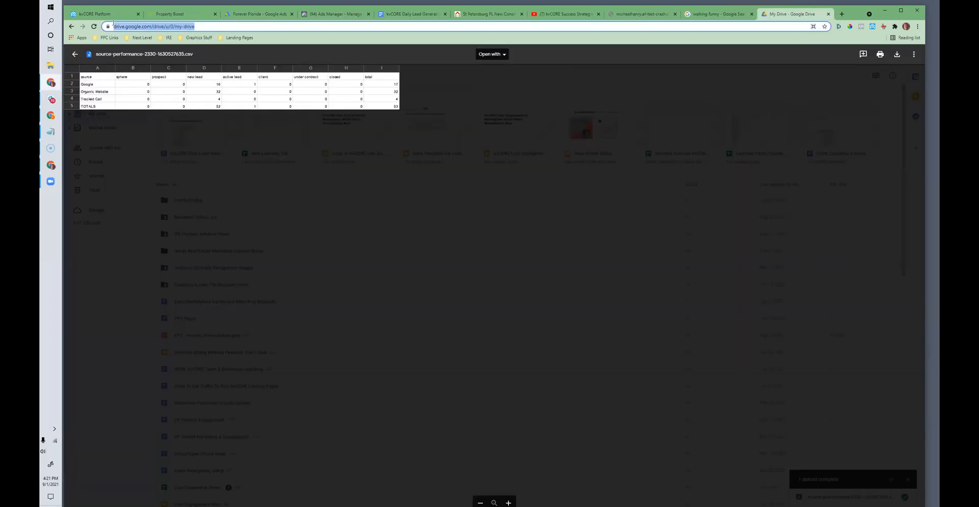
Step: Return to the daily lead generation checklist and review its Google Leads and Google Retargeting? items
{"action": "left_click", "coordinate": [107, 14]}
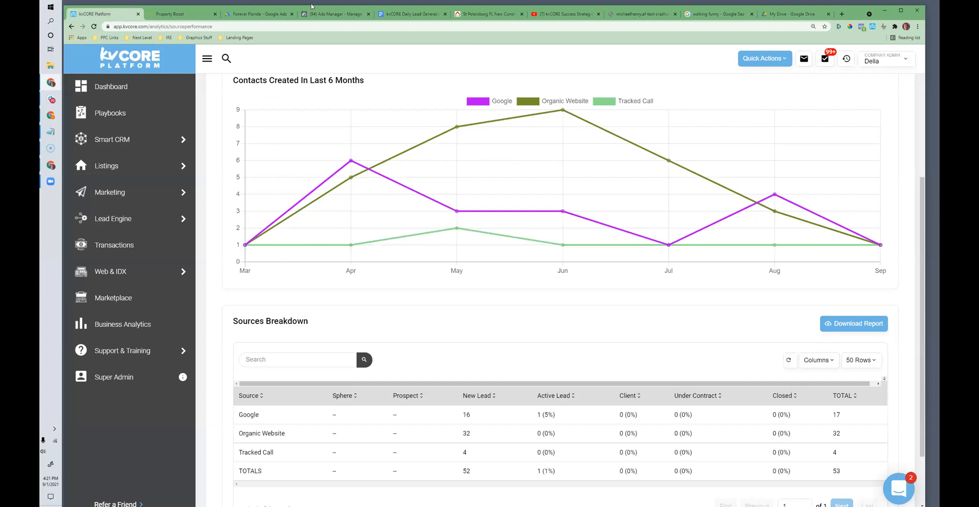
{"action": "left_click", "coordinate": [410, 13]}
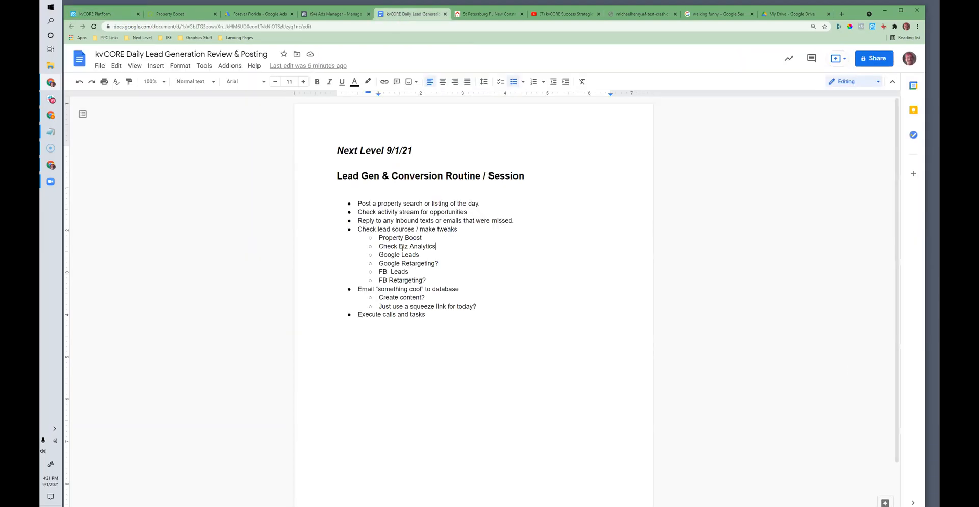
{"action": "left_click", "coordinate": [427, 251]}
{"action": "left_click_drag", "start_coordinate": [436, 257], "coordinate": [372, 254]}
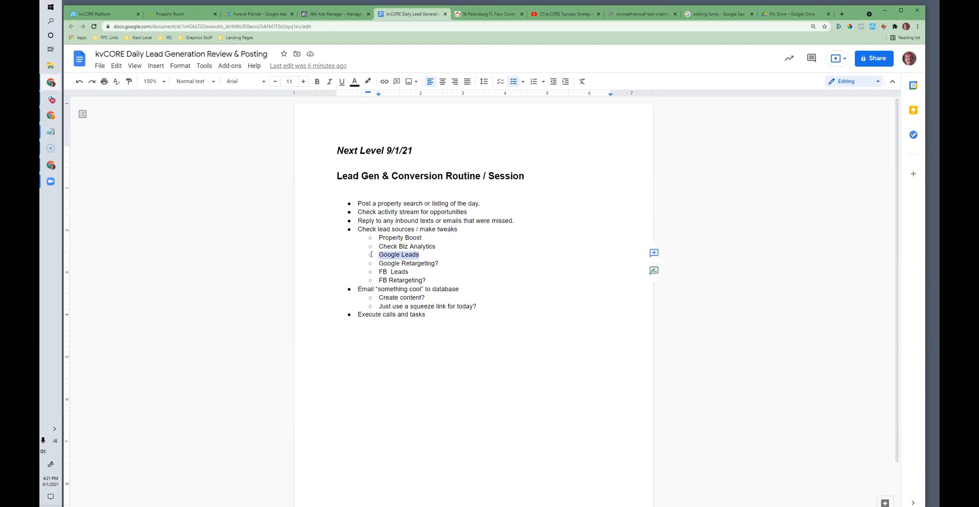
{"action": "left_click", "coordinate": [397, 264]}
{"action": "left_click_drag", "start_coordinate": [440, 263], "coordinate": [378, 264]}
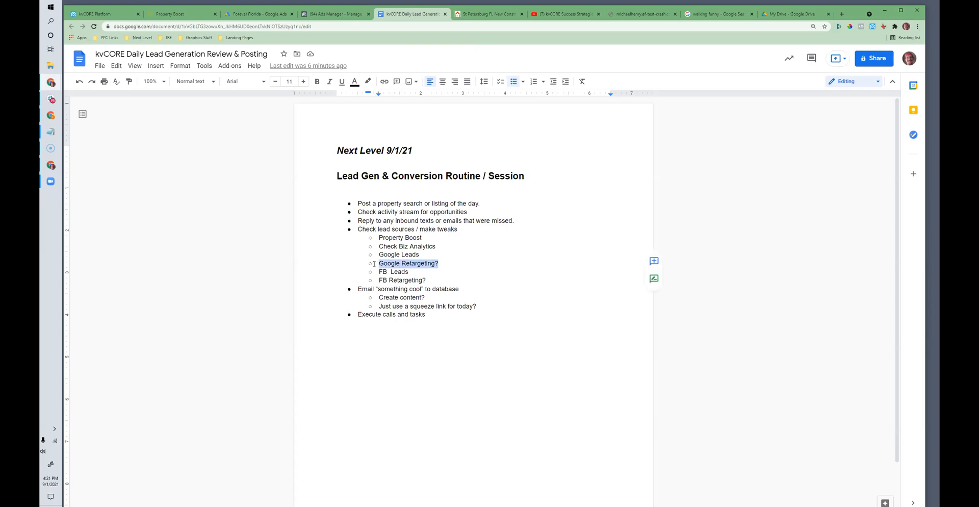
Step: Switch to Google Ads, leave the text ad editor and show the ads for all campaigns
{"action": "left_click", "coordinate": [257, 14]}
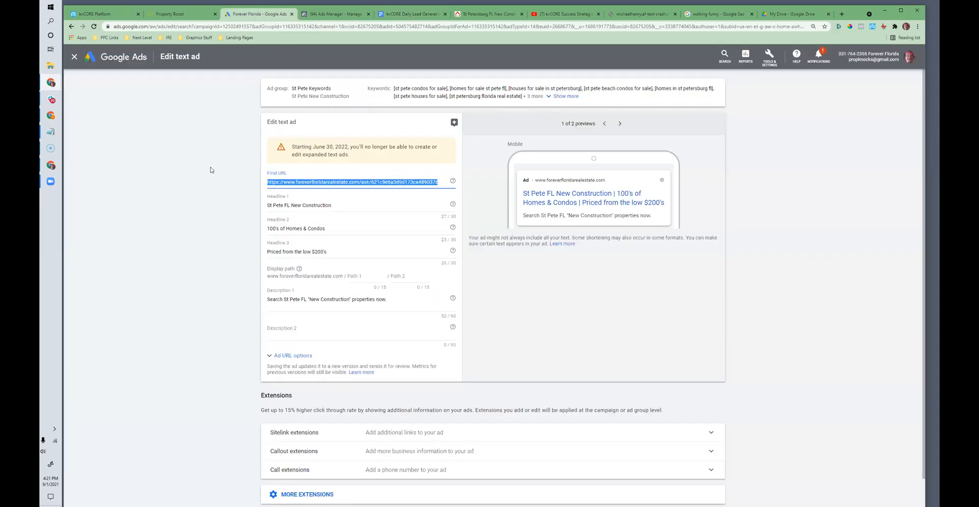
{"action": "left_click", "coordinate": [74, 56]}
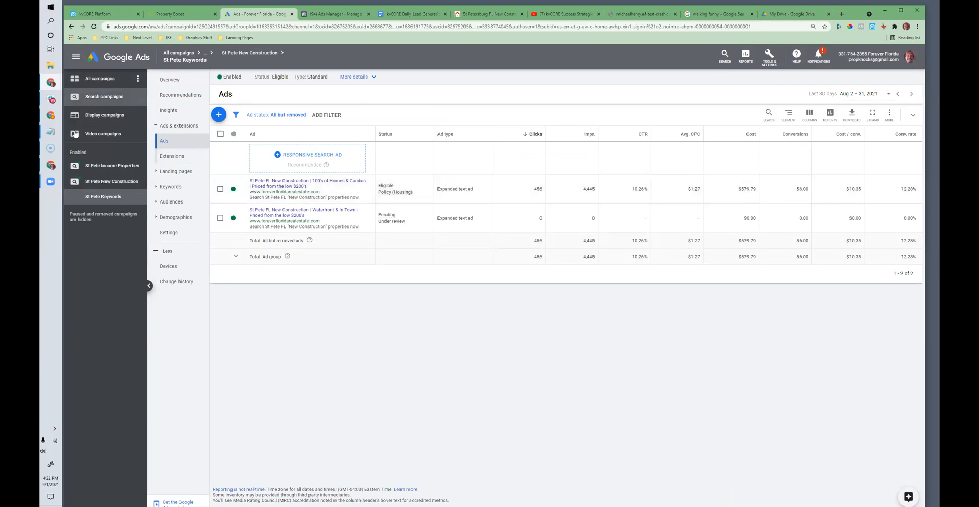
{"action": "left_click", "coordinate": [92, 82]}
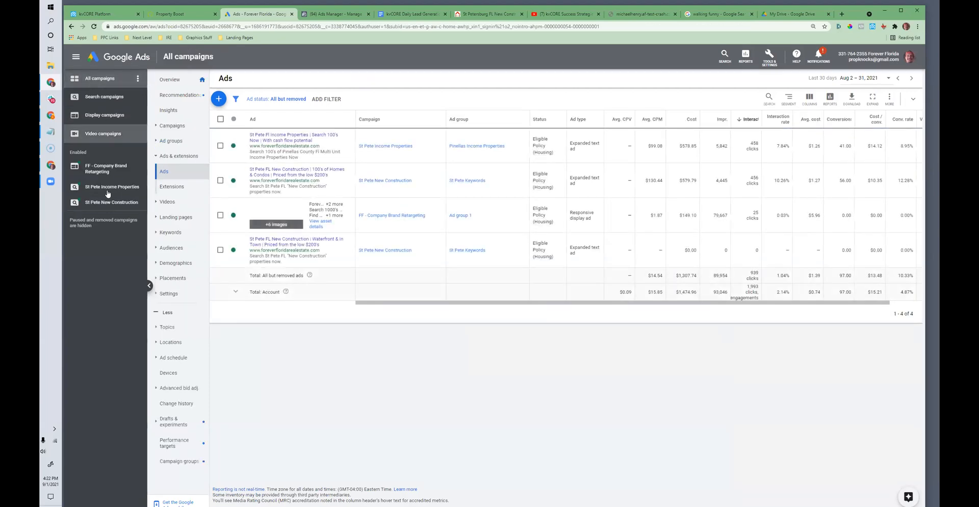
Step: Show the ads of the FF - Company Brand Retargeting campaign and check its clicks, average CPC and date range
{"action": "left_click", "coordinate": [108, 177]}
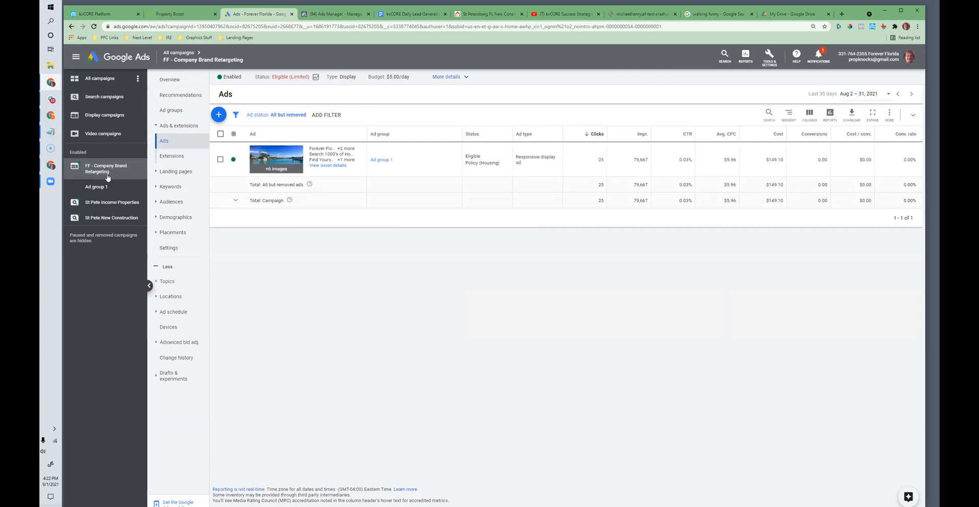
{"action": "left_click_drag", "start_coordinate": [735, 159], "coordinate": [725, 161]}
{"action": "double_click", "coordinate": [600, 160]}
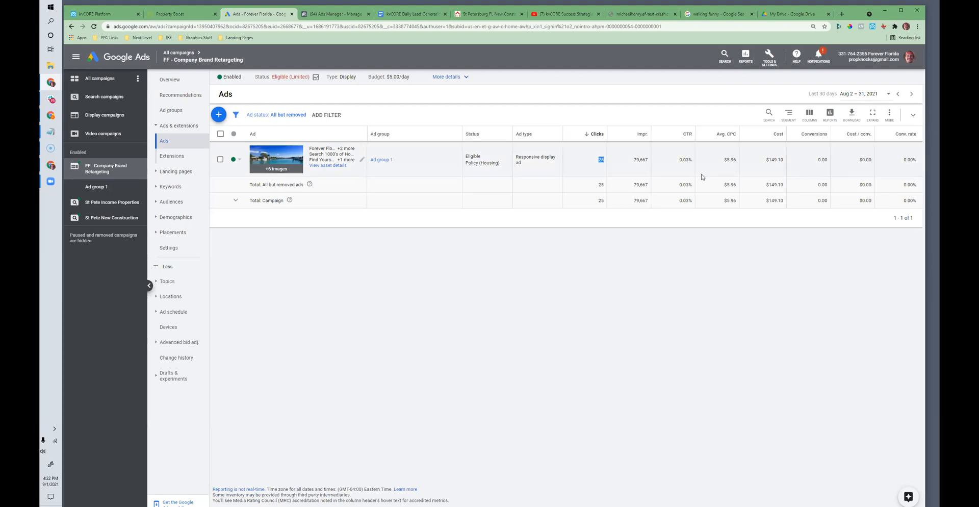
{"action": "left_click", "coordinate": [861, 94]}
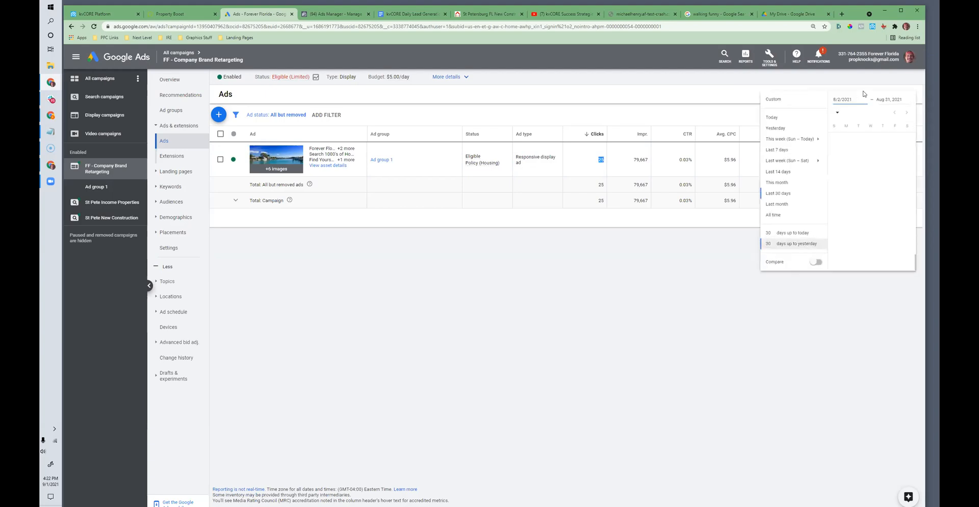
{"action": "left_click", "coordinate": [330, 276]}
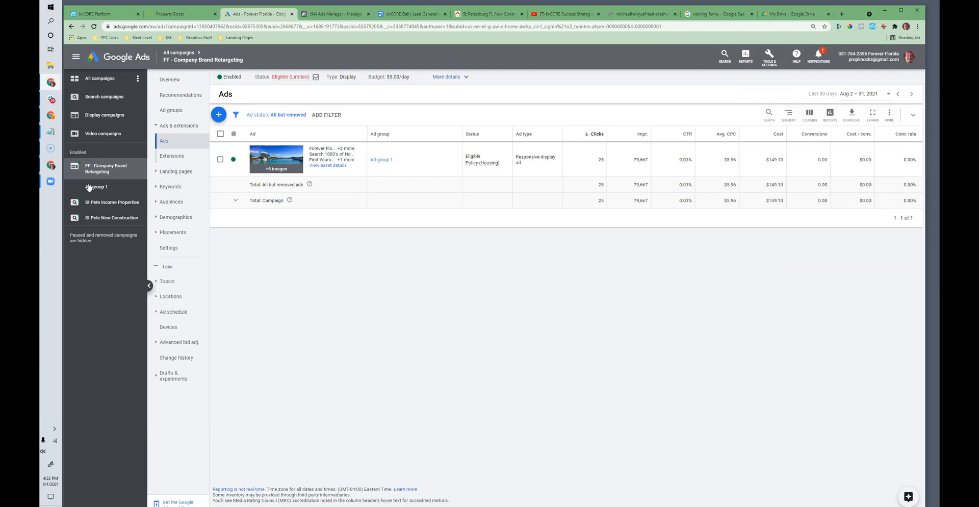
Step: Show the ads for all display campaigns and check the retargeting ad's impressions
{"action": "left_click", "coordinate": [89, 121]}
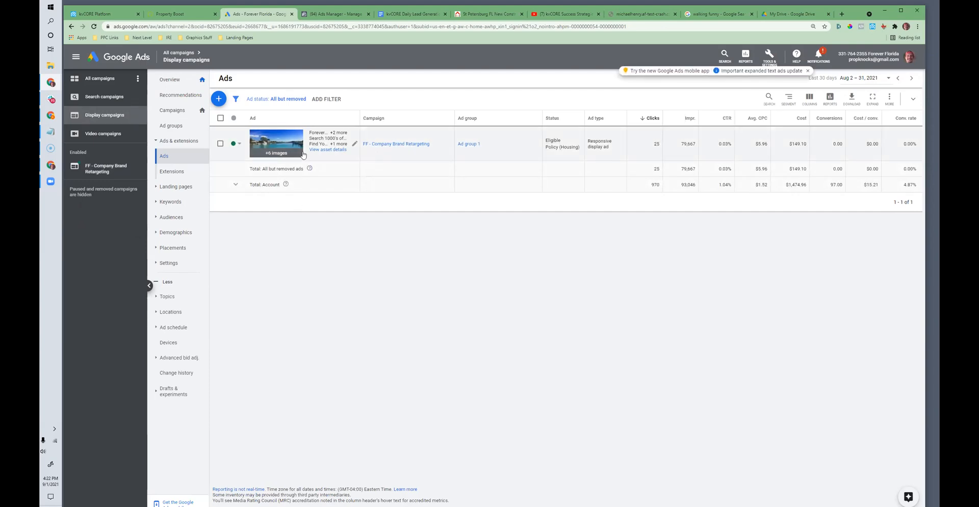
{"action": "double_click", "coordinate": [692, 142]}
{"action": "left_click_drag", "start_coordinate": [680, 144], "coordinate": [694, 144]}
Step: View the responsive display ad's asset details and review its top image-based and text-based combinations
{"action": "left_click", "coordinate": [330, 150]}
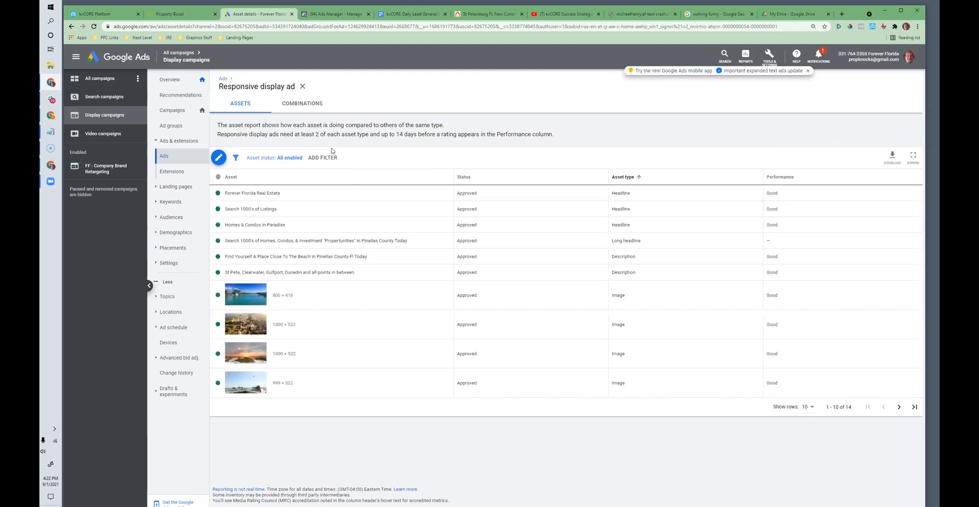
{"action": "left_click", "coordinate": [289, 110]}
{"action": "scroll", "coordinate": [375, 261], "scroll_direction": "down", "scroll_amount": 2}
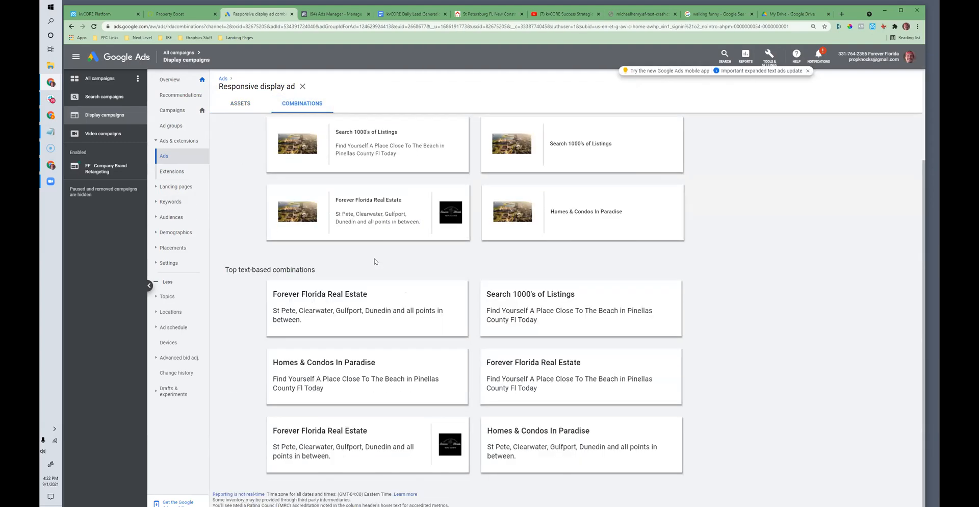
{"action": "scroll", "coordinate": [374, 261], "scroll_direction": "down", "scroll_amount": 1}
{"action": "scroll", "coordinate": [374, 259], "scroll_direction": "up", "scroll_amount": 3}
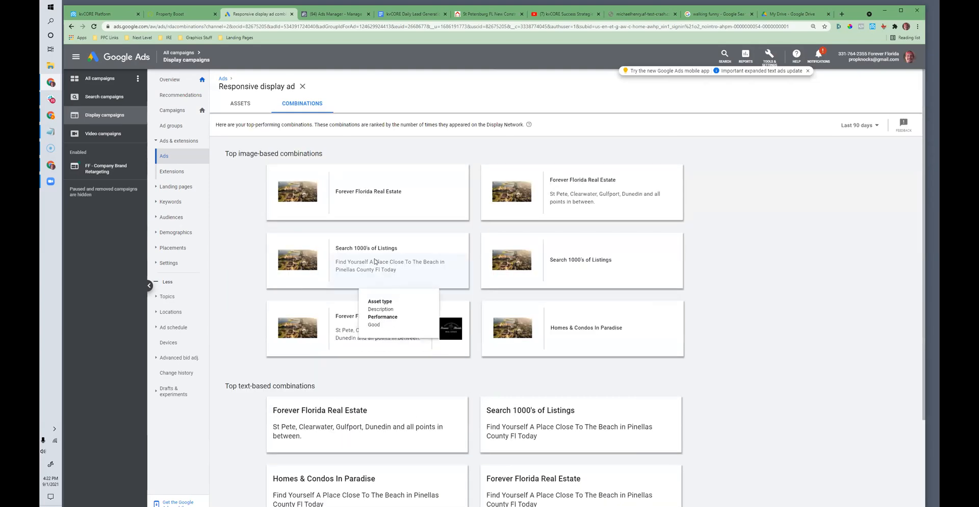
{"action": "scroll", "coordinate": [375, 261], "scroll_direction": "down", "scroll_amount": 2}
{"action": "scroll", "coordinate": [374, 261], "scroll_direction": "up", "scroll_amount": 2}
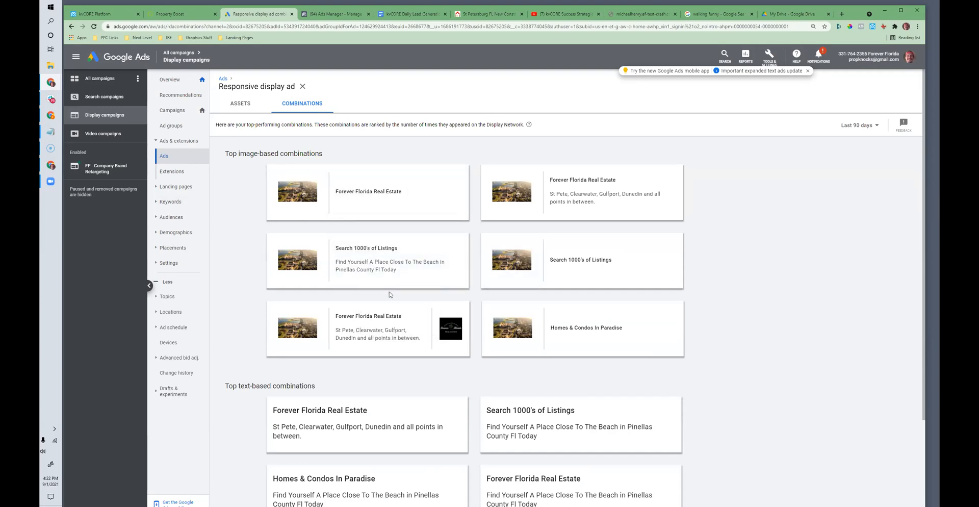
{"action": "scroll", "coordinate": [356, 319], "scroll_direction": "down", "scroll_amount": 3}
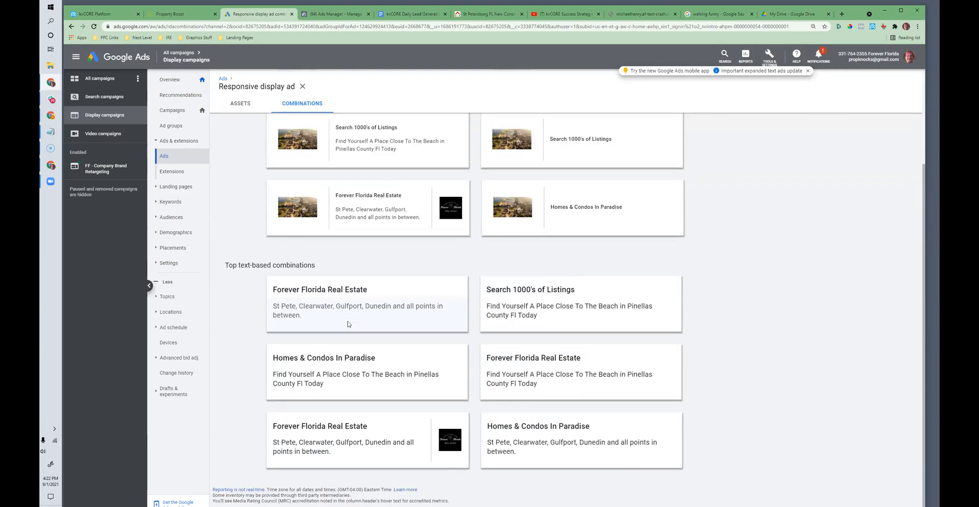
{"action": "scroll", "coordinate": [477, 403], "scroll_direction": "up", "scroll_amount": 1}
{"action": "scroll", "coordinate": [477, 403], "scroll_direction": "up", "scroll_amount": 2}
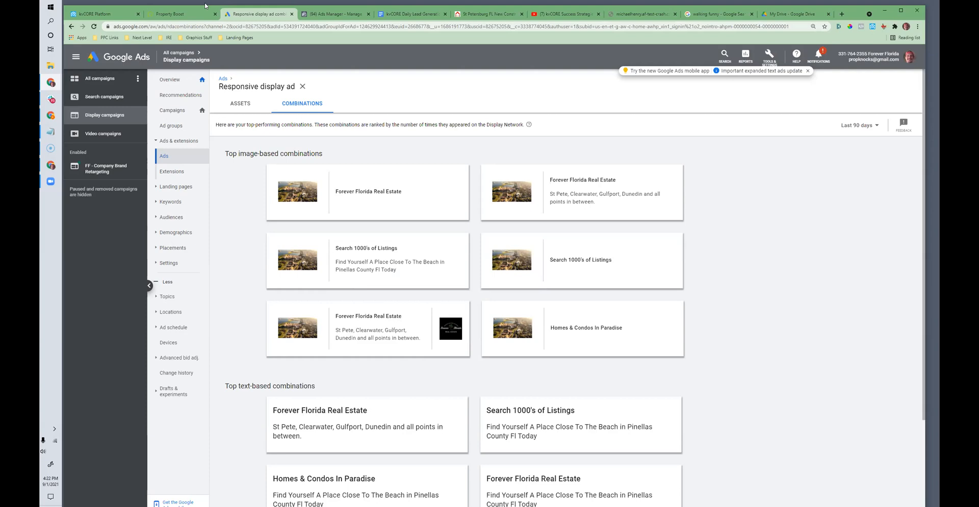
Step: Return to the daily checklist, go to its FB Leads item and switch to Facebook Ads Manager
{"action": "left_click", "coordinate": [412, 14]}
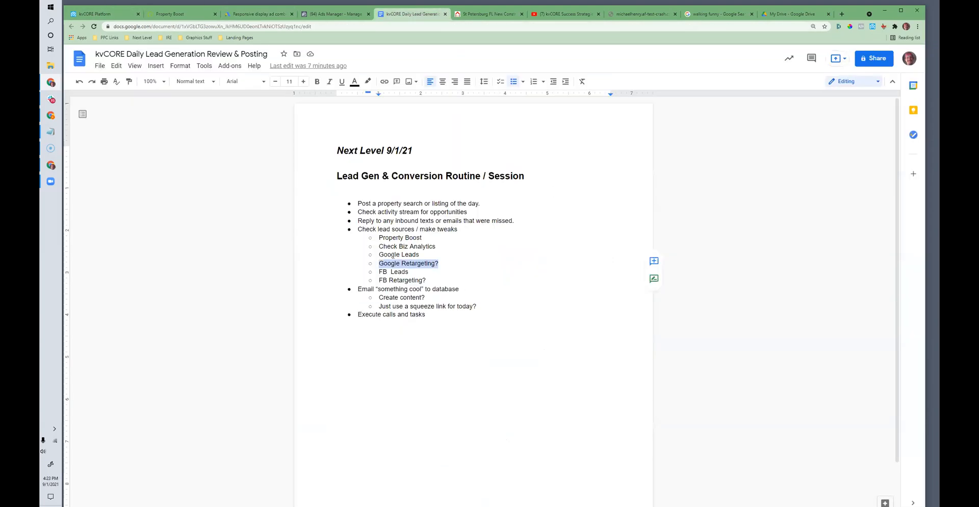
{"action": "left_click", "coordinate": [438, 269]}
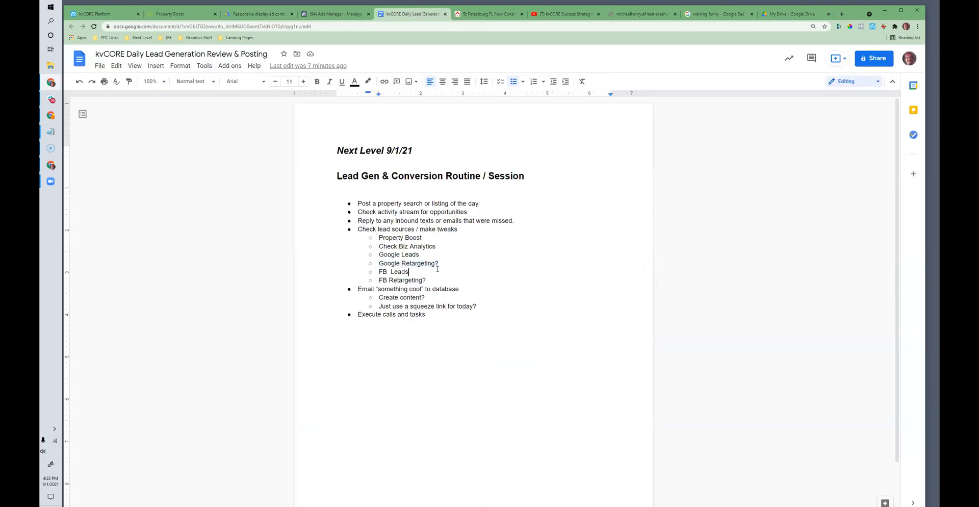
{"action": "left_click", "coordinate": [310, 15]}
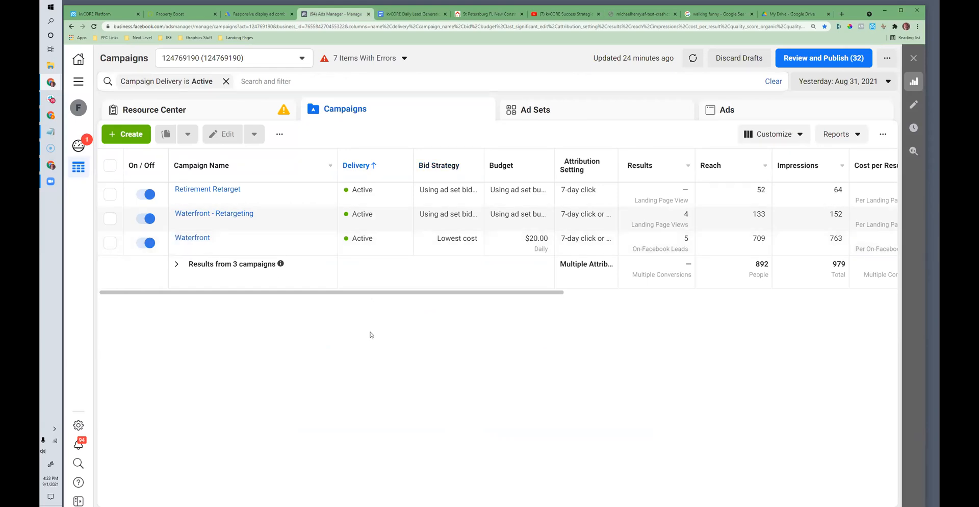
Step: Set the campaigns' date range to Maximum and review the performance columns of the active campaigns
{"action": "left_click_drag", "start_coordinate": [361, 293], "coordinate": [517, 294]}
{"action": "left_click", "coordinate": [844, 82]}
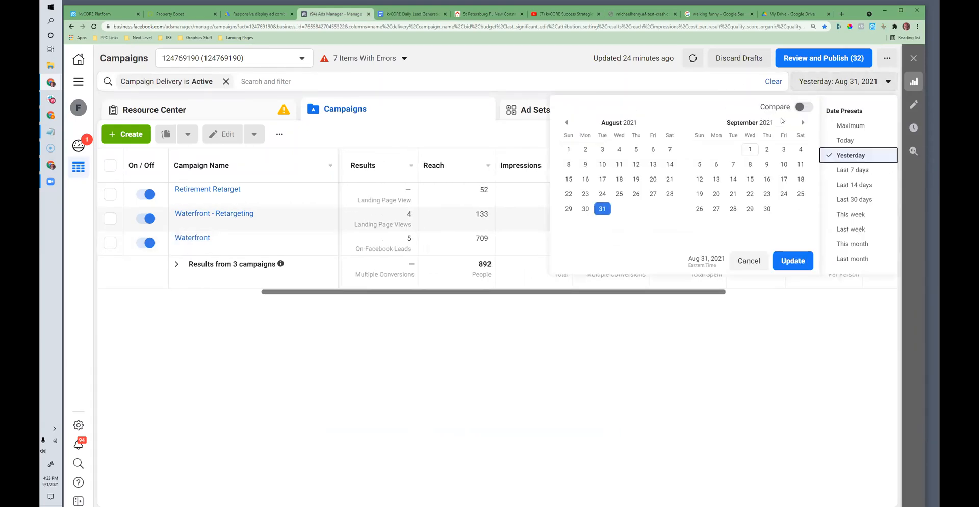
{"action": "left_click", "coordinate": [851, 126]}
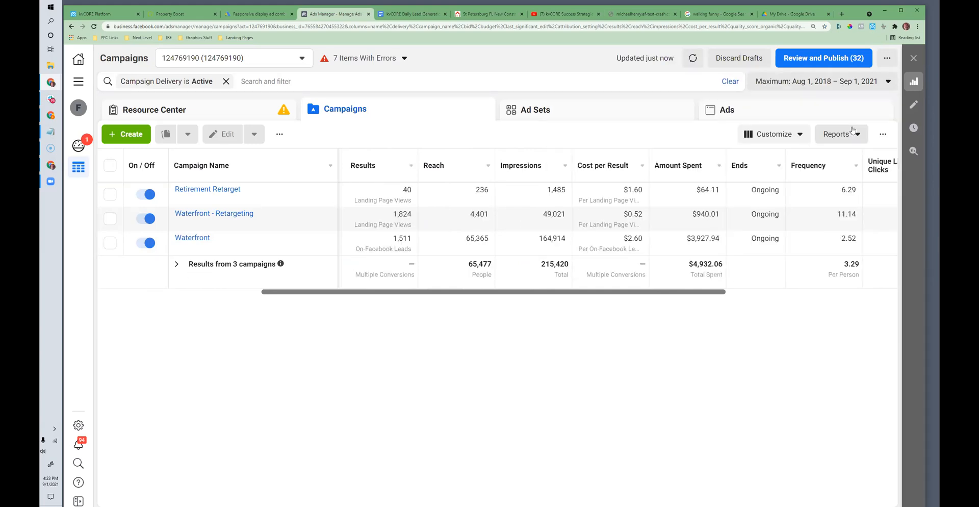
{"action": "left_click_drag", "start_coordinate": [331, 291], "coordinate": [463, 292]}
{"action": "left_click", "coordinate": [810, 86]}
{"action": "left_click", "coordinate": [809, 85]}
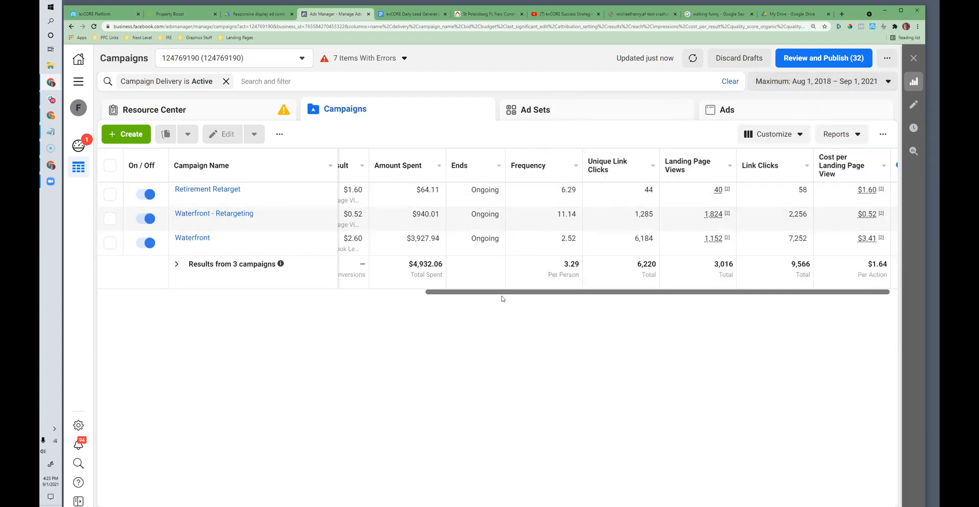
{"action": "left_click_drag", "start_coordinate": [443, 294], "coordinate": [125, 284]}
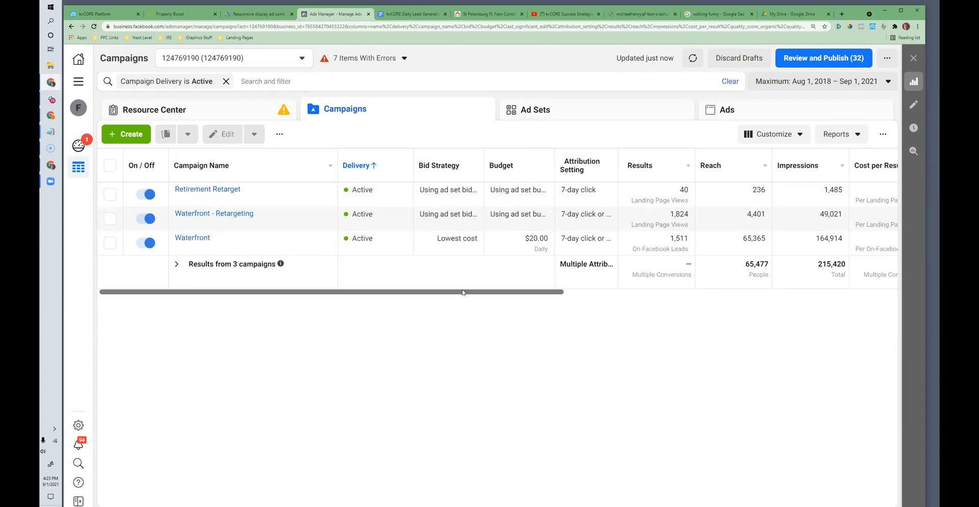
Step: Switch the campaign table to the Setup column preset and back to Performance (Default)
{"action": "left_click", "coordinate": [767, 133]}
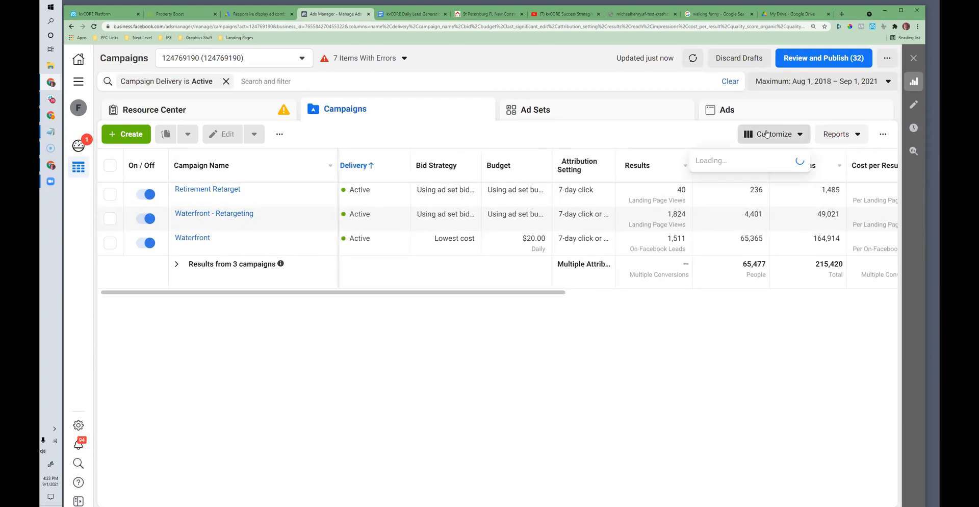
{"action": "left_click", "coordinate": [711, 159]}
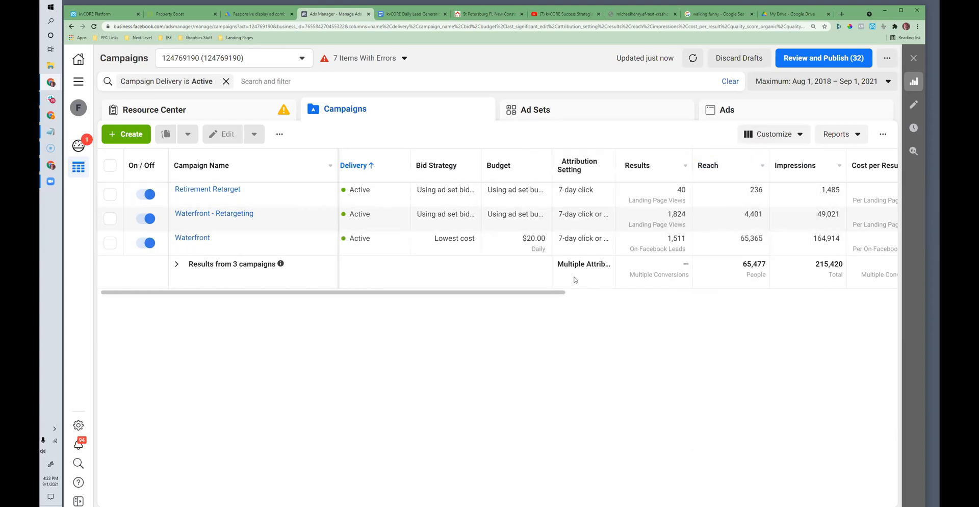
{"action": "left_click_drag", "start_coordinate": [477, 293], "coordinate": [470, 256]}
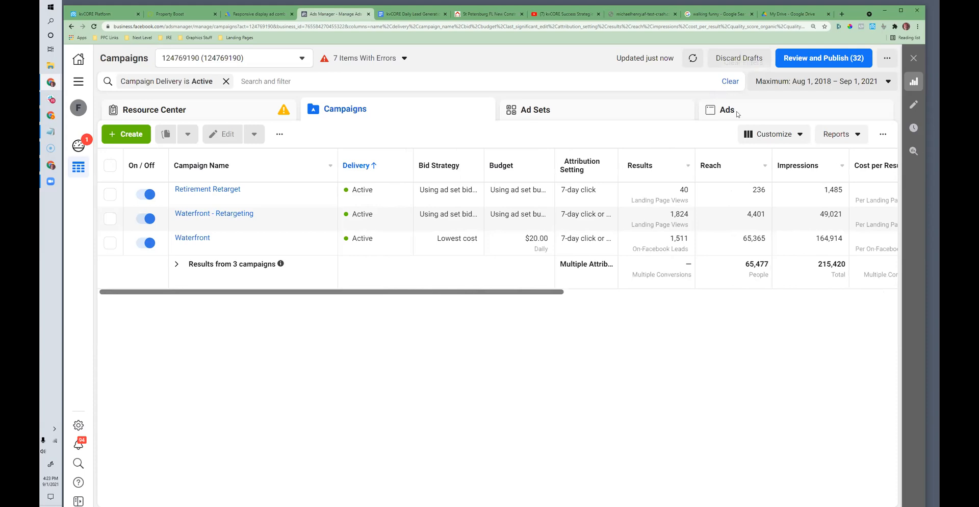
{"action": "left_click", "coordinate": [772, 134]}
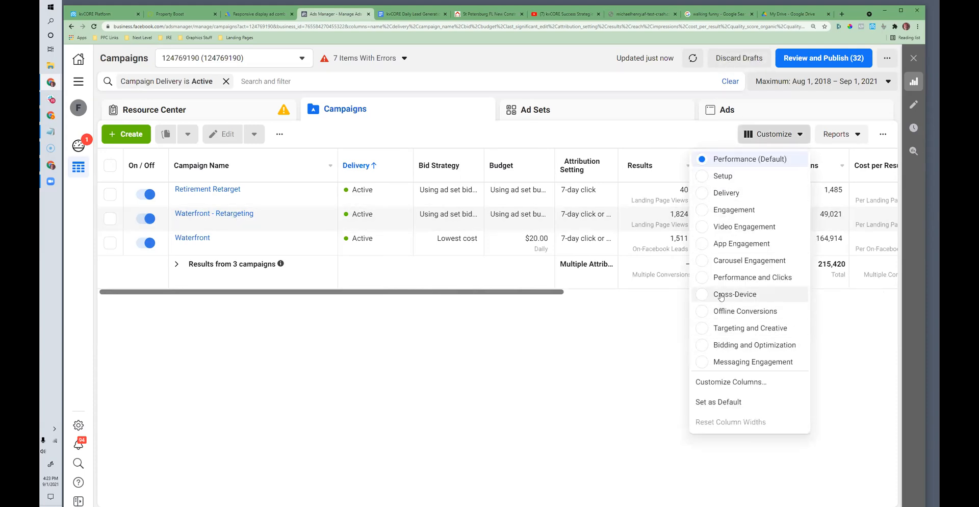
{"action": "left_click", "coordinate": [717, 177]}
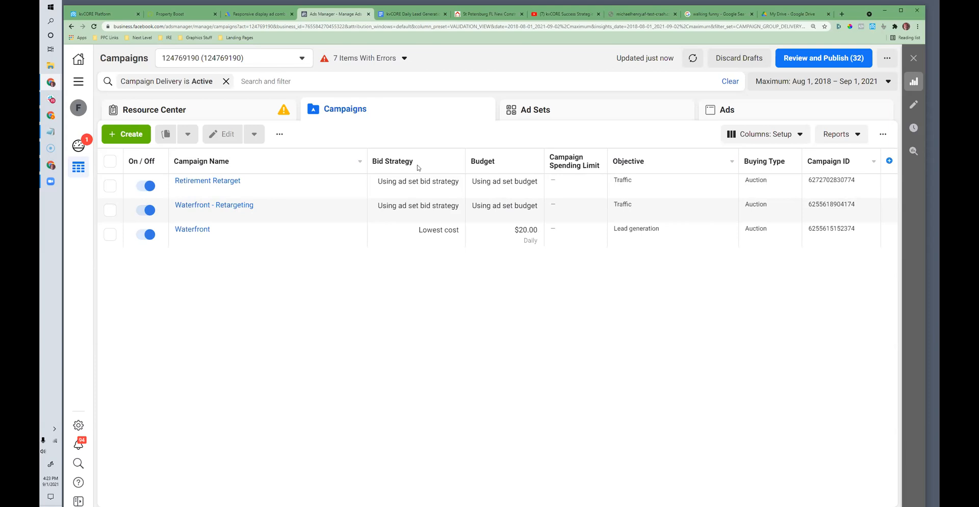
{"action": "left_click", "coordinate": [768, 134]}
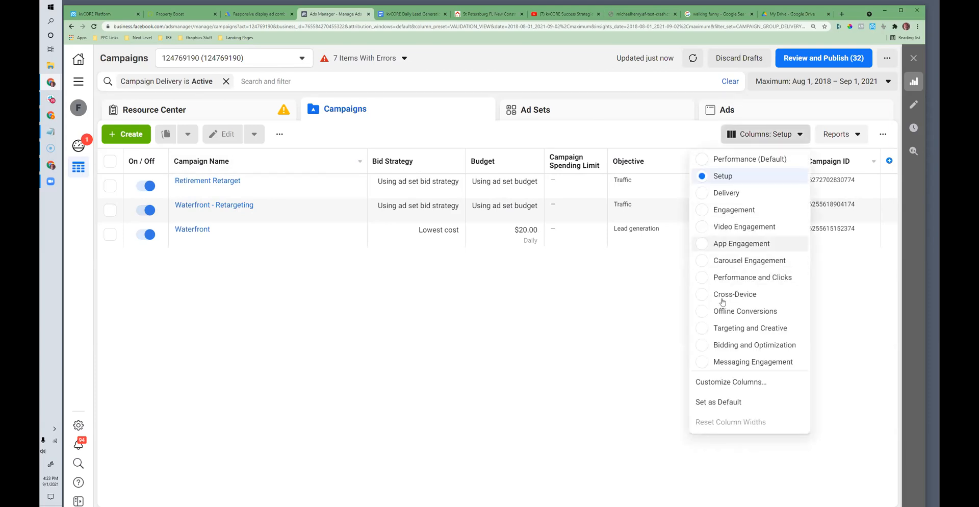
{"action": "left_click", "coordinate": [718, 160]}
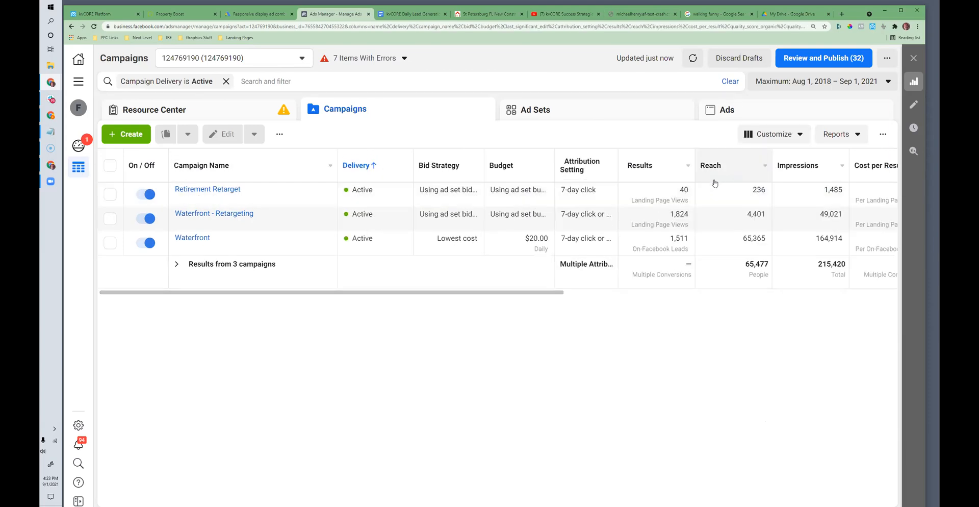
Step: Examine the Waterfront campaign's results, cost per result and amount spent
{"action": "left_click_drag", "start_coordinate": [481, 292], "coordinate": [564, 298]}
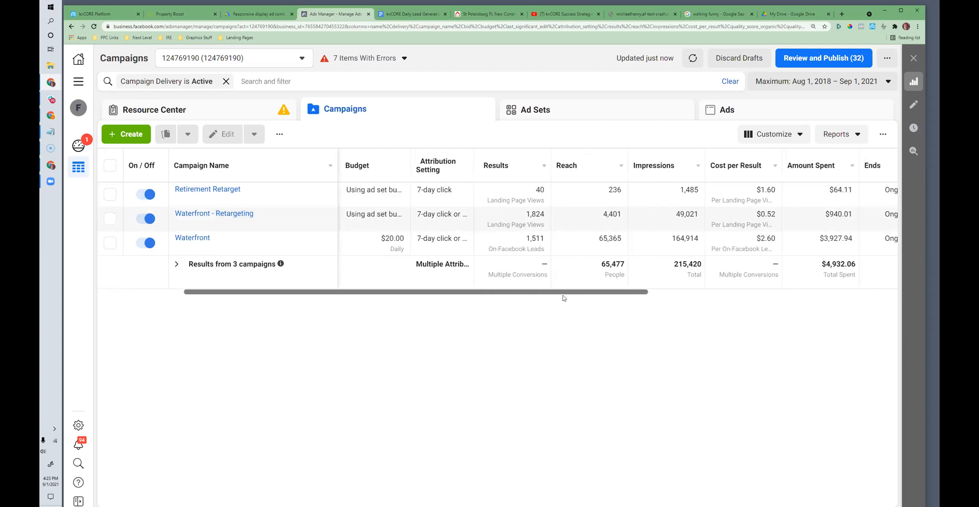
{"action": "double_click", "coordinate": [542, 236]}
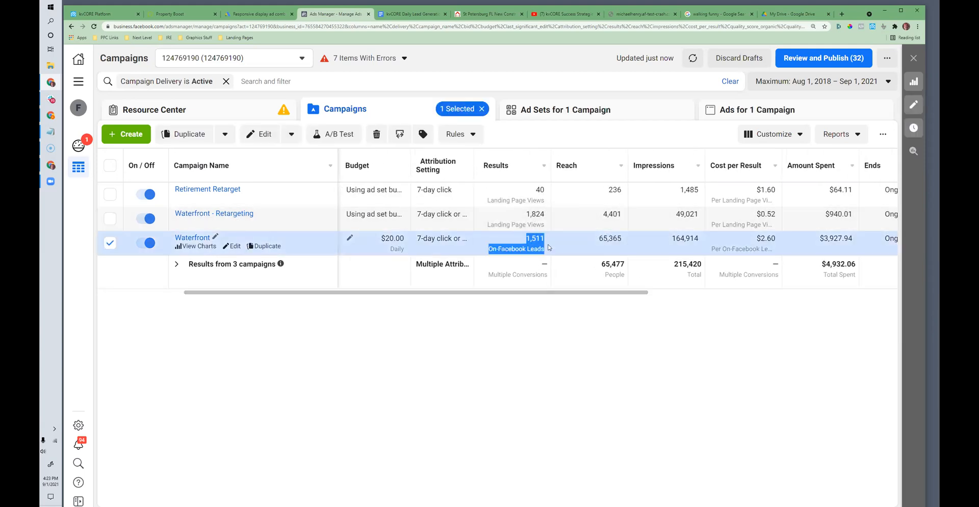
{"action": "left_click_drag", "start_coordinate": [547, 244], "coordinate": [858, 242]}
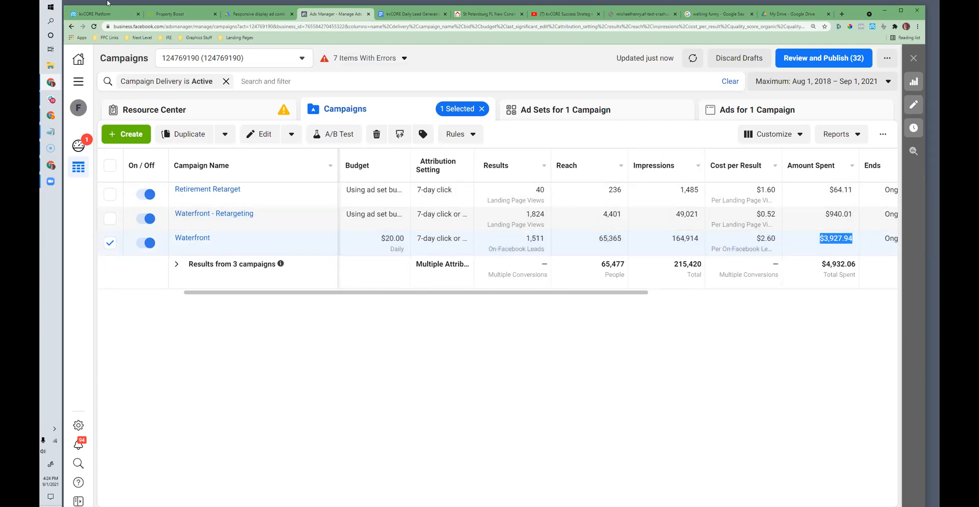
Step: Switch to kvCORE and examine the Source Performance chart and Sources Breakdown for the last 6 months
{"action": "left_click", "coordinate": [96, 15]}
{"action": "scroll", "coordinate": [513, 327], "scroll_direction": "down", "scroll_amount": 2}
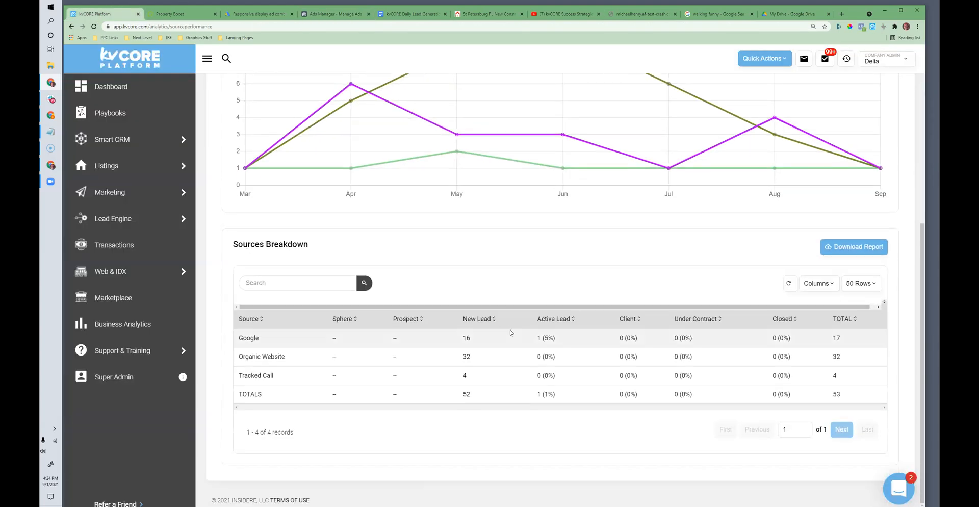
{"action": "scroll", "coordinate": [504, 316], "scroll_direction": "up", "scroll_amount": 3}
{"action": "scroll", "coordinate": [536, 403], "scroll_direction": "down", "scroll_amount": 2}
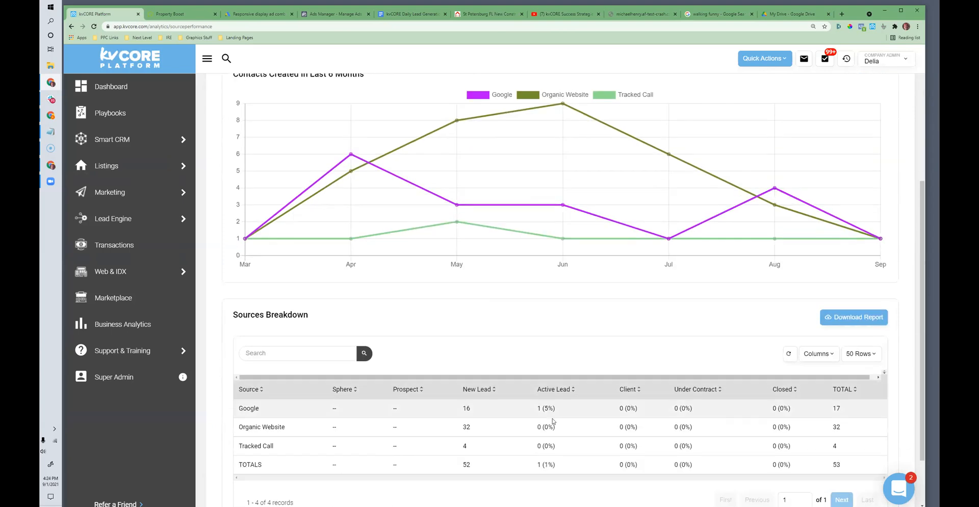
{"action": "scroll", "coordinate": [462, 373], "scroll_direction": "up", "scroll_amount": 1}
{"action": "scroll", "coordinate": [462, 373], "scroll_direction": "up", "scroll_amount": 3}
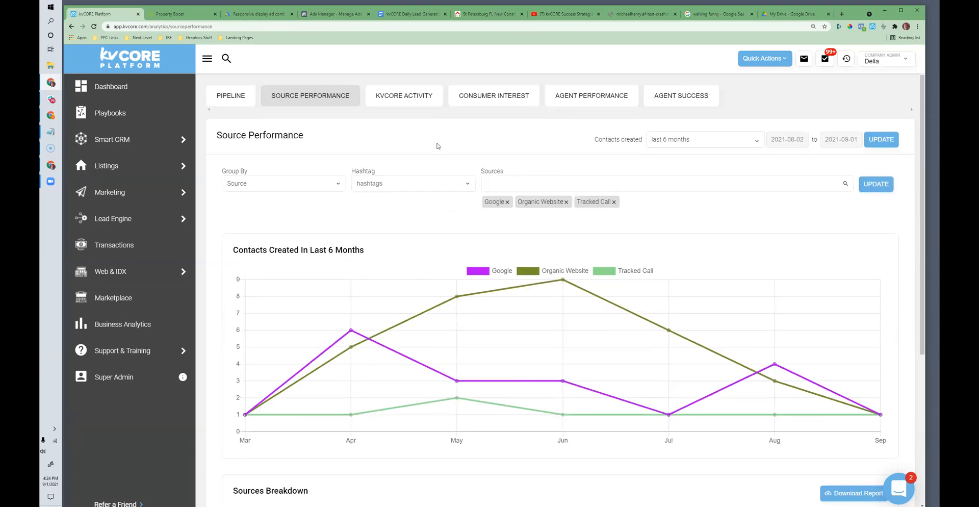
Step: View the kvCORE Activity summary and the Pipeline report in Business Analytics
{"action": "left_click", "coordinate": [406, 98]}
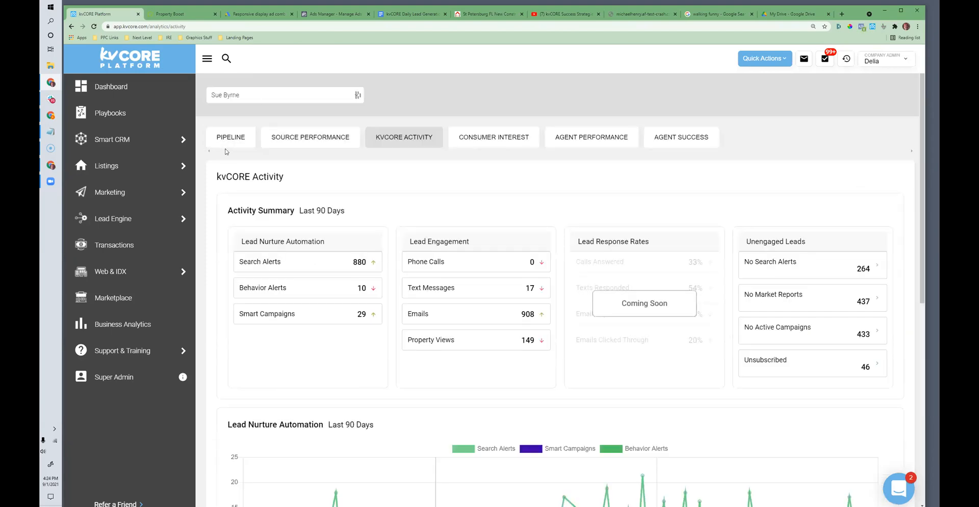
{"action": "left_click", "coordinate": [229, 138]}
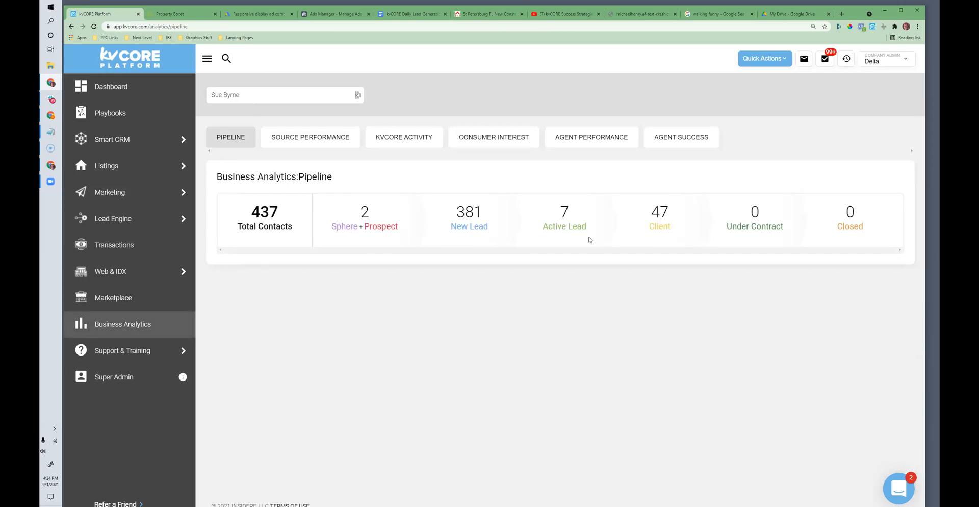
Step: Reopen Source Performance, examine its sources breakdown and return to the campaigns in Facebook Ads Manager
{"action": "left_click", "coordinate": [282, 137]}
{"action": "scroll", "coordinate": [583, 309], "scroll_direction": "down", "scroll_amount": 4}
{"action": "scroll", "coordinate": [587, 316], "scroll_direction": "down", "scroll_amount": 1}
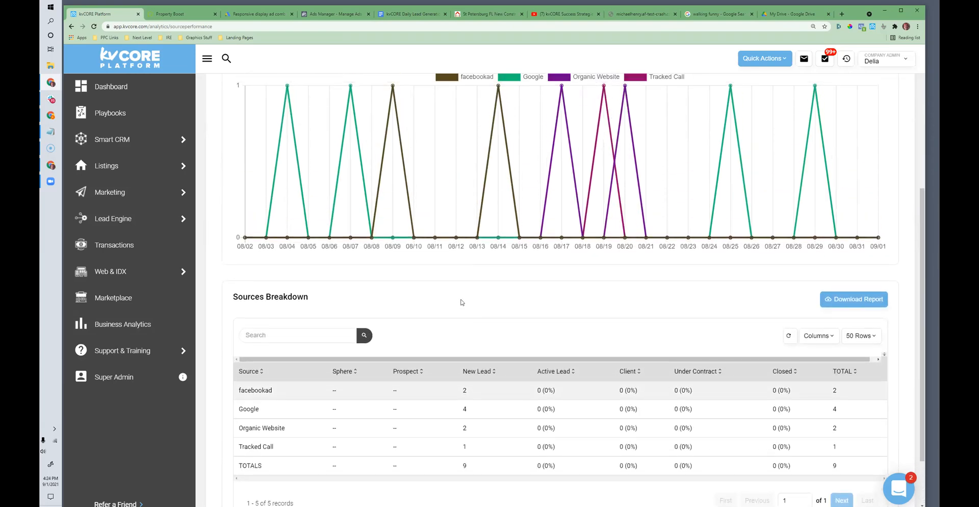
{"action": "scroll", "coordinate": [461, 302], "scroll_direction": "up", "scroll_amount": 1}
{"action": "left_click", "coordinate": [329, 13]}
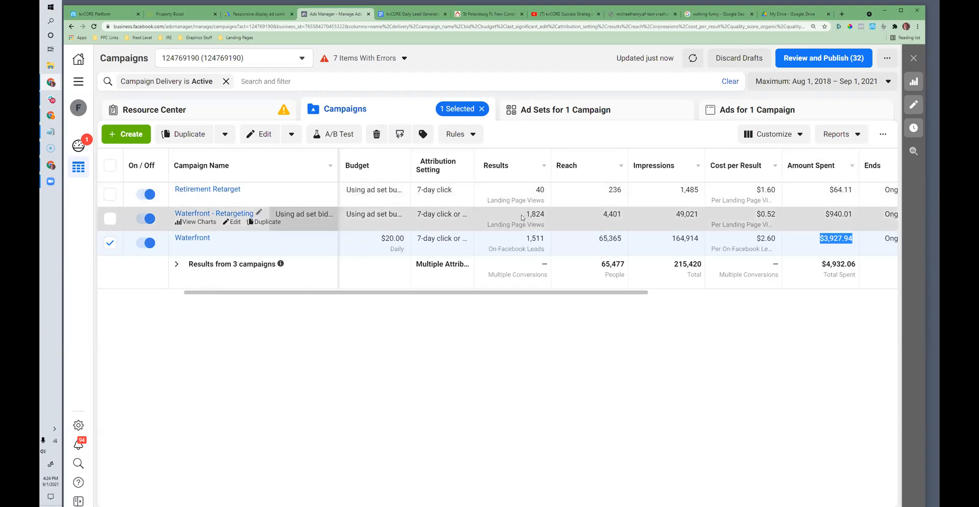
Step: Turn off the Retirement Retarget campaign and leave no campaign selected in the list
{"action": "left_click", "coordinate": [146, 194]}
{"action": "left_click", "coordinate": [110, 197]}
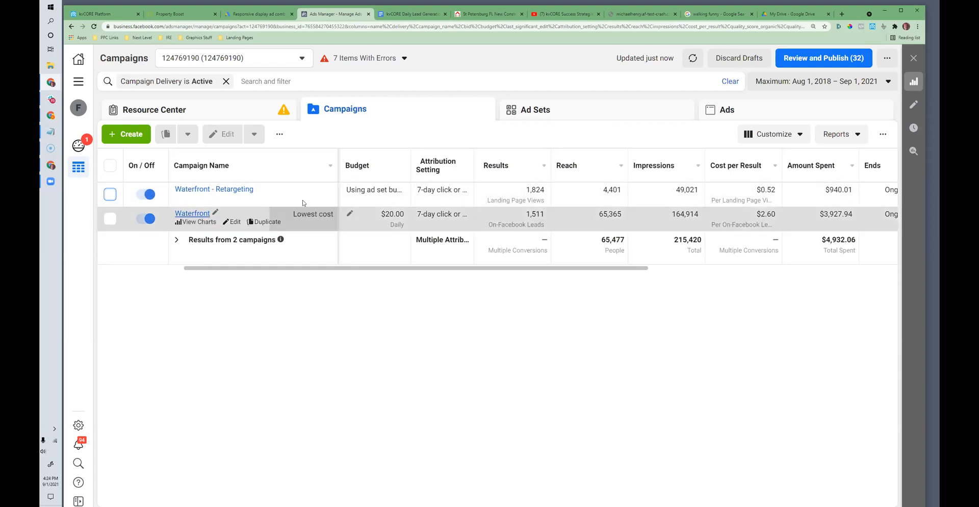
{"action": "left_click_drag", "start_coordinate": [378, 268], "coordinate": [505, 285]}
{"action": "scroll", "coordinate": [505, 285], "scroll_direction": "left", "scroll_amount": 5}
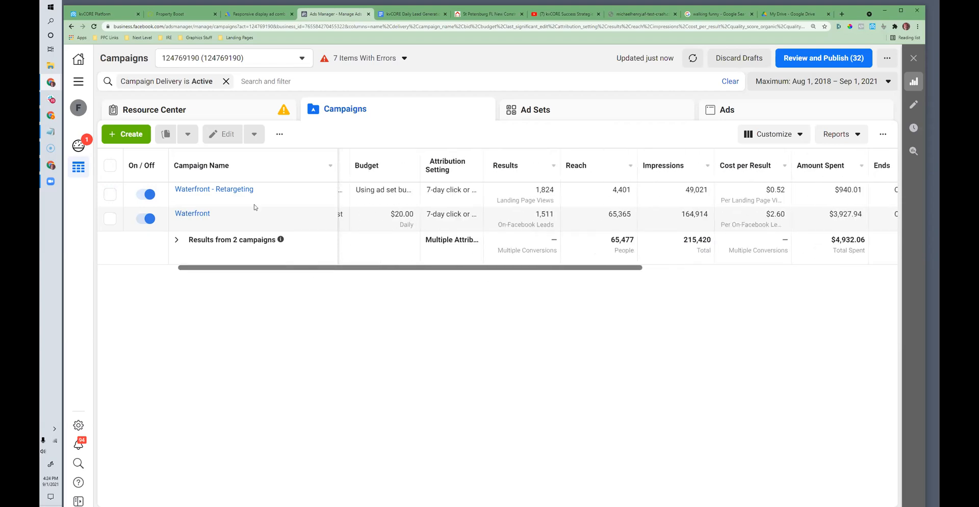
Step: Switch to the kvCORE dashboard and set the activity stream filter to All Activity
{"action": "left_click", "coordinate": [99, 19]}
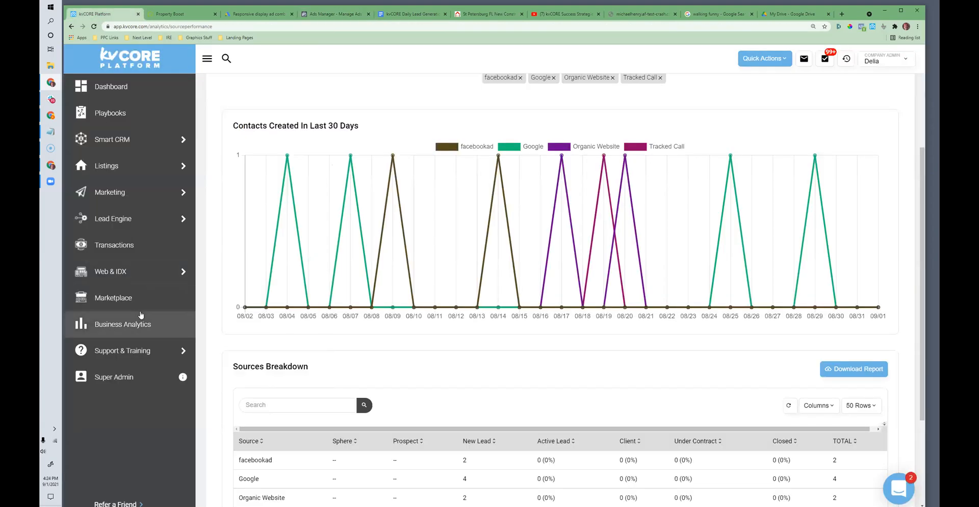
{"action": "left_click", "coordinate": [117, 88]}
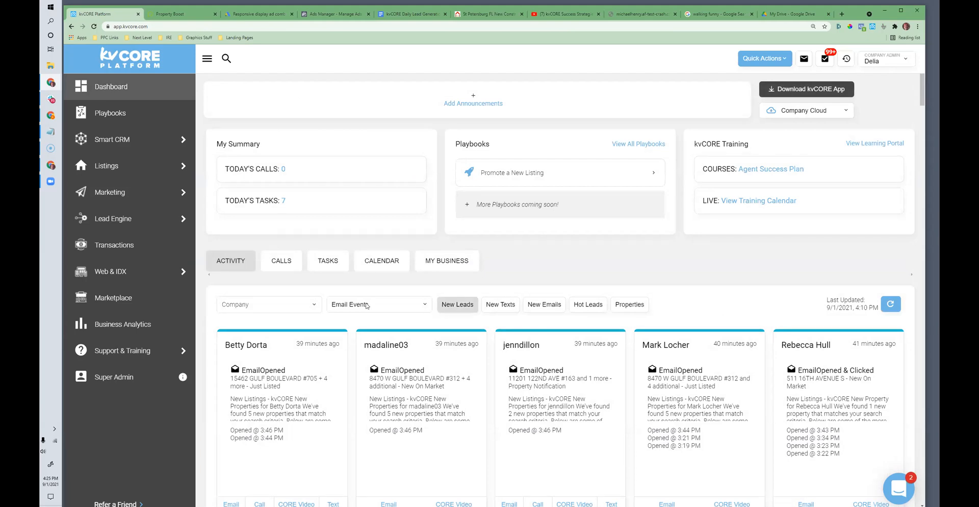
{"action": "left_click", "coordinate": [340, 304]}
{"action": "left_click", "coordinate": [344, 314]}
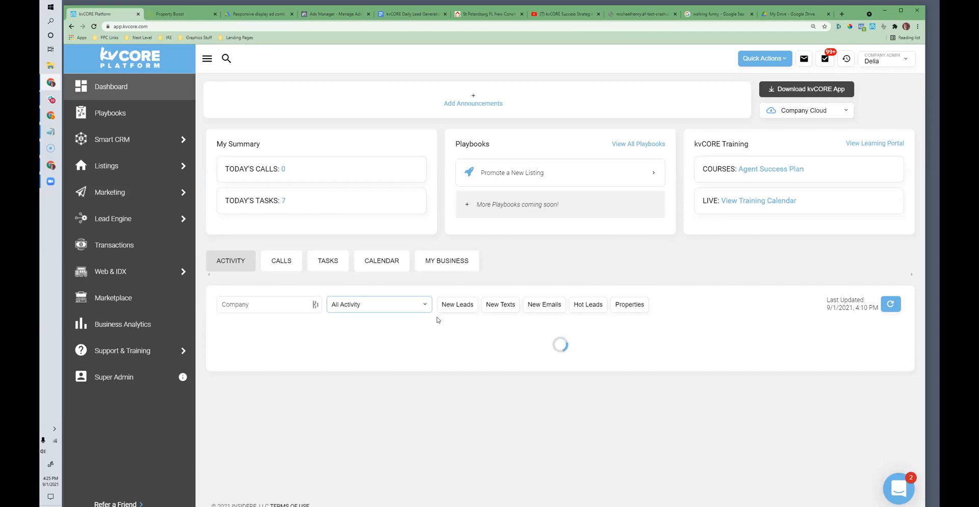
{"action": "mouse_move", "coordinate": [136, 192]}
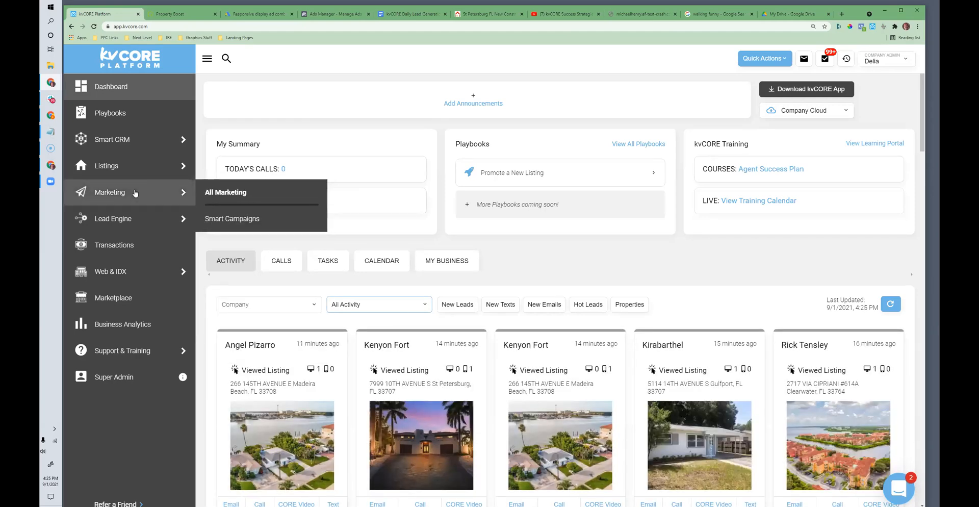
Step: Examine the lead cards in the kvCORE activity stream for viewed listings and inbound texts
{"action": "scroll", "coordinate": [385, 240], "scroll_direction": "down", "scroll_amount": 3}
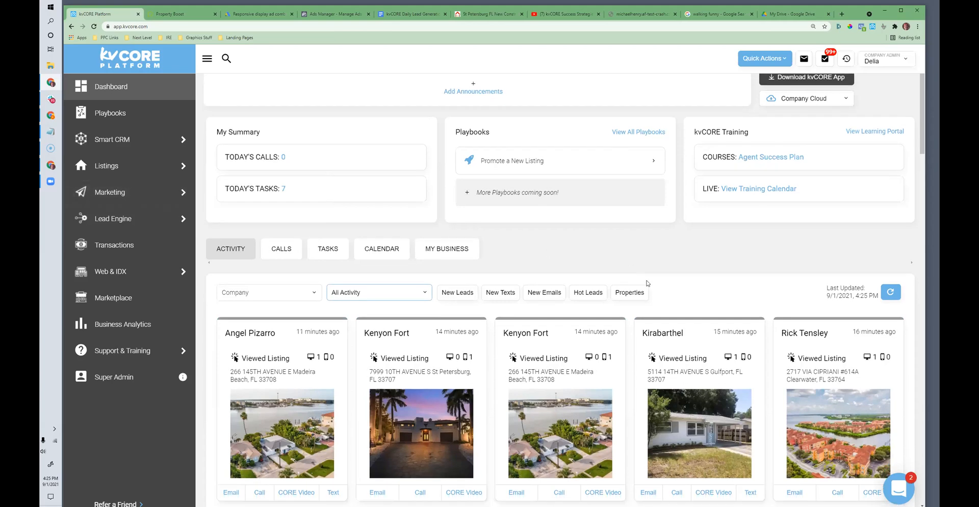
{"action": "scroll", "coordinate": [530, 275], "scroll_direction": "down", "scroll_amount": 3}
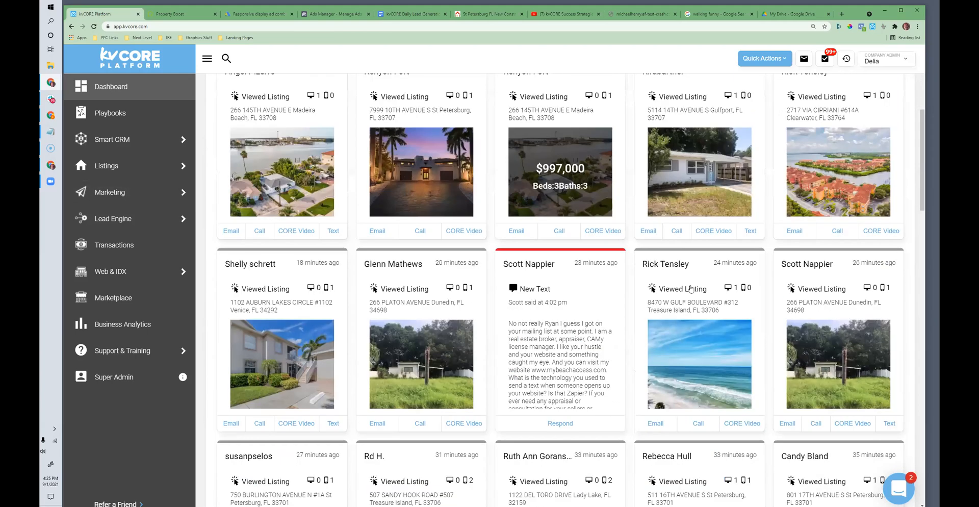
{"action": "scroll", "coordinate": [678, 296], "scroll_direction": "down", "scroll_amount": 5}
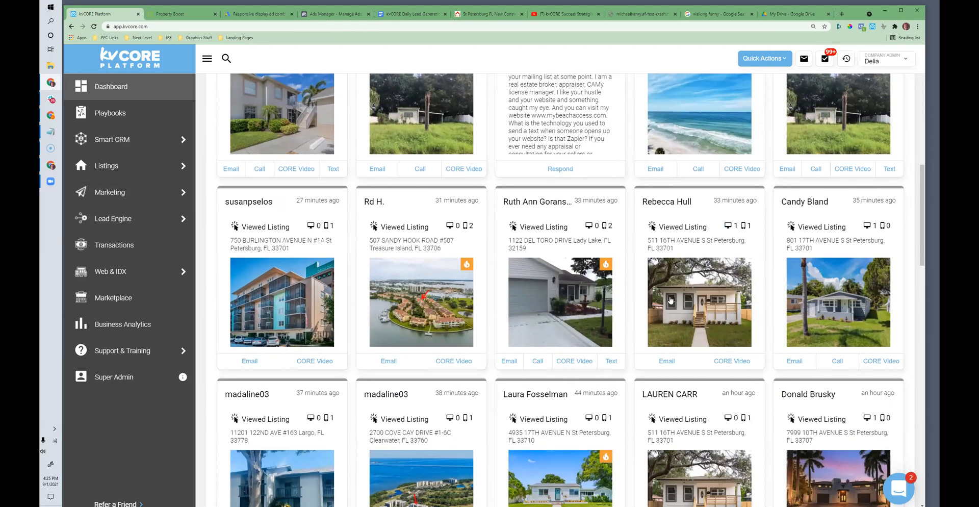
{"action": "scroll", "coordinate": [713, 306], "scroll_direction": "down", "scroll_amount": 1}
{"action": "scroll", "coordinate": [712, 307], "scroll_direction": "up", "scroll_amount": 2}
{"action": "scroll", "coordinate": [663, 309], "scroll_direction": "down", "scroll_amount": 6}
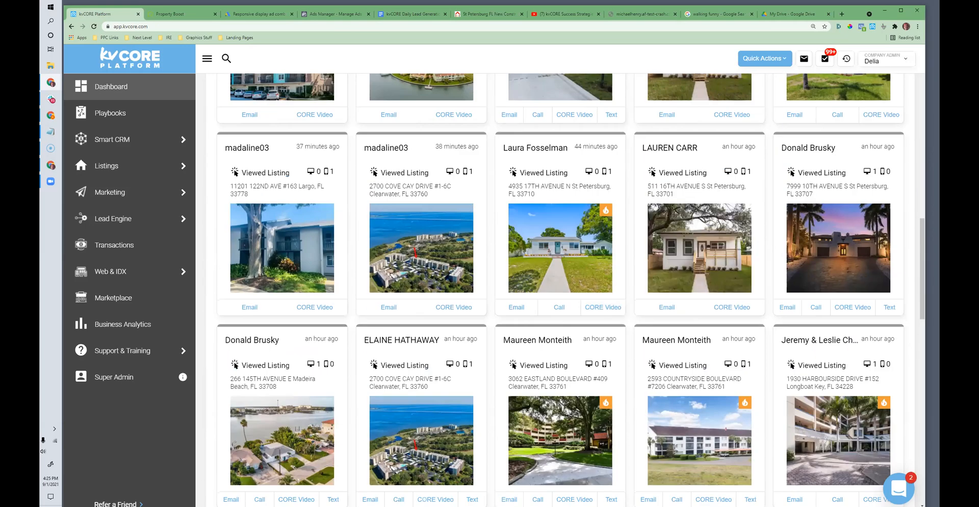
Step: Return to Facebook Ads Manager, open the Waterfront campaign's Living In ad for editing and review its video preview and setup
{"action": "left_click", "coordinate": [324, 13]}
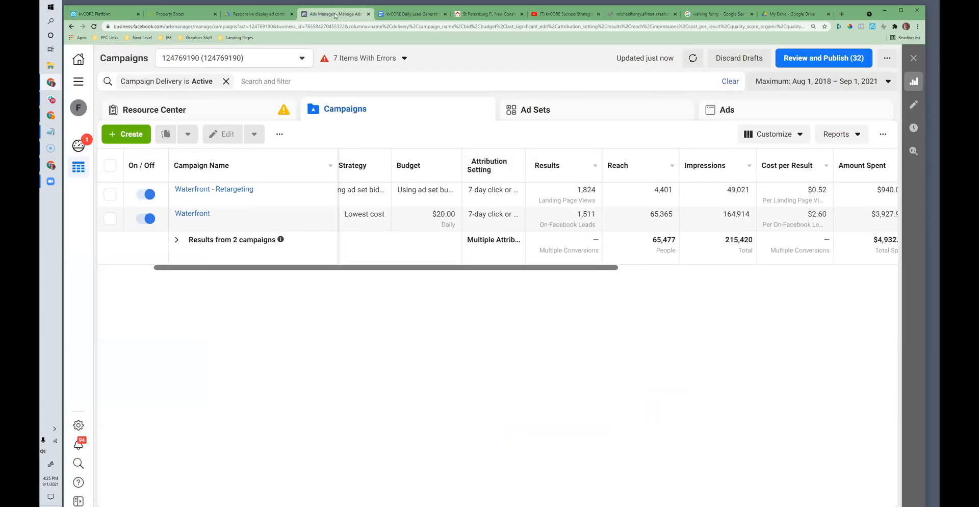
{"action": "left_click", "coordinate": [110, 219]}
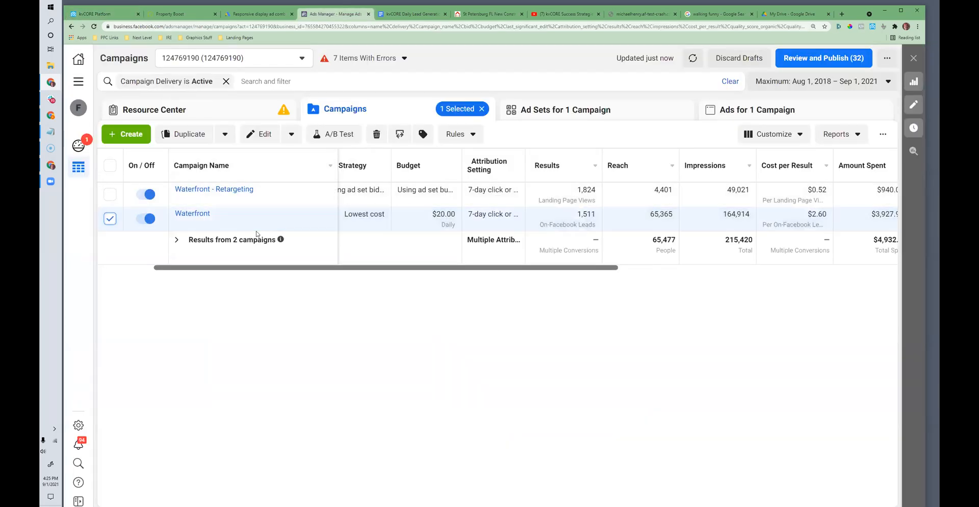
{"action": "left_click", "coordinate": [724, 110]}
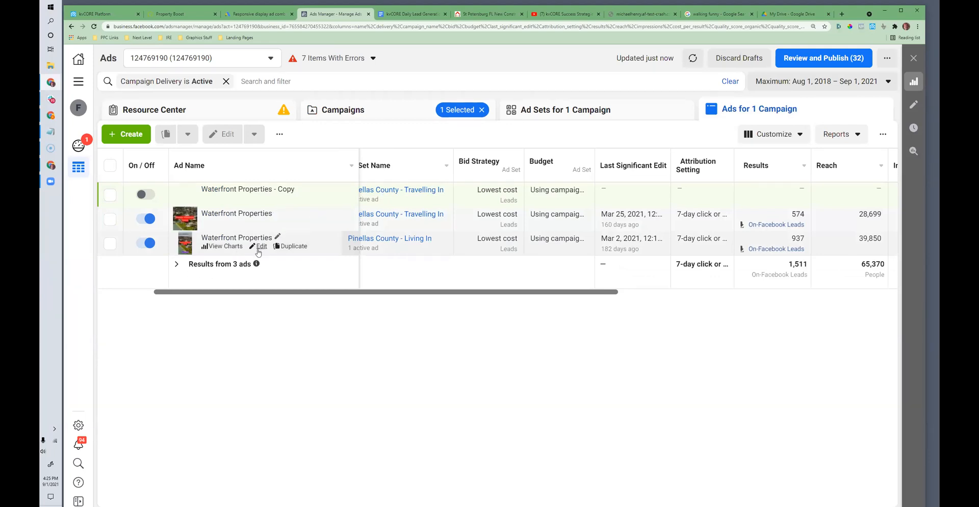
{"action": "left_click", "coordinate": [259, 246]}
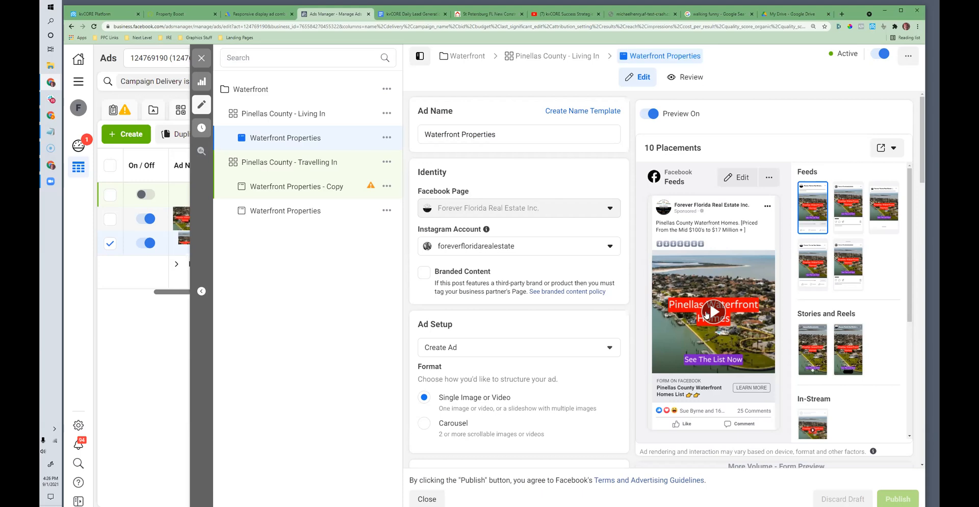
{"action": "left_click", "coordinate": [706, 314]}
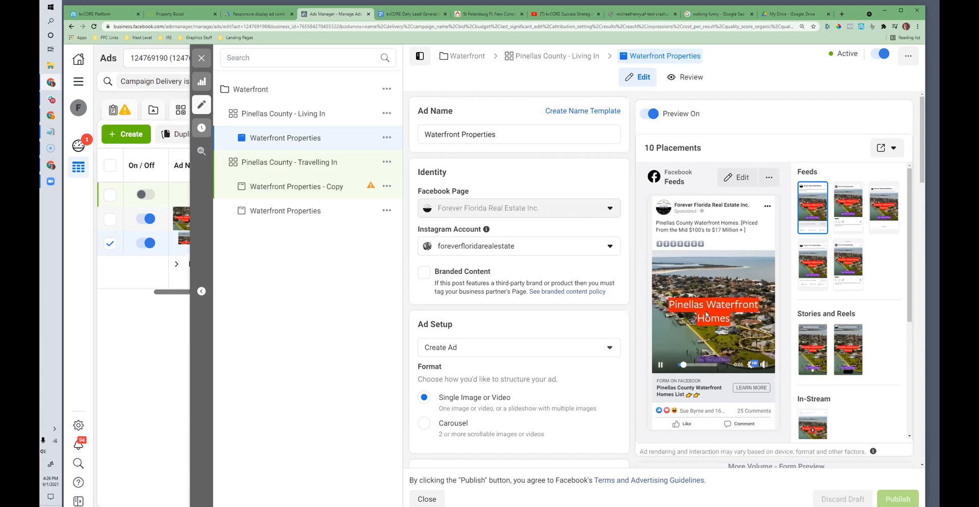
{"action": "scroll", "coordinate": [706, 314], "scroll_direction": "down", "scroll_amount": 1}
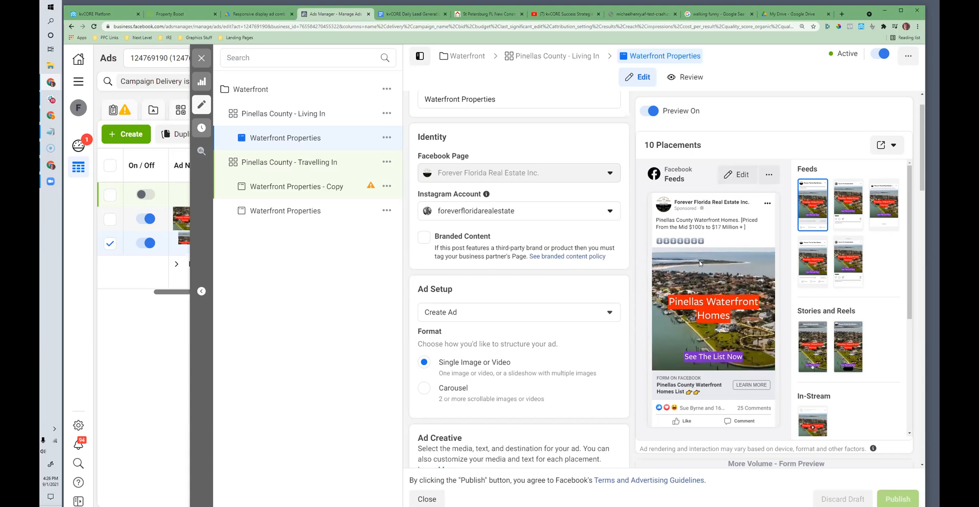
{"action": "scroll", "coordinate": [497, 290], "scroll_direction": "up", "scroll_amount": 1}
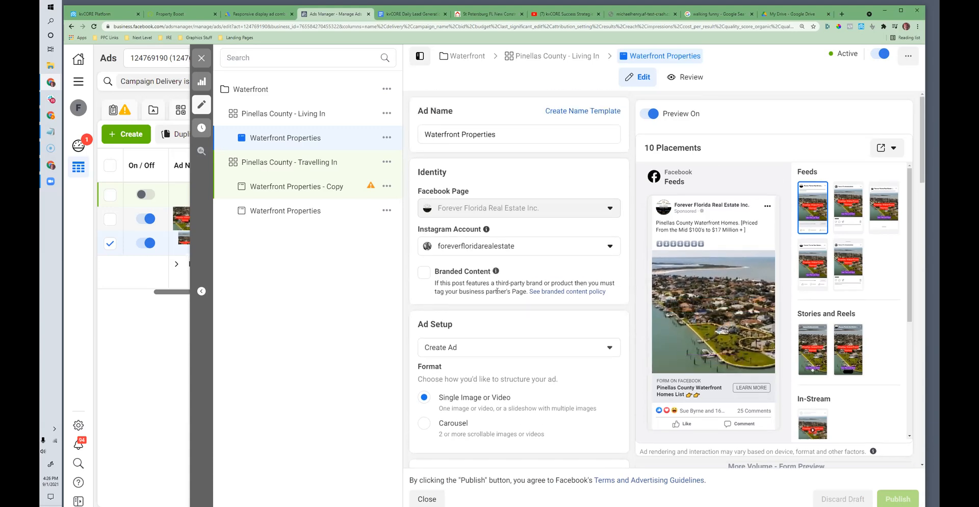
{"action": "scroll", "coordinate": [497, 291], "scroll_direction": "down", "scroll_amount": 10}
{"action": "scroll", "coordinate": [497, 294], "scroll_direction": "up", "scroll_amount": 10}
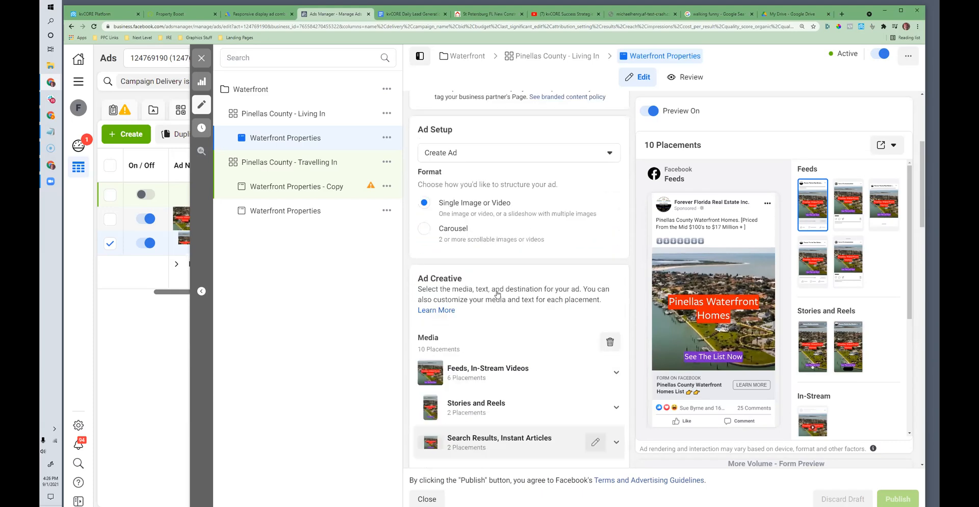
Step: Examine the Pinellas County - Living In ad set's audience, placements and potential reach, and close the editor
{"action": "left_click", "coordinate": [542, 54]}
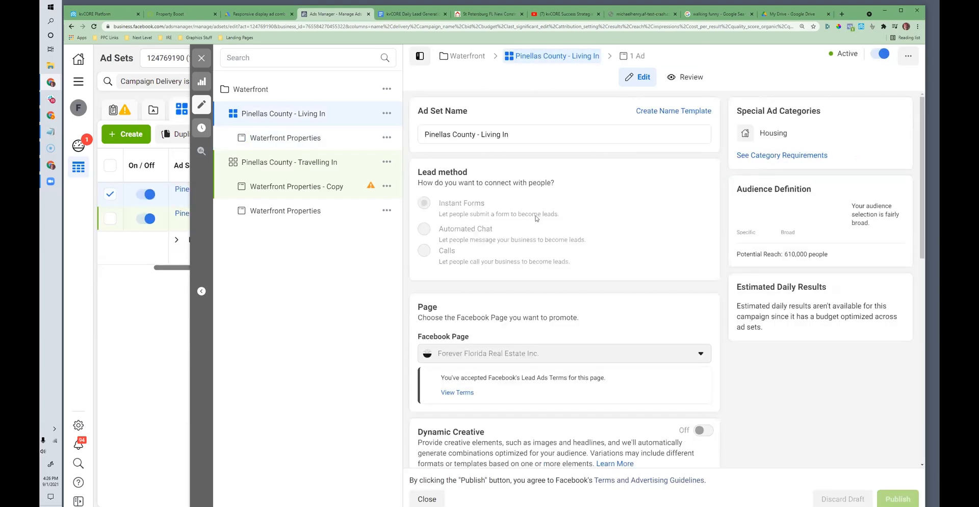
{"action": "scroll", "coordinate": [536, 220], "scroll_direction": "down", "scroll_amount": 5}
{"action": "scroll", "coordinate": [536, 221], "scroll_direction": "down", "scroll_amount": 7}
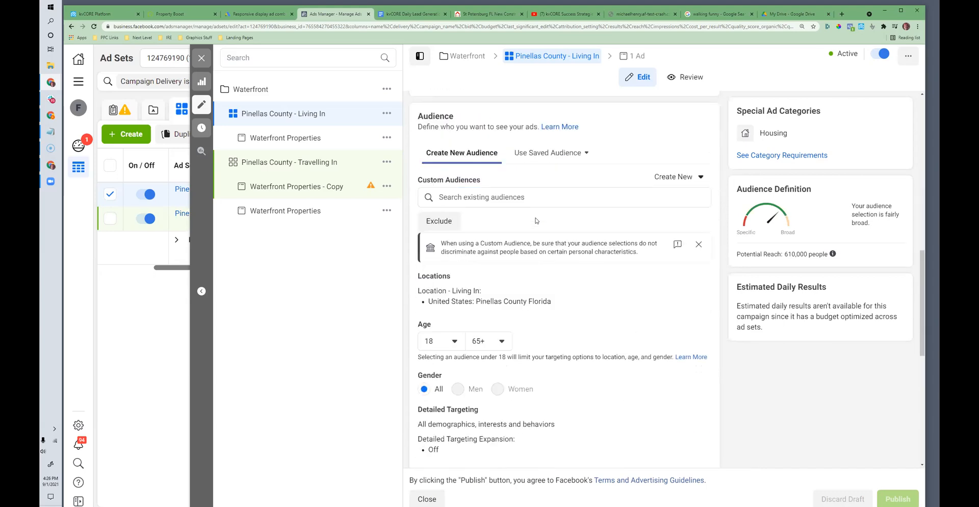
{"action": "scroll", "coordinate": [536, 245], "scroll_direction": "down", "scroll_amount": 4}
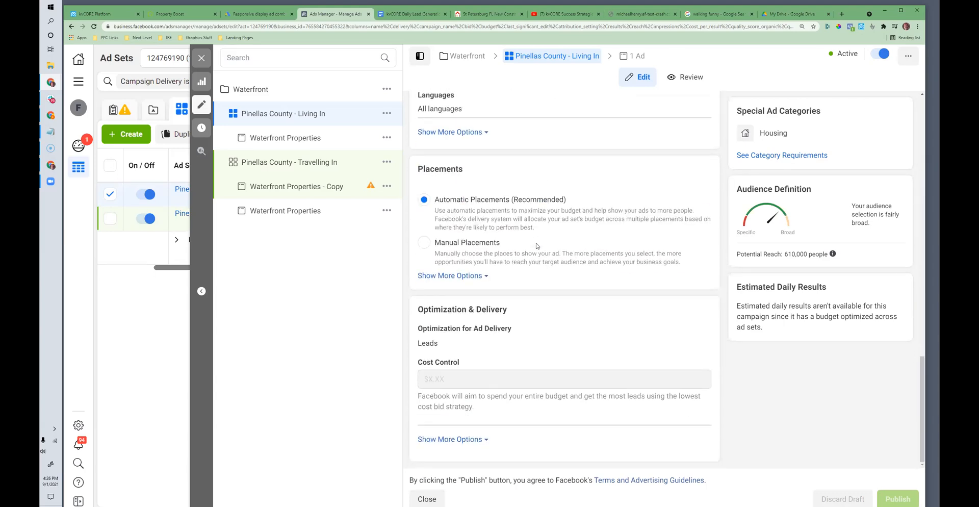
{"action": "scroll", "coordinate": [536, 246], "scroll_direction": "up", "scroll_amount": 2}
{"action": "left_click_drag", "start_coordinate": [786, 253], "coordinate": [807, 253]}
{"action": "scroll", "coordinate": [668, 326], "scroll_direction": "up", "scroll_amount": 7}
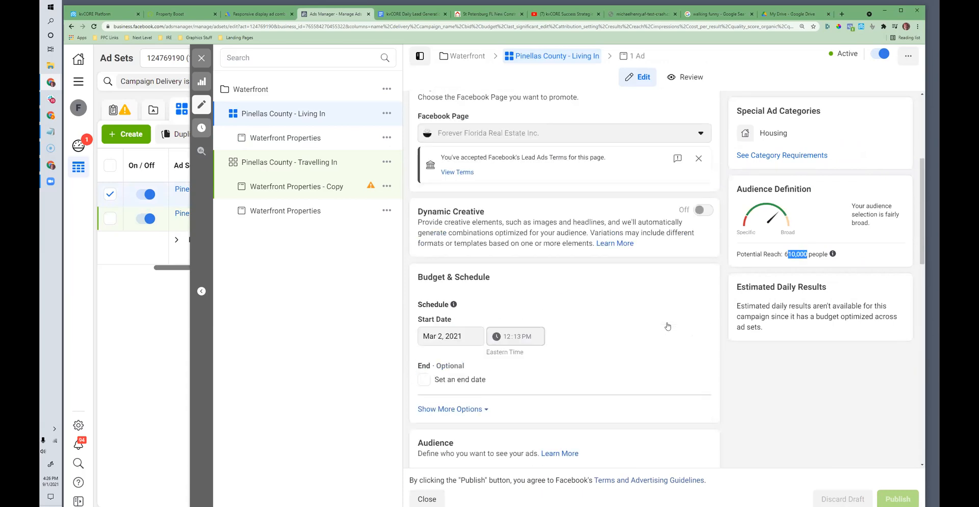
{"action": "left_click", "coordinate": [204, 60]}
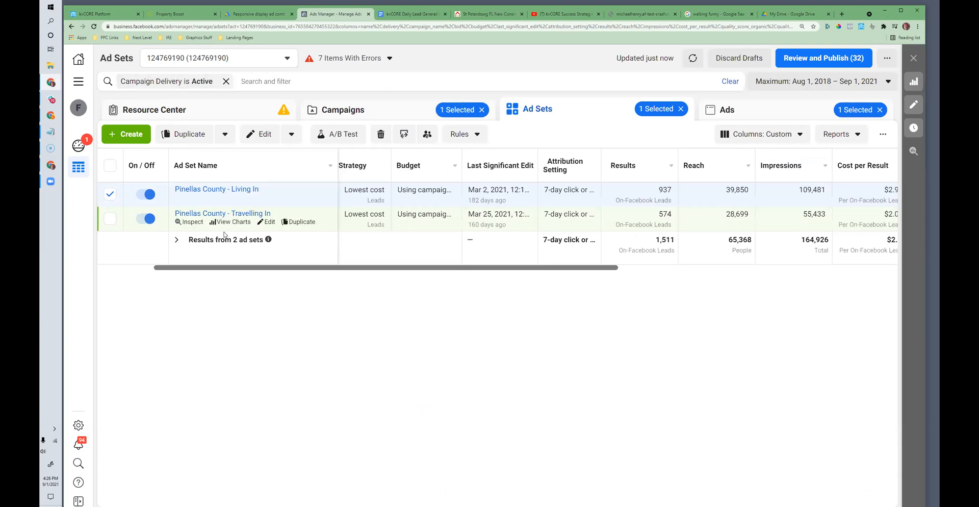
Step: Compare the cost per result of the Living In and Travelling In ad sets
{"action": "left_click_drag", "start_coordinate": [406, 268], "coordinate": [507, 269]}
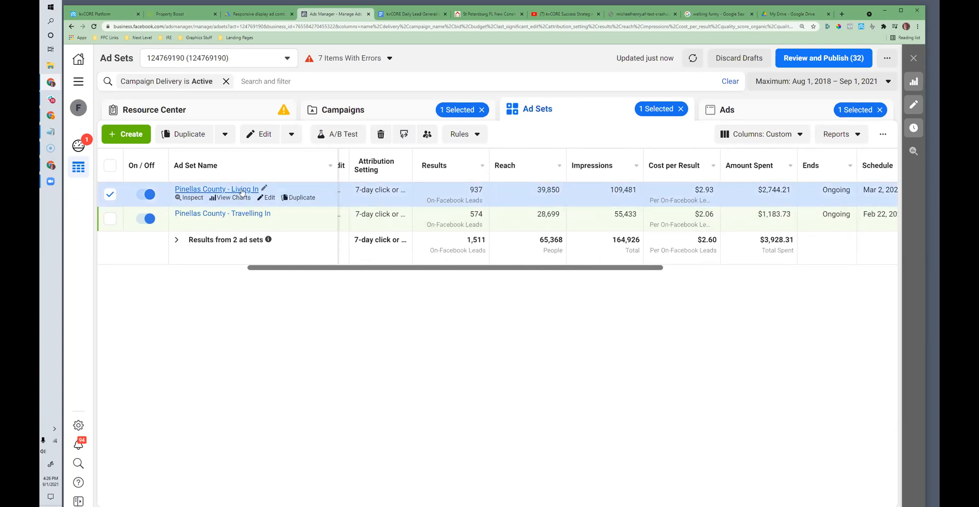
{"action": "left_click_drag", "start_coordinate": [721, 191], "coordinate": [696, 193]}
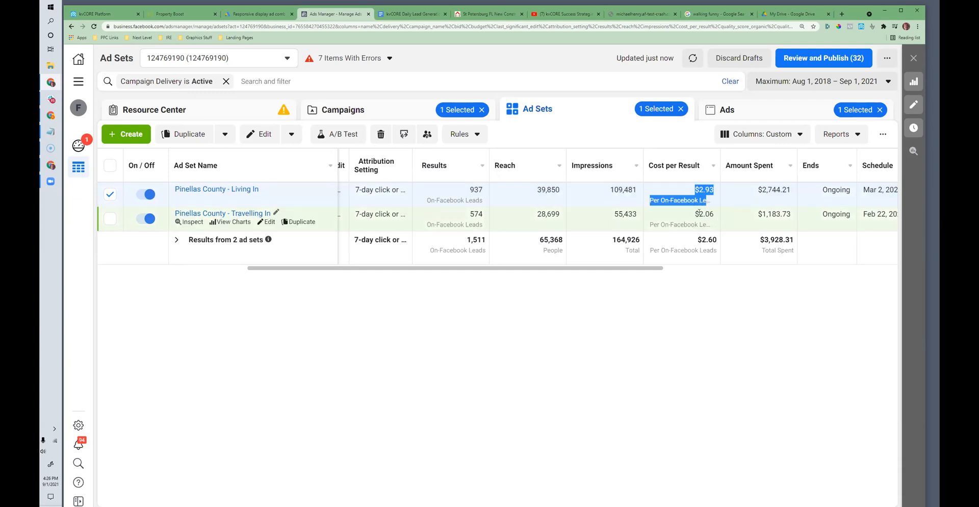
{"action": "left_click_drag", "start_coordinate": [695, 214], "coordinate": [713, 213]}
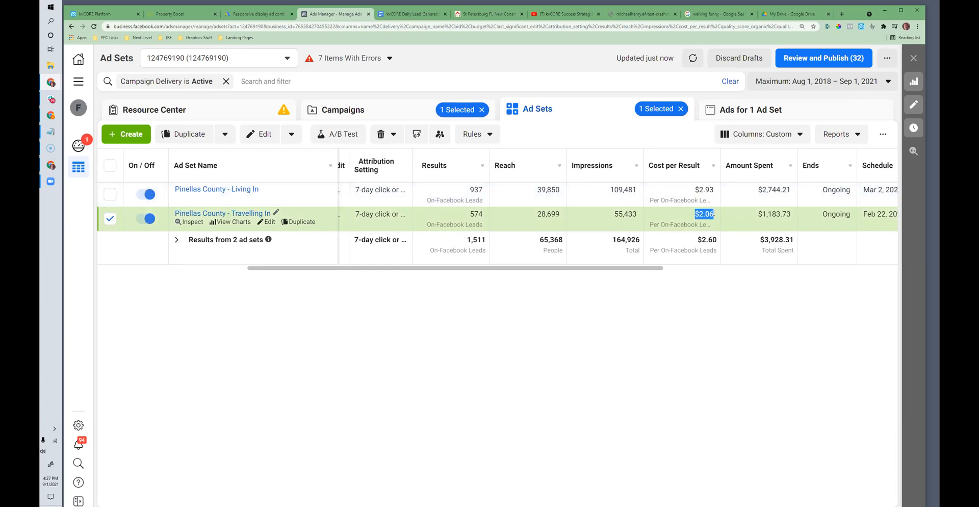
{"action": "left_click_drag", "start_coordinate": [595, 267], "coordinate": [575, 270]}
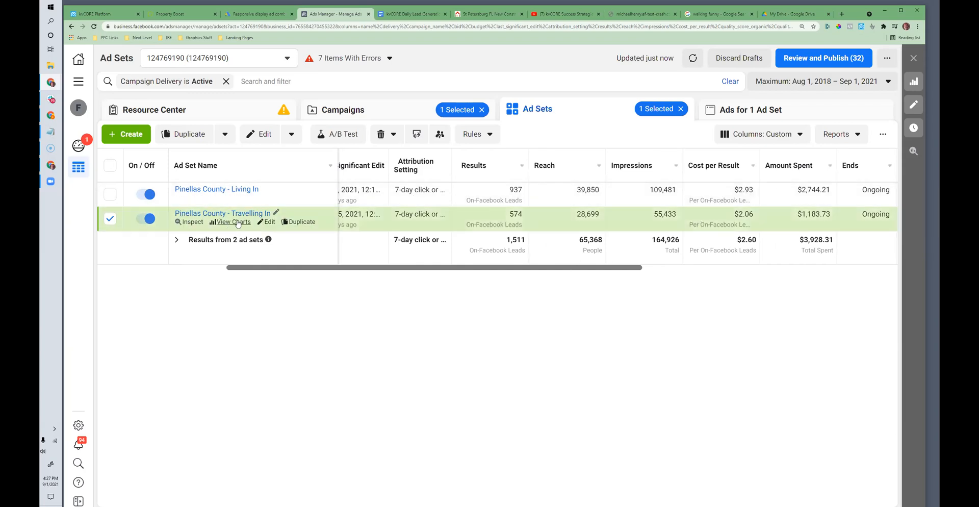
Step: Open the Pinellas County - Travelling In ad set for editing and examine its audience location settings
{"action": "left_click", "coordinate": [270, 222]}
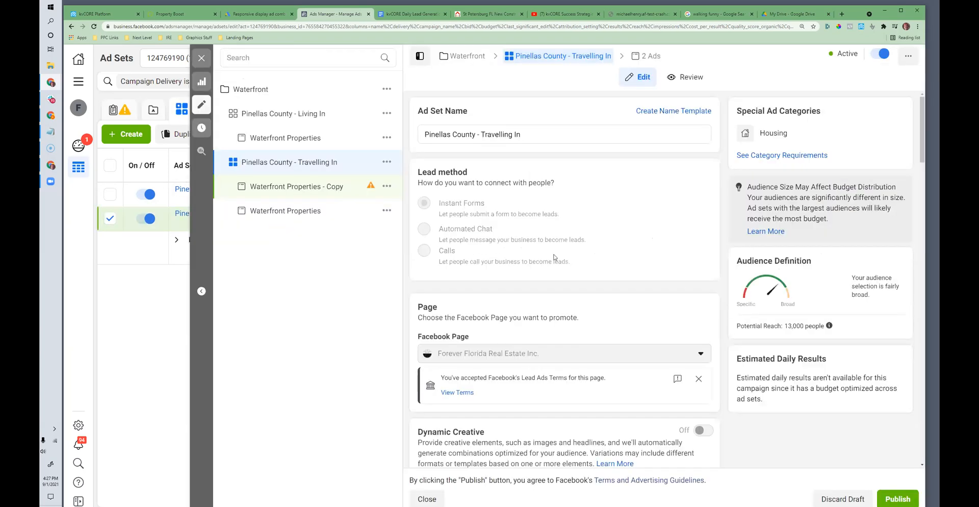
{"action": "scroll", "coordinate": [554, 257], "scroll_direction": "down", "scroll_amount": 5}
{"action": "scroll", "coordinate": [554, 257], "scroll_direction": "down", "scroll_amount": 6}
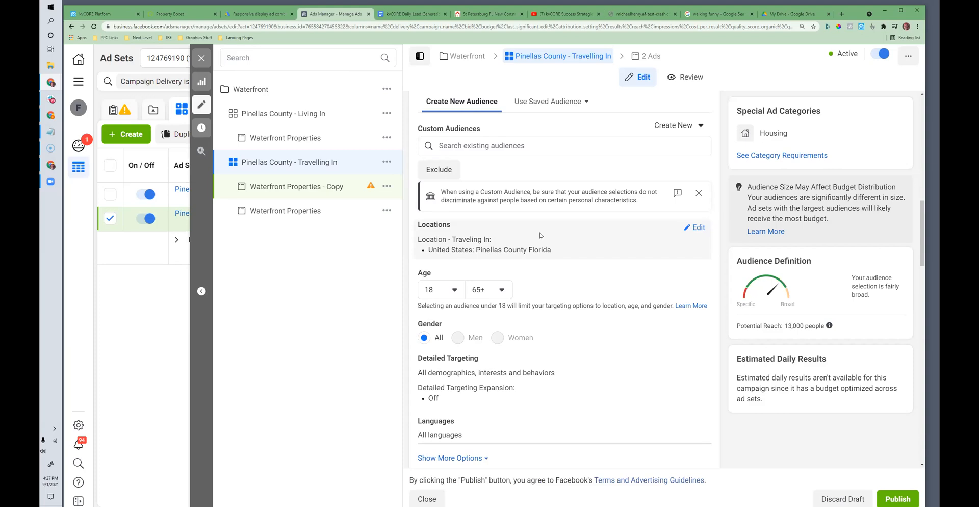
Step: Switch to the lead generation checklist in Google Docs and review the lead source items and the database email content item
{"action": "left_click", "coordinate": [87, 15]}
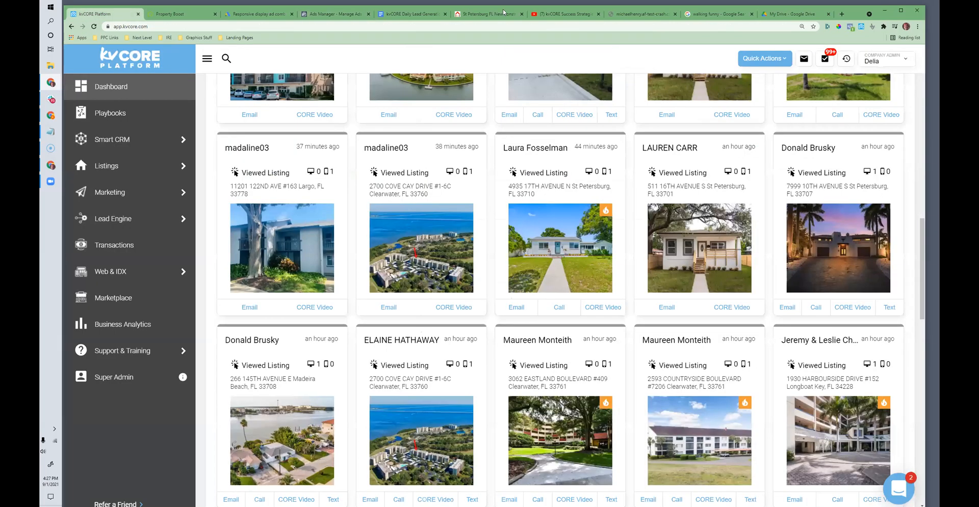
{"action": "left_click", "coordinate": [410, 14]}
{"action": "left_click_drag", "start_coordinate": [427, 282], "coordinate": [387, 247]}
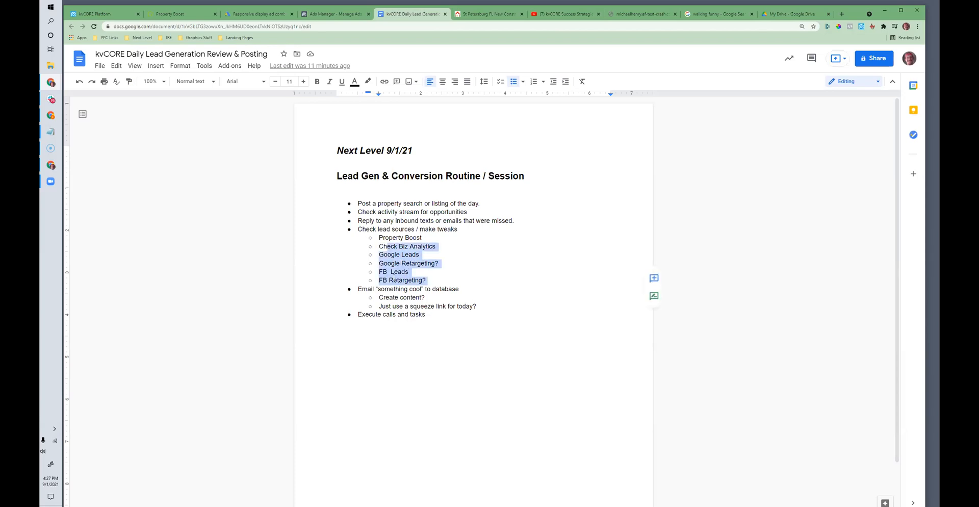
{"action": "left_click", "coordinate": [394, 279]}
{"action": "left_click_drag", "start_coordinate": [428, 280], "coordinate": [380, 283]}
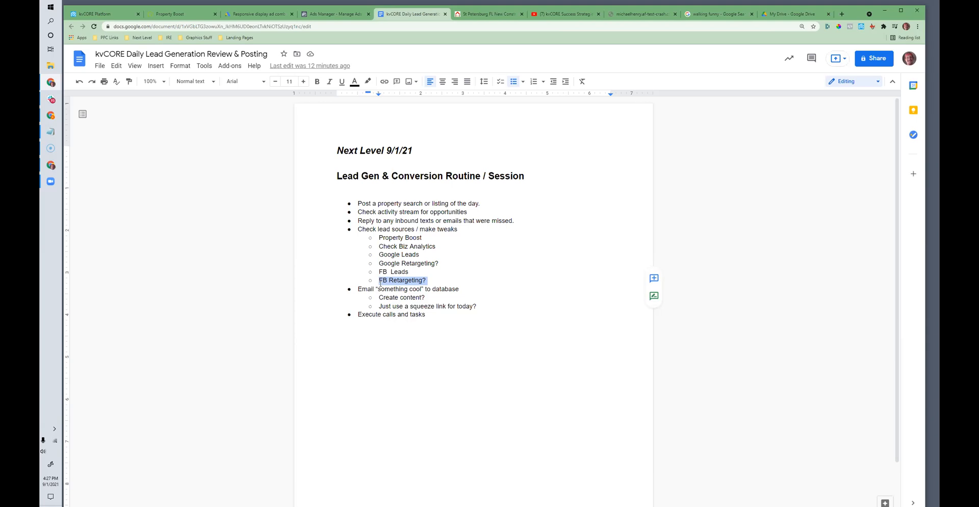
{"action": "left_click", "coordinate": [412, 265]}
{"action": "left_click_drag", "start_coordinate": [428, 280], "coordinate": [370, 231]}
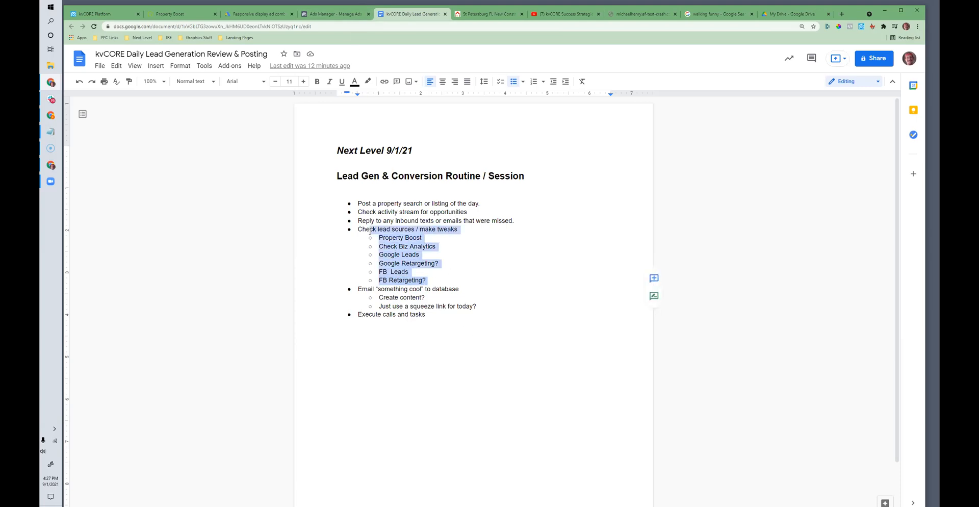
{"action": "left_click", "coordinate": [393, 298]}
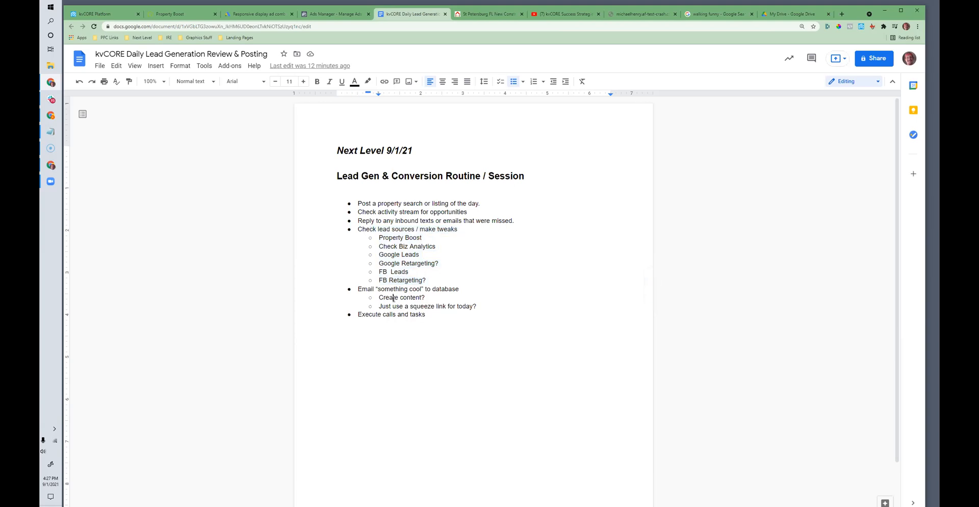
Step: Switch from the checklist to Facebook Business Manager and open the Perrone Realty ad account's campaigns
{"action": "left_click", "coordinate": [340, 15]}
{"action": "left_click", "coordinate": [139, 37]}
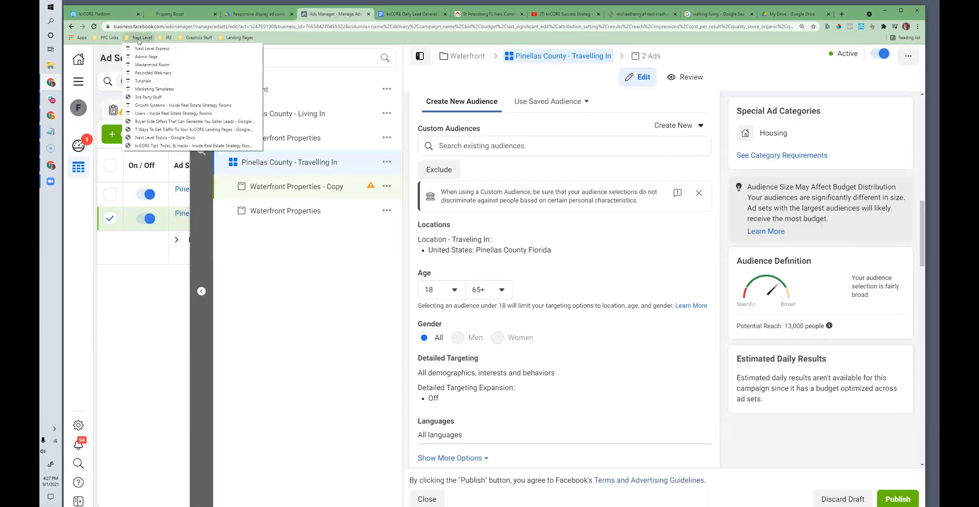
{"action": "mouse_move", "coordinate": [116, 38]}
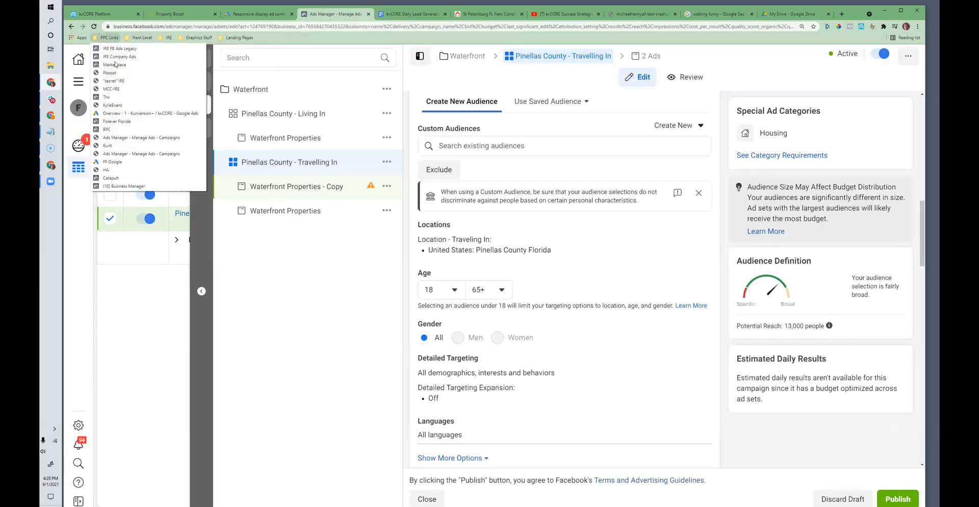
{"action": "left_click", "coordinate": [121, 187]}
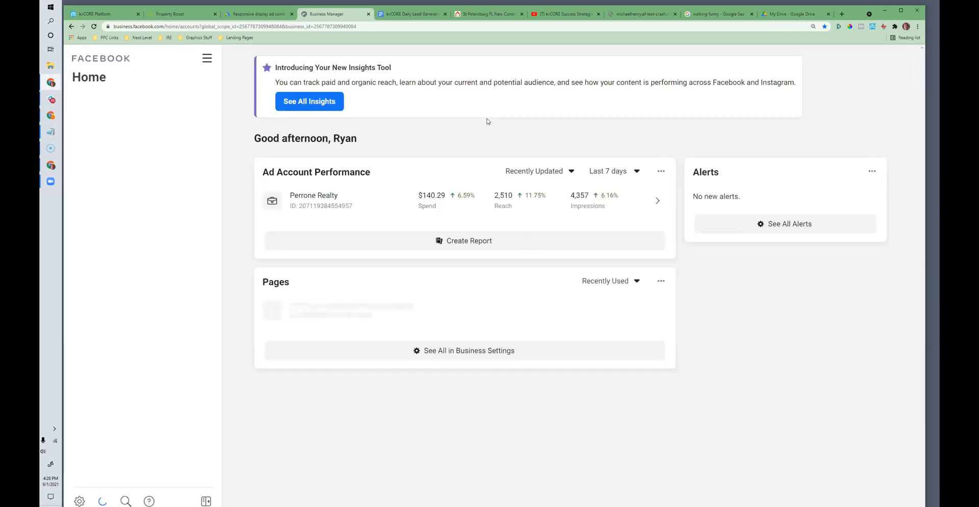
{"action": "left_click", "coordinate": [306, 196]}
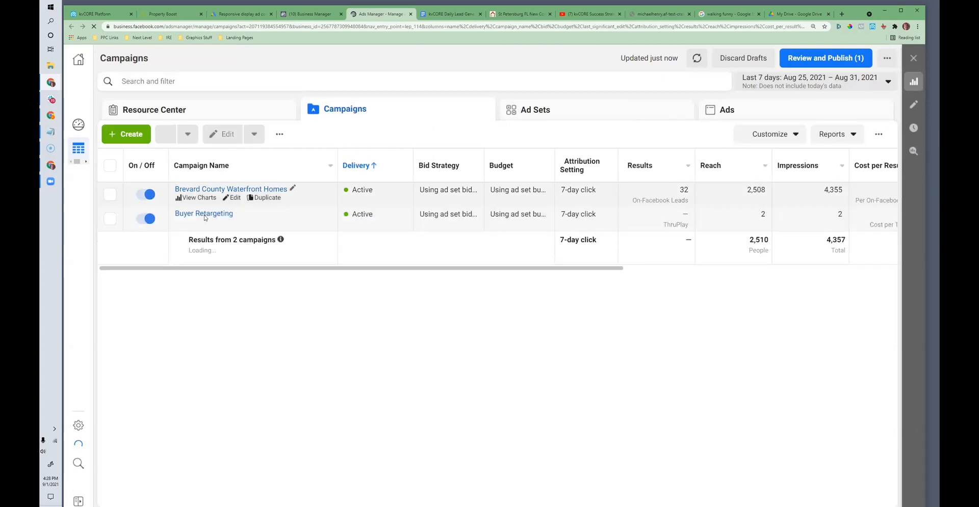
{"action": "left_click_drag", "start_coordinate": [341, 271], "coordinate": [283, 266]}
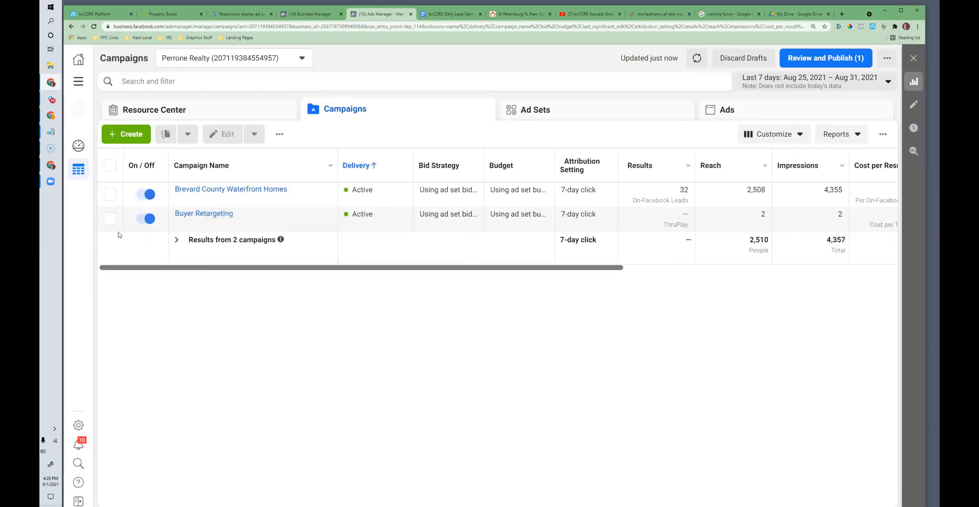
Step: Open the Buyer Retargeting campaign's video views ad for editing
{"action": "left_click", "coordinate": [110, 219]}
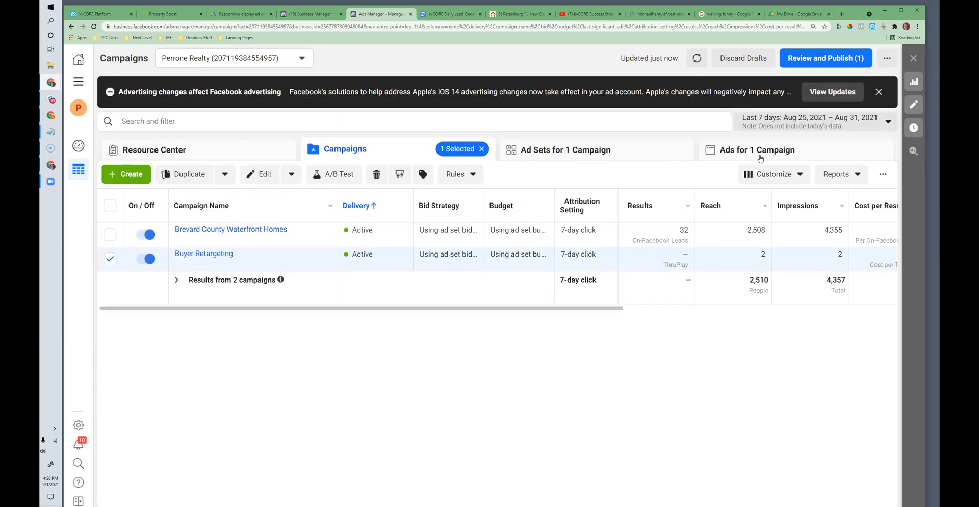
{"action": "left_click", "coordinate": [760, 153]}
{"action": "left_click", "coordinate": [260, 239]}
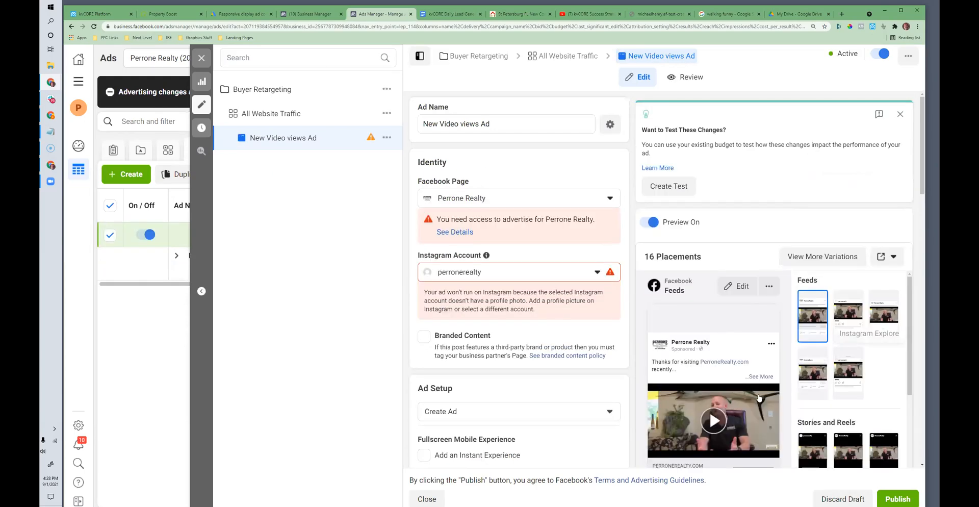
Step: Examine the retargeting ad's creative, placements and feed preview while its video plays, and pause the video
{"action": "scroll", "coordinate": [726, 461], "scroll_direction": "down", "scroll_amount": 3}
{"action": "scroll", "coordinate": [725, 461], "scroll_direction": "down", "scroll_amount": 1}
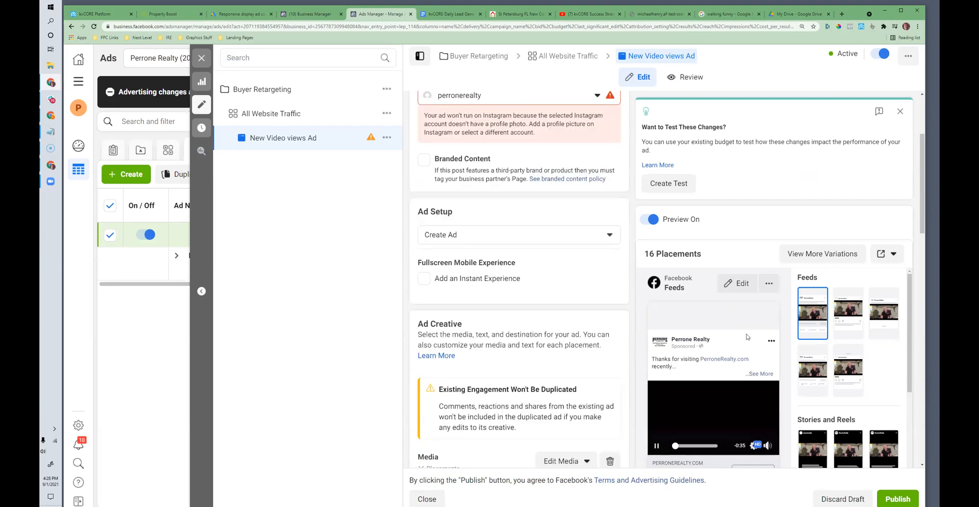
{"action": "scroll", "coordinate": [645, 414], "scroll_direction": "down", "scroll_amount": 2}
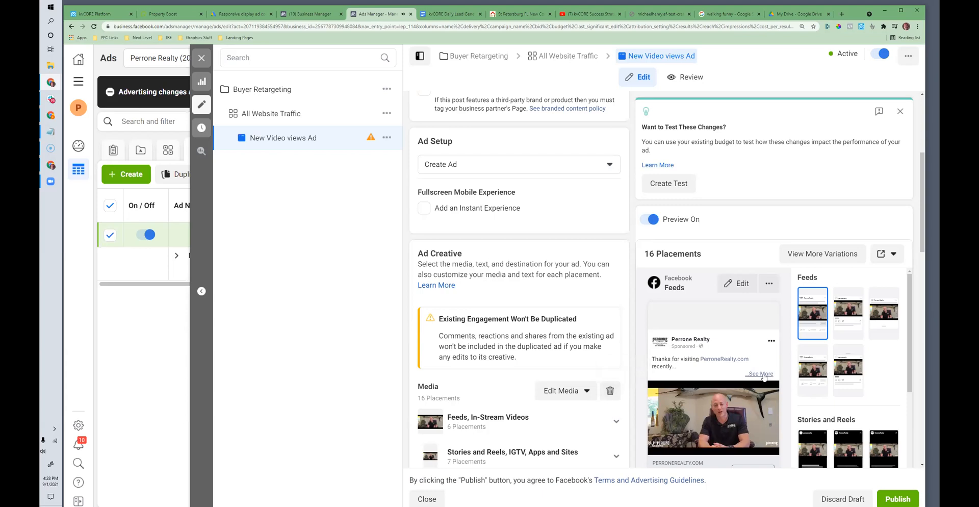
{"action": "scroll", "coordinate": [631, 267], "scroll_direction": "down", "scroll_amount": 1}
{"action": "scroll", "coordinate": [861, 288], "scroll_direction": "down", "scroll_amount": 1}
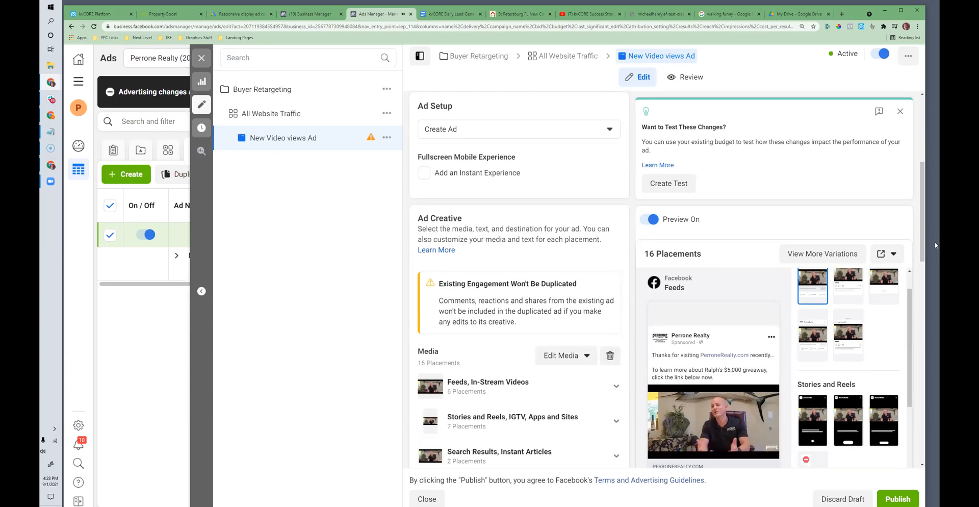
{"action": "left_click_drag", "start_coordinate": [922, 239], "coordinate": [921, 383]}
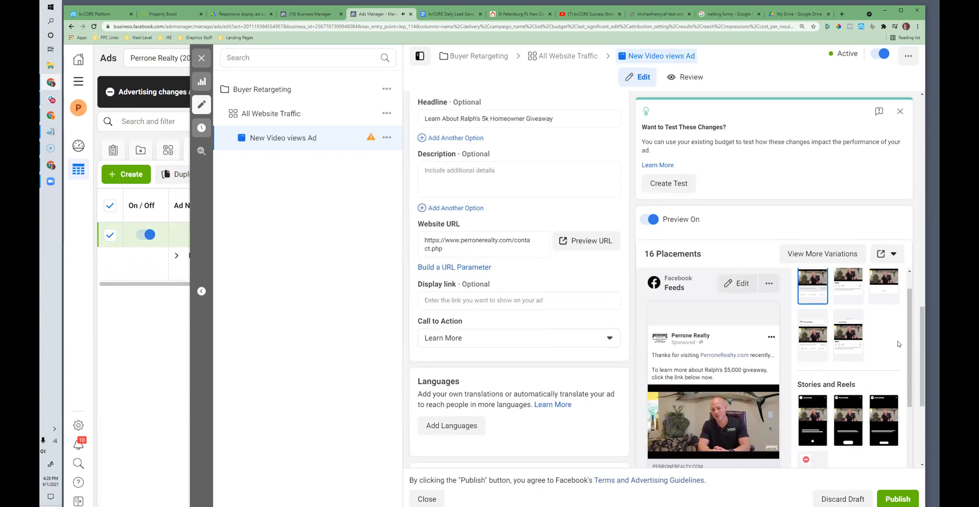
{"action": "scroll", "coordinate": [910, 372], "scroll_direction": "down", "scroll_amount": 1}
{"action": "scroll", "coordinate": [909, 372], "scroll_direction": "down", "scroll_amount": 4}
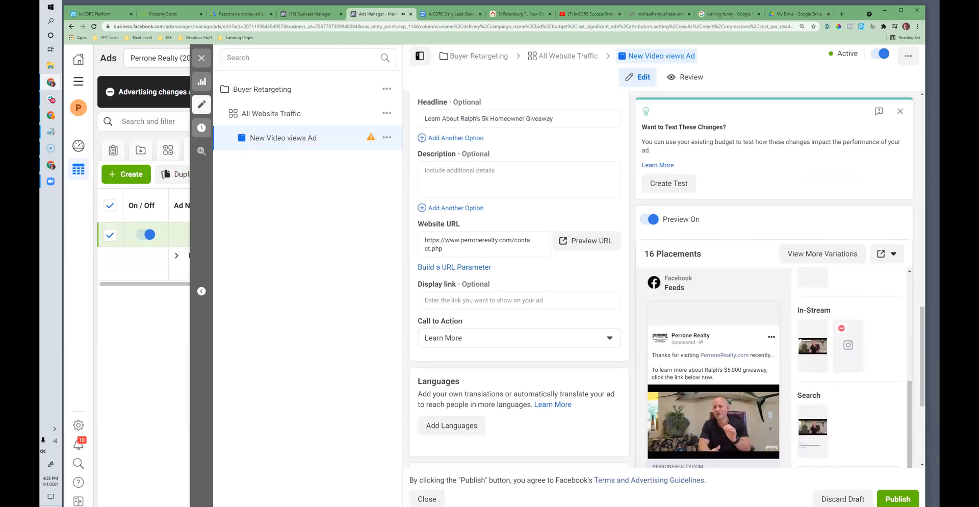
{"action": "left_click", "coordinate": [654, 451]}
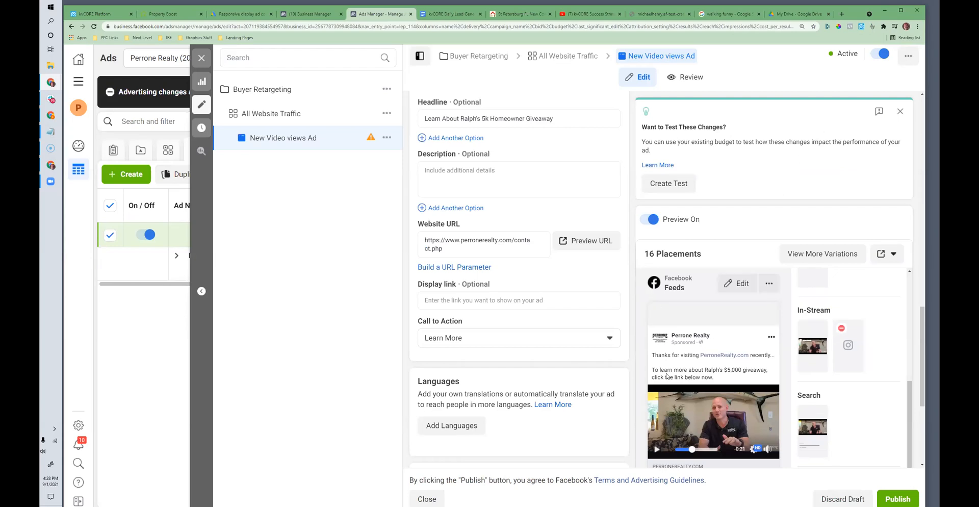
Step: Review the retargeting ad's primary text, headline, website URL and call to action
{"action": "scroll", "coordinate": [672, 373], "scroll_direction": "down", "scroll_amount": 1}
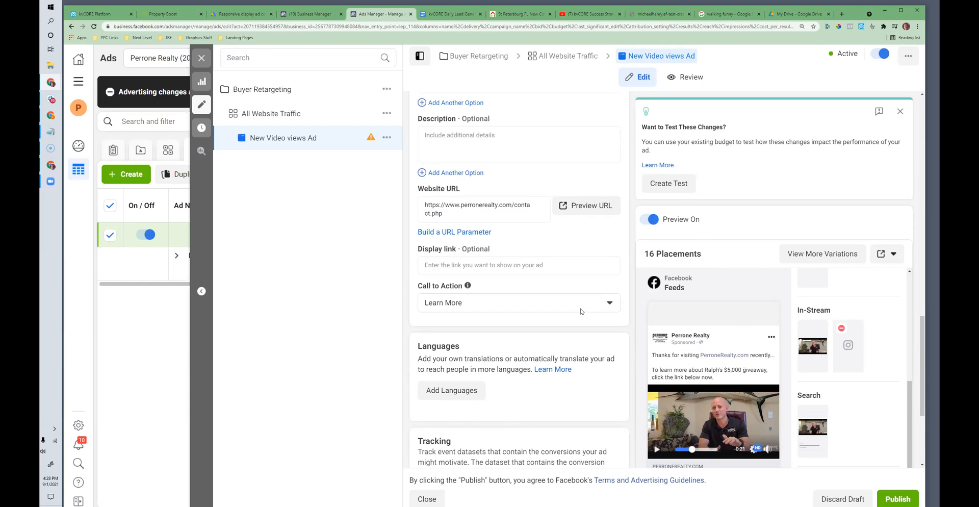
{"action": "scroll", "coordinate": [750, 441], "scroll_direction": "up", "scroll_amount": 6}
{"action": "scroll", "coordinate": [750, 441], "scroll_direction": "up", "scroll_amount": 5}
{"action": "scroll", "coordinate": [678, 351], "scroll_direction": "down", "scroll_amount": 8}
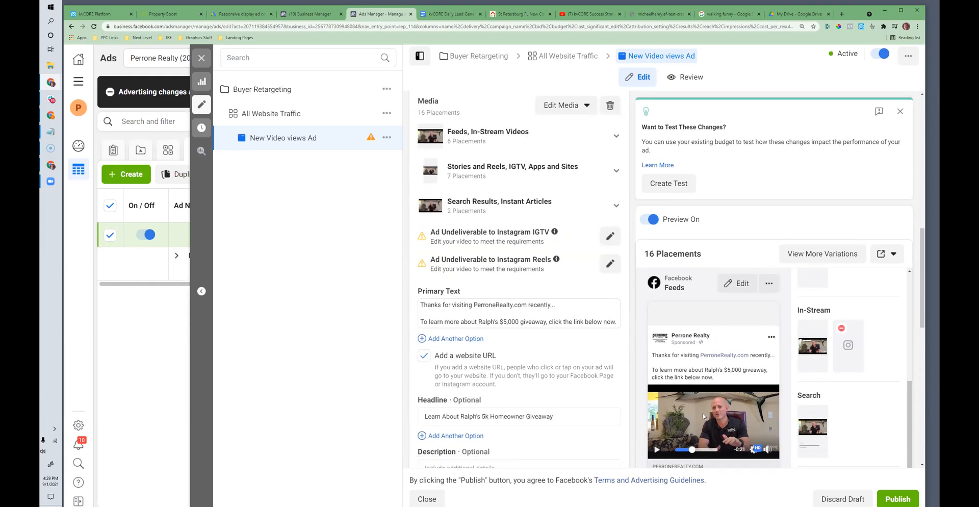
{"action": "scroll", "coordinate": [704, 415], "scroll_direction": "down", "scroll_amount": 3}
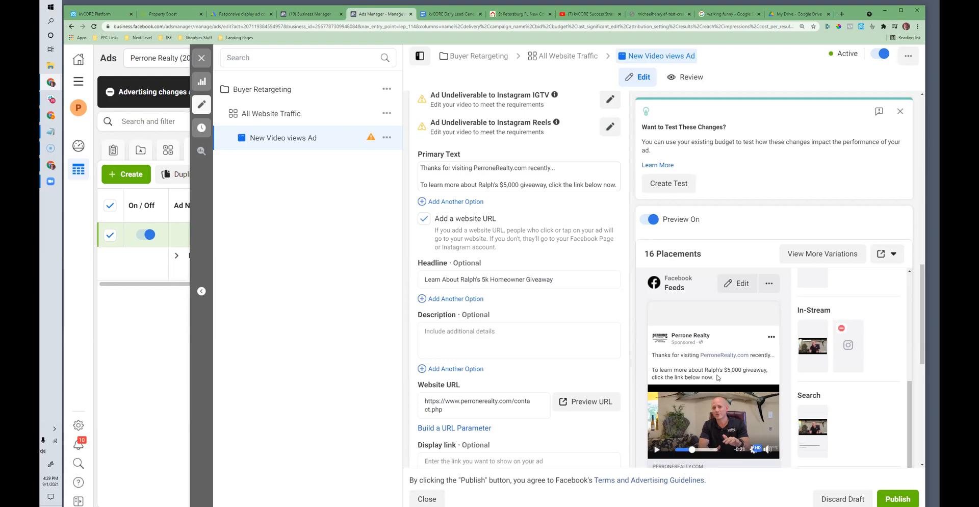
Step: Switch to the lead generation checklist in Google Docs and highlight the FB Retargeting item and the whole lead source list
{"action": "left_click", "coordinate": [433, 15]}
{"action": "left_click_drag", "start_coordinate": [426, 281], "coordinate": [379, 280]}
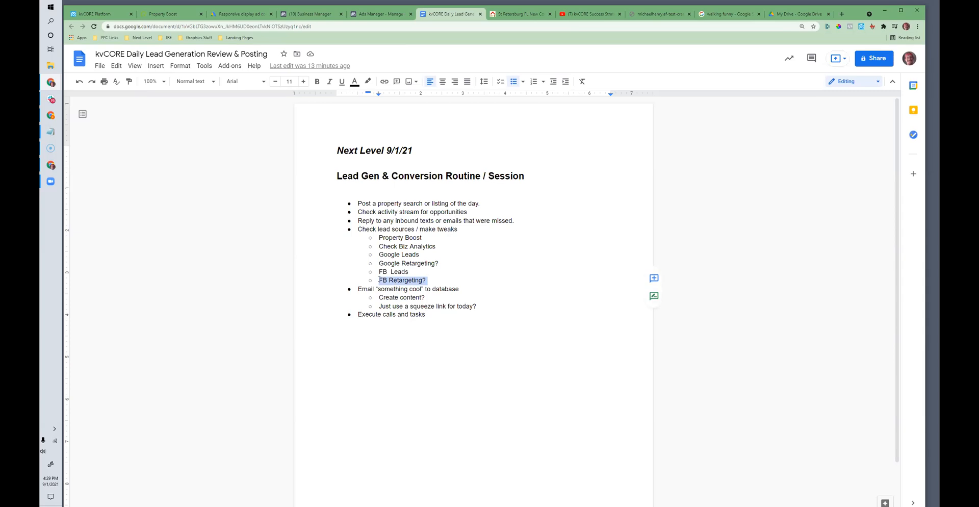
{"action": "left_click_drag", "start_coordinate": [378, 237], "coordinate": [437, 280]}
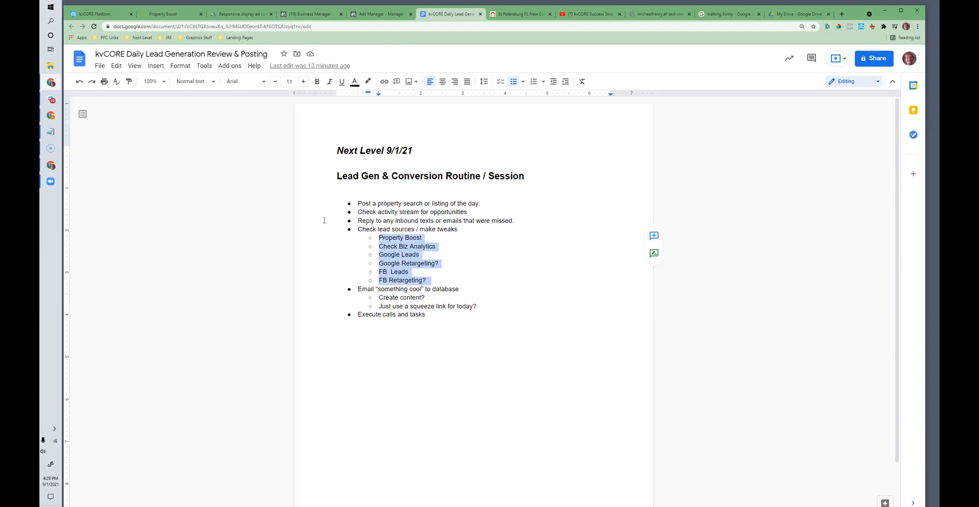
Step: Switch to kvCORE and search its Marketplace for "retargeting"
{"action": "left_click", "coordinate": [102, 15]}
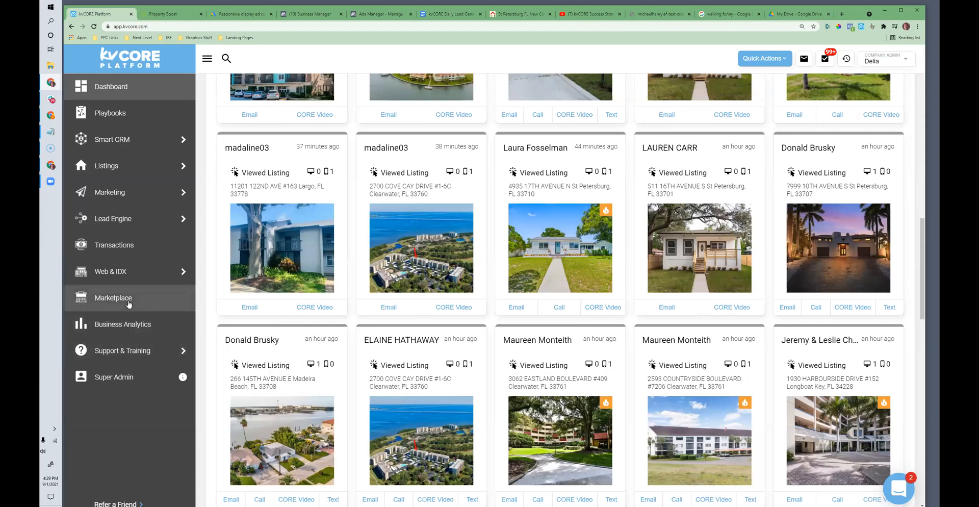
{"action": "left_click", "coordinate": [129, 304]}
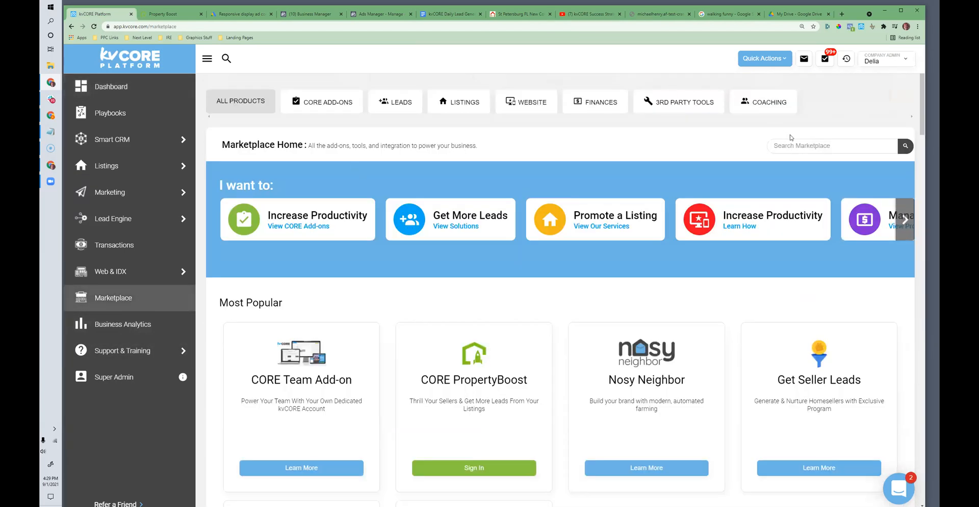
{"action": "left_click", "coordinate": [811, 143]}
{"action": "type", "text": "retargeting"}
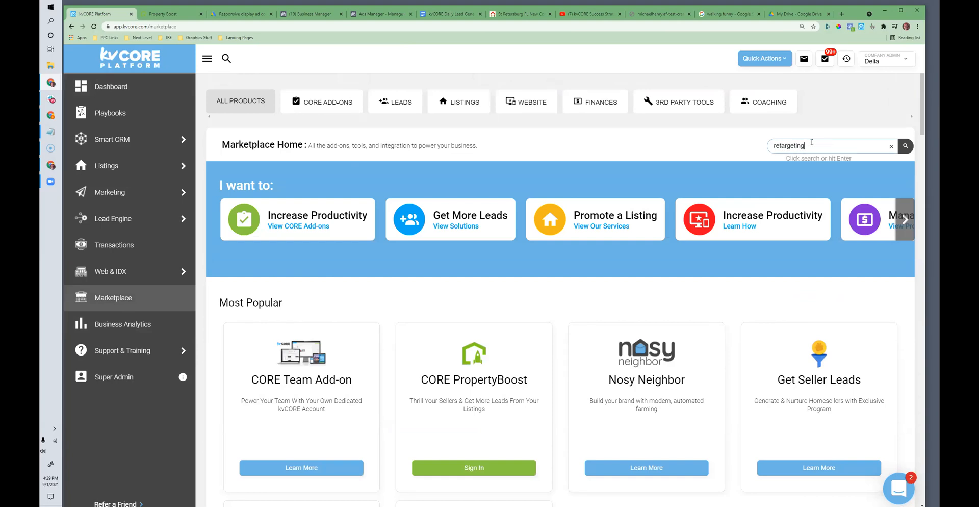
{"action": "key", "text": "Return"}
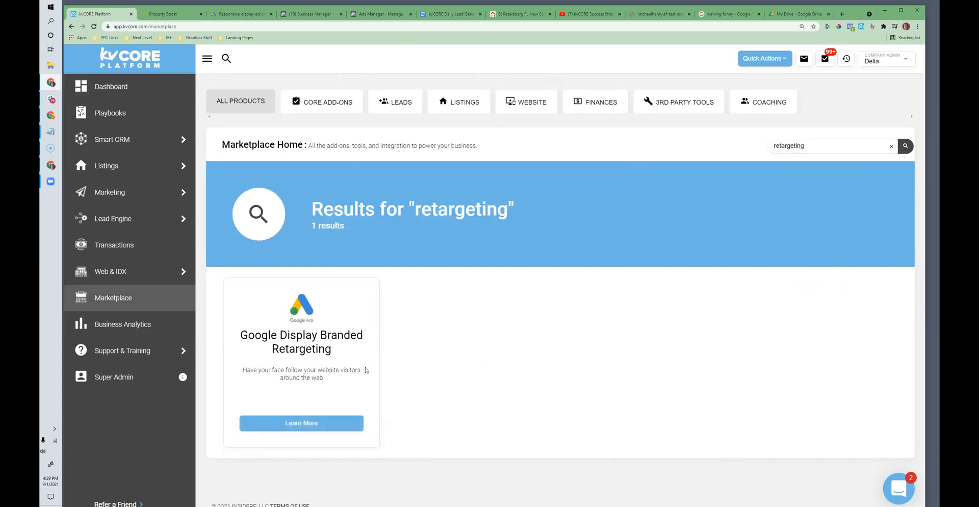
Step: Open the Google Display Branded Retargeting product details and sample its explainer video
{"action": "left_click", "coordinate": [290, 426]}
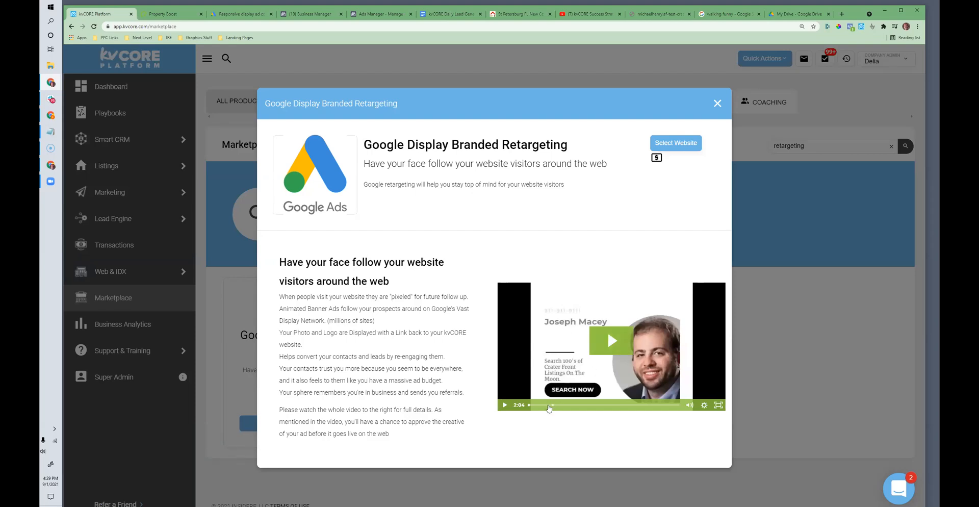
{"action": "left_click", "coordinate": [544, 406]}
{"action": "left_click_drag", "start_coordinate": [546, 410], "coordinate": [559, 424]}
{"action": "left_click", "coordinate": [543, 372]}
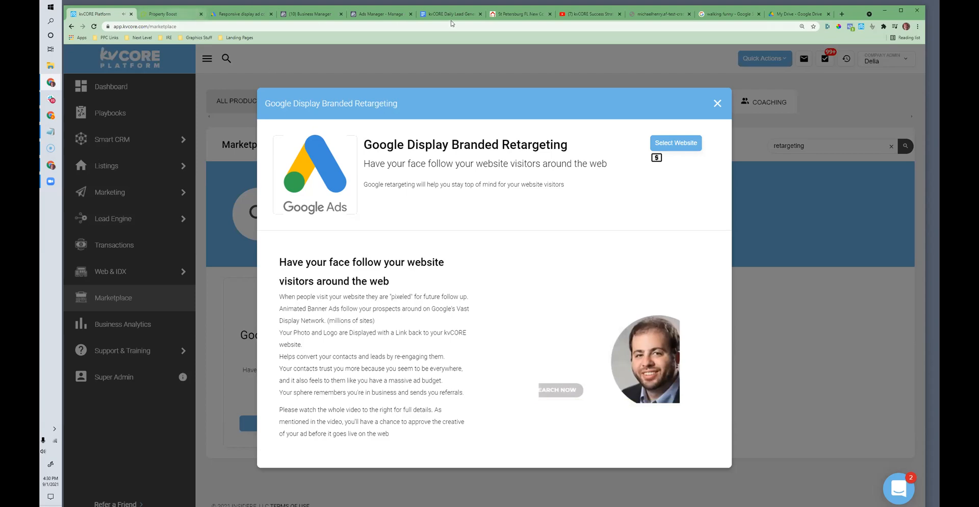
Step: Switch back to the checklist and highlight the "Email 'something cool' to database" item with its sub-items
{"action": "left_click", "coordinate": [450, 15]}
{"action": "left_click_drag", "start_coordinate": [358, 288], "coordinate": [430, 314]}
{"action": "left_click_drag", "start_coordinate": [358, 289], "coordinate": [483, 307]}
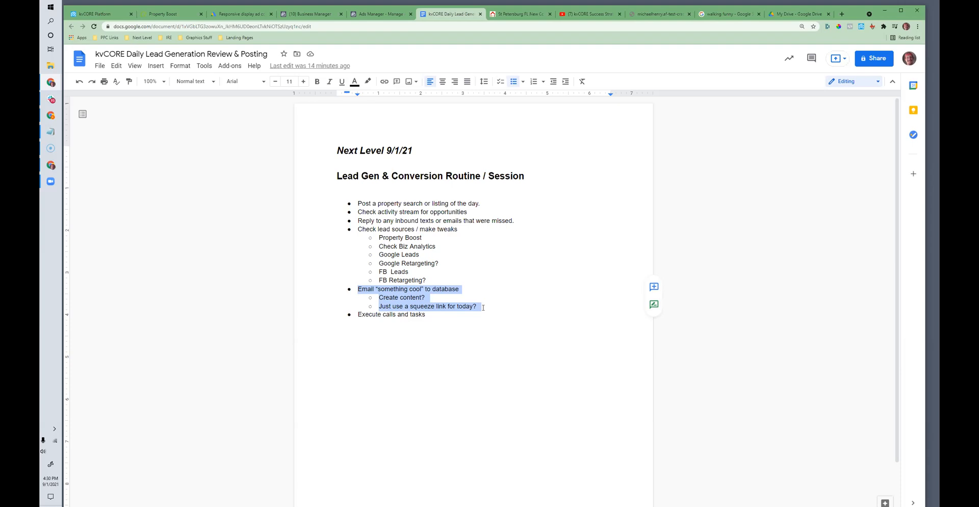
{"action": "left_click", "coordinate": [483, 307]}
{"action": "left_click_drag", "start_coordinate": [358, 289], "coordinate": [482, 307]}
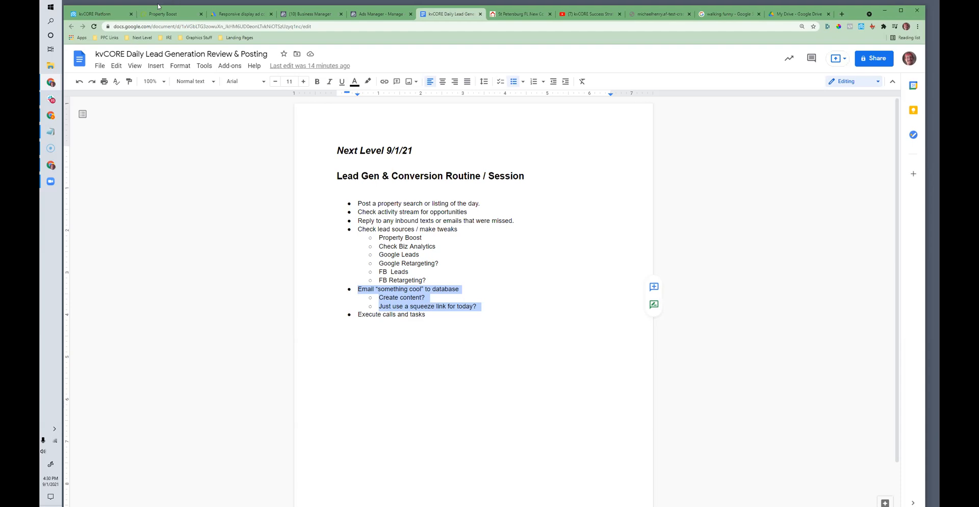
Step: Return to kvCORE, close the retargeting product details and look over the saved contact lists in Smart CRM
{"action": "left_click", "coordinate": [97, 14]}
{"action": "left_click", "coordinate": [717, 105]}
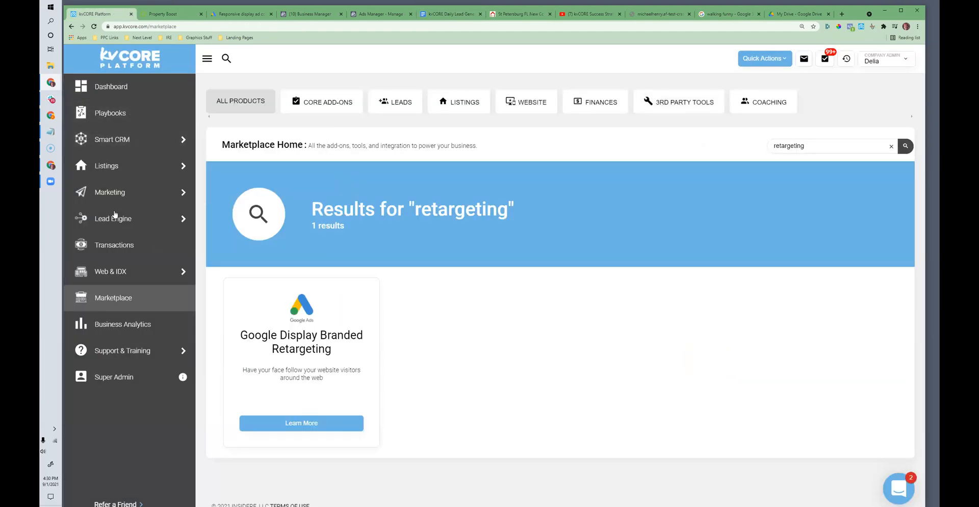
{"action": "mouse_move", "coordinate": [122, 147]}
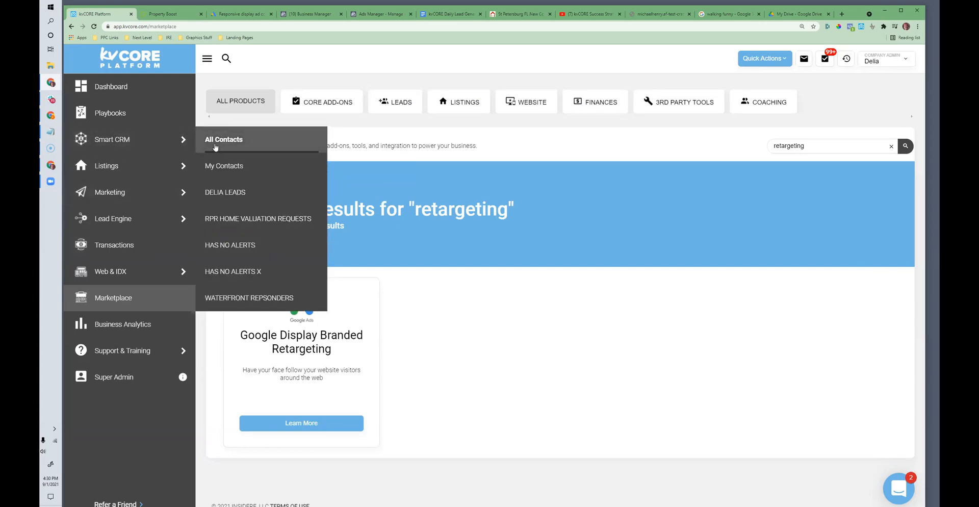
{"action": "mouse_move", "coordinate": [186, 193]}
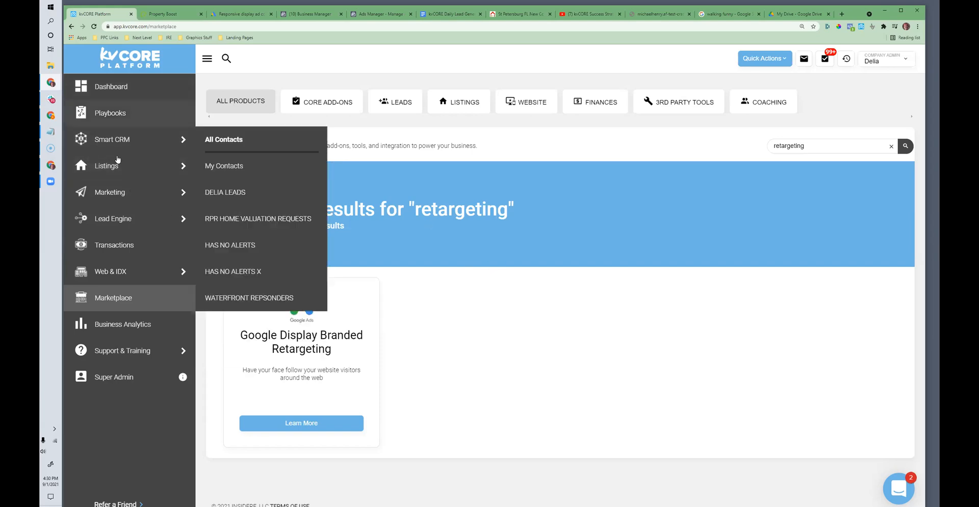
{"action": "mouse_move", "coordinate": [159, 142]}
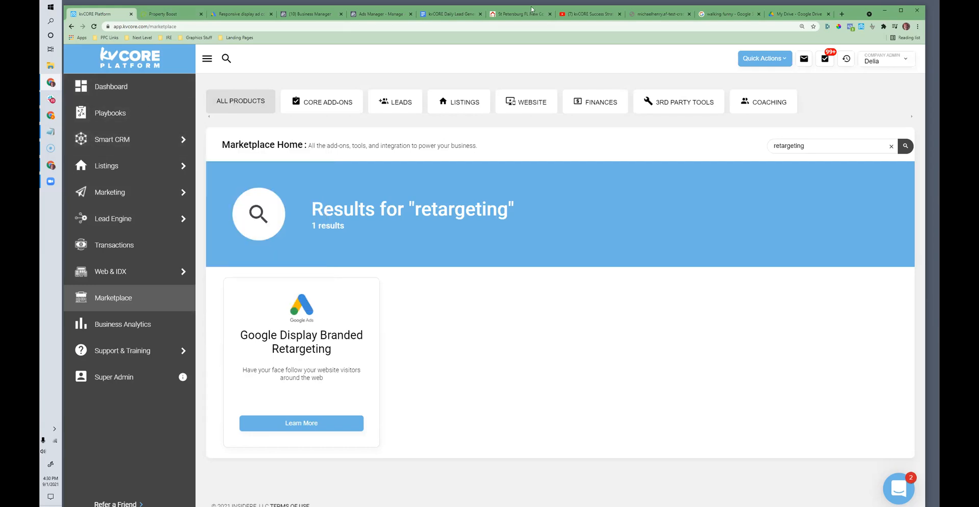
Step: Go back to the checklist and review the database email item, highlighting its "Create content?" sub-item
{"action": "left_click", "coordinate": [455, 15]}
{"action": "left_click_drag", "start_coordinate": [357, 288], "coordinate": [488, 311]}
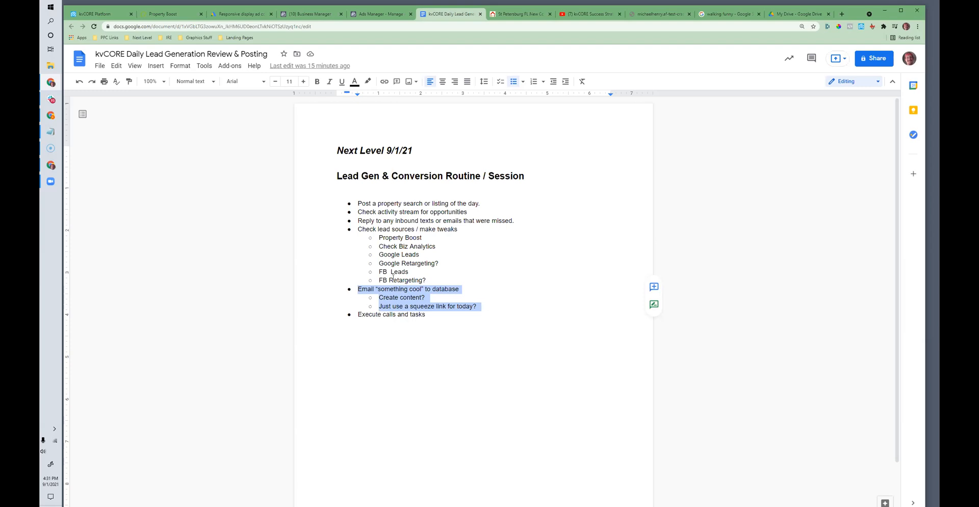
{"action": "left_click", "coordinate": [410, 295]}
{"action": "left_click", "coordinate": [425, 297]}
{"action": "left_click_drag", "start_coordinate": [424, 298], "coordinate": [378, 300]}
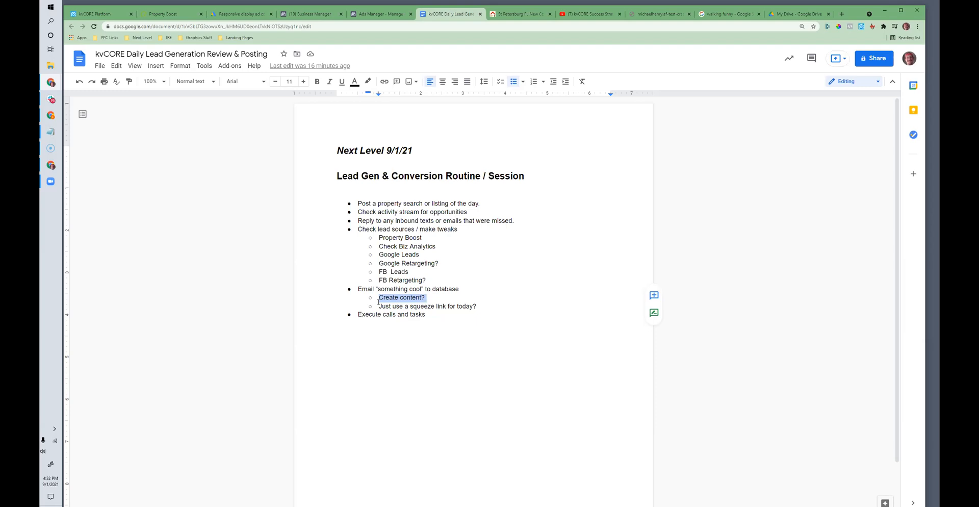
Step: Add the nested bullet "Quick video market update" under the "Create content?" sub-item
{"action": "left_click", "coordinate": [378, 299]}
{"action": "left_click_drag", "start_coordinate": [378, 299], "coordinate": [433, 296]}
{"action": "left_click", "coordinate": [434, 296]}
{"action": "key", "text": "Return"}
{"action": "key", "text": "Tab"}
{"action": "type", "text": "Quick video m"}
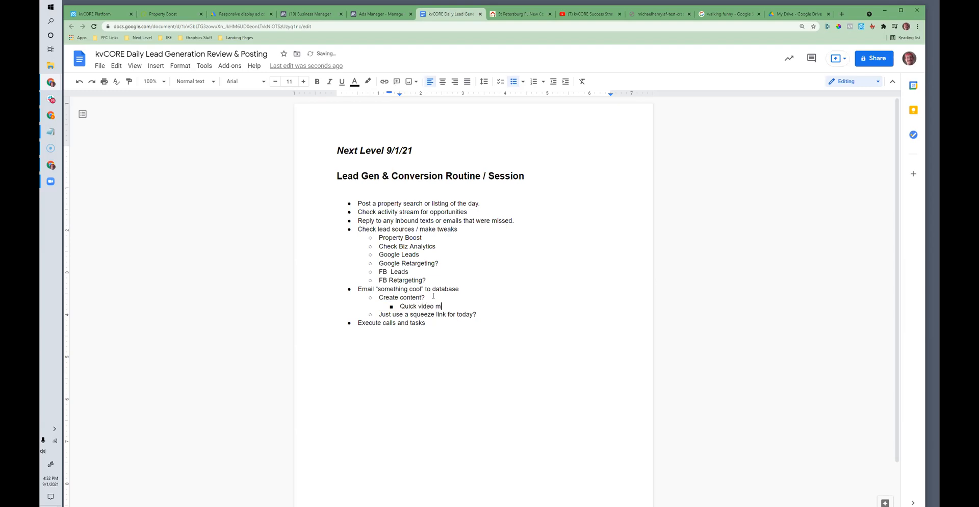
{"action": "type", "text": "arket update"}
Step: Add a second nested bullet reading "Blog post about top 3 investment properties." below the video market update bullet
{"action": "key", "text": "Return"}
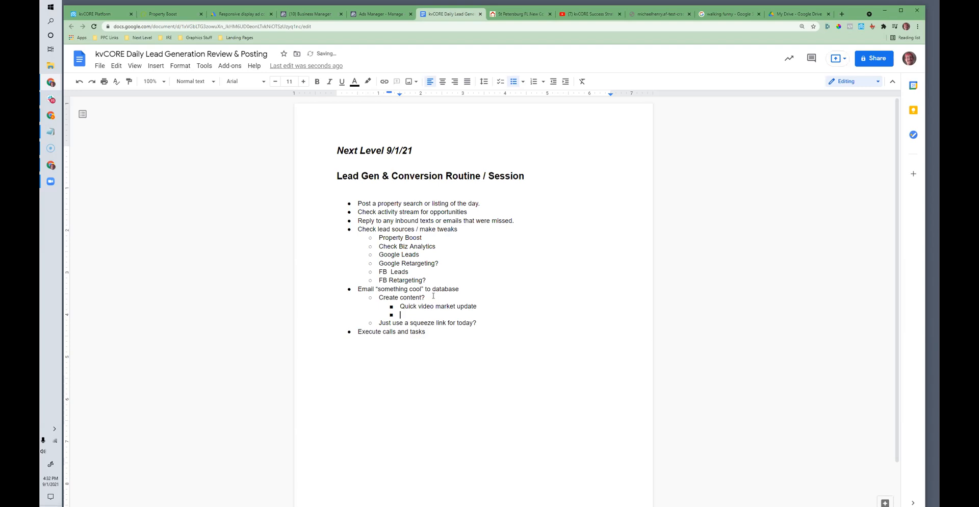
{"action": "type", "text": "Blog post aboutt top e"}
{"action": "key", "text": "BackSpace"}
{"action": "type", "text": "3 investment properties."}
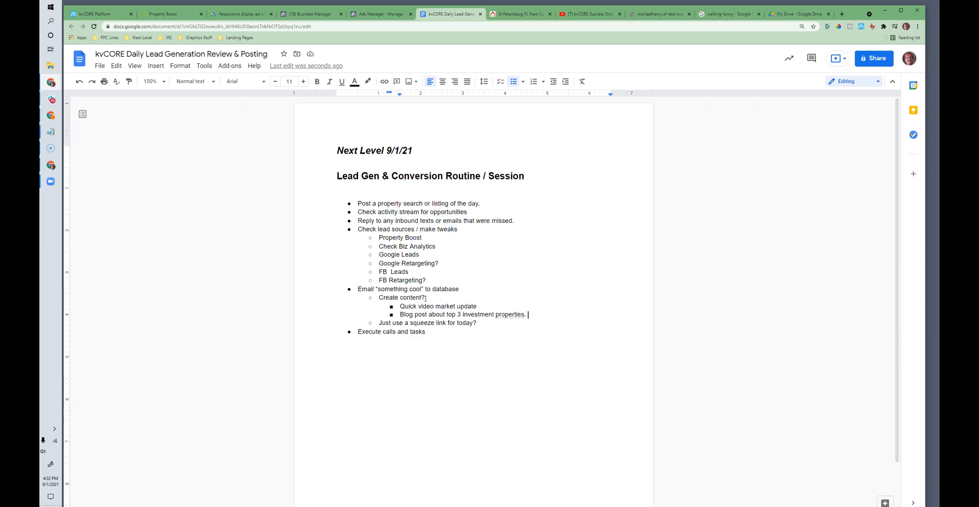
Step: Review the "Just use a squeeze link for today?" sub-item in the checklist by highlighting its text
{"action": "left_click_drag", "start_coordinate": [477, 322], "coordinate": [383, 322]}
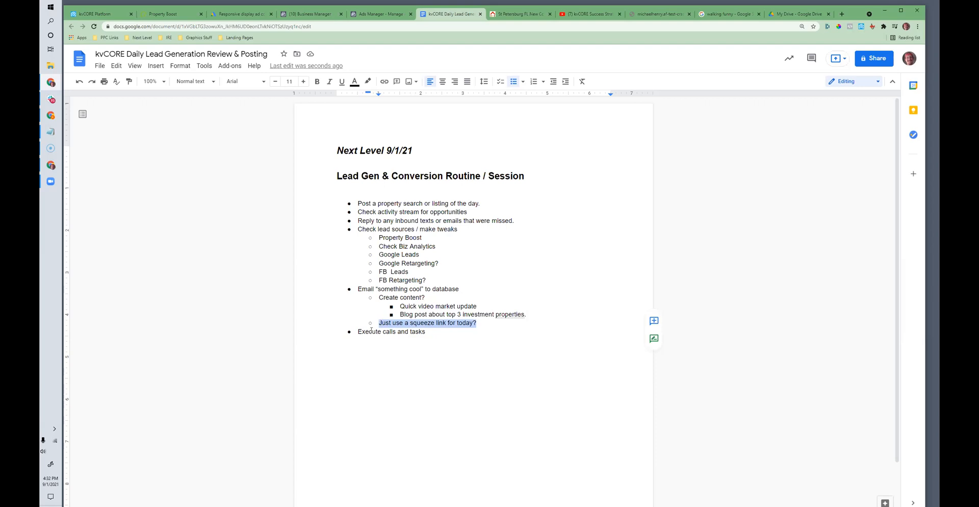
{"action": "left_click", "coordinate": [383, 326]}
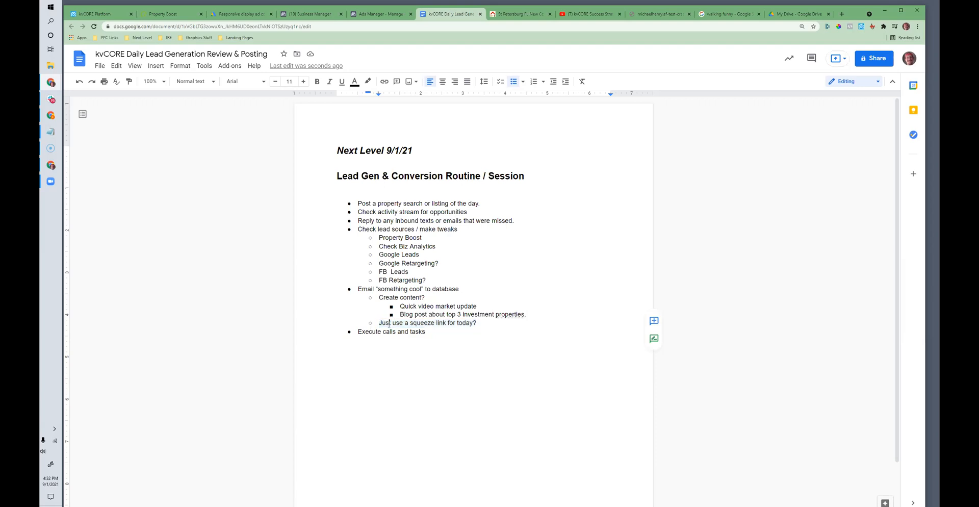
{"action": "left_click_drag", "start_coordinate": [378, 324], "coordinate": [473, 324]}
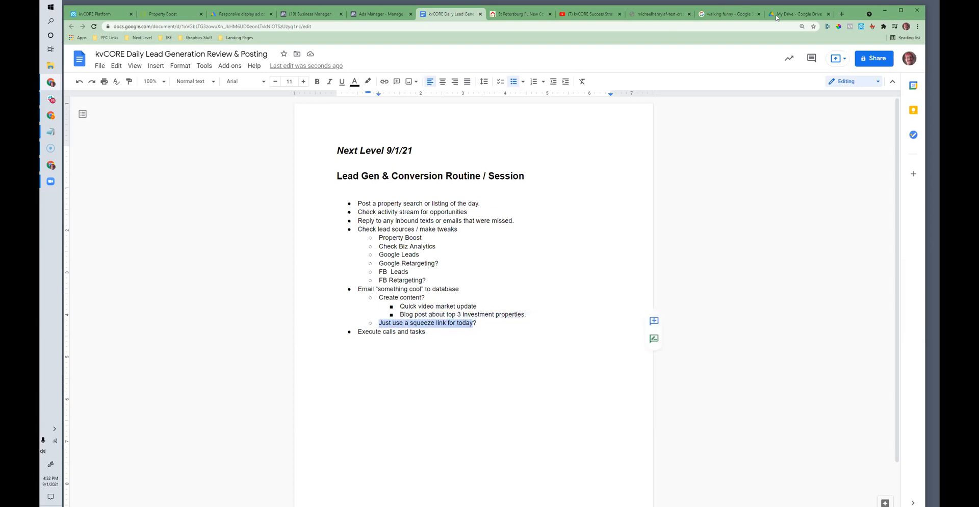
Step: Copy the web address of the St Petersburg new construction squeeze page
{"action": "left_click", "coordinate": [726, 14]}
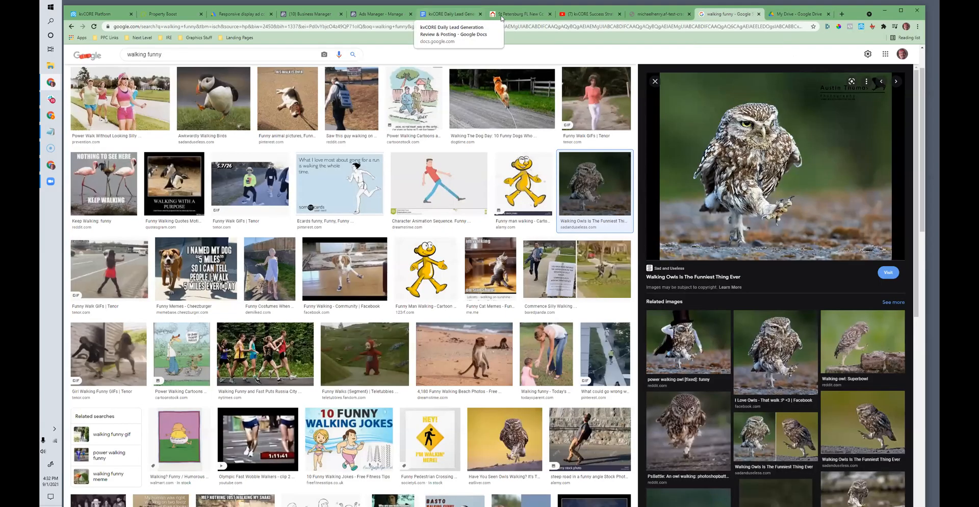
{"action": "left_click", "coordinate": [501, 17]}
{"action": "left_click", "coordinate": [201, 26]}
{"action": "right_click", "coordinate": [203, 26]}
{"action": "left_click", "coordinate": [220, 59]}
Step: Return to kvCORE and start a new scheduled mass email from the marketing tools
{"action": "left_click", "coordinate": [86, 15]}
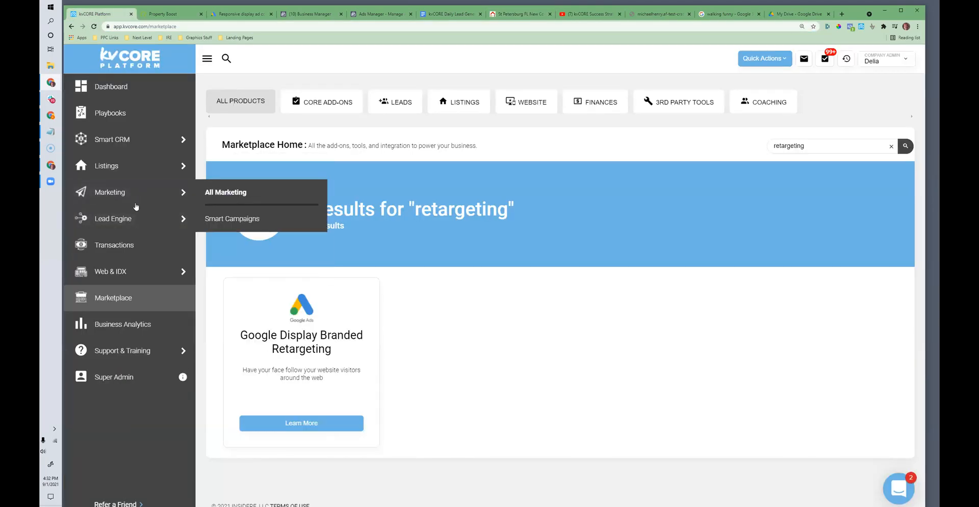
{"action": "mouse_move", "coordinate": [120, 139]}
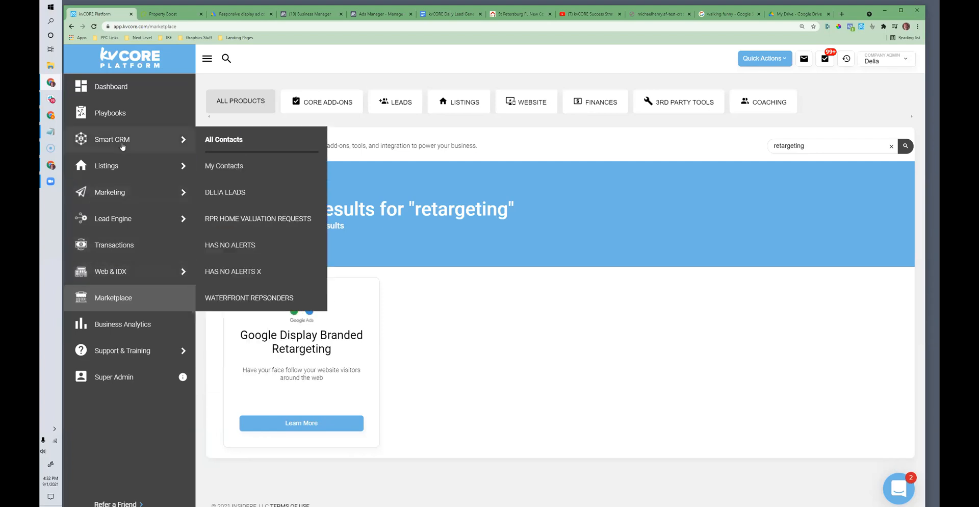
{"action": "mouse_move", "coordinate": [168, 192]}
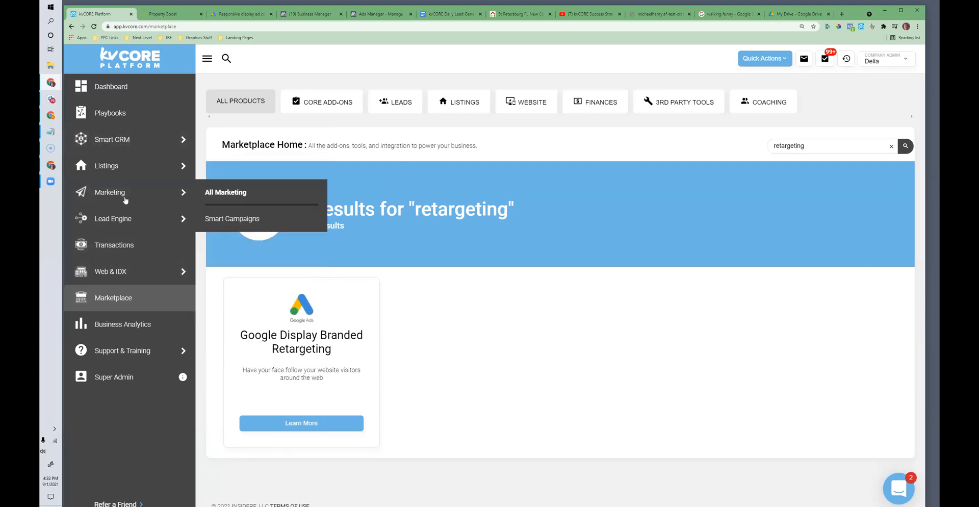
{"action": "left_click", "coordinate": [224, 192]}
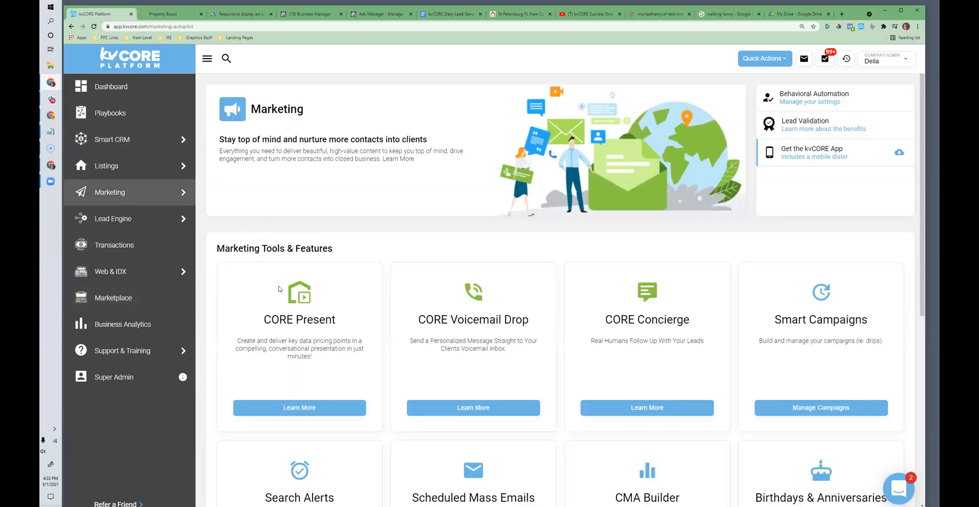
{"action": "scroll", "coordinate": [686, 306], "scroll_direction": "down", "scroll_amount": 4}
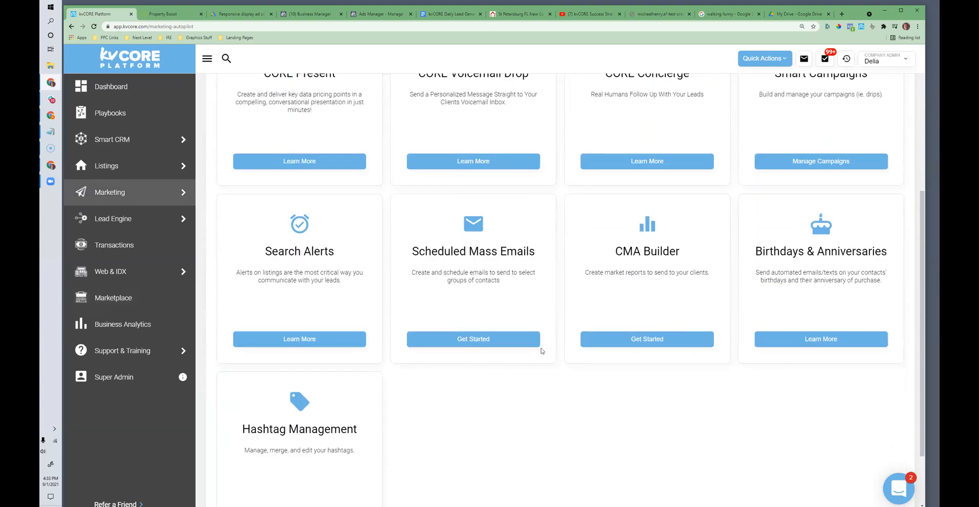
{"action": "left_click", "coordinate": [472, 338]}
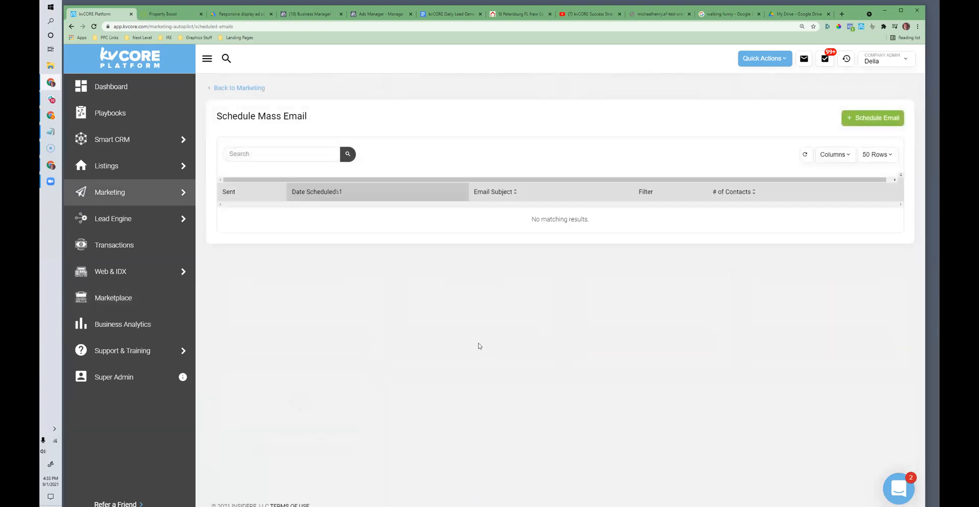
{"action": "left_click", "coordinate": [872, 118]}
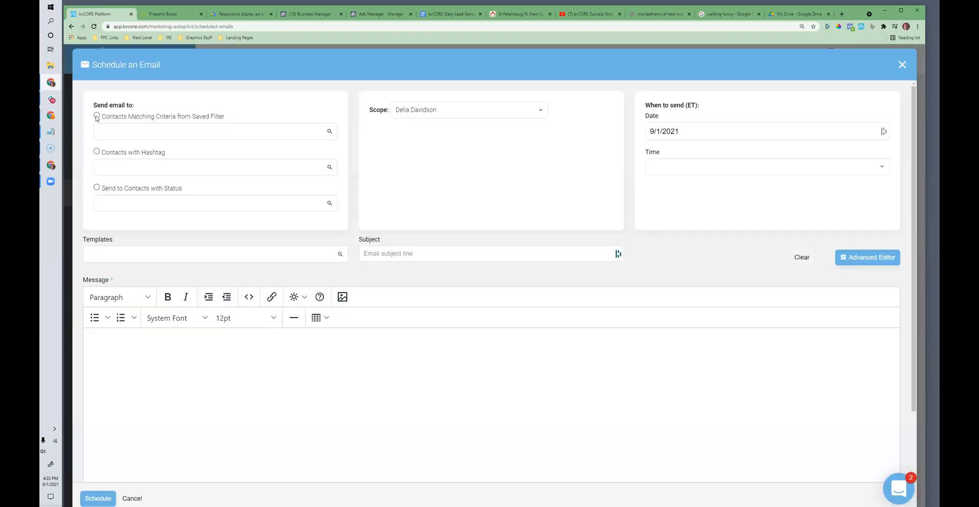
{"action": "left_click", "coordinate": [96, 116]}
{"action": "left_click", "coordinate": [130, 130]}
{"action": "type", "text": "waterf"}
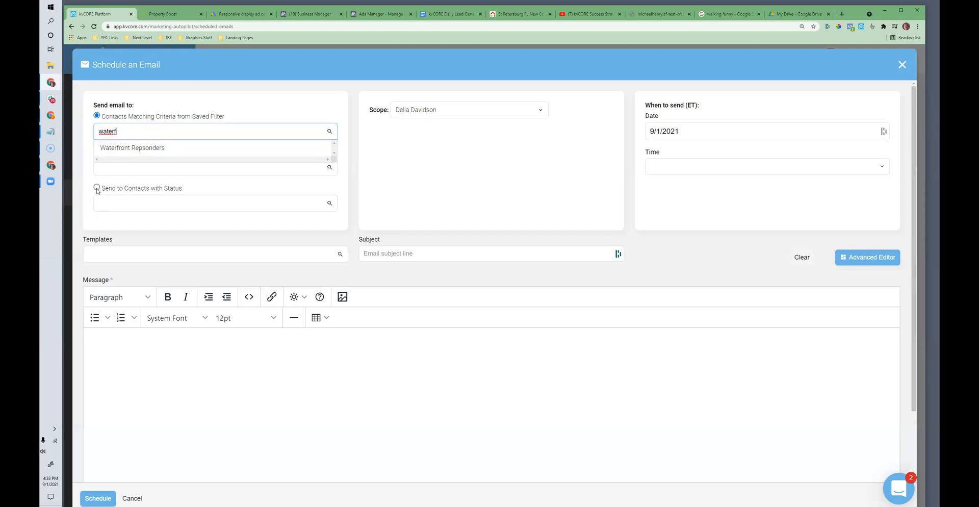
{"action": "left_click_drag", "start_coordinate": [142, 131], "coordinate": [73, 135]}
{"action": "key", "text": "BackSpace"}
{"action": "left_click", "coordinate": [192, 94]}
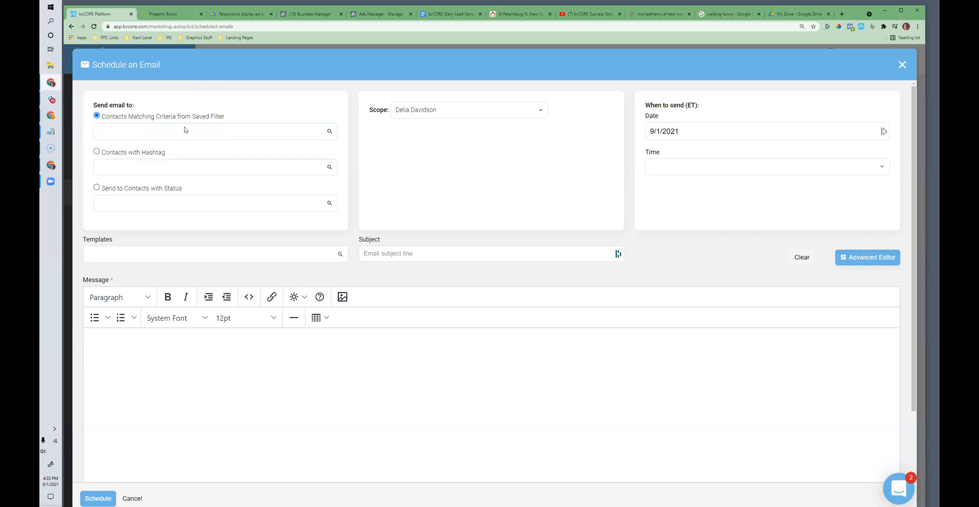
Step: Address the scheduled email to contacts with the hashtag "waterfront"
{"action": "left_click", "coordinate": [96, 151]}
{"action": "left_click", "coordinate": [126, 168]}
{"action": "type", "text": "waterfon"}
{"action": "key", "text": "BackSpace"}
{"action": "key", "text": "BackSpace"}
{"action": "type", "text": "ront"}
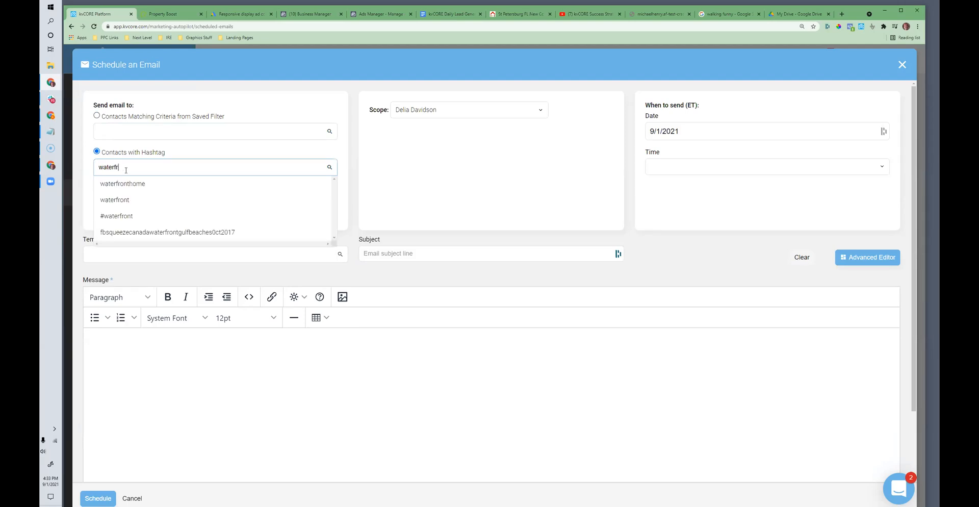
{"action": "left_click", "coordinate": [121, 202]}
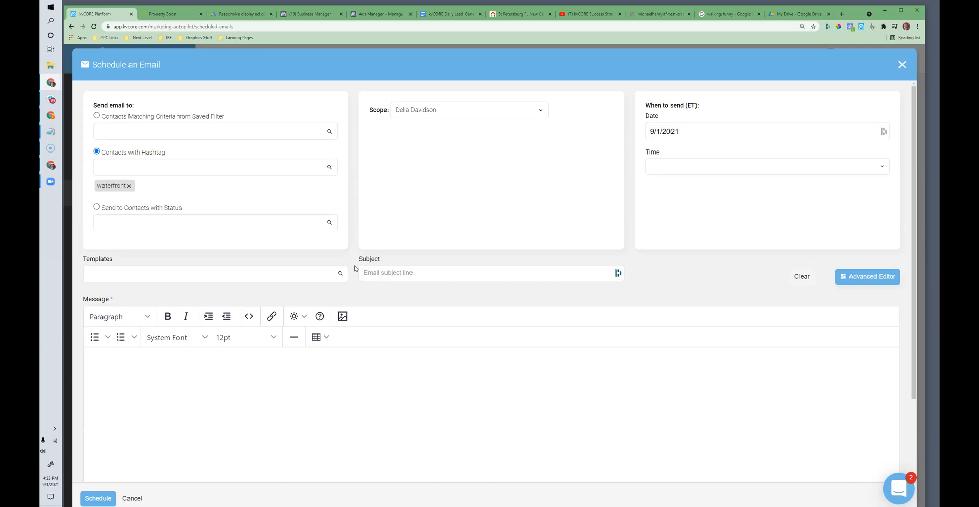
Step: Enter the email subject "Most Expensive Pinellas Waterfront Home On The Market Today!"
{"action": "scroll", "coordinate": [355, 268], "scroll_direction": "down", "scroll_amount": 2}
{"action": "left_click", "coordinate": [438, 202]}
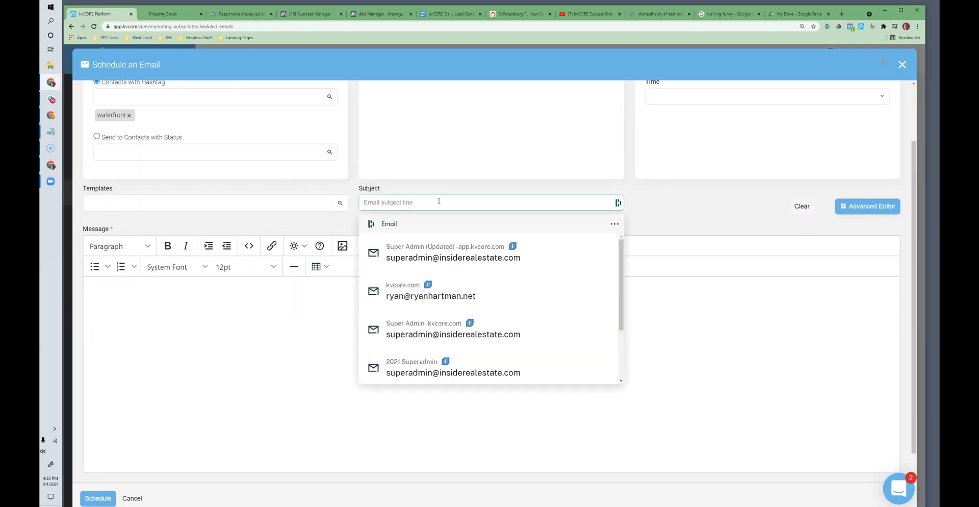
{"action": "type", "text": "Most Expensi"}
{"action": "type", "text": "ve Waterfront"}
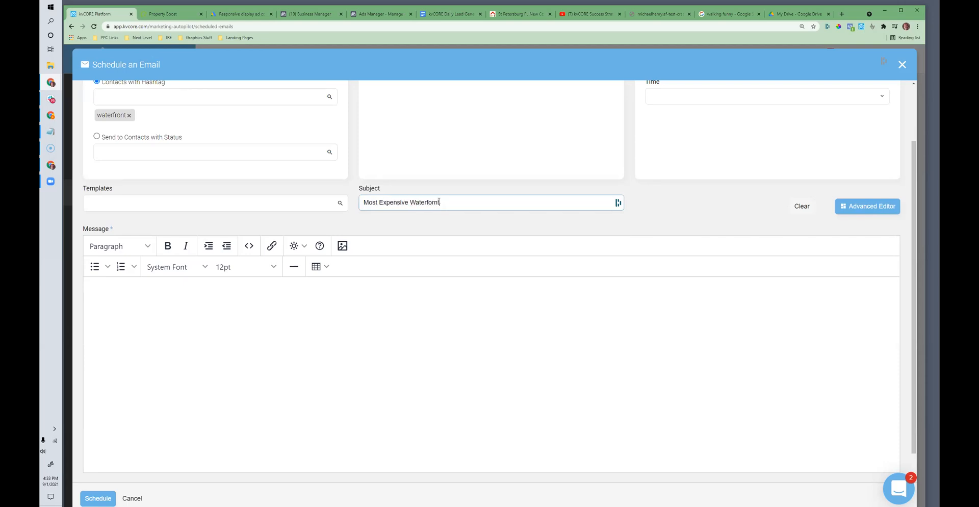
{"action": "double_click", "coordinate": [438, 201]}
{"action": "type", "text": "Waterfront Home On The Market Today!"}
{"action": "left_click", "coordinate": [408, 203]}
{"action": "type", "text": "Pinellas"}
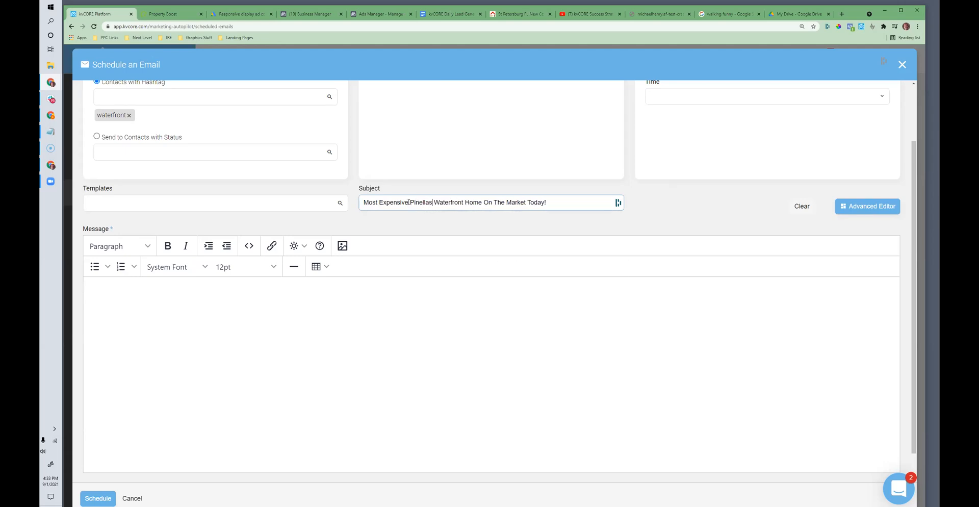
{"action": "left_click", "coordinate": [270, 312]}
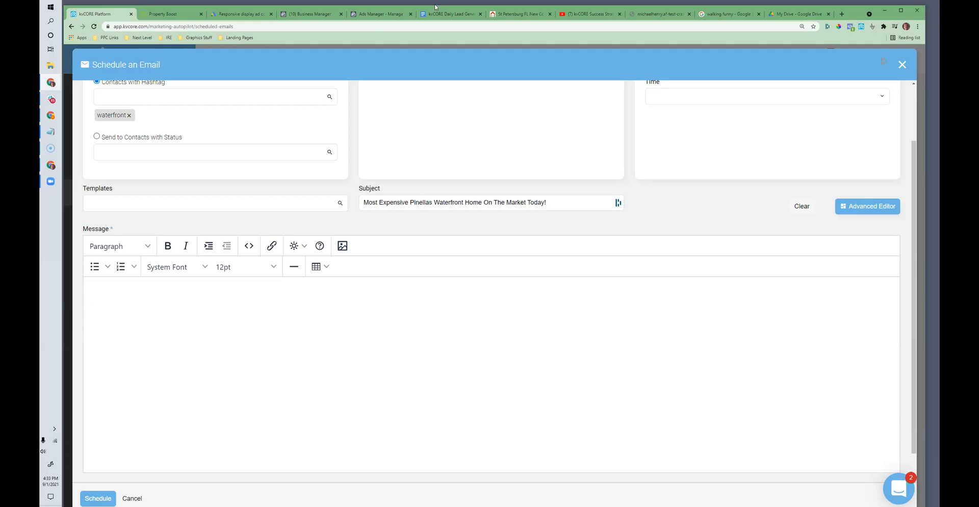
Step: Switch to the squeeze page and load the Forever Florida Real Estate home page from its base web address
{"action": "left_click", "coordinate": [501, 15]}
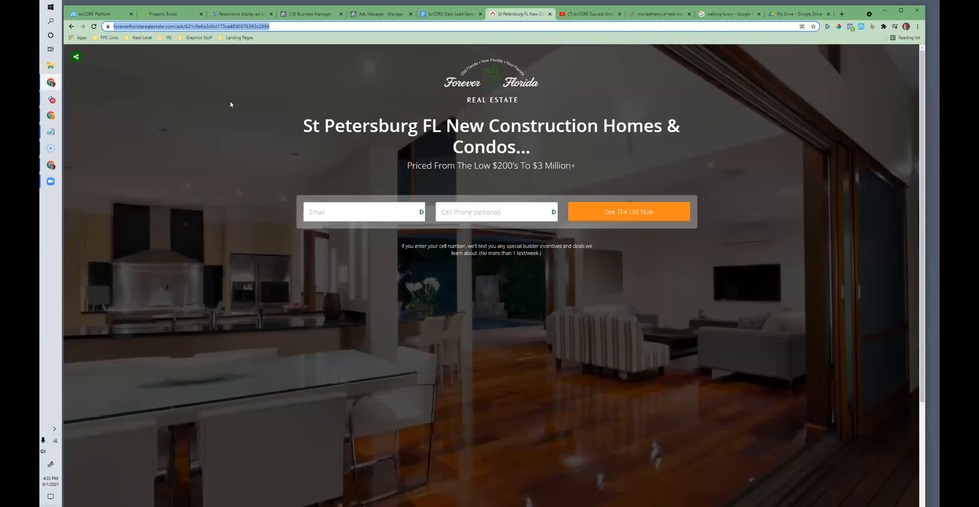
{"action": "left_click", "coordinate": [184, 26]}
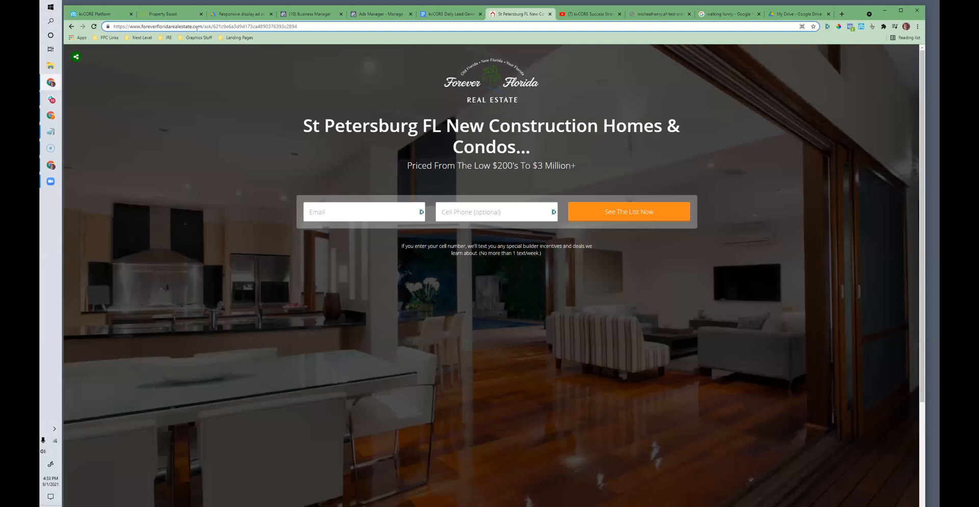
{"action": "left_click_drag", "start_coordinate": [203, 26], "coordinate": [383, 34]}
{"action": "key", "text": "BackSpace"}
{"action": "key", "text": "Return"}
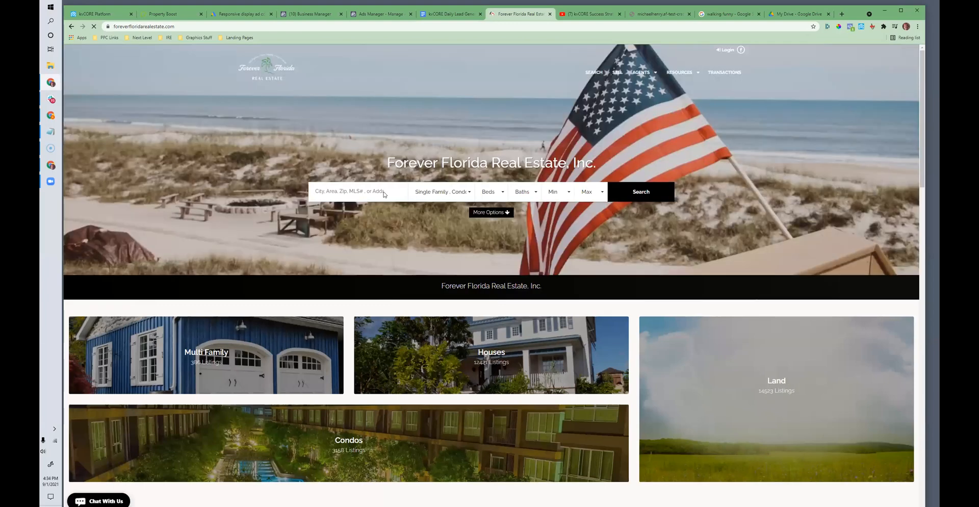
Step: Run an advanced property search for Pinellas (FL) county with the Water Front amenity filter
{"action": "left_click", "coordinate": [384, 193]}
{"action": "left_click", "coordinate": [489, 214]}
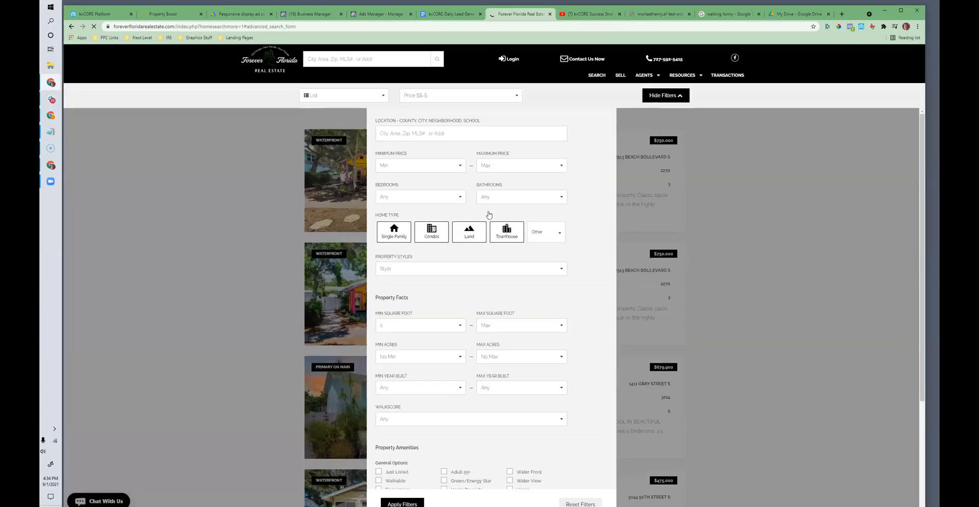
{"action": "left_click", "coordinate": [400, 133]}
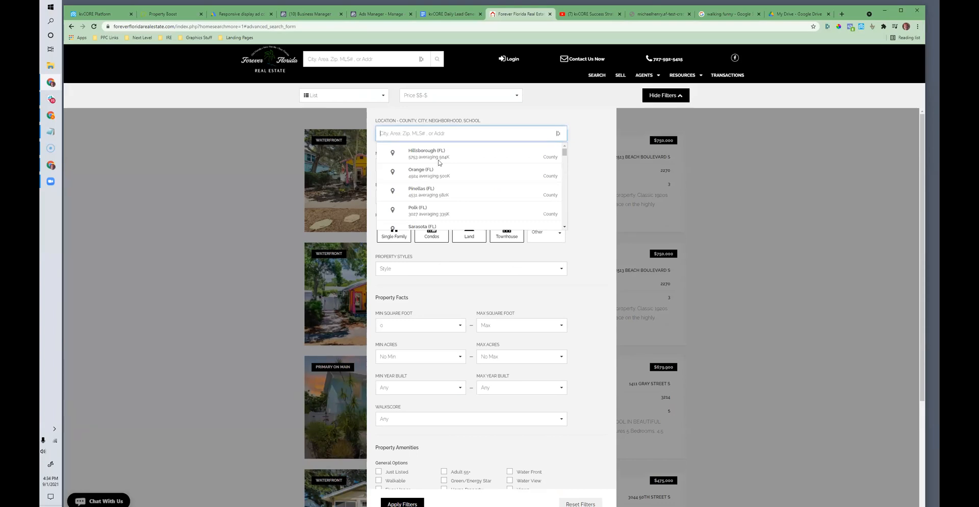
{"action": "scroll", "coordinate": [457, 352], "scroll_direction": "down", "scroll_amount": 3}
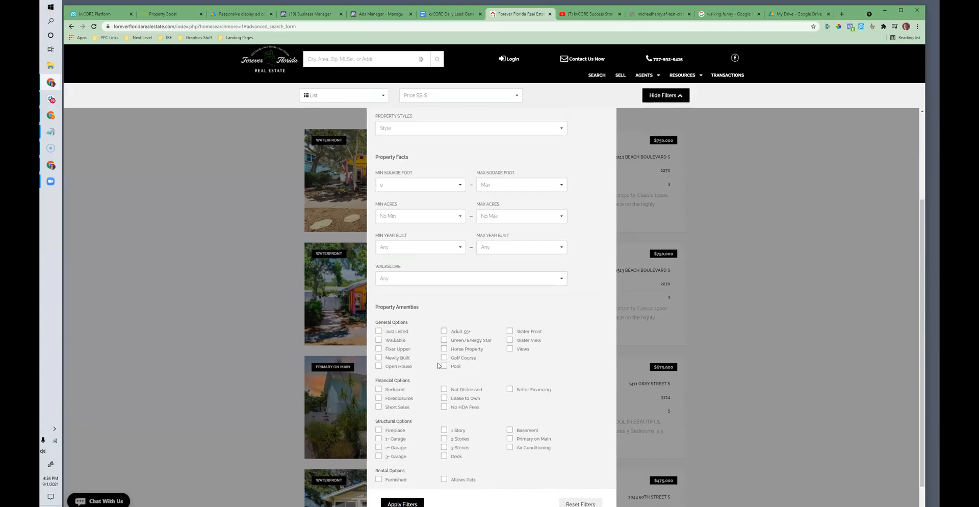
{"action": "scroll", "coordinate": [433, 336], "scroll_direction": "down", "scroll_amount": 3}
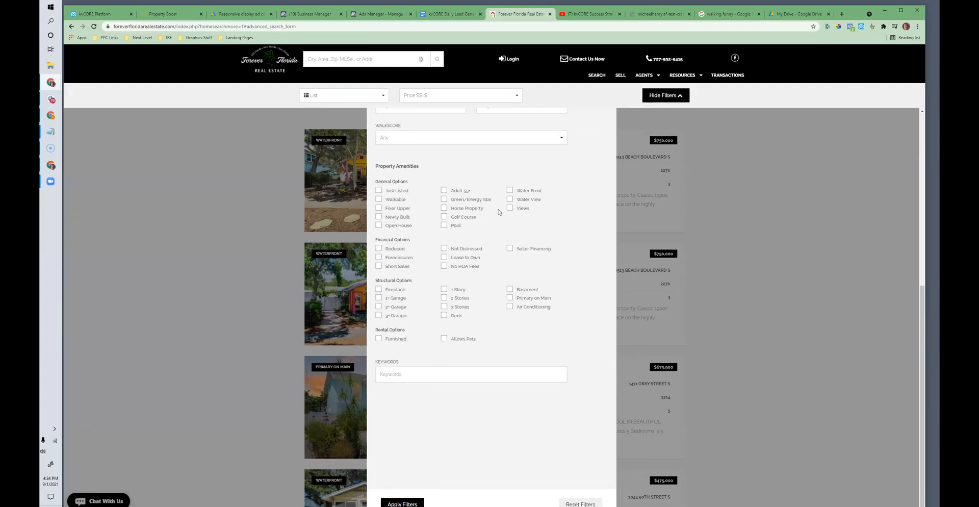
{"action": "left_click", "coordinate": [511, 190]}
{"action": "left_click", "coordinate": [395, 500]}
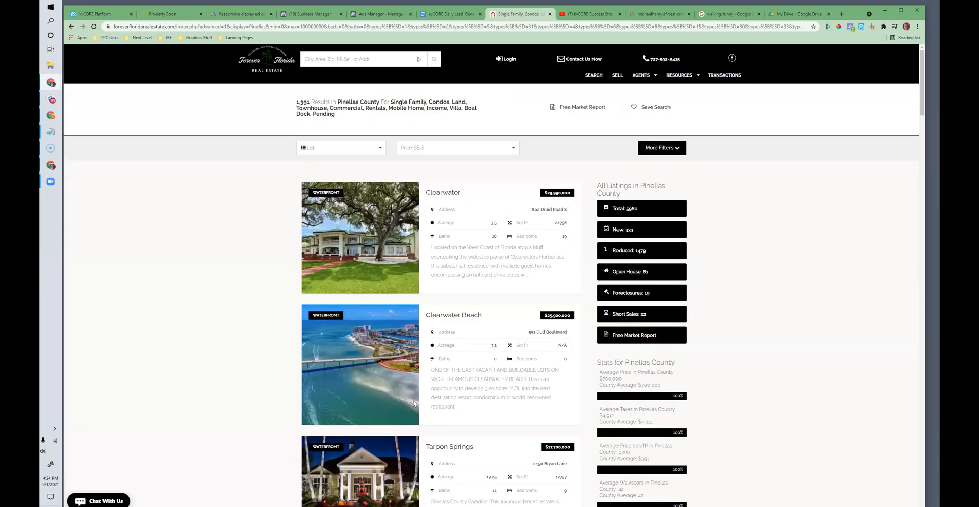
Step: Open the first Clearwater waterfront listing in the results and copy its web address
{"action": "left_click", "coordinate": [442, 193]}
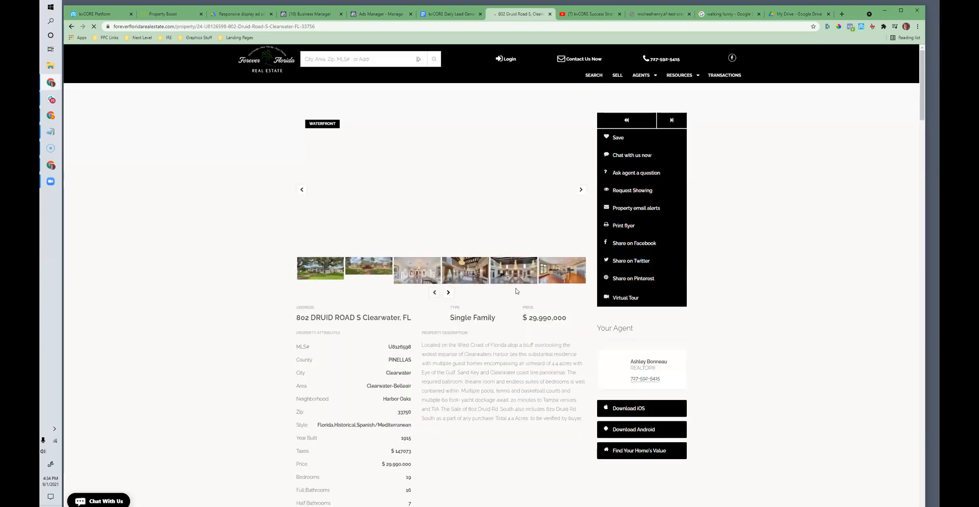
{"action": "left_click", "coordinate": [176, 27]}
{"action": "right_click", "coordinate": [176, 27]}
{"action": "left_click", "coordinate": [189, 69]}
Step: Browse through the photos of the Clearwater waterfront listing, closing the enlarged view along the way
{"action": "left_click", "coordinate": [581, 190]}
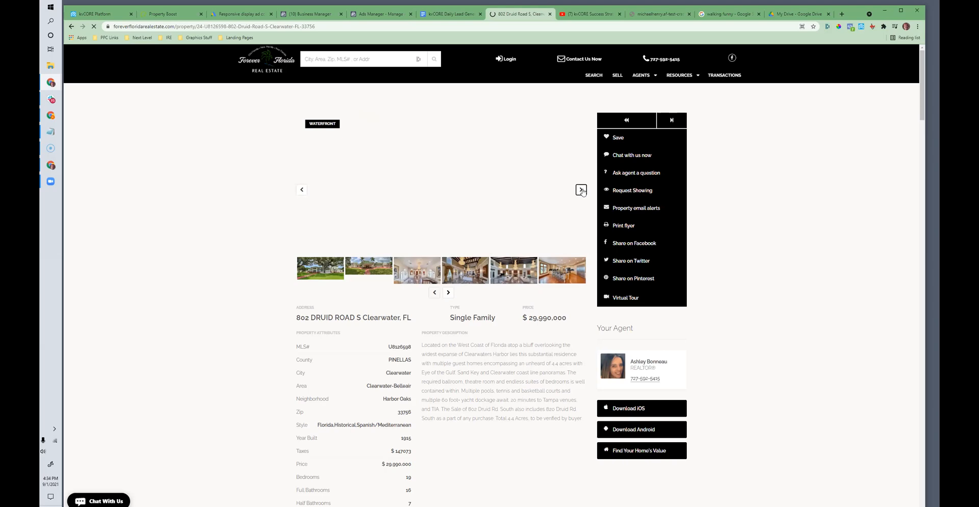
{"action": "left_click", "coordinate": [305, 191]}
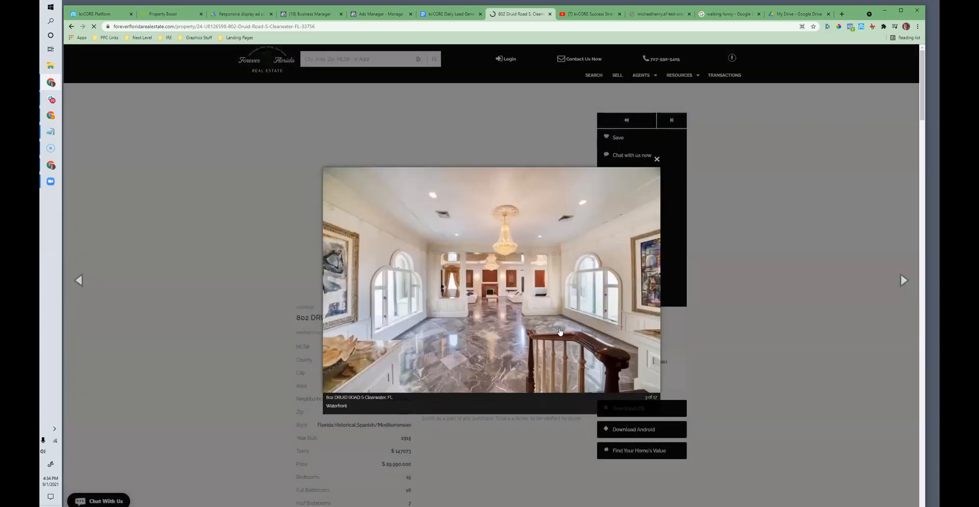
{"action": "left_click", "coordinate": [192, 258]}
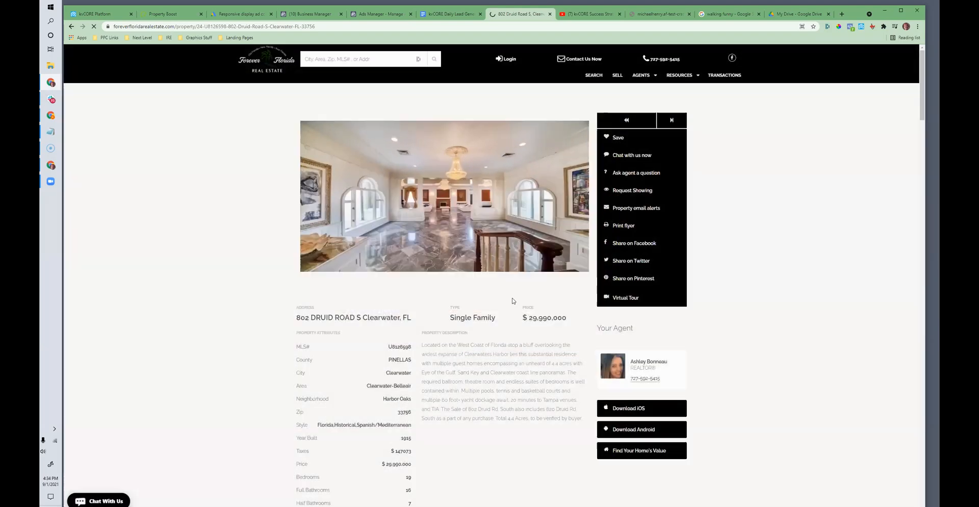
{"action": "left_click", "coordinate": [580, 192]}
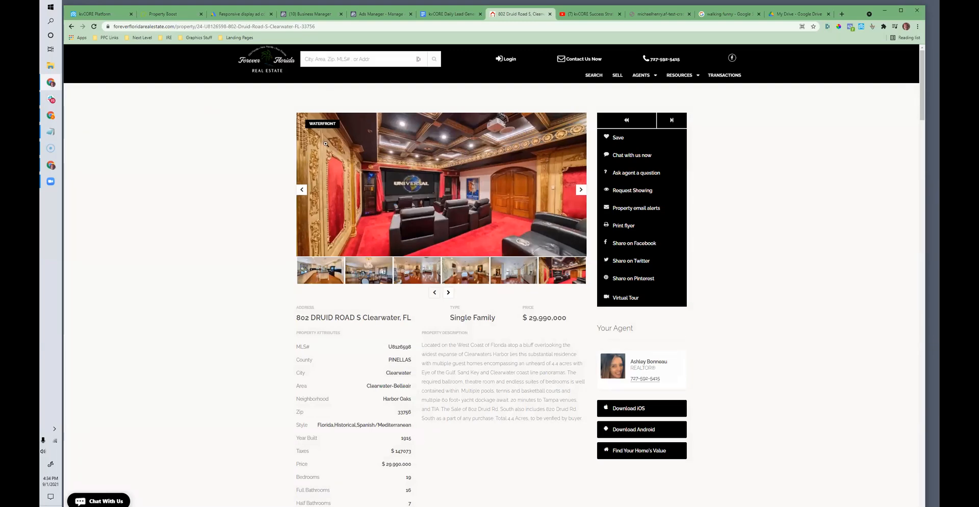
Step: Return to the scheduled email in kvCORE and begin the message with the greeting "Hi {first_name},"
{"action": "left_click", "coordinate": [98, 13]}
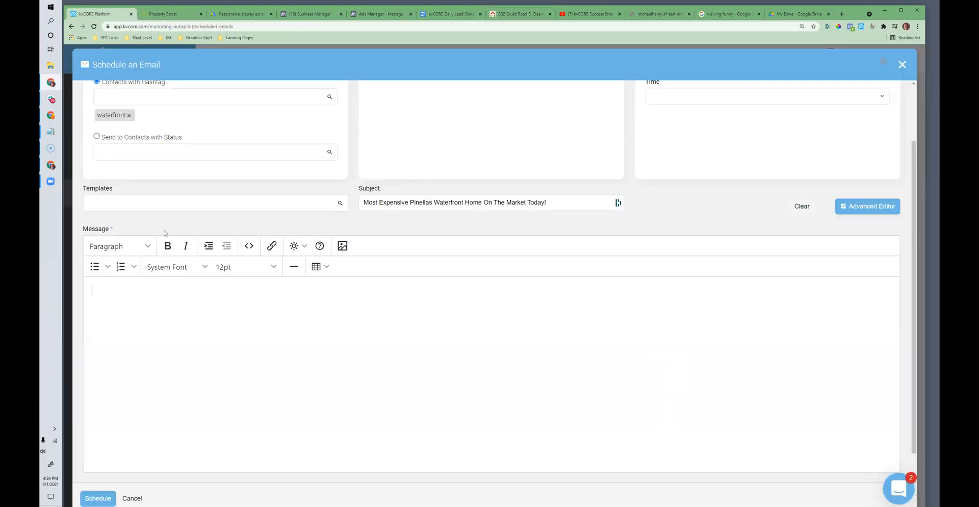
{"action": "left_click", "coordinate": [149, 332]}
{"action": "type", "text": "Hi"}
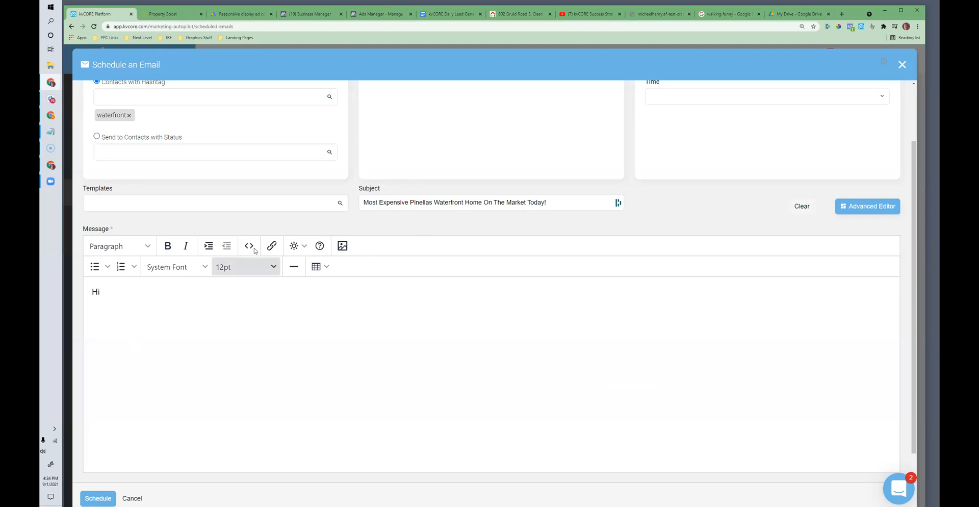
{"action": "left_click", "coordinate": [301, 250]}
{"action": "mouse_move", "coordinate": [304, 271]}
{"action": "left_click", "coordinate": [341, 269]}
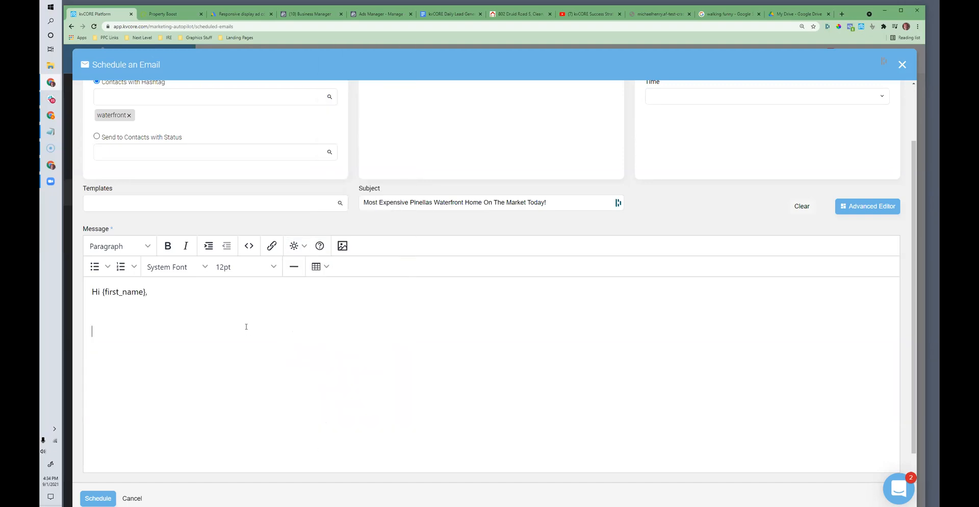
Step: Begin the message body with "Was just browsing the mls and noticed" followed by the listing's street address
{"action": "type", "text": "Was just browsing the mls and noticed "}
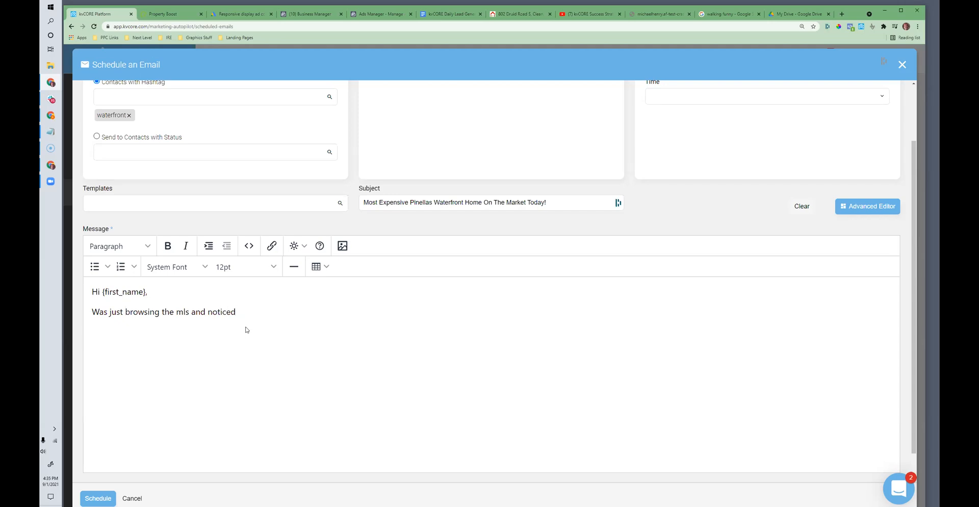
{"action": "type", "text": ".. which is the "}
{"action": "type", "text": "MOST expensive ho"}
{"action": "type", "text": "me on the marke"}
Step: Finish the opening sentence with "... which is the MOST expensive "waterfront" home on the market right now.."
{"action": "key", "text": "BackSpace"}
{"action": "key", "text": "BackSpace"}
{"action": "key", "text": "BackSpace"}
{"action": "key", "text": "BackSpace"}
{"action": "key", "text": "BackSpace"}
{"action": "key", "text": "BackSpace"}
{"action": "key", "text": "BackSpace"}
{"action": "key", "text": "BackSpace"}
{"action": "key", "text": "BackSpace"}
{"action": "key", "text": "BackSpace"}
{"action": "key", "text": "BackSpace"}
{"action": "key", "text": "BackSpace"}
{"action": "key", "text": "BackSpace"}
{"action": "key", "text": "BackSpace"}
{"action": "key", "text": "BackSpace"}
{"action": "key", "text": "BackSpace"}
{"action": "key", "text": "BackSpace"}
{"action": "type", "text": "\"waterforn"}
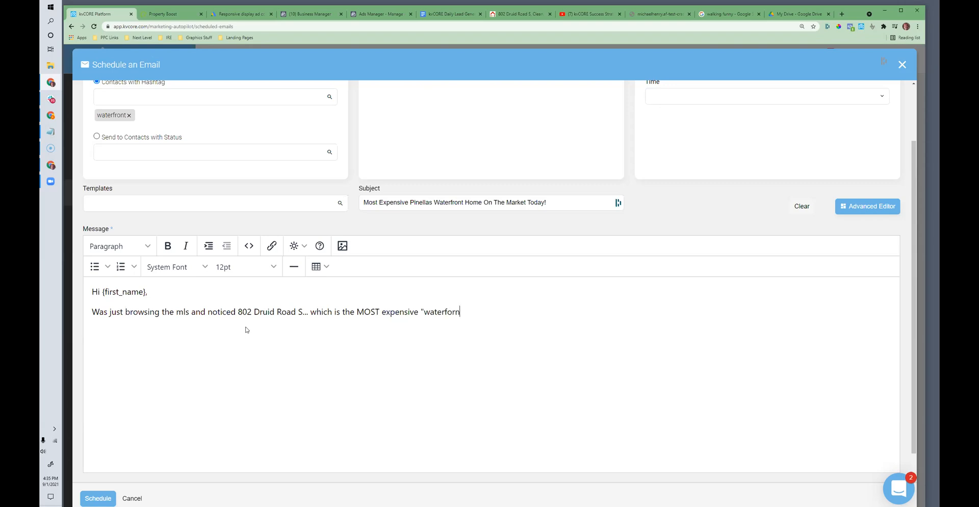
{"action": "type", "text": "nt "}
{"action": "type", "text": " home on the market right now.."}
Step: Add a new paragraph reading "Coming in at a cool $29,900,000!"
{"action": "key", "text": "Return"}
{"action": "key", "text": "Return"}
{"action": "type", "text": "Cl"}
{"action": "type", "text": "g in"}
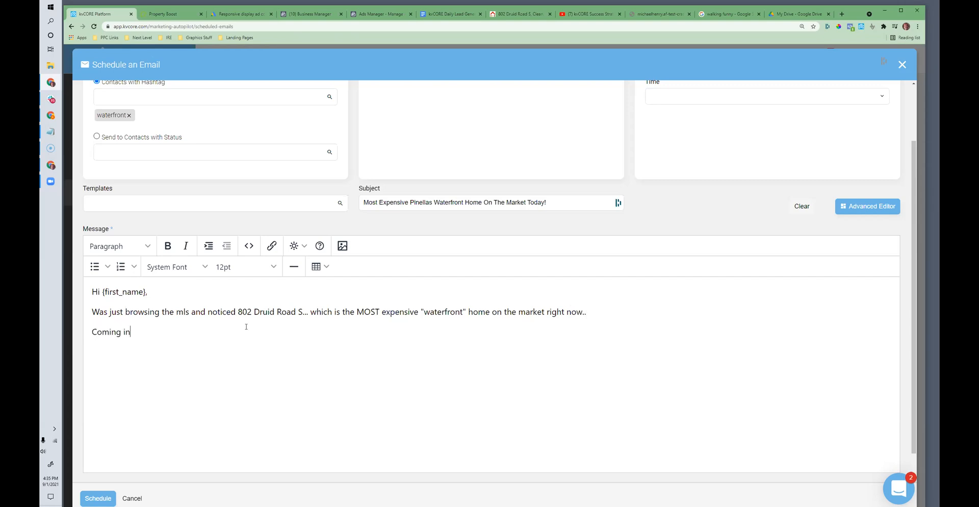
{"action": "type", "text": " at a cool $29,900,000!"}
Step: Add a paragraph reading "(If you know anyone who might be interested, let me know.)"
{"action": "key", "text": "Return"}
{"action": "key", "text": "Return"}
{"action": "type", "text": "(If you "}
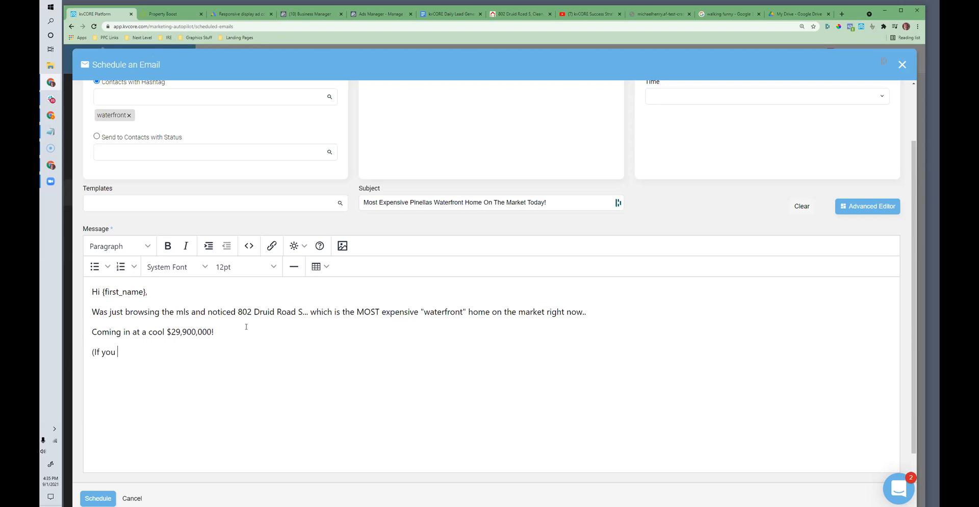
{"action": "type", "text": "know anyone who might "}
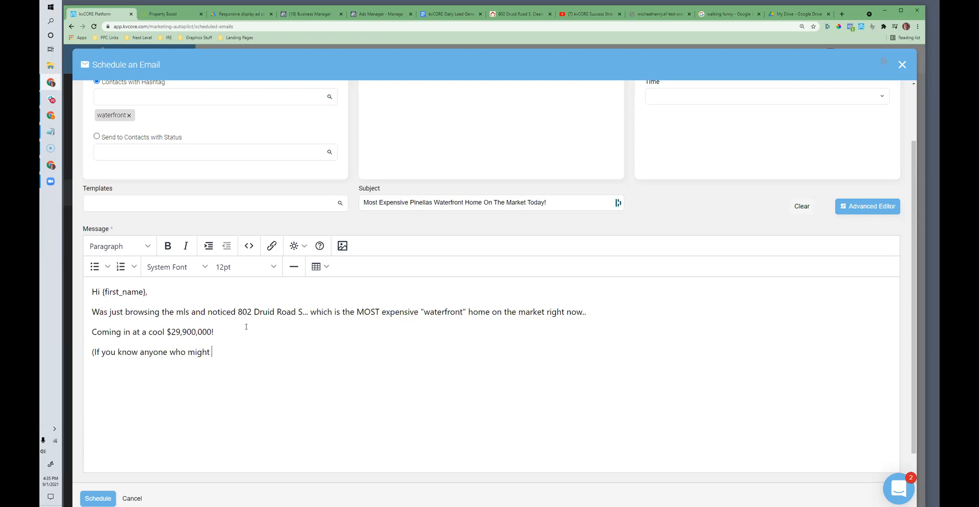
{"action": "type", "text": "be interested, let me know.)"}
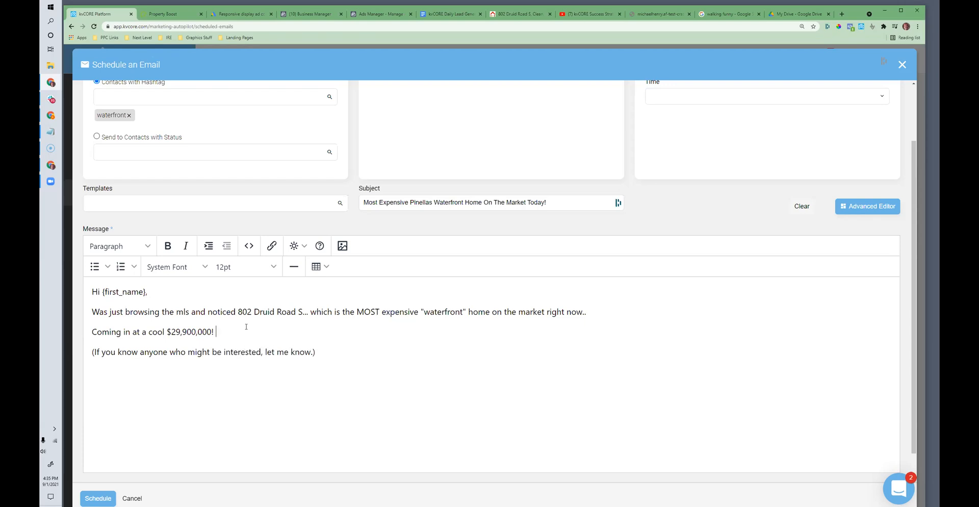
Step: Insert "Here's a link if you want to check it out -->" with the copied listing link below the price line, without extra blank lines
{"action": "key", "text": "Return"}
{"action": "type", "text": "Here's a link if you want to check it out -->"}
{"action": "key", "text": "ctrl+v"}
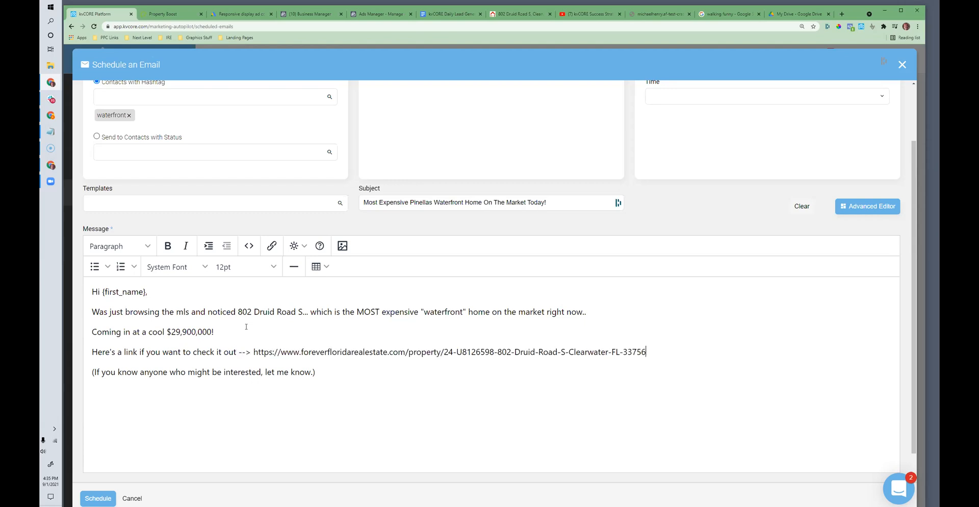
{"action": "left_click_drag", "start_coordinate": [238, 352], "coordinate": [197, 351]}
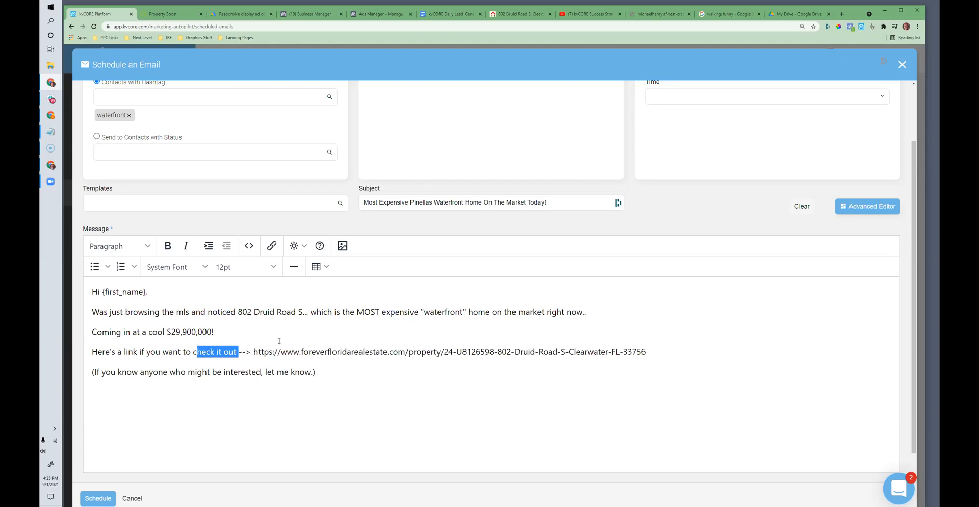
{"action": "left_click", "coordinate": [670, 348]}
{"action": "key", "text": "Return"}
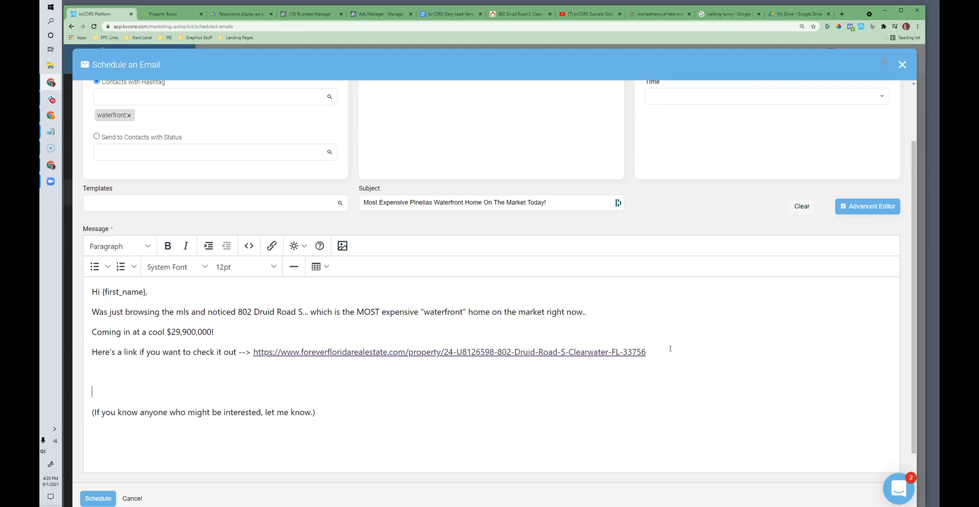
{"action": "key", "text": "BackSpace"}
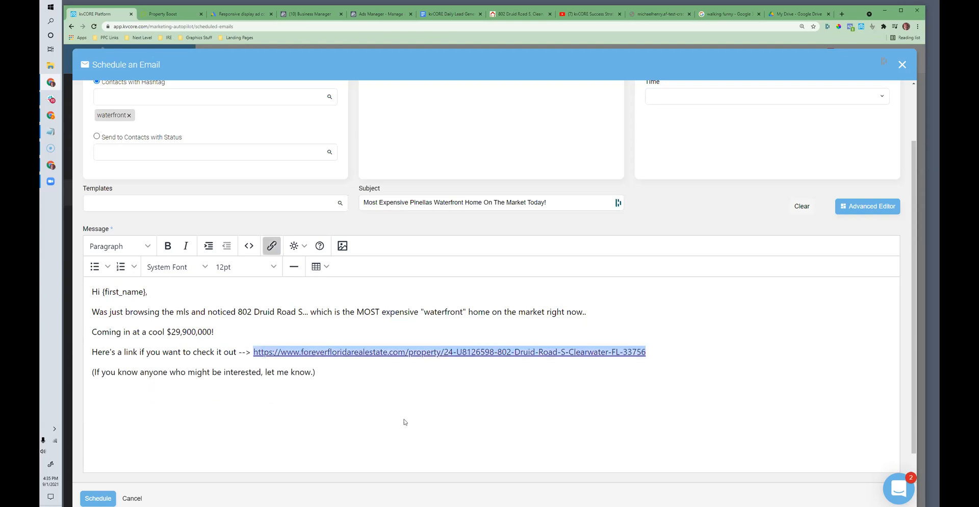
Step: Sign off below the closing paragraph with a hyphen and the sender's first name
{"action": "left_click", "coordinate": [355, 372]}
{"action": "key", "text": "Return"}
{"action": "key", "text": "Return"}
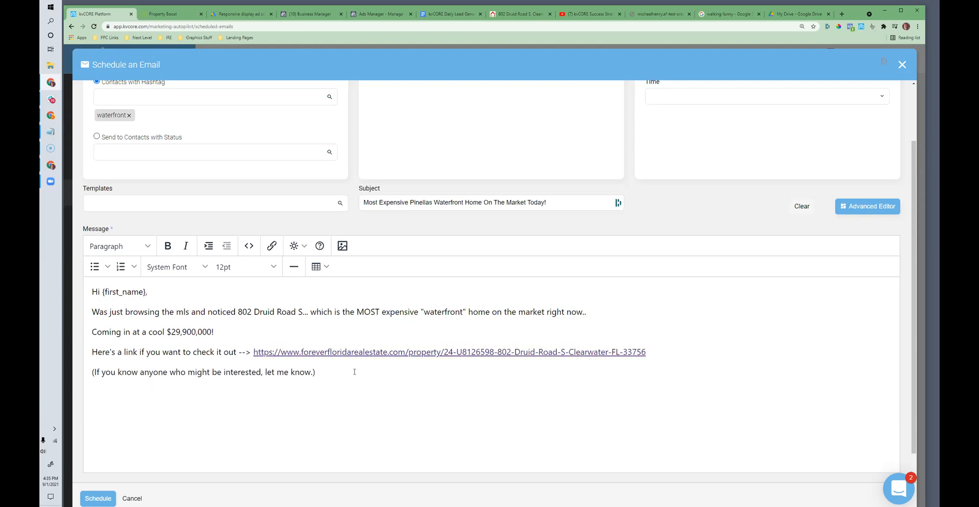
{"action": "type", "text": "-Ryan"}
{"action": "key", "text": "BackSpace"}
Step: Add a postscript under the signature beginning "P.S. --> Definitely check out the Home Theater"
{"action": "type", "text": "P.S. --> Definitely check ou"}
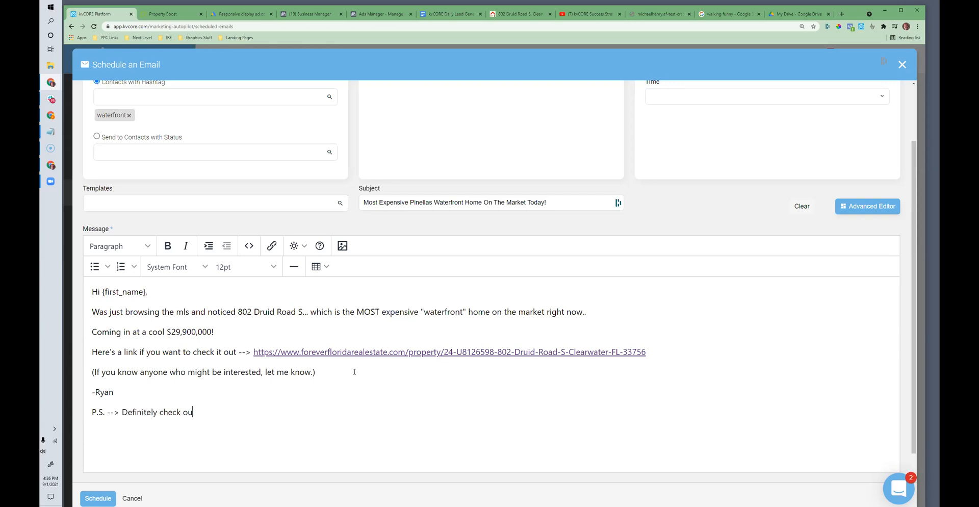
{"action": "type", "text": "t the the"}
{"action": "key", "text": "BackSpace"}
{"action": "key", "text": "BackSpace"}
{"action": "key", "text": "BackSpace"}
{"action": "key", "text": "BackSpace"}
{"action": "type", "text": "Home Teh"}
{"action": "key", "text": "BackSpace"}
{"action": "key", "text": "BackSpace"}
{"action": "type", "text": "heat"}
{"action": "type", "text": "er"}
{"action": "type", "text": "! Will be"}
Step: Complete the postscript with "! Would be awesome to watch the Bucs spank Giants this weekend from that!"
{"action": "key", "text": "BackSpace"}
{"action": "key", "text": "BackSpace"}
{"action": "key", "text": "BackSpace"}
{"action": "key", "text": "BackSpace"}
{"action": "key", "text": "BackSpace"}
{"action": "key", "text": "BackSpace"}
{"action": "type", "text": "ould be awesome to watch the Buc s spank"}
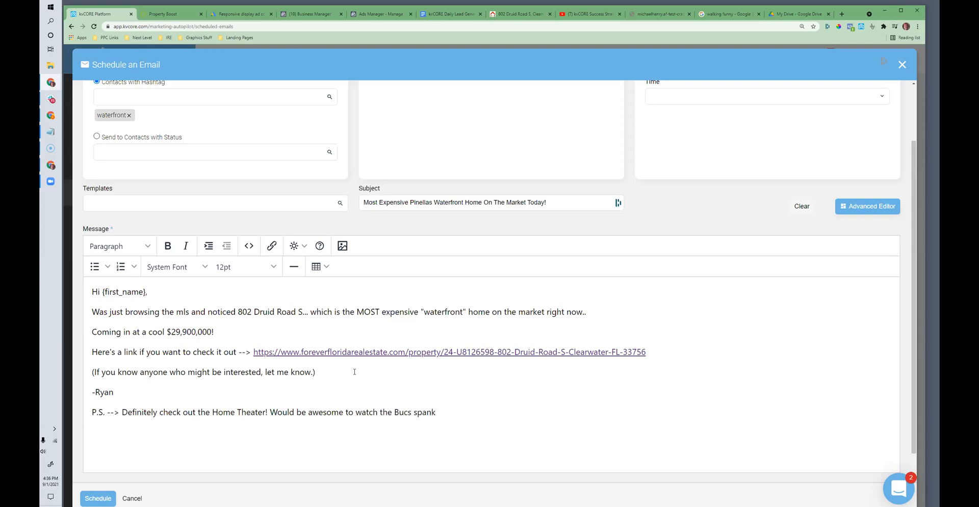
{"action": "type", "text": " Giants this wek"}
{"action": "type", "text": "kend from that!"}
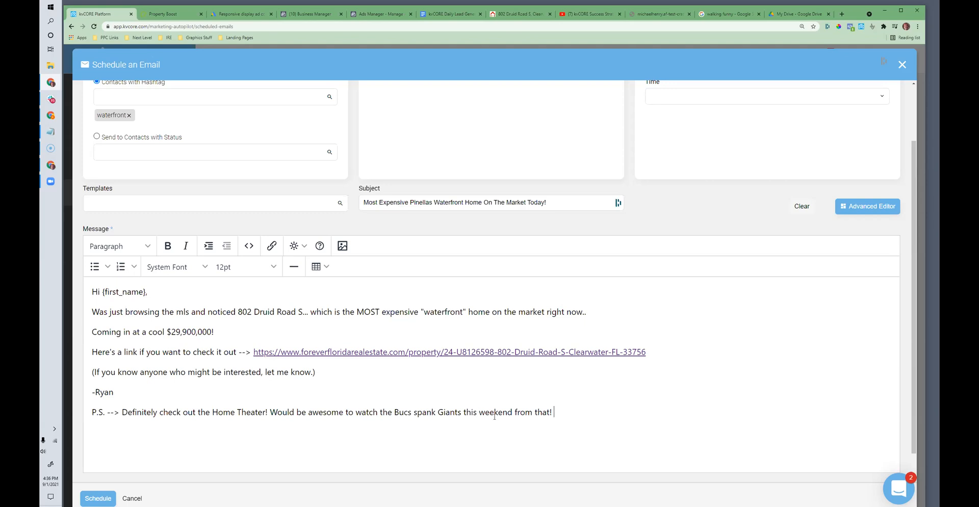
{"action": "mouse_move", "coordinate": [560, 411]}
{"action": "left_mouse_down"}
{"action": "mouse_move", "coordinate": [140, 372]}
{"action": "mouse_move", "coordinate": [92, 312]}
{"action": "mouse_move", "coordinate": [88, 291]}
{"action": "mouse_move", "coordinate": [324, 411]}
{"action": "mouse_move", "coordinate": [577, 409]}
{"action": "left_mouse_up"}
{"action": "triple_click", "coordinate": [538, 411]}
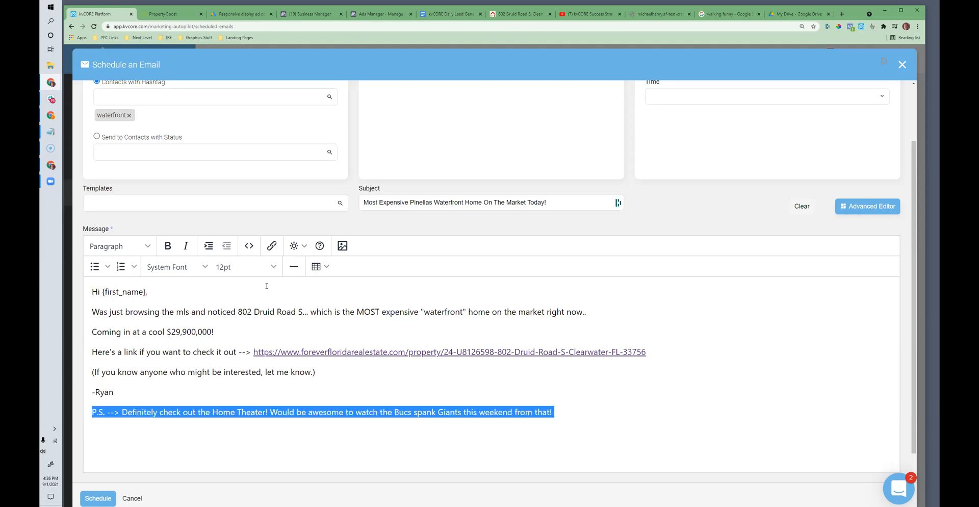
{"action": "key", "text": "ctrl+a"}
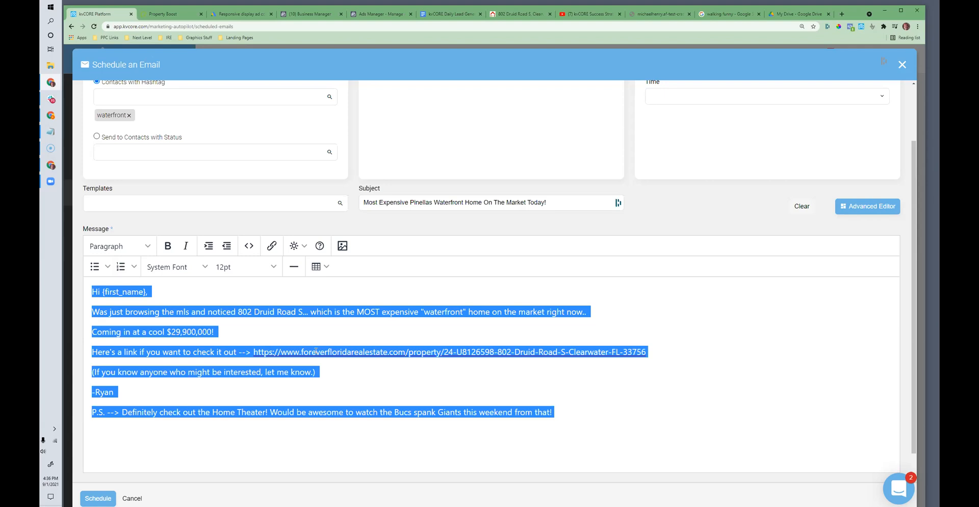
{"action": "left_click", "coordinate": [480, 431]}
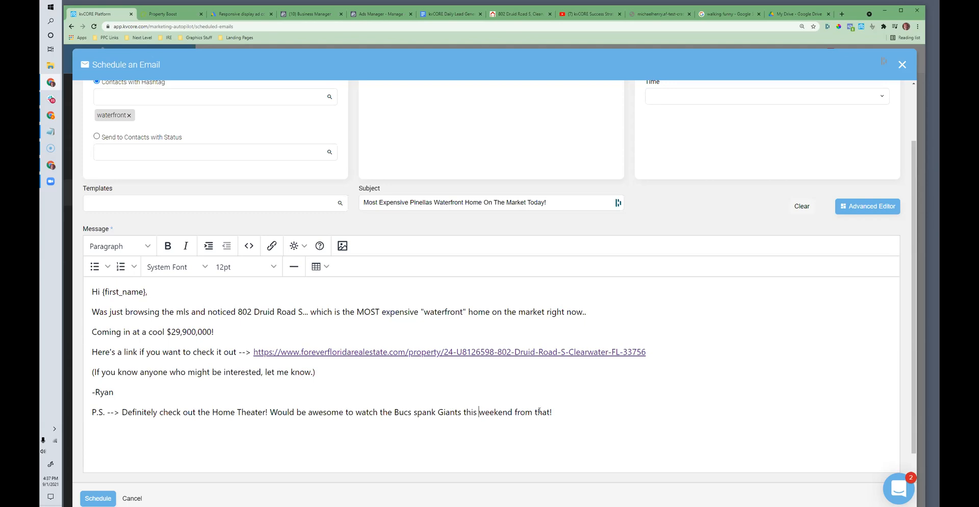
{"action": "left_click", "coordinate": [371, 411]}
{"action": "left_click_drag", "start_coordinate": [561, 415], "coordinate": [255, 432]}
{"action": "left_click", "coordinate": [255, 432]}
Step: Delete the entire text of the email message
{"action": "left_click_drag", "start_coordinate": [567, 414], "coordinate": [80, 290]}
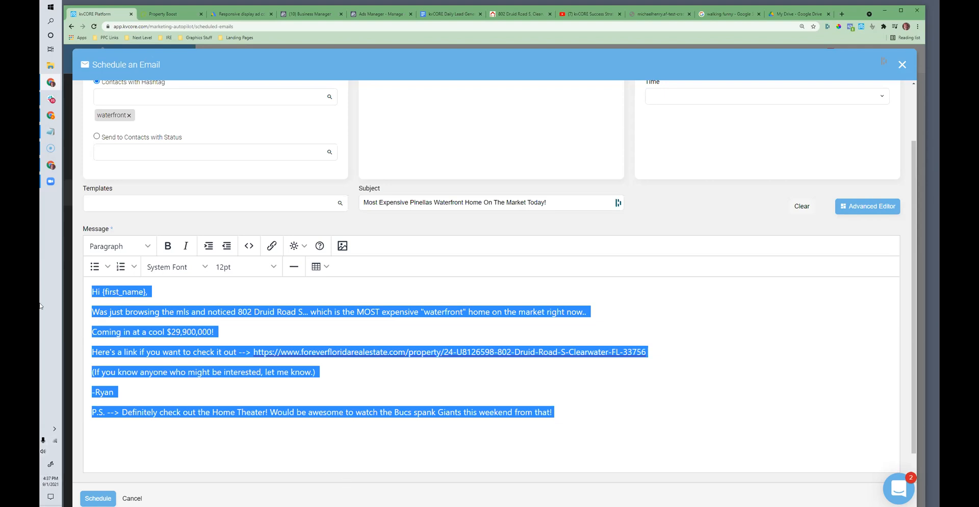
{"action": "scroll", "coordinate": [267, 246], "scroll_direction": "up", "scroll_amount": 1}
{"action": "scroll", "coordinate": [275, 332], "scroll_direction": "down", "scroll_amount": 2}
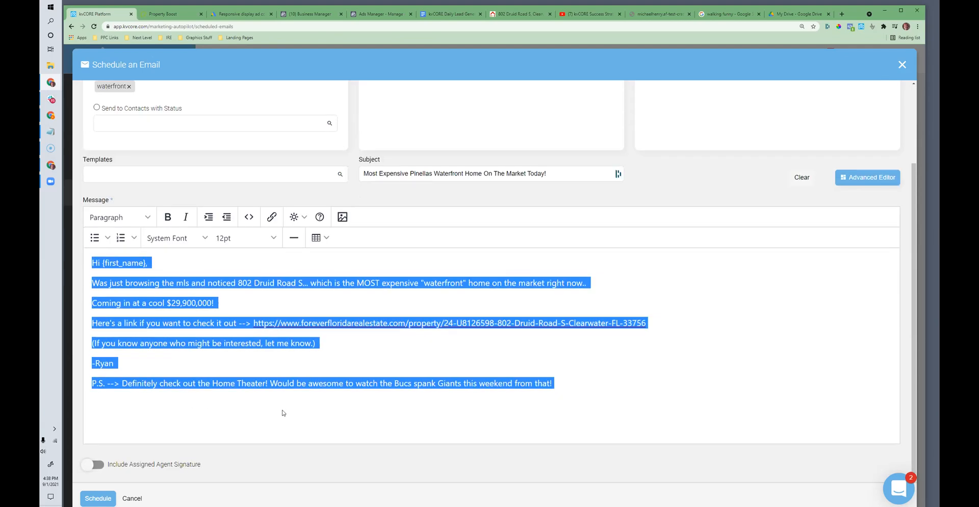
{"action": "key", "text": "BackSpace"}
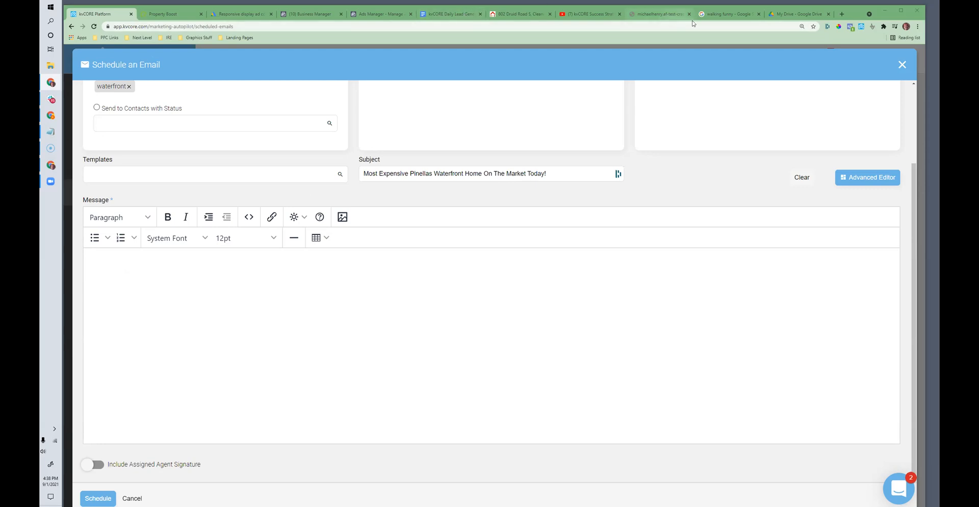
Step: Switch to the Clearwater waterfront listing page and select its full web address
{"action": "left_click", "coordinate": [520, 14]}
{"action": "left_click", "coordinate": [241, 23]}
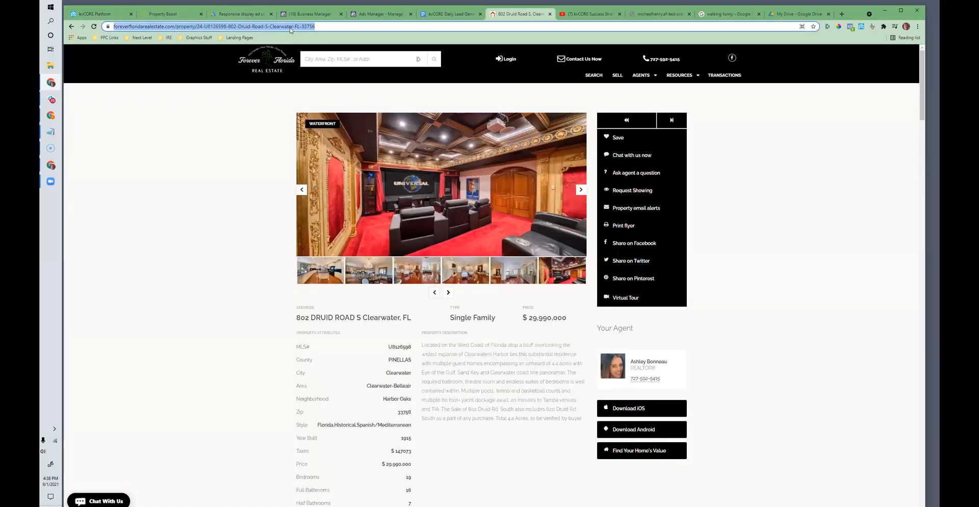
{"action": "left_click", "coordinate": [341, 26]}
{"action": "left_click_drag", "start_coordinate": [350, 26], "coordinate": [112, 26]}
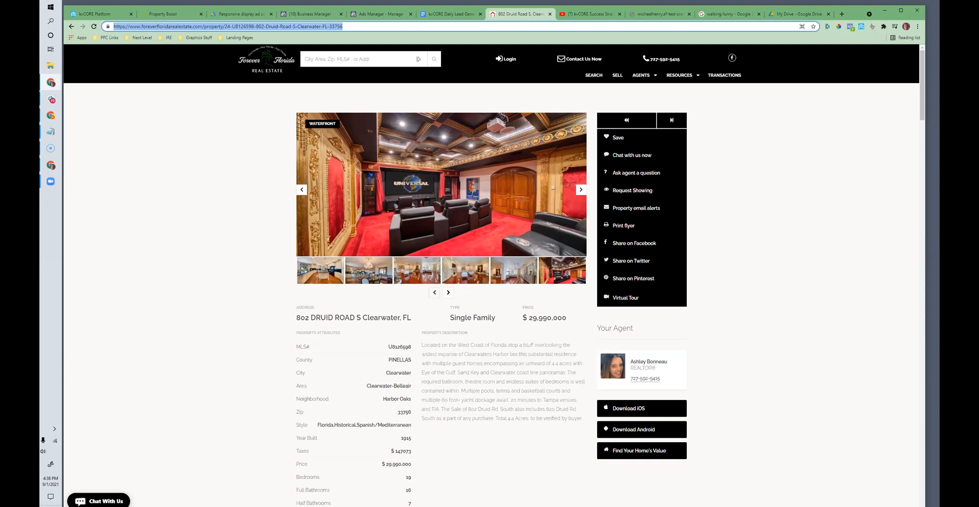
Step: Return to the scheduled email in kvCORE and close it without saving the changes
{"action": "left_click", "coordinate": [105, 14]}
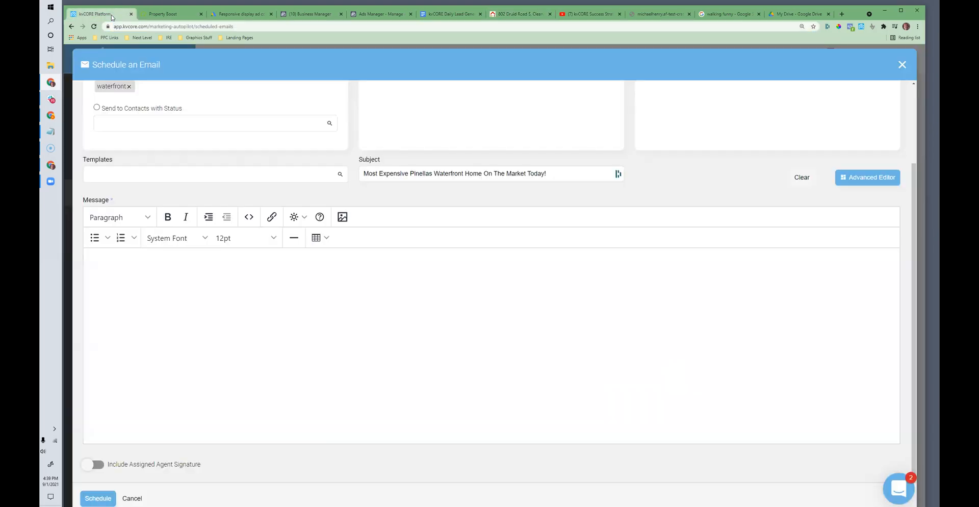
{"action": "left_click", "coordinate": [902, 65]}
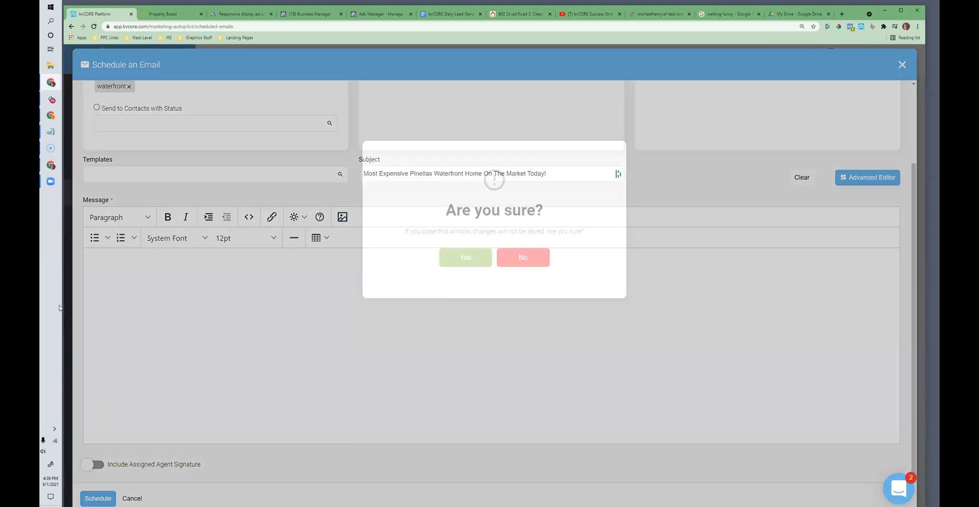
{"action": "left_click", "coordinate": [462, 257]}
Step: Open the Lead Engine's squeeze page builder and show the history of past squeeze pages
{"action": "mouse_move", "coordinate": [194, 230]}
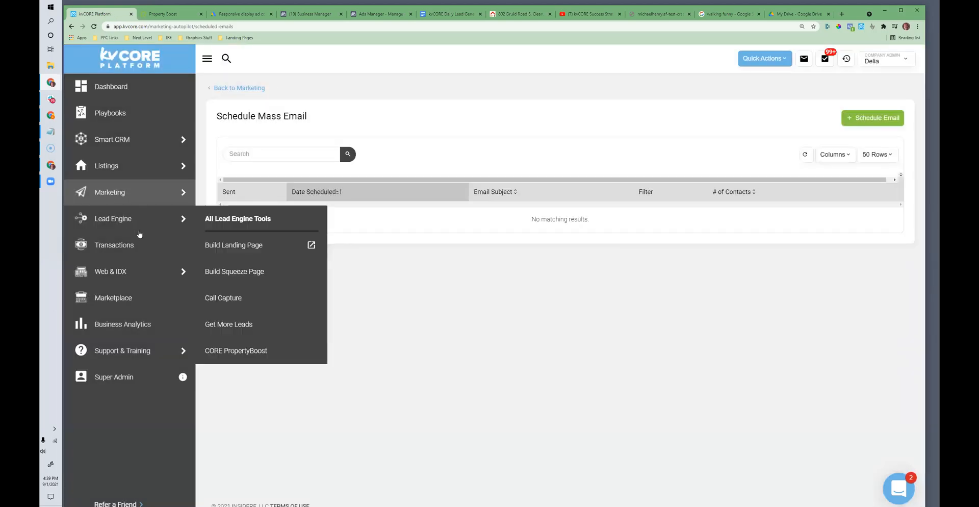
{"action": "left_click", "coordinate": [240, 269]}
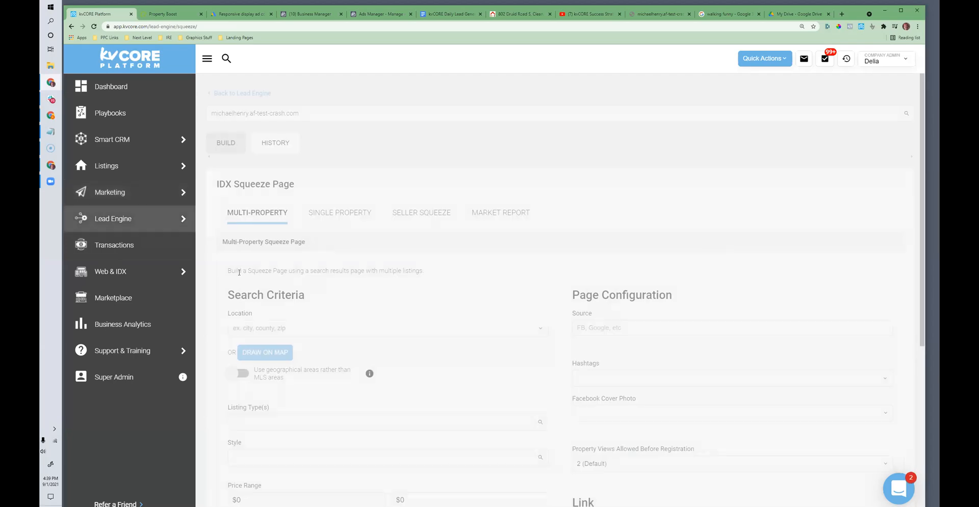
{"action": "scroll", "coordinate": [392, 265], "scroll_direction": "down", "scroll_amount": 3}
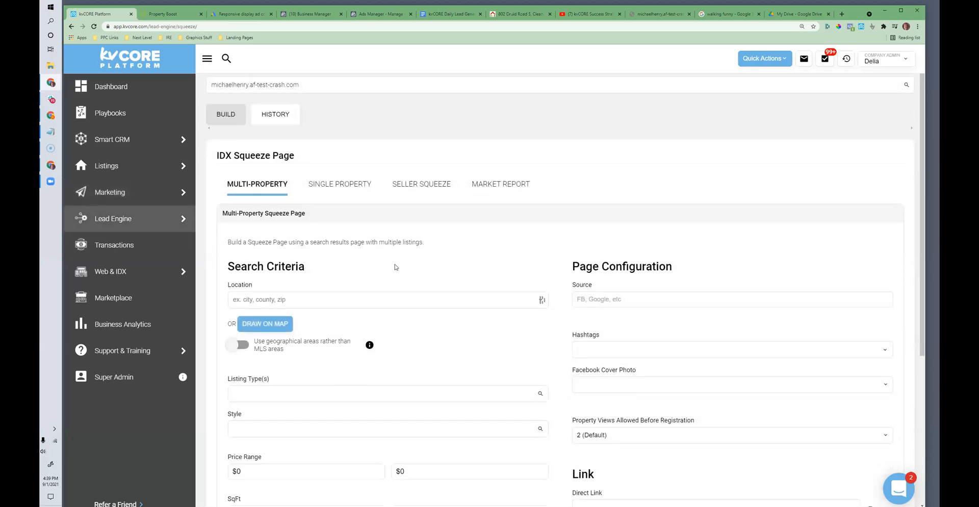
{"action": "scroll", "coordinate": [357, 229], "scroll_direction": "up", "scroll_amount": 3}
{"action": "left_click", "coordinate": [282, 149]}
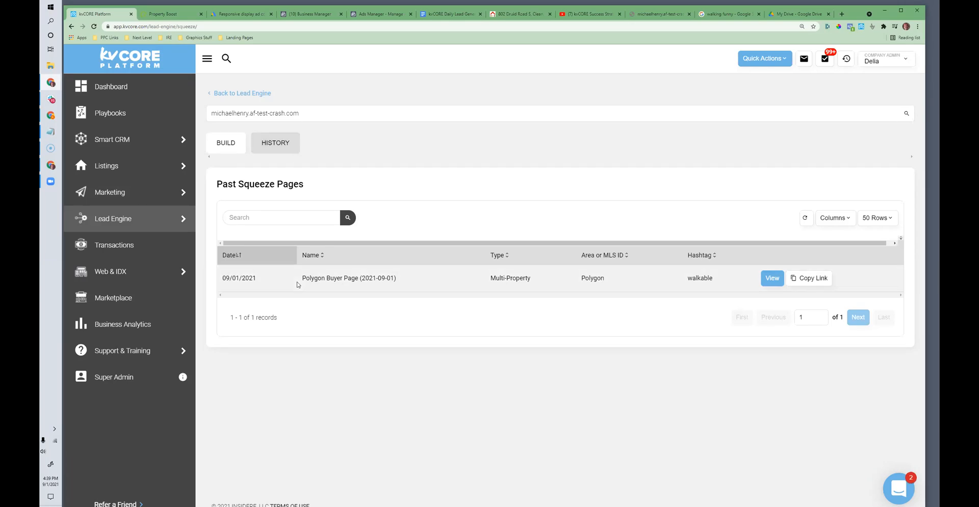
Step: Try to view the Polygon Buyer Page under the current site and again under the first agent's foreverfloridarealestate.com subdomain
{"action": "left_click", "coordinate": [773, 280]}
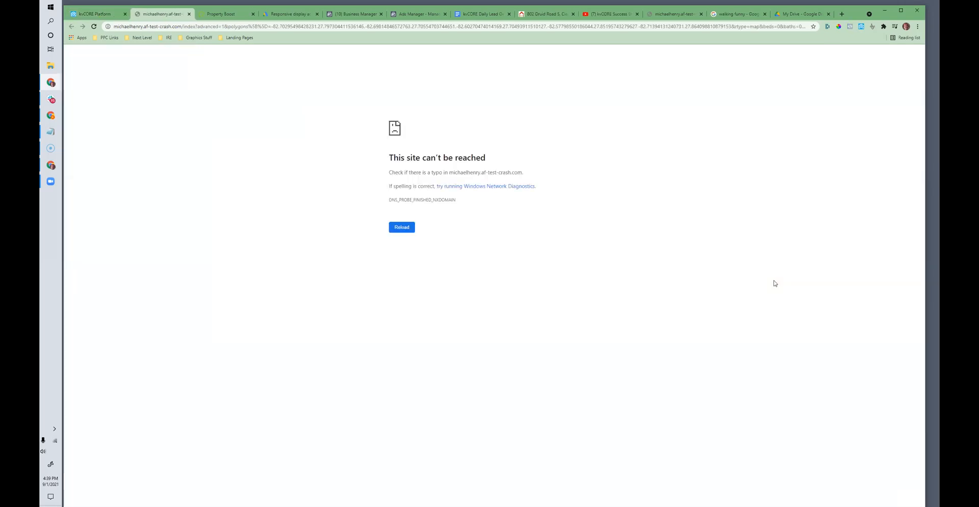
{"action": "left_click", "coordinate": [103, 17]}
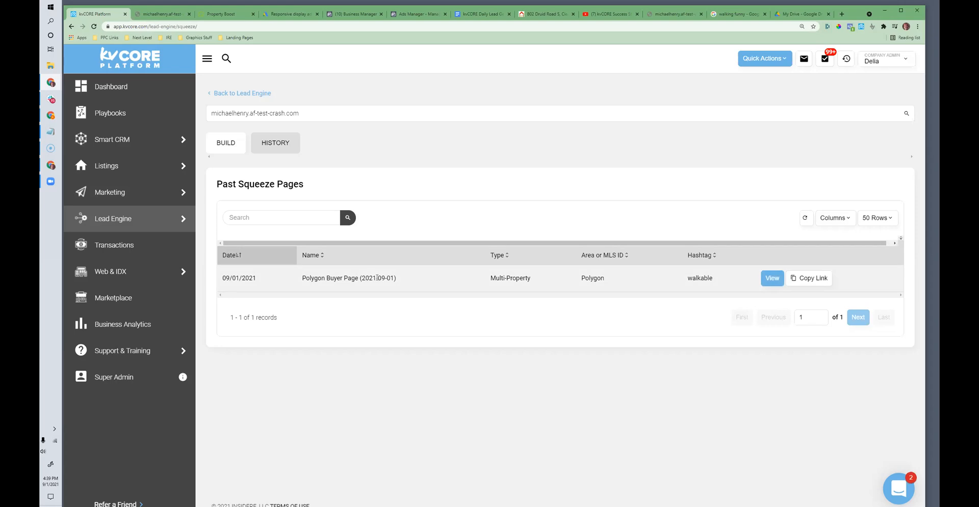
{"action": "left_click", "coordinate": [268, 115]}
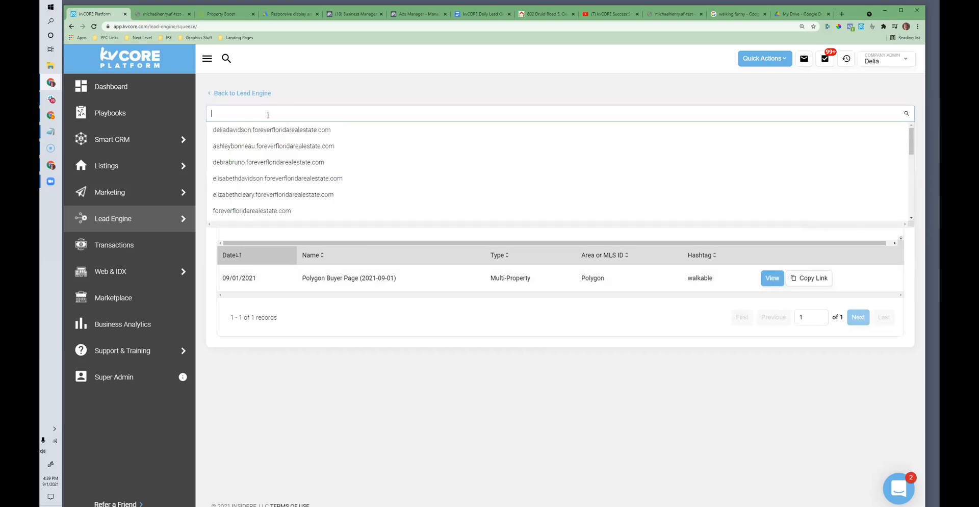
{"action": "left_click", "coordinate": [270, 129]}
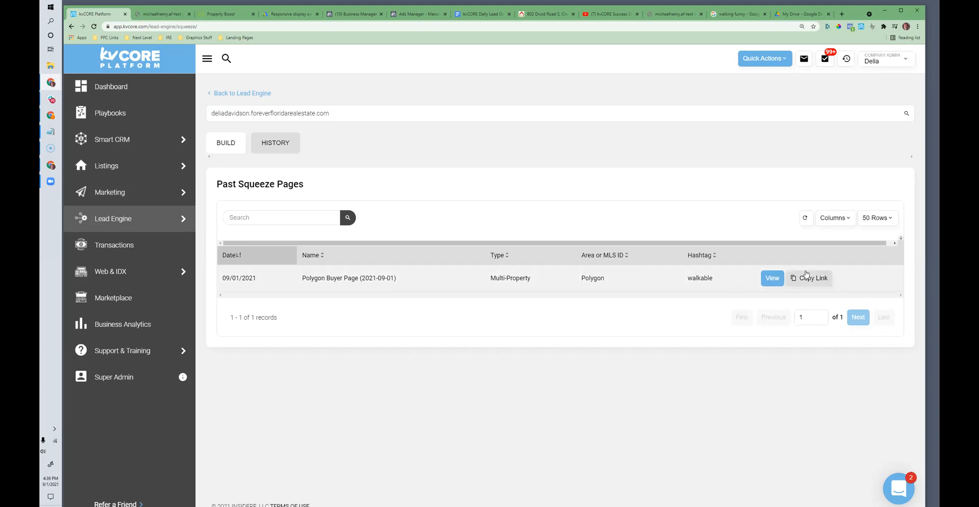
{"action": "left_click", "coordinate": [772, 278]}
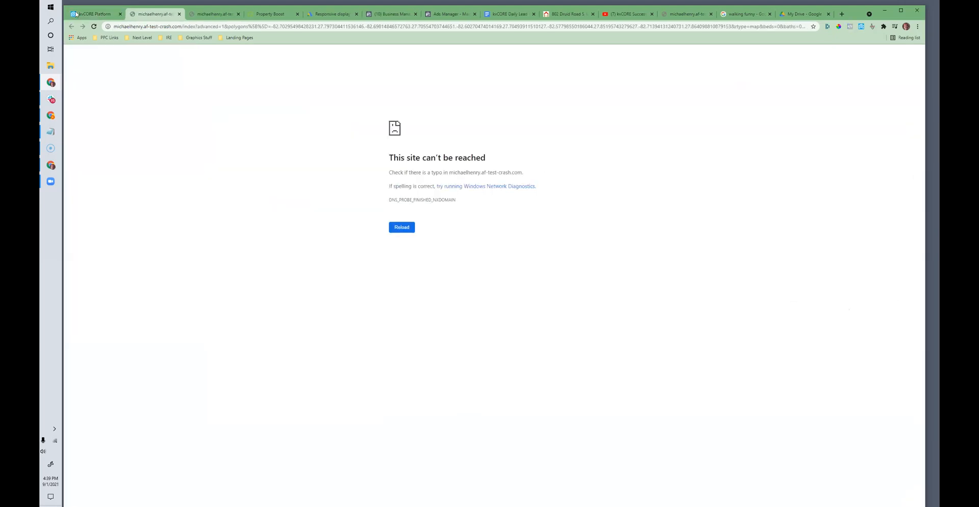
{"action": "left_click", "coordinate": [76, 13]}
Step: Set the squeeze page site to the main domain foreverfloridarealestate.com
{"action": "left_click", "coordinate": [249, 114]}
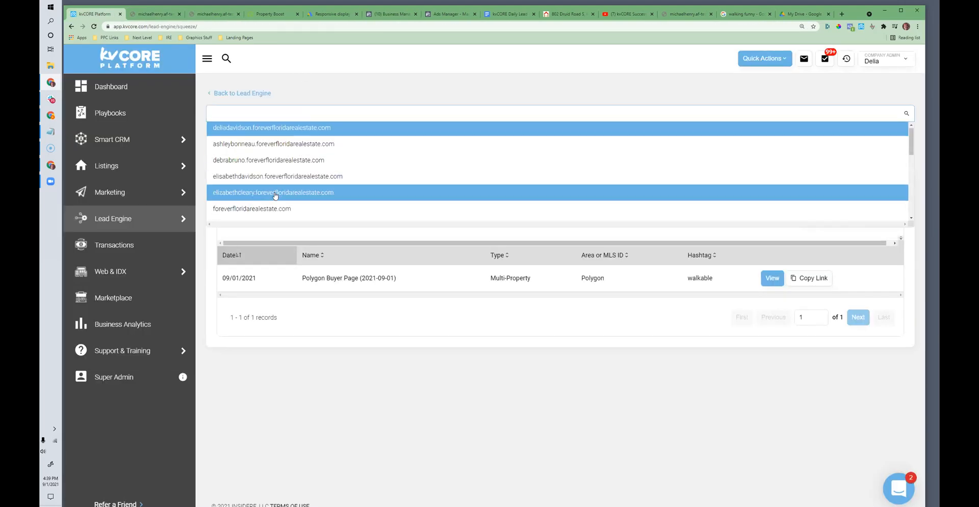
{"action": "scroll", "coordinate": [265, 173], "scroll_direction": "down", "scroll_amount": 2}
{"action": "left_click", "coordinate": [255, 142]}
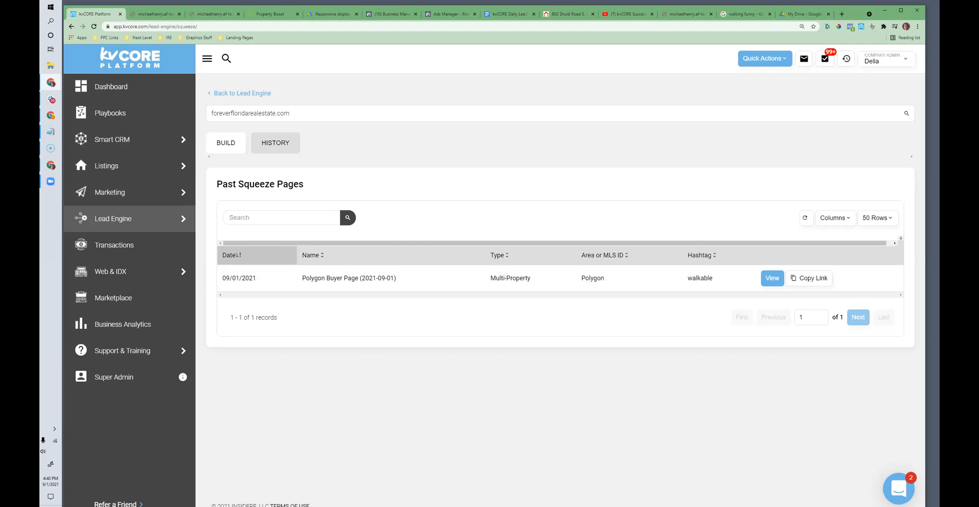
Step: Switch to the Google Docs checklist and review the full Lead Gen & Conversion Routine list
{"action": "left_click", "coordinate": [509, 13]}
{"action": "left_click_drag", "start_coordinate": [437, 323], "coordinate": [412, 317]}
{"action": "left_click", "coordinate": [439, 340]}
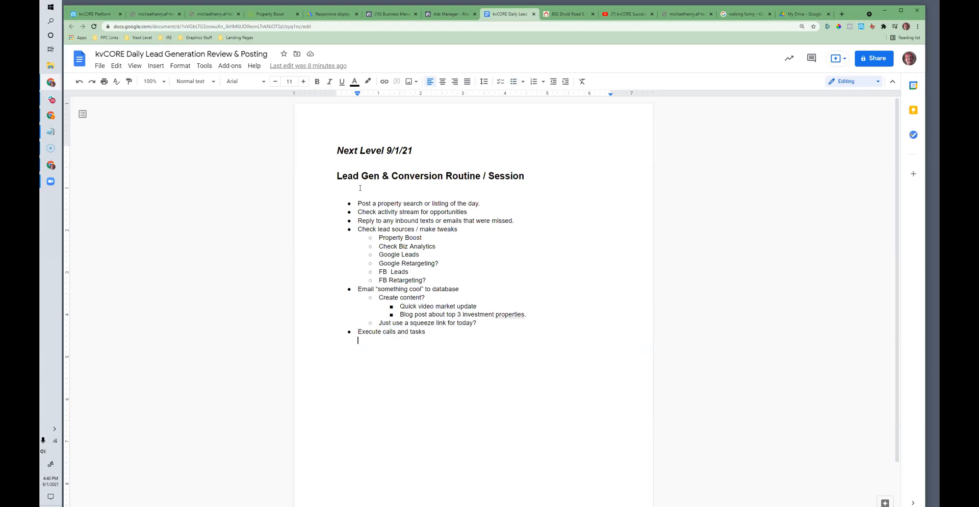
{"action": "left_click_drag", "start_coordinate": [359, 204], "coordinate": [451, 330]}
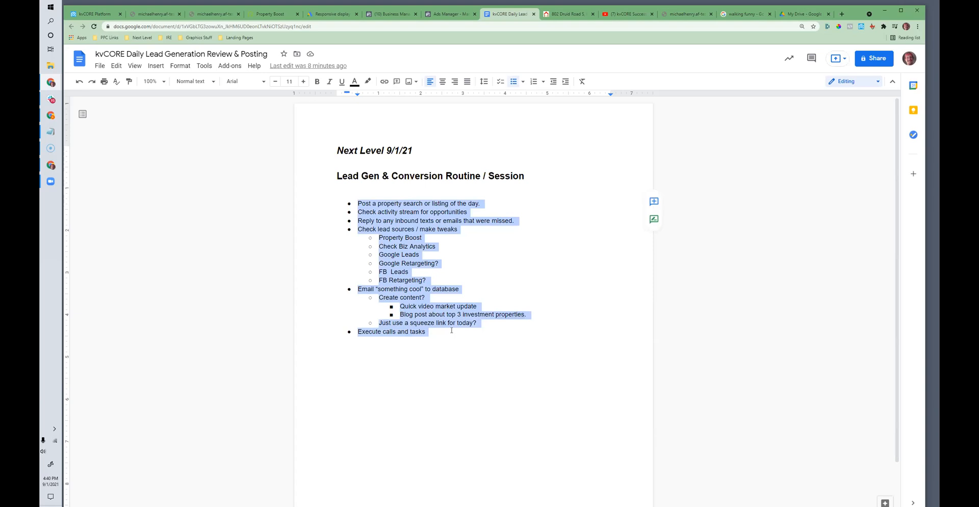
{"action": "left_click", "coordinate": [401, 215]}
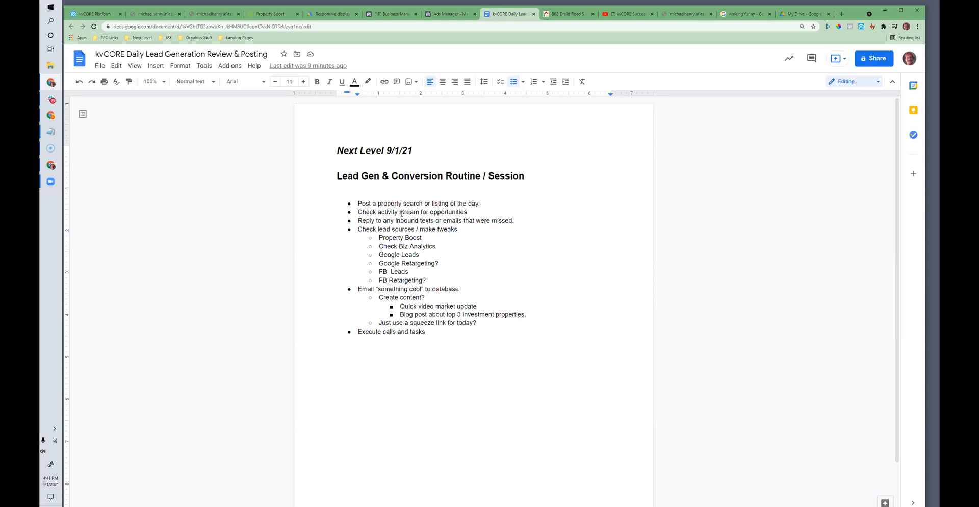
Step: Return to kvCORE and open the Business Analytics section to look at the kvCORE Activity report
{"action": "left_click", "coordinate": [85, 16]}
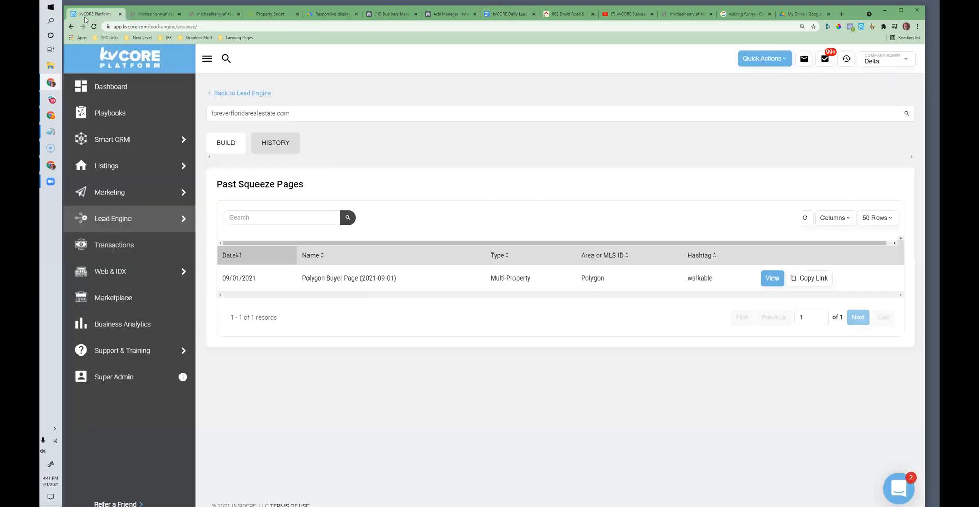
{"action": "mouse_move", "coordinate": [182, 283]}
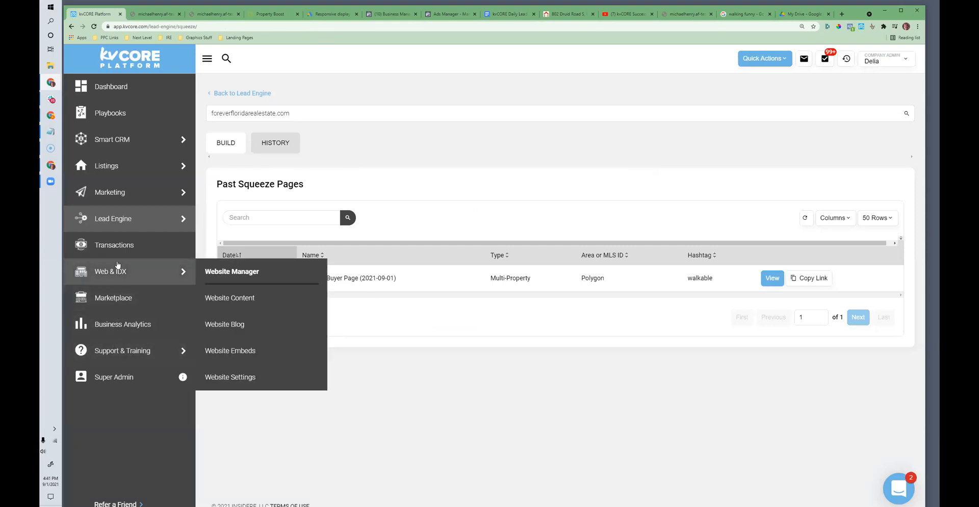
{"action": "left_click", "coordinate": [115, 326]}
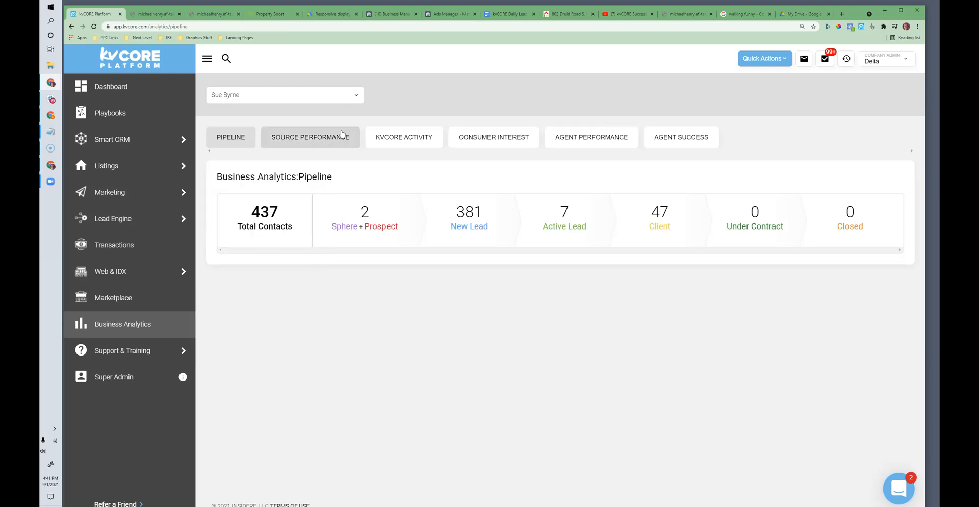
{"action": "left_click", "coordinate": [403, 137]}
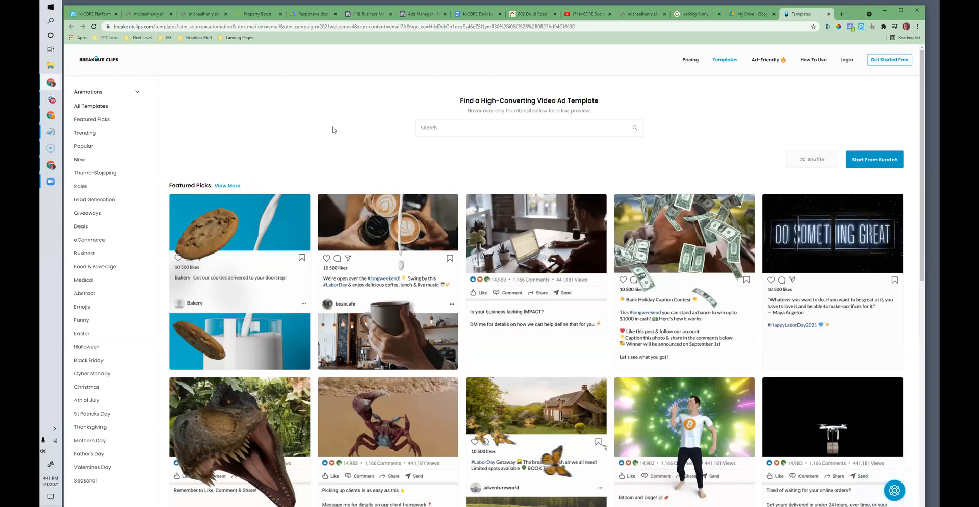
Step: In Breakout Clips, preview the cookie and coffee video templates, try to customize the beancafe one, and return to its template page
{"action": "mouse_move", "coordinate": [265, 225]}
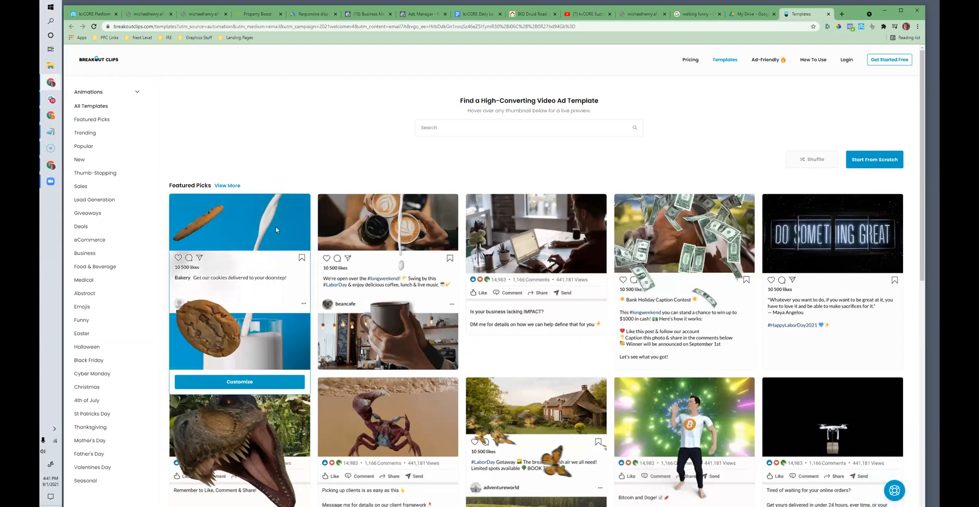
{"action": "mouse_move", "coordinate": [382, 314]}
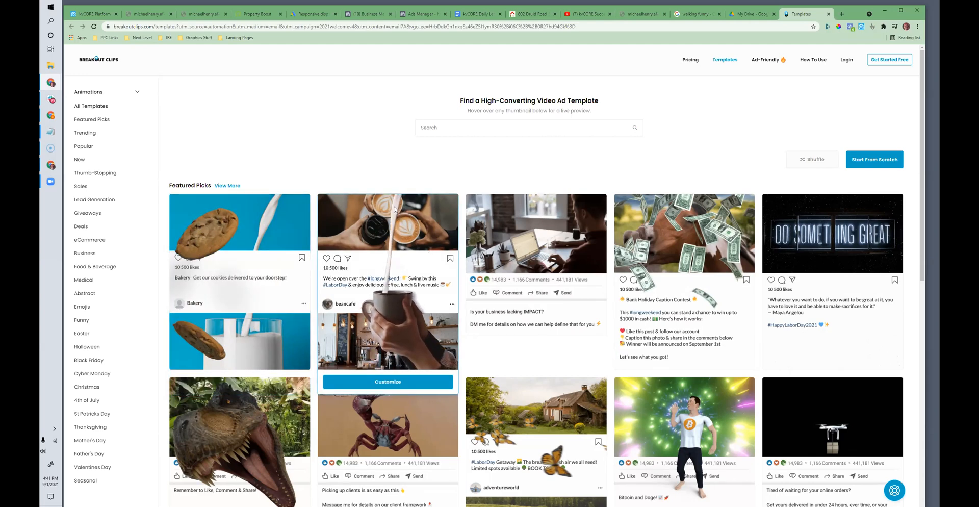
{"action": "left_click", "coordinate": [388, 382]}
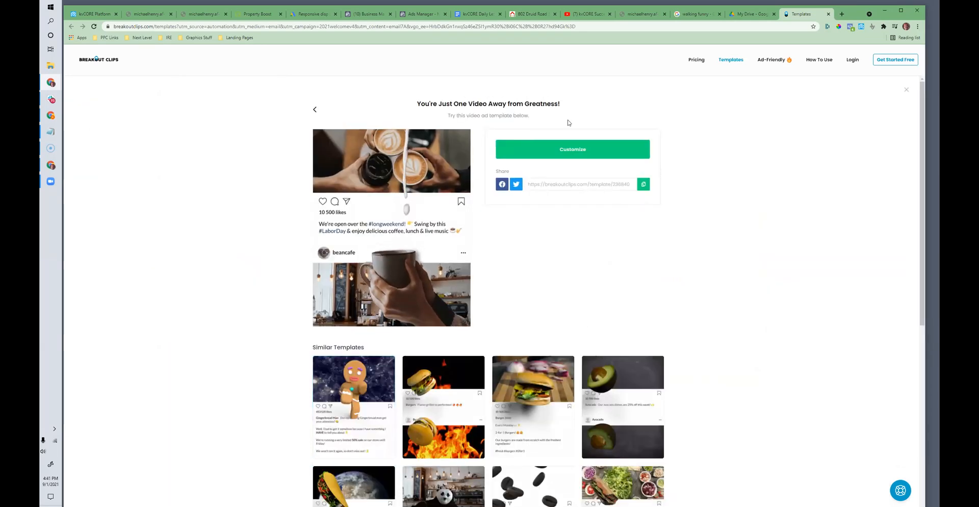
{"action": "left_click", "coordinate": [591, 154]}
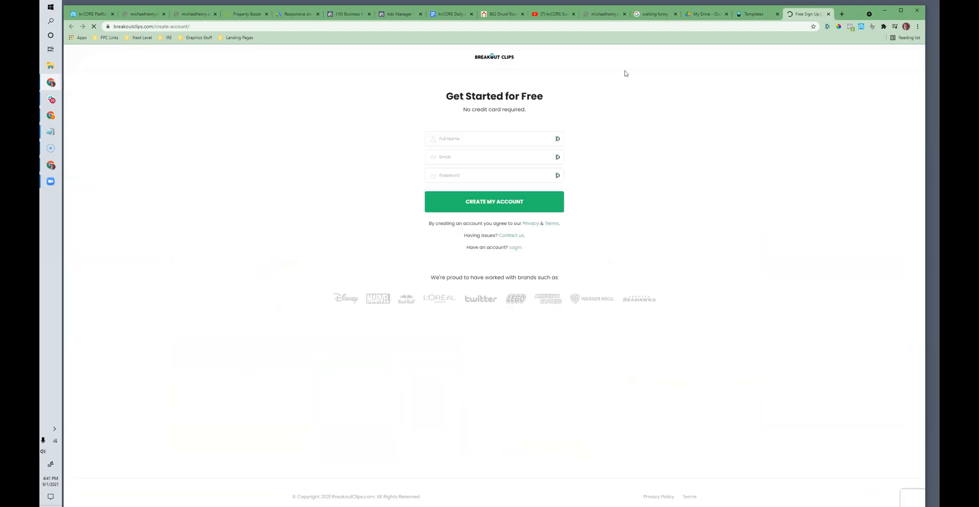
{"action": "left_click", "coordinate": [749, 15]}
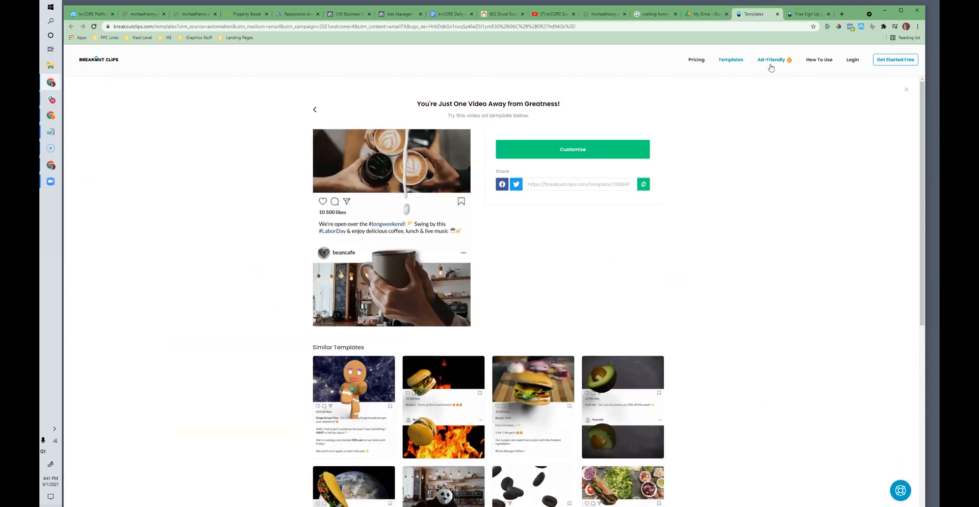
Step: Browse the similar food and drink video templates and open the chocolate cake template
{"action": "scroll", "coordinate": [383, 210], "scroll_direction": "down", "scroll_amount": 7}
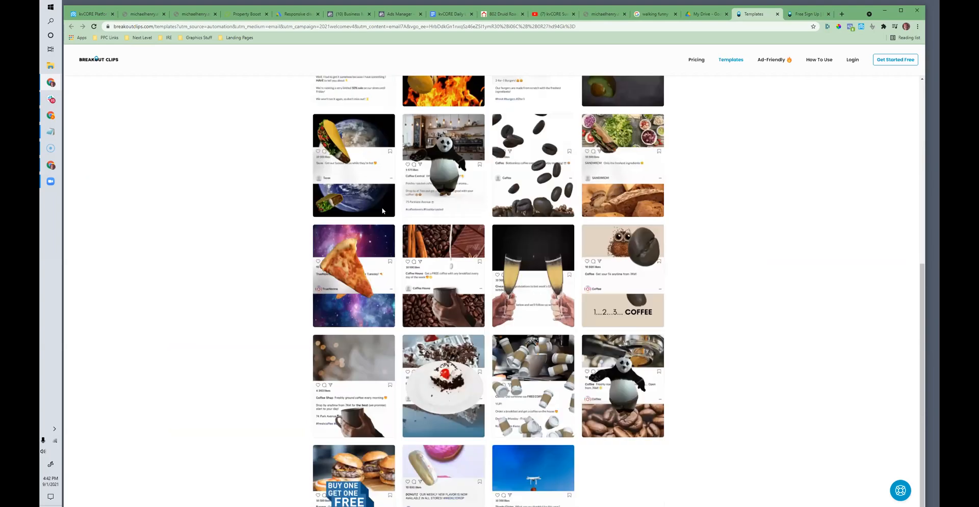
{"action": "scroll", "coordinate": [383, 210], "scroll_direction": "down", "scroll_amount": 1}
{"action": "mouse_move", "coordinate": [529, 391]}
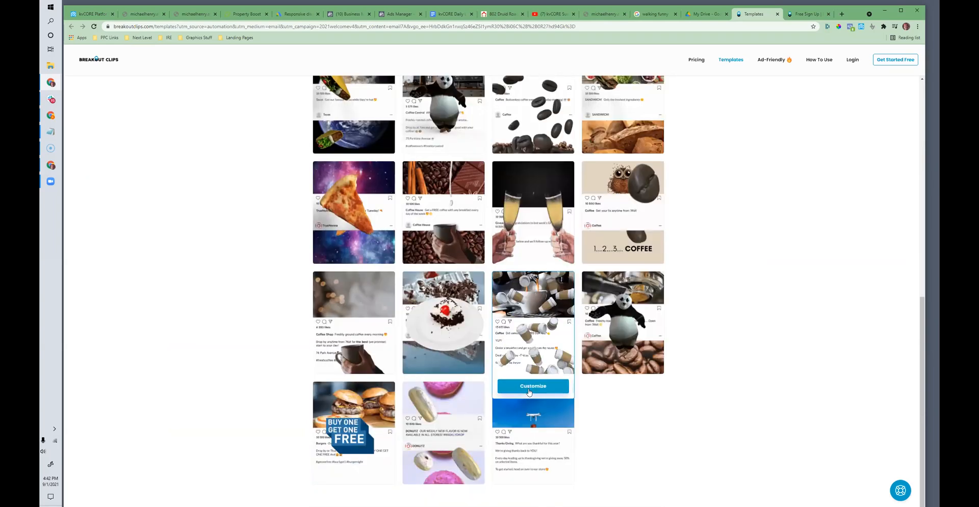
{"action": "mouse_move", "coordinate": [435, 392]}
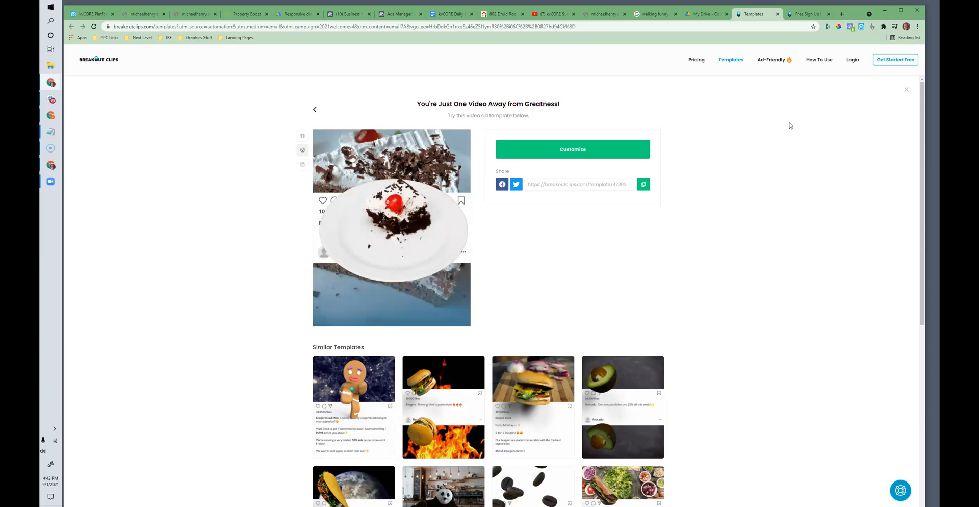
{"action": "scroll", "coordinate": [790, 125], "scroll_direction": "down", "scroll_amount": 6}
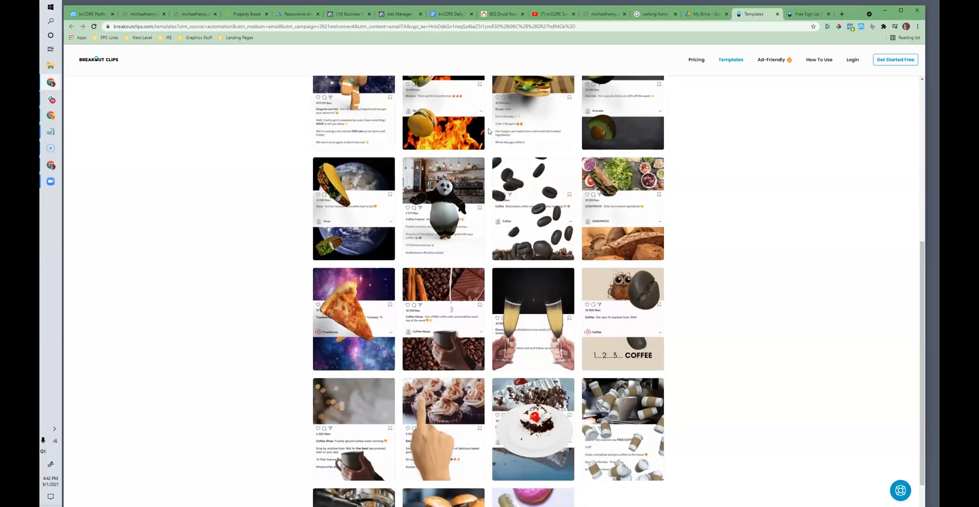
{"action": "scroll", "coordinate": [661, 314], "scroll_direction": "up", "scroll_amount": 5}
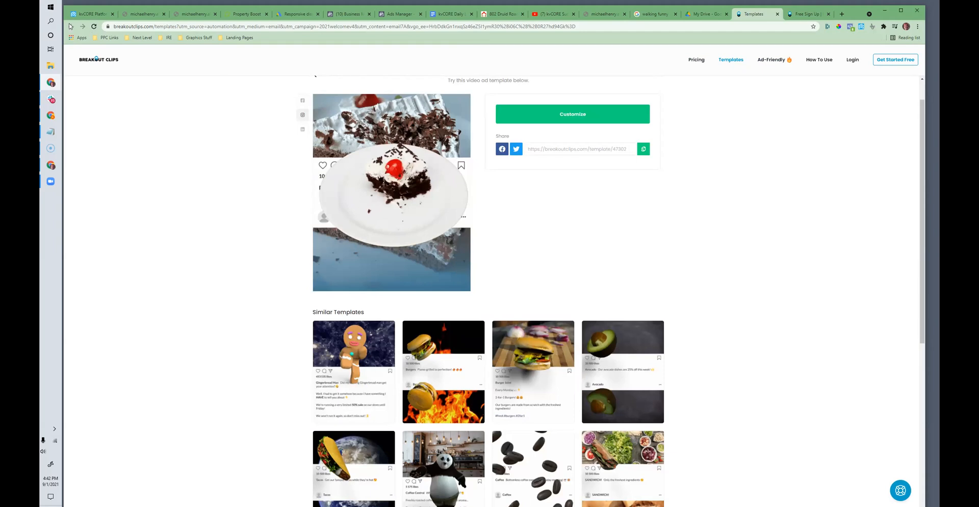
Step: Copy the chocolate cake template's share link and load it in the same browser tab
{"action": "left_click", "coordinate": [699, 16]}
{"action": "left_click", "coordinate": [755, 14]}
{"action": "left_click", "coordinate": [807, 14]}
{"action": "left_click", "coordinate": [760, 14]}
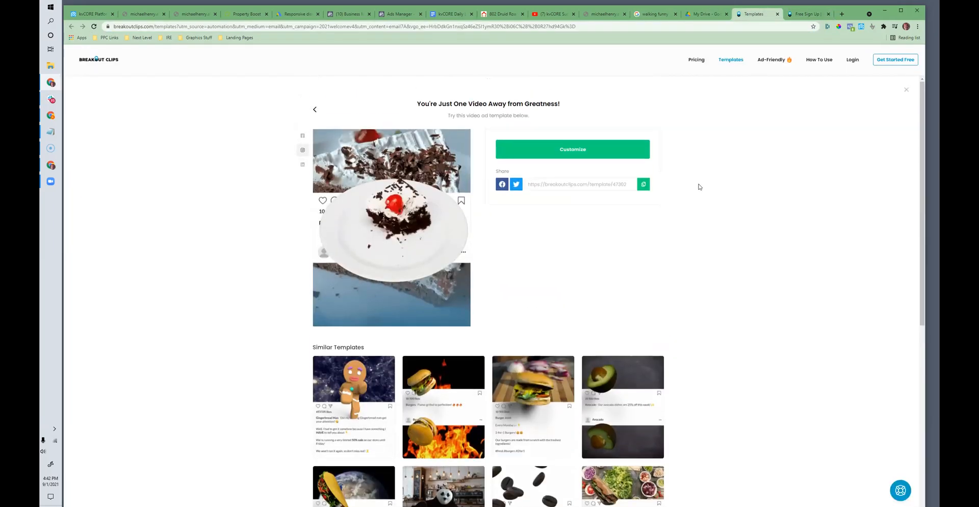
{"action": "left_click", "coordinate": [643, 187]}
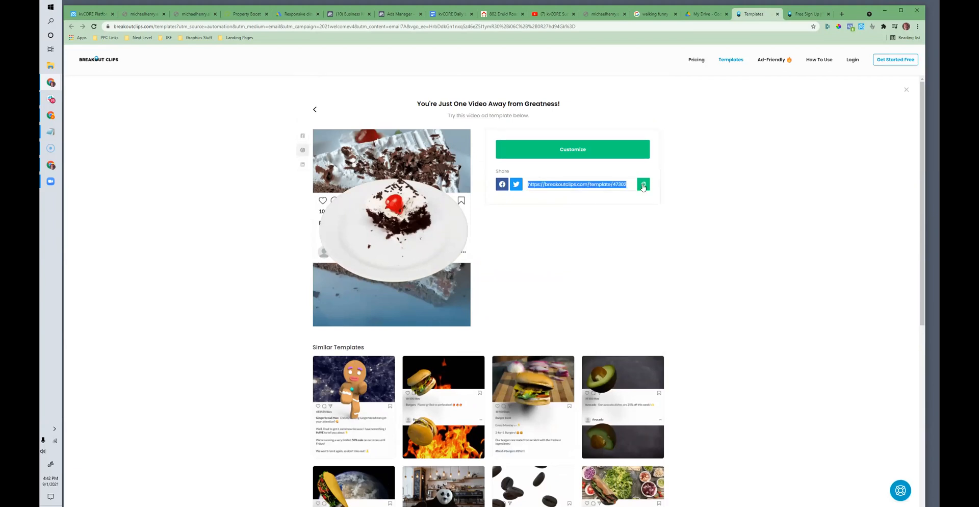
{"action": "left_click", "coordinate": [237, 29]}
{"action": "key", "text": "ctrl+v"}
{"action": "key", "text": "Return"}
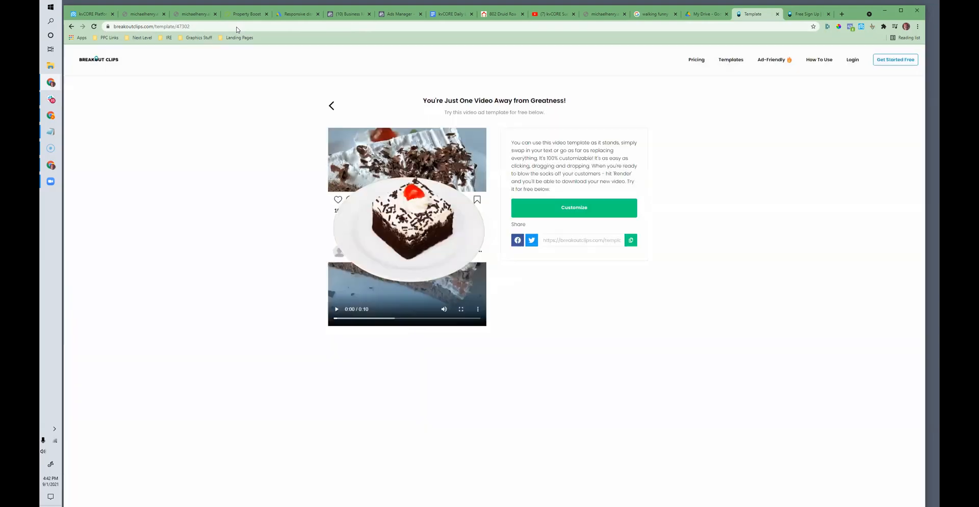
Step: Start customizing the chocolate cake template and copy the Breakout Clips web address from the sign-up page
{"action": "left_click", "coordinate": [578, 213]}
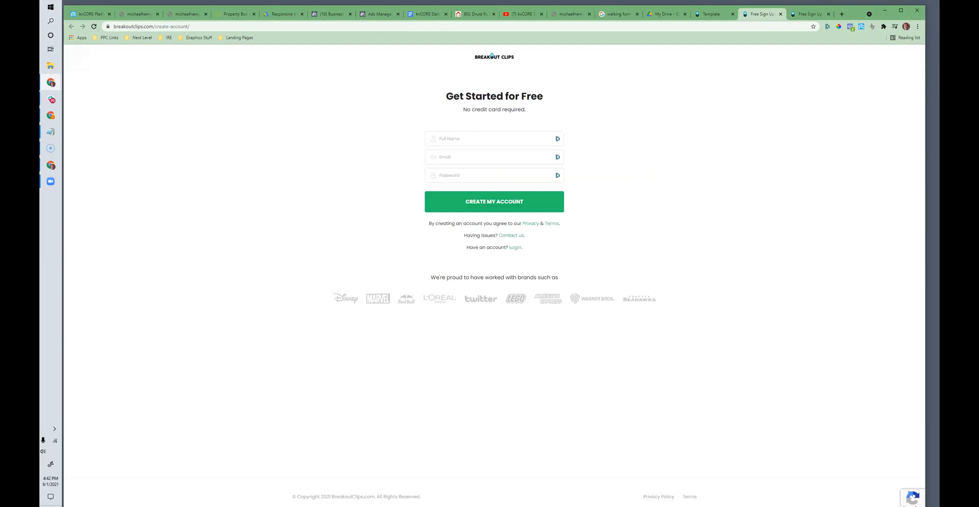
{"action": "left_click", "coordinate": [153, 26]}
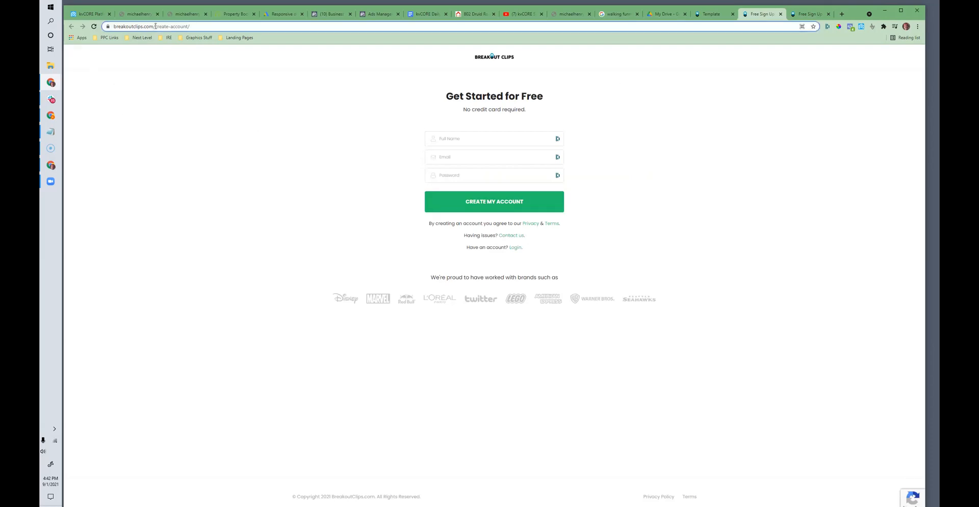
{"action": "right_click", "coordinate": [153, 26]}
{"action": "left_click", "coordinate": [181, 66]}
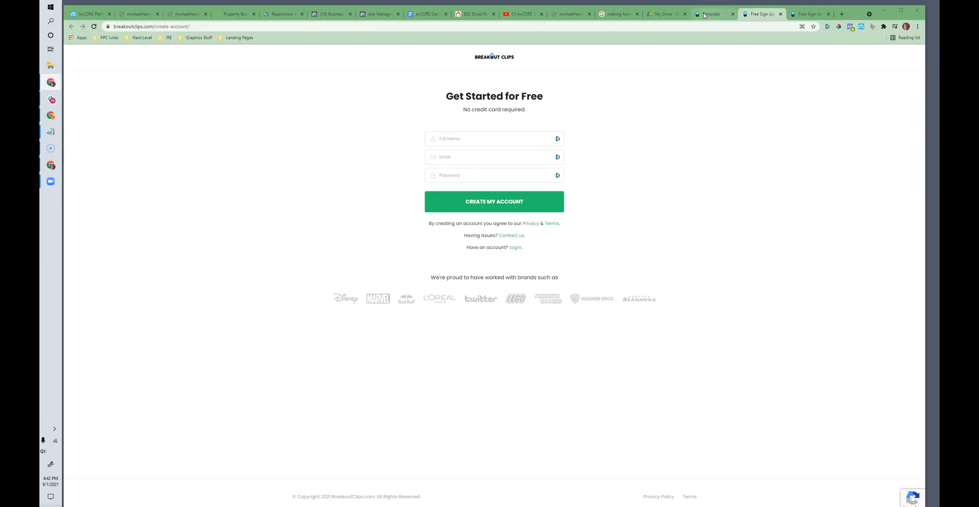
Step: Create a free Breakout Clips account by entering the full name, email address and account password
{"action": "left_click", "coordinate": [452, 138]}
{"action": "key", "text": "Tab"}
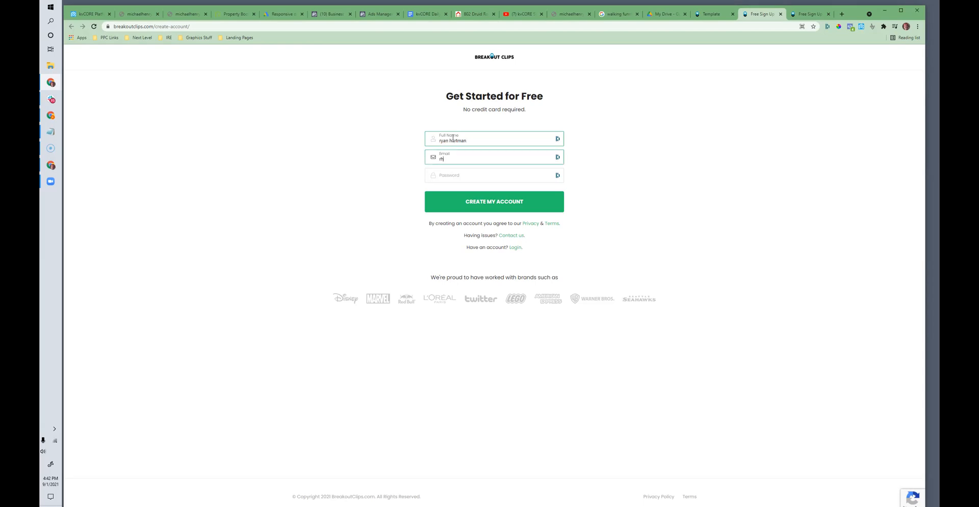
{"action": "key", "text": "Tab"}
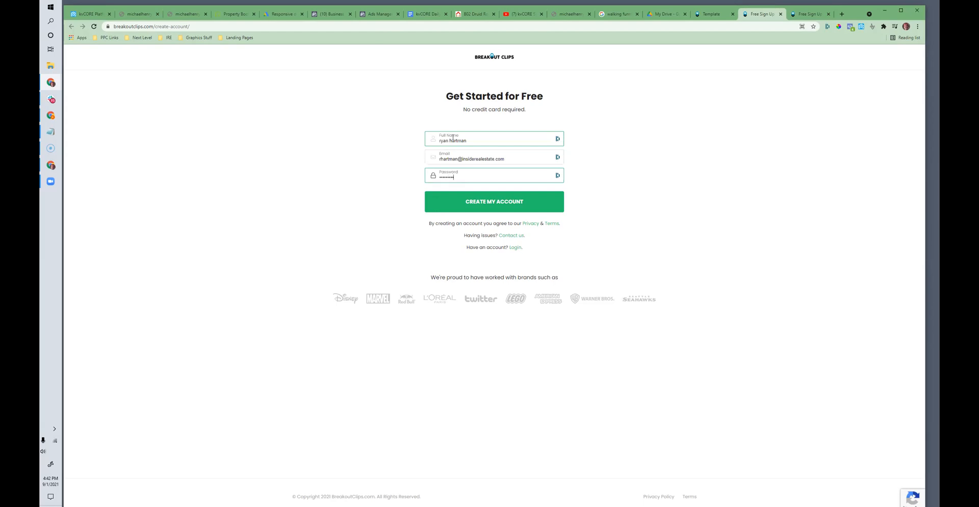
{"action": "left_click", "coordinate": [443, 199]}
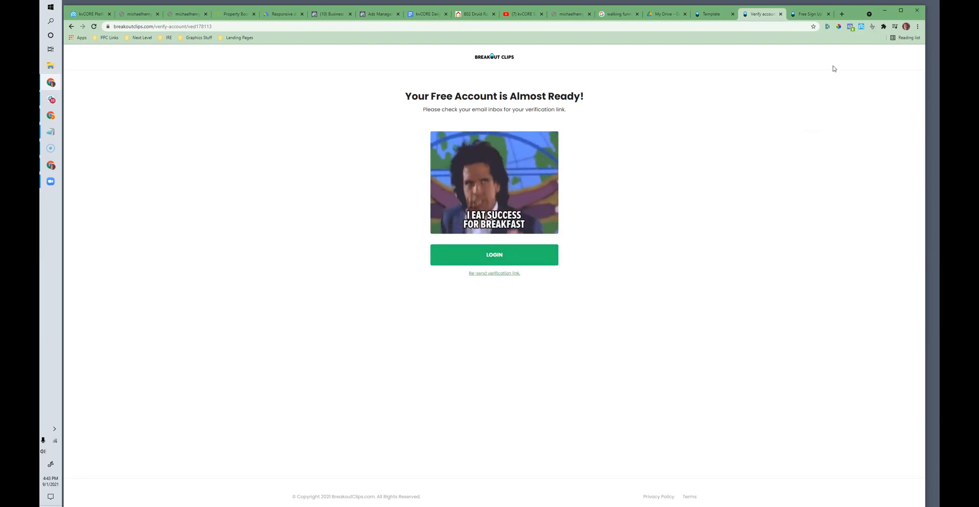
Step: Continue from the email verification page to the Breakout Clips login and sign in with the account email and password
{"action": "left_click", "coordinate": [841, 14]}
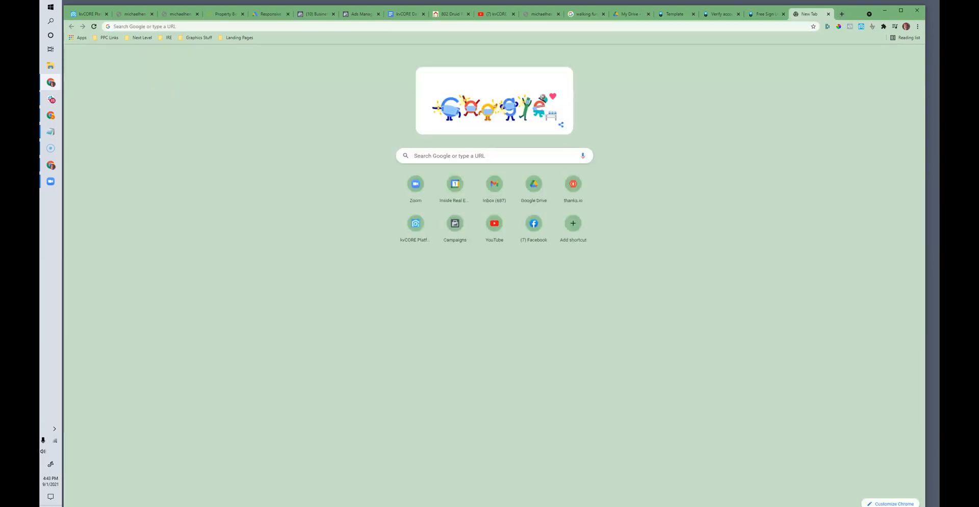
{"action": "key", "text": "ctrl+w"}
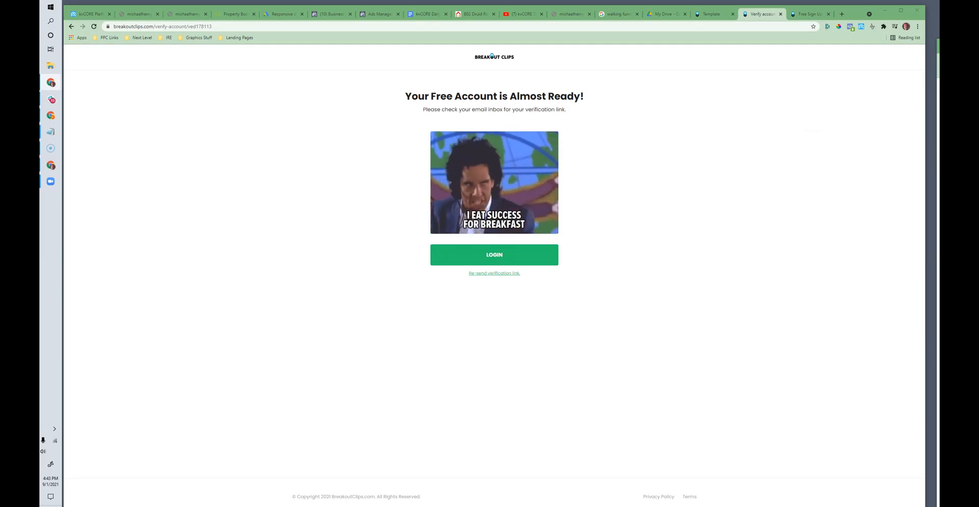
{"action": "left_click", "coordinate": [504, 193]}
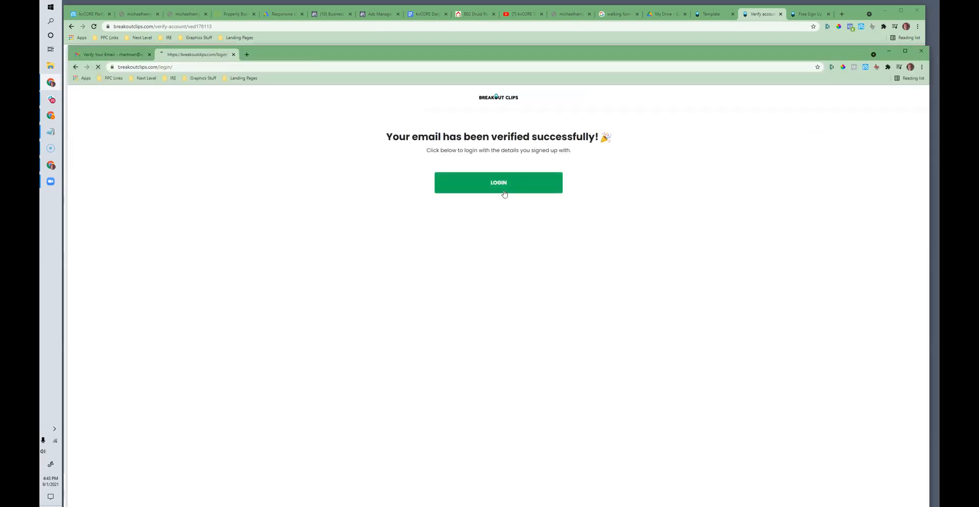
{"action": "left_click", "coordinate": [470, 287]}
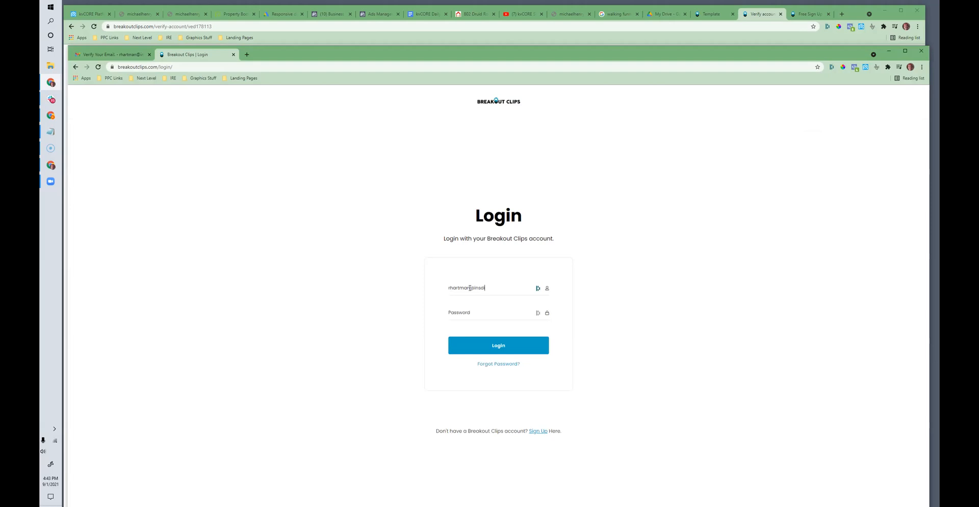
{"action": "key", "text": "Tab"}
{"action": "type", "text": "r"}
{"action": "key", "text": "Return"}
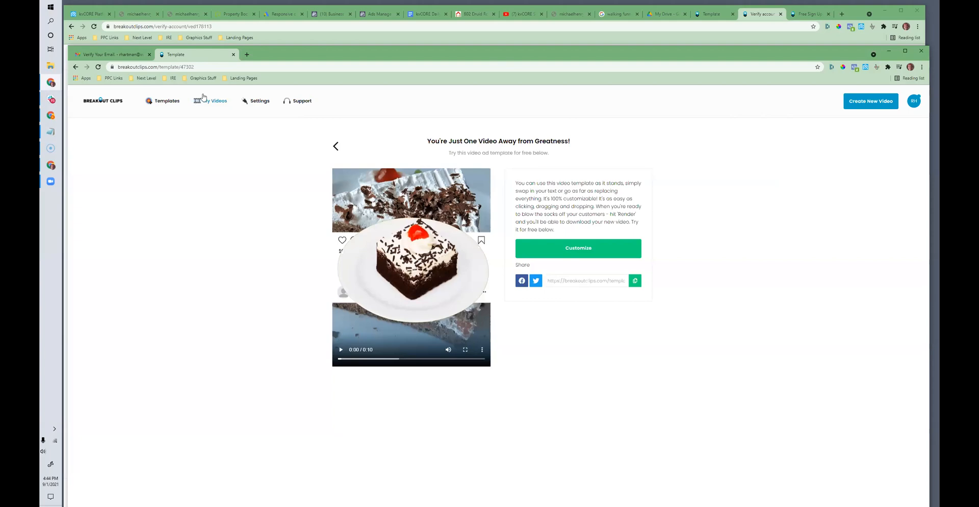
Step: Move the Breakout Clips window higher, return to the full template gallery, and look through the featured picks
{"action": "left_click_drag", "start_coordinate": [264, 53], "coordinate": [287, 24]}
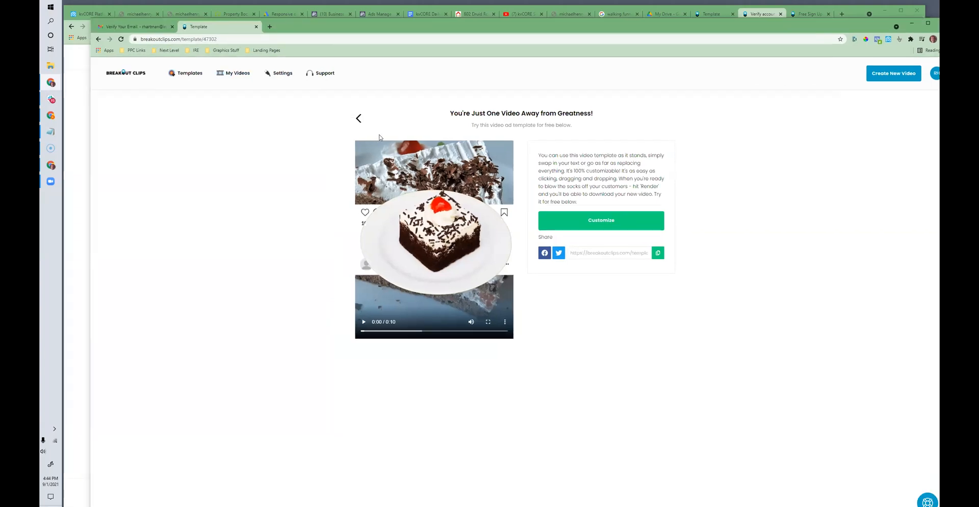
{"action": "left_click", "coordinate": [359, 118]}
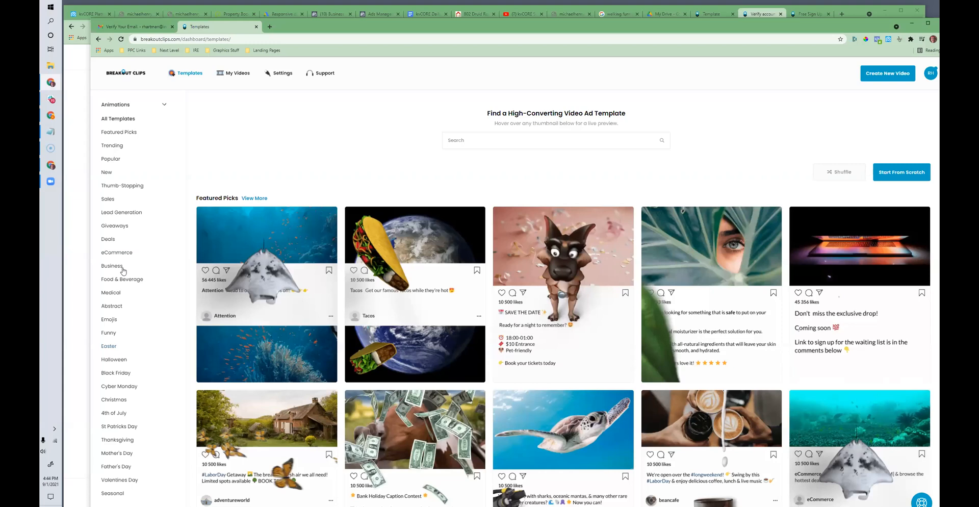
{"action": "scroll", "coordinate": [121, 256], "scroll_direction": "down", "scroll_amount": 2}
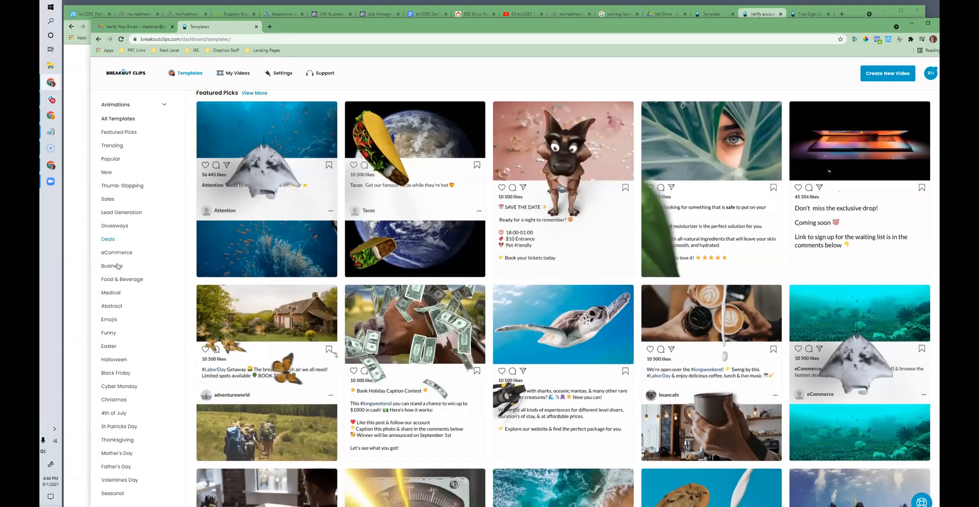
{"action": "scroll", "coordinate": [125, 318], "scroll_direction": "up", "scroll_amount": 2}
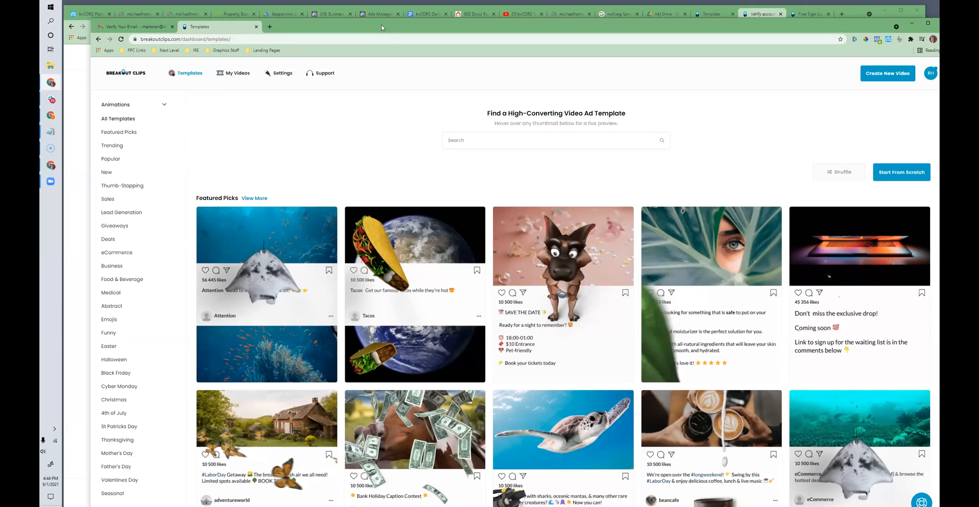
Step: Search the video ad templates for "real estate" and open the For Sale template with the large stone house
{"action": "left_click_drag", "start_coordinate": [382, 23], "coordinate": [381, 6]}
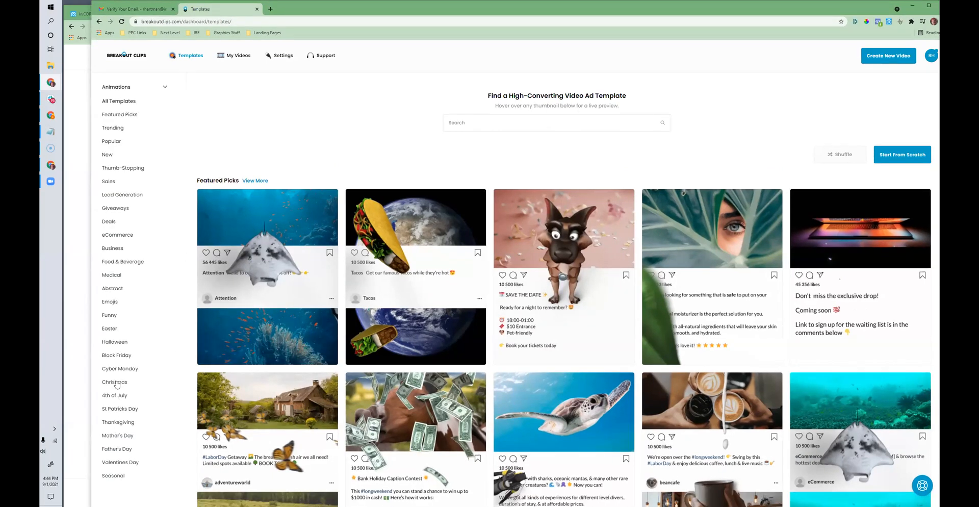
{"action": "left_click", "coordinate": [478, 122]}
{"action": "type", "text": "real estate"}
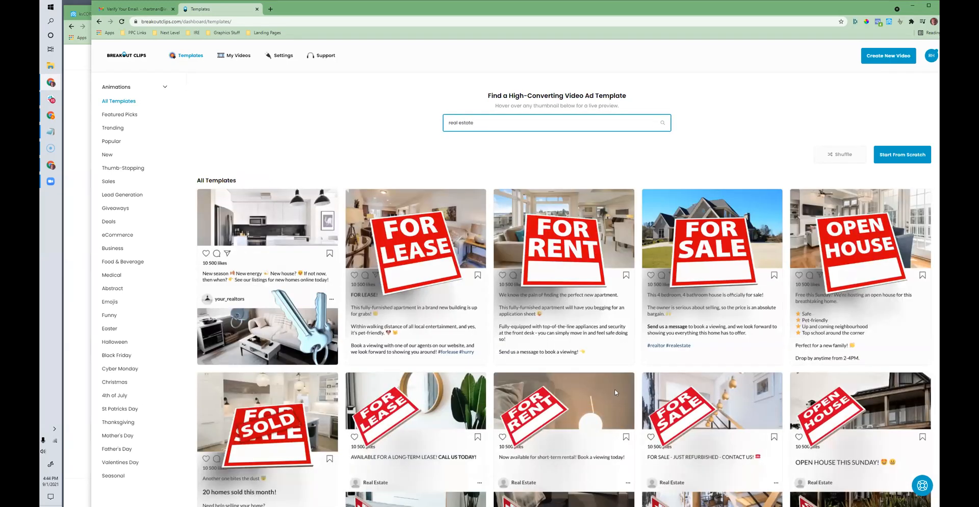
{"action": "mouse_move", "coordinate": [724, 329]}
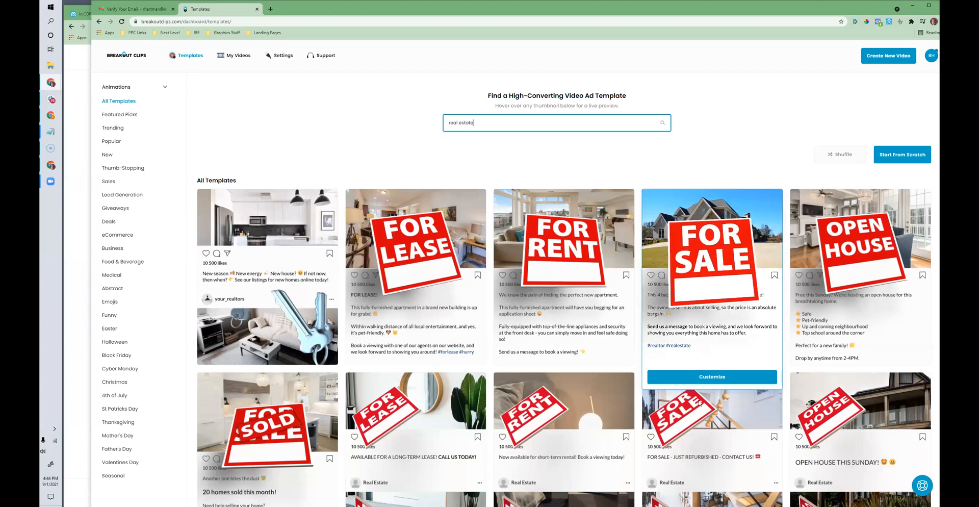
{"action": "left_click", "coordinate": [712, 378]}
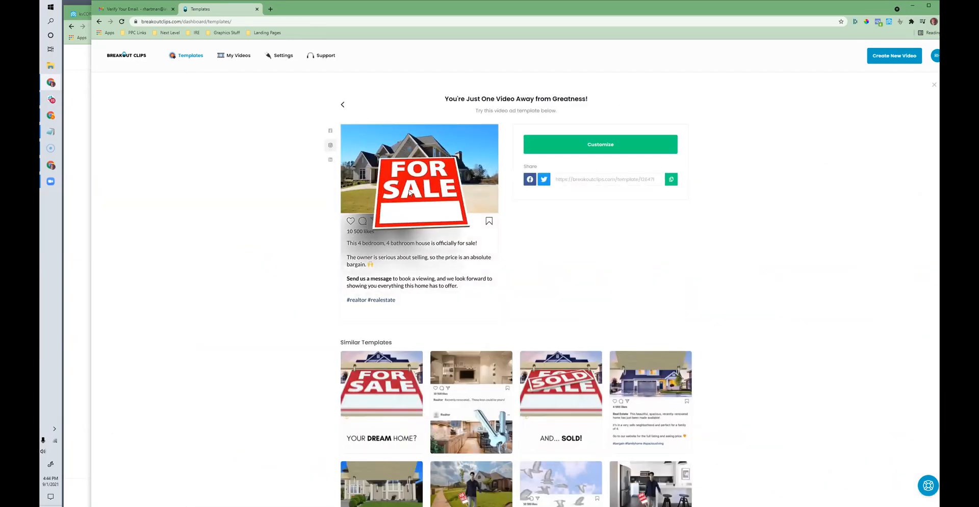
Step: Look through the similar templates and start customizing the For Sale house template
{"action": "scroll", "coordinate": [443, 283], "scroll_direction": "down", "scroll_amount": 1}
{"action": "scroll", "coordinate": [443, 284], "scroll_direction": "down", "scroll_amount": 2}
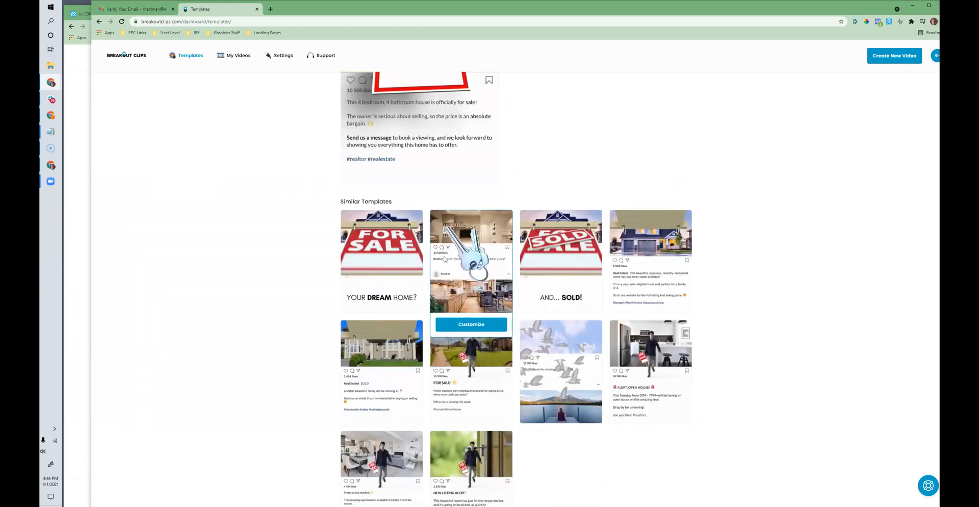
{"action": "mouse_move", "coordinate": [402, 283]}
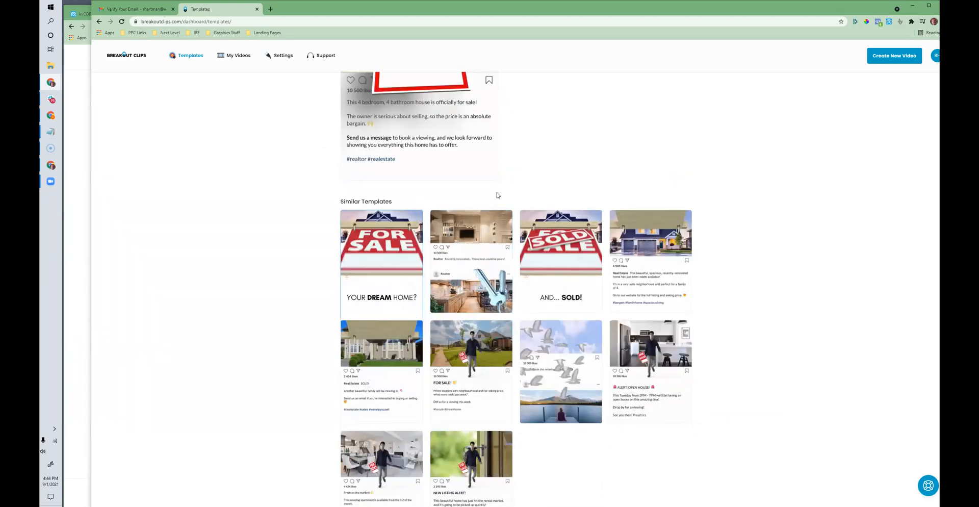
{"action": "scroll", "coordinate": [496, 197], "scroll_direction": "up", "scroll_amount": 3}
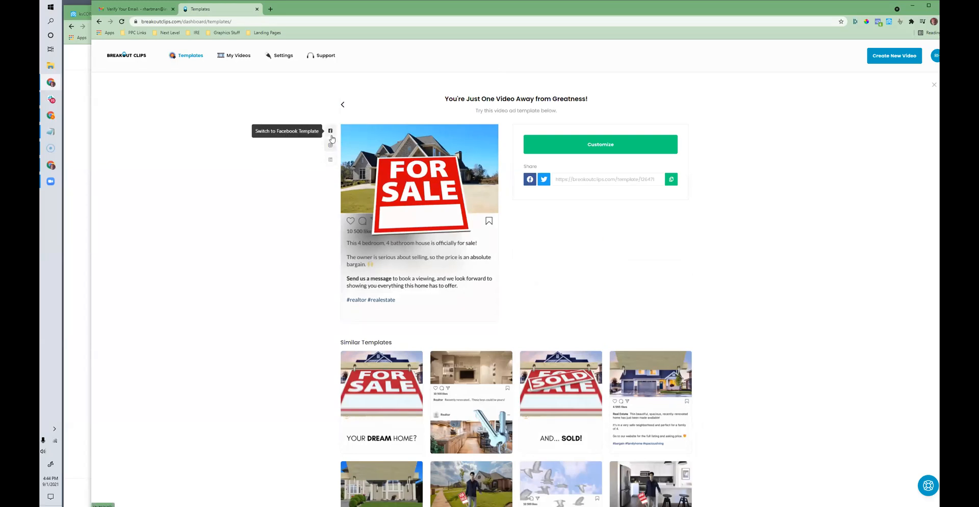
{"action": "left_click", "coordinate": [589, 152]}
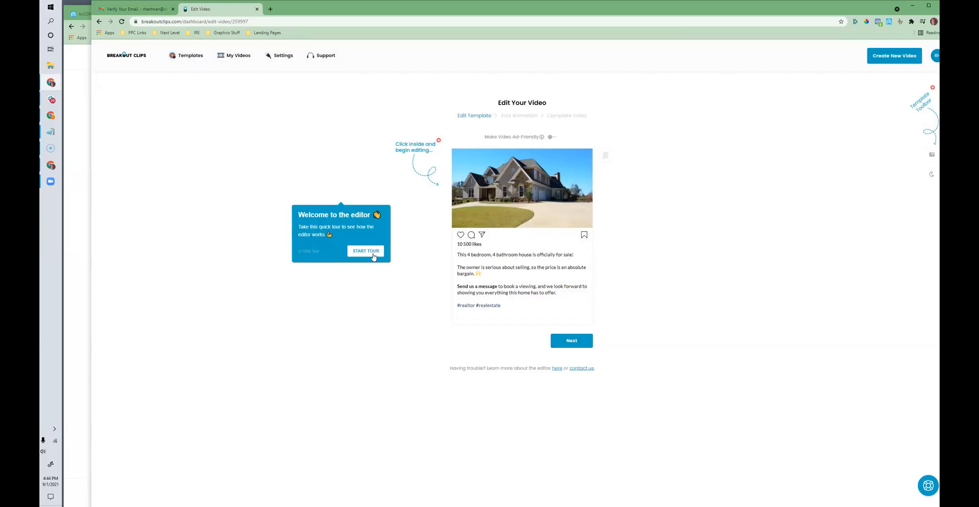
Step: Start the editor's quick tour, go through the text and video size tips, and continue to the Add Animation stage
{"action": "left_click", "coordinate": [372, 255]}
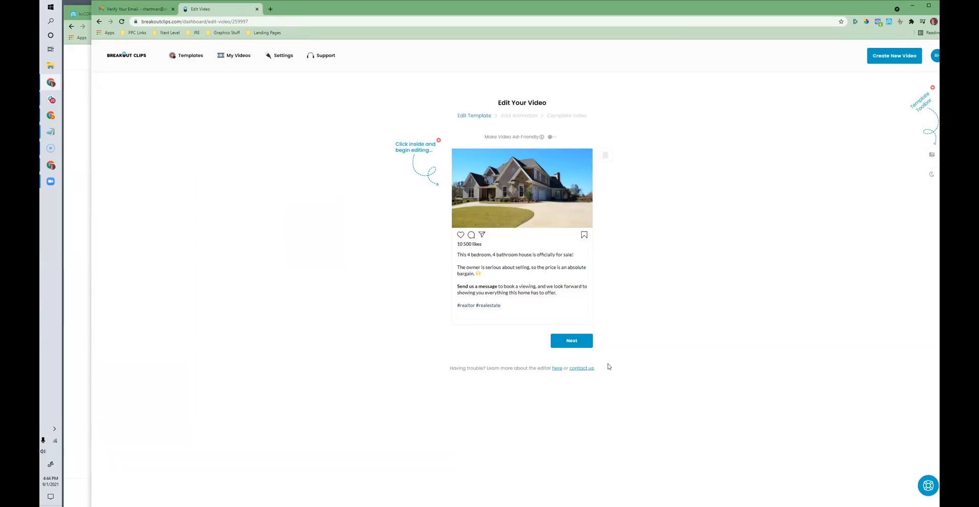
{"action": "left_click", "coordinate": [706, 229]}
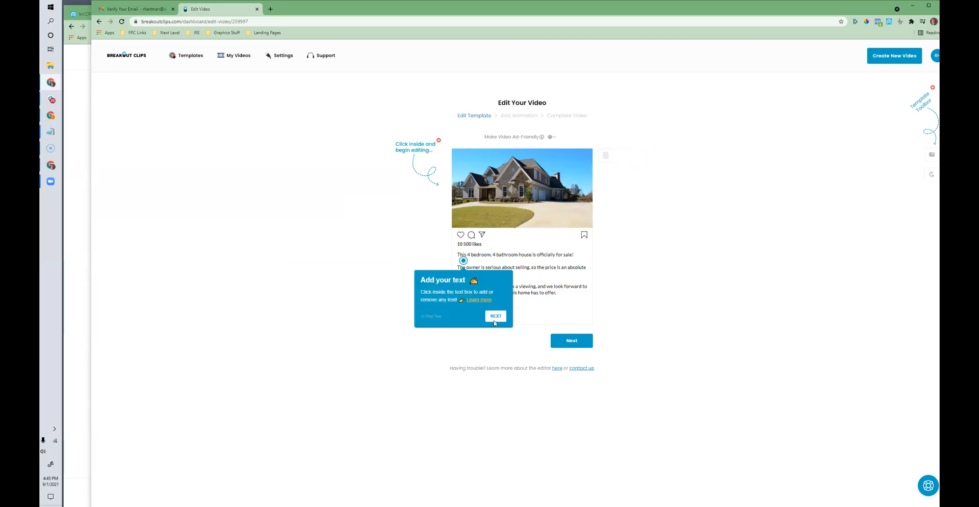
{"action": "left_click", "coordinate": [494, 320]}
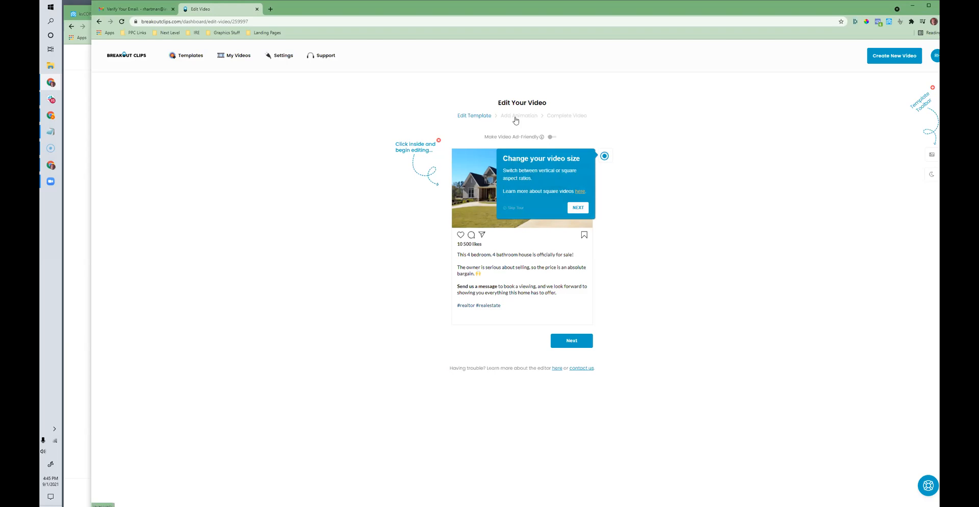
{"action": "left_click", "coordinate": [516, 118]}
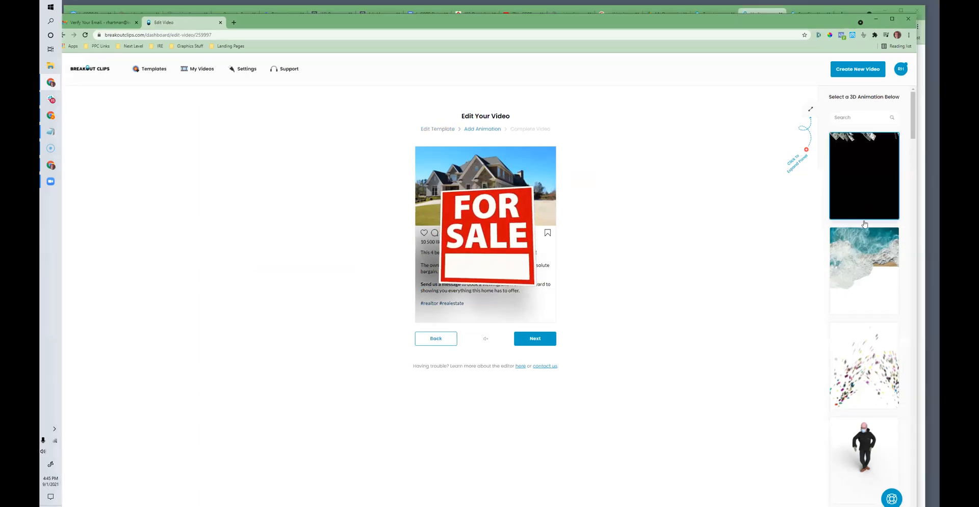
Step: Try the 3D animation of the masked man in black on the house video and browse the other animations
{"action": "scroll", "coordinate": [865, 215], "scroll_direction": "down", "scroll_amount": 5}
{"action": "left_click", "coordinate": [865, 214]}
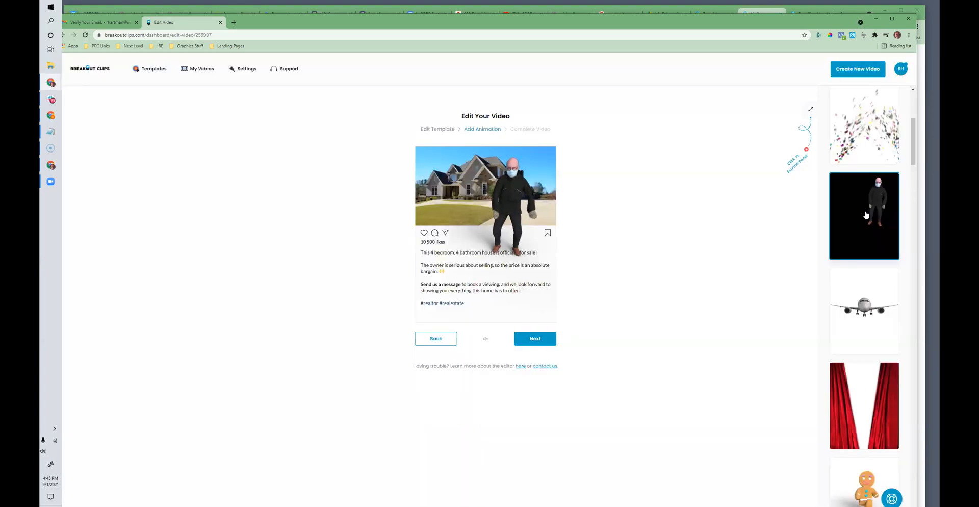
{"action": "scroll", "coordinate": [861, 265], "scroll_direction": "down", "scroll_amount": 7}
{"action": "scroll", "coordinate": [859, 314], "scroll_direction": "down", "scroll_amount": 10}
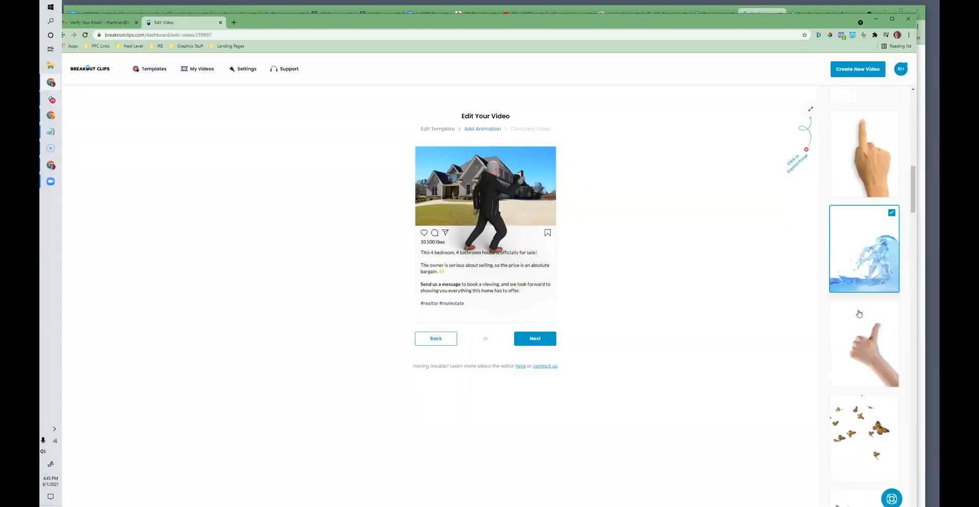
{"action": "scroll", "coordinate": [857, 320], "scroll_direction": "down", "scroll_amount": 15}
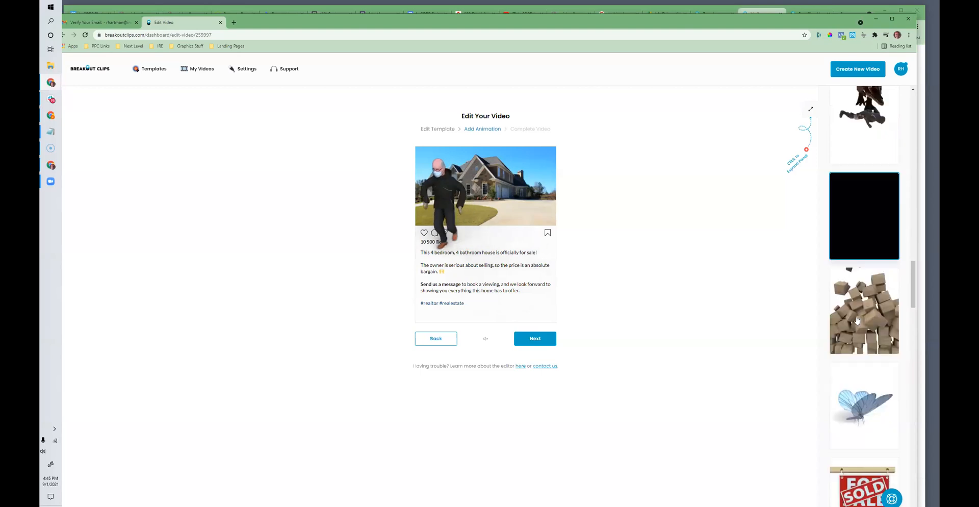
{"action": "scroll", "coordinate": [858, 320], "scroll_direction": "down", "scroll_amount": 15}
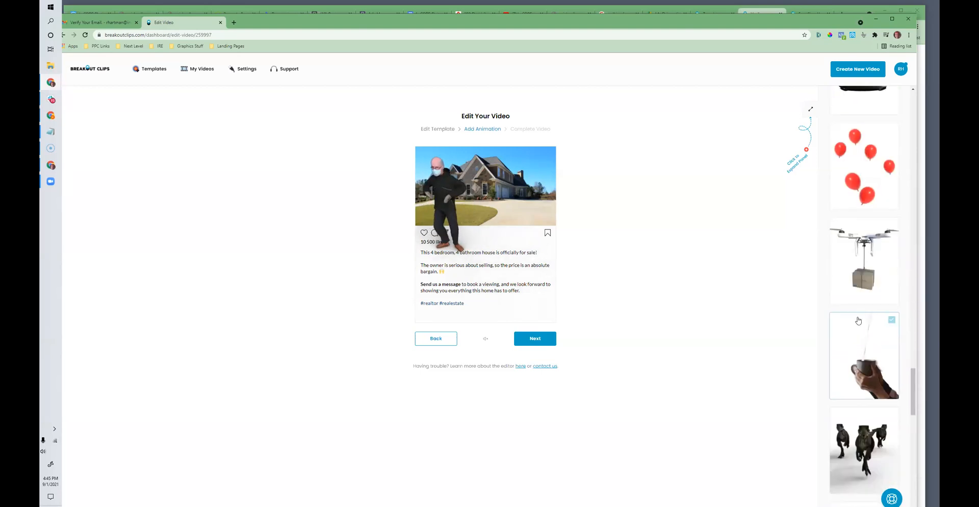
{"action": "scroll", "coordinate": [868, 309], "scroll_direction": "down", "scroll_amount": 15}
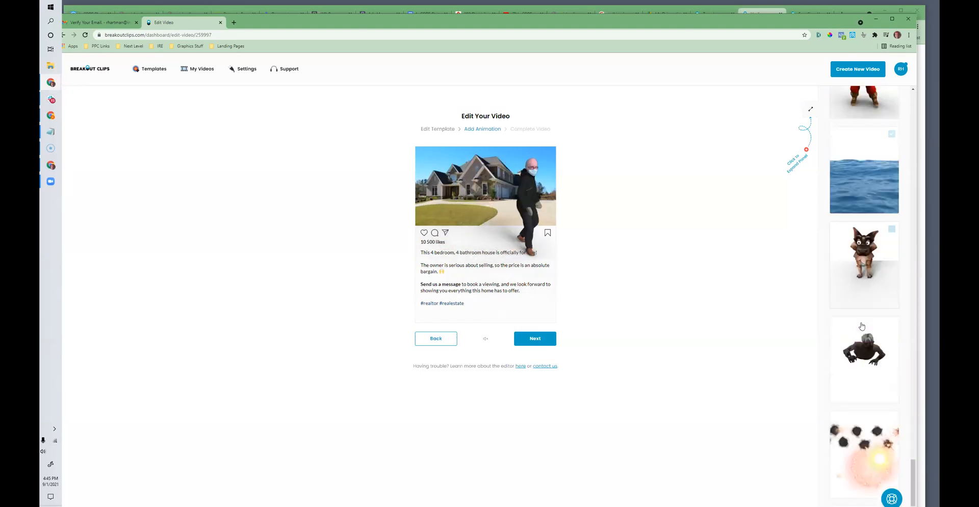
Step: Try the soccer player 3D animation on the house video
{"action": "left_click", "coordinate": [859, 337]}
{"action": "scroll", "coordinate": [859, 337], "scroll_direction": "down", "scroll_amount": 8}
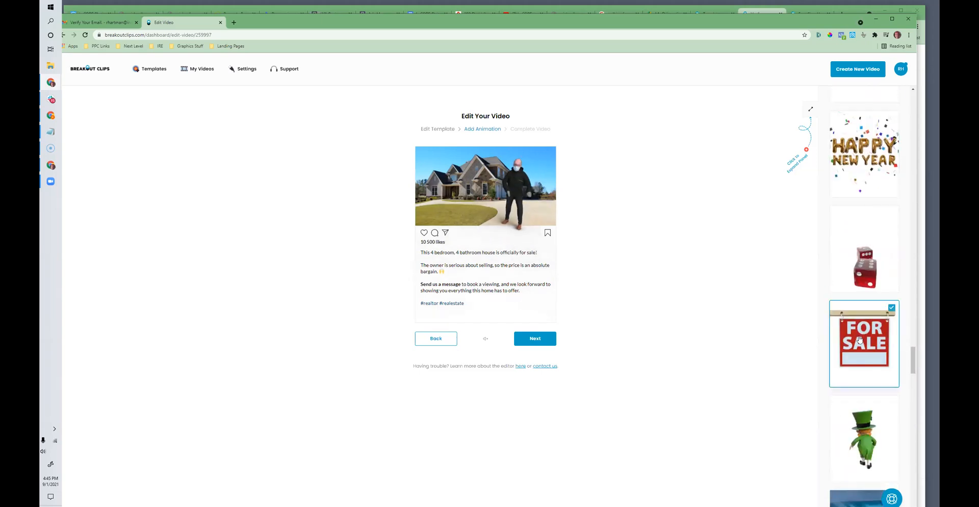
{"action": "scroll", "coordinate": [866, 387], "scroll_direction": "up", "scroll_amount": 3}
{"action": "scroll", "coordinate": [873, 438], "scroll_direction": "down", "scroll_amount": 5}
{"action": "left_click", "coordinate": [863, 352]}
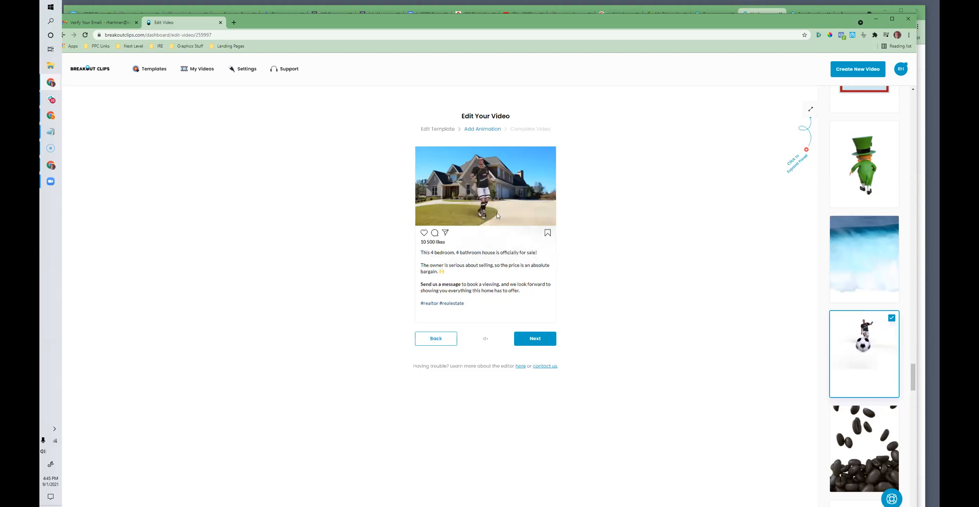
Step: Apply the red SOLD stamp animation to the house video
{"action": "scroll", "coordinate": [851, 255], "scroll_direction": "down", "scroll_amount": 10}
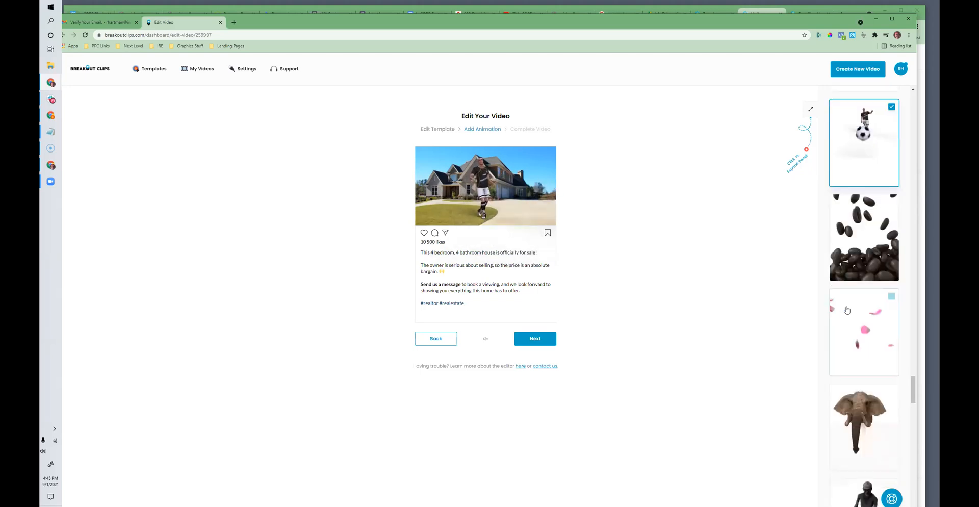
{"action": "scroll", "coordinate": [847, 309], "scroll_direction": "down", "scroll_amount": 12}
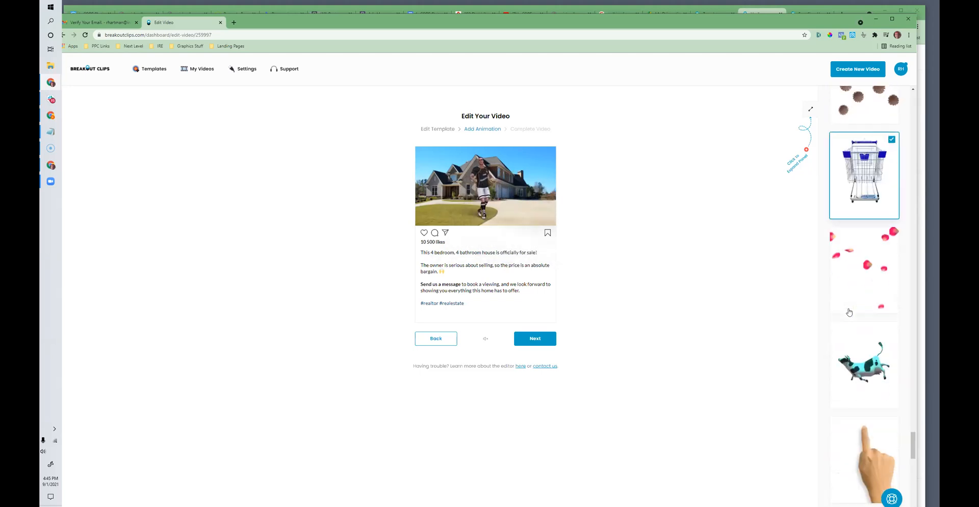
{"action": "left_click", "coordinate": [847, 319]}
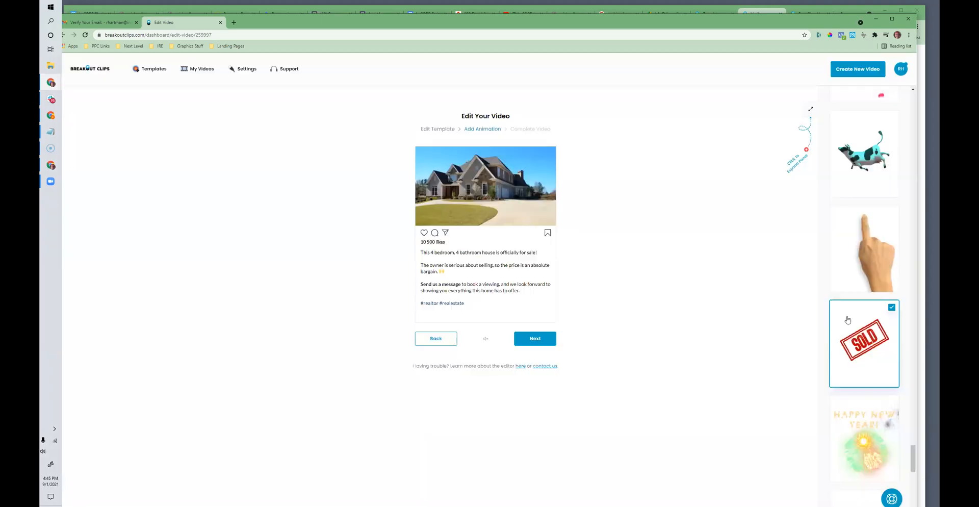
Step: Return to the Edit Template stage, open the house photo's upload options, and close them without choosing a file
{"action": "left_click", "coordinate": [439, 131]}
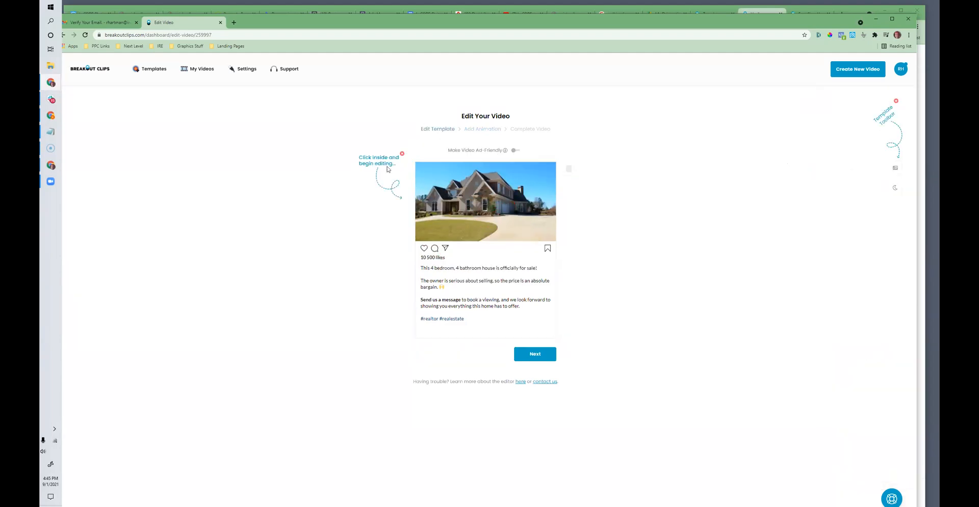
{"action": "left_click", "coordinate": [476, 198]}
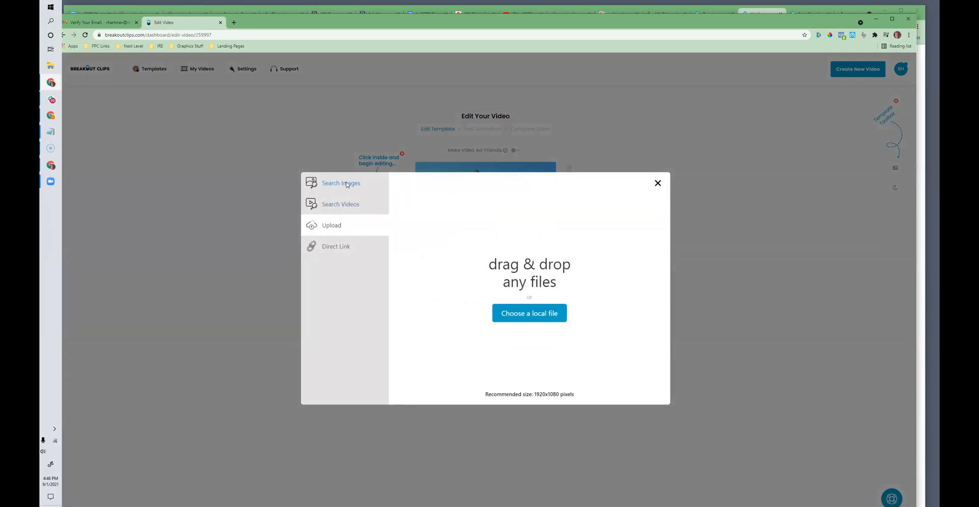
{"action": "left_click", "coordinate": [548, 321]}
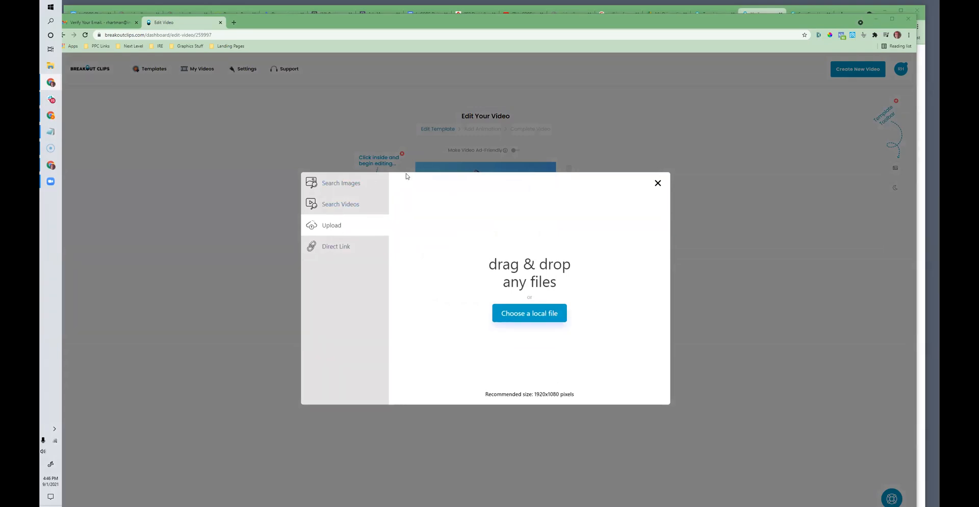
{"action": "left_click", "coordinate": [476, 20]}
{"action": "left_click", "coordinate": [657, 183]}
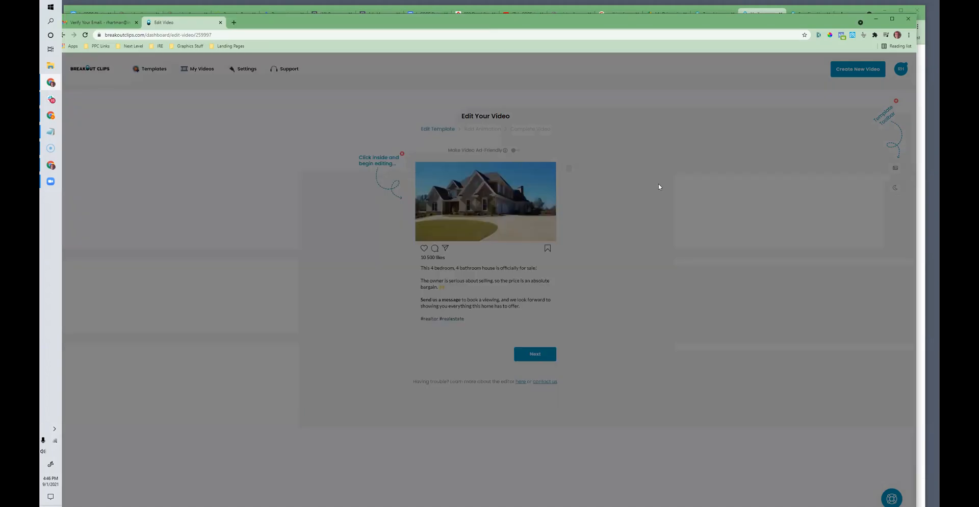